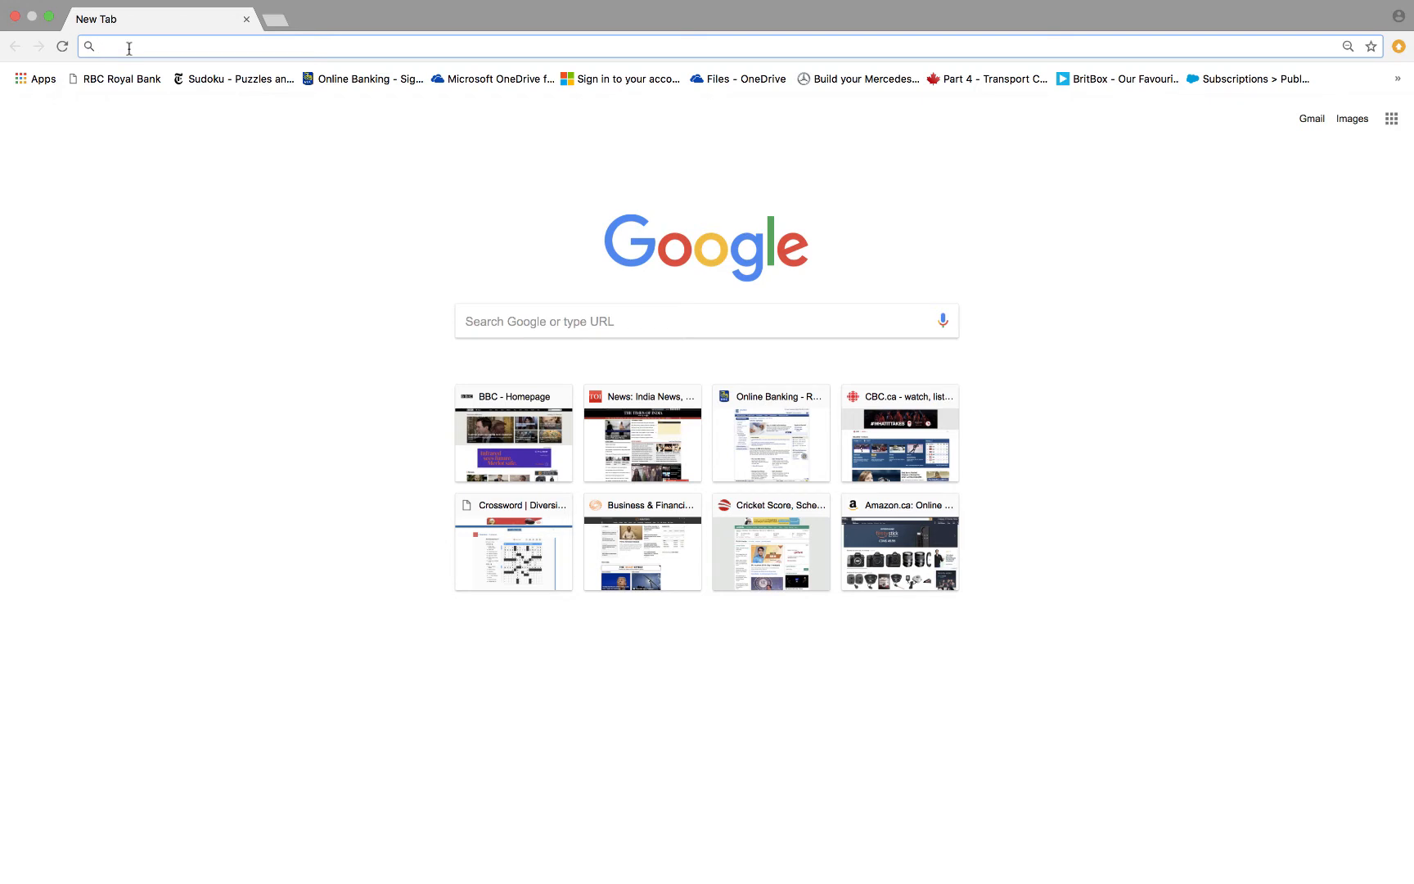
Open trial.dgsms.ca and log in with the credentials already filled in on the login form.
text(trial.d)
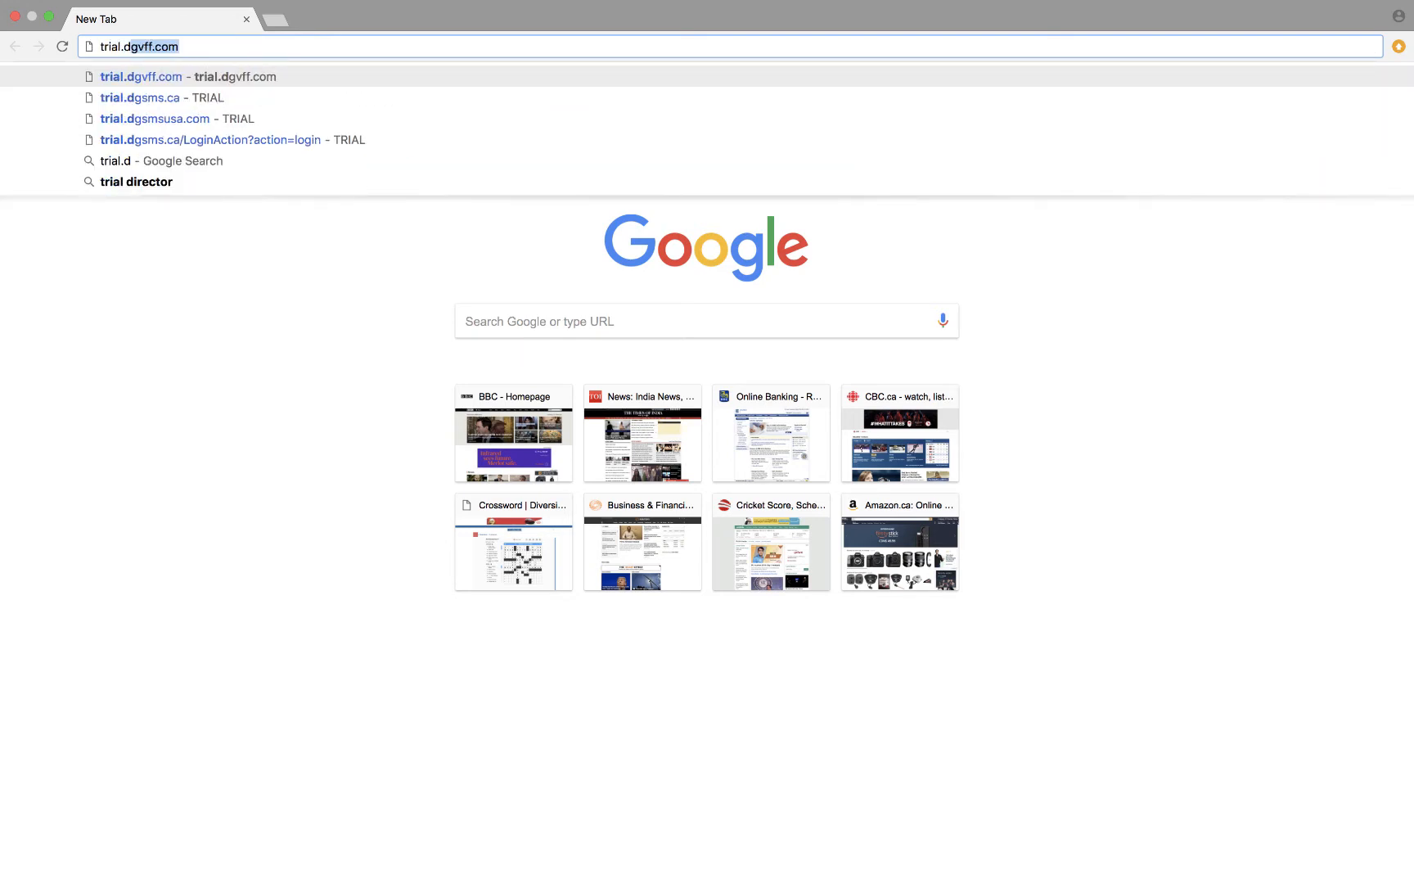
text(gsms.ca)
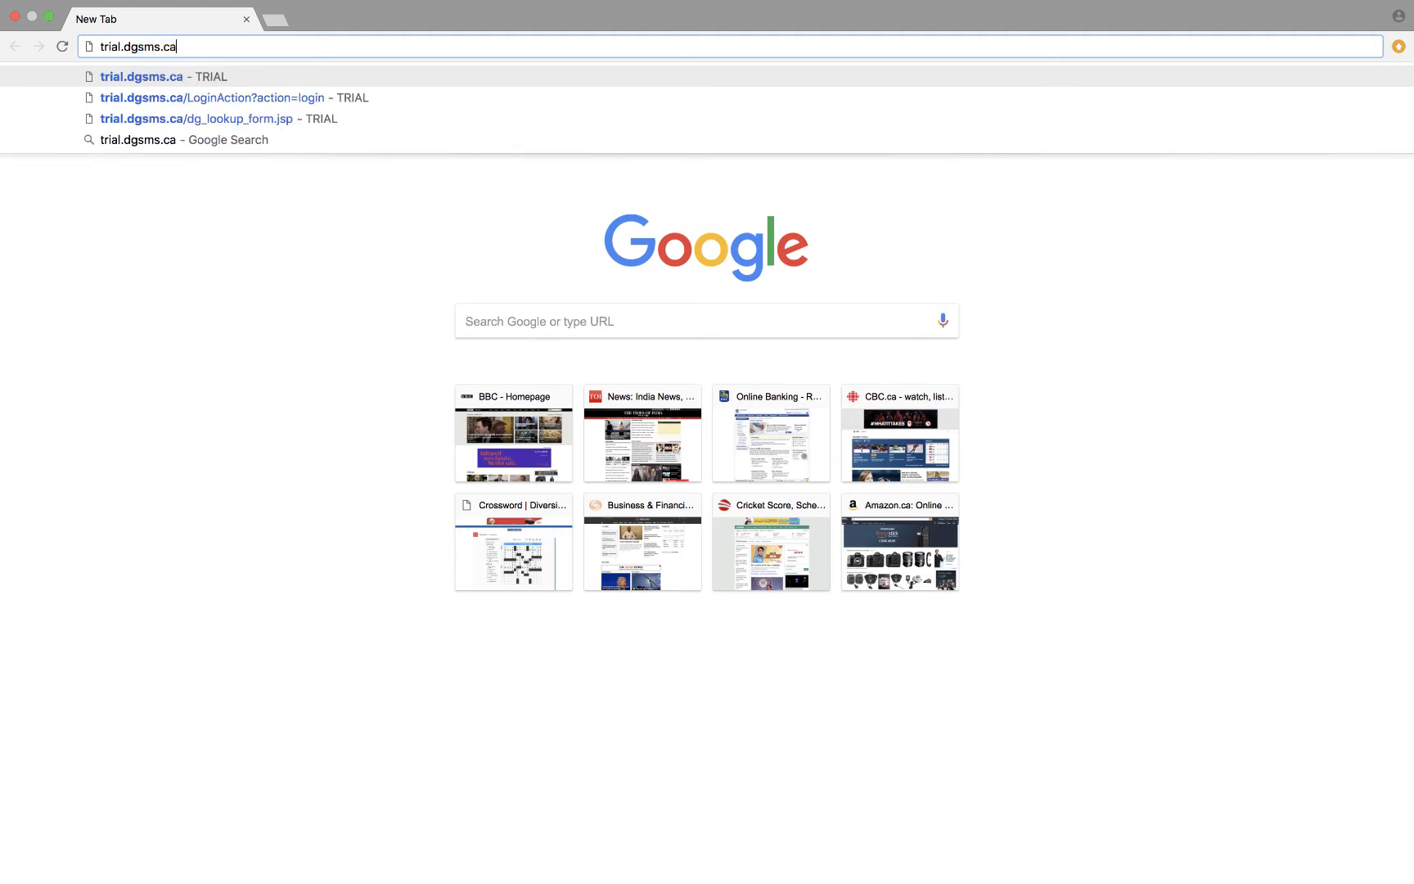
key(Return)
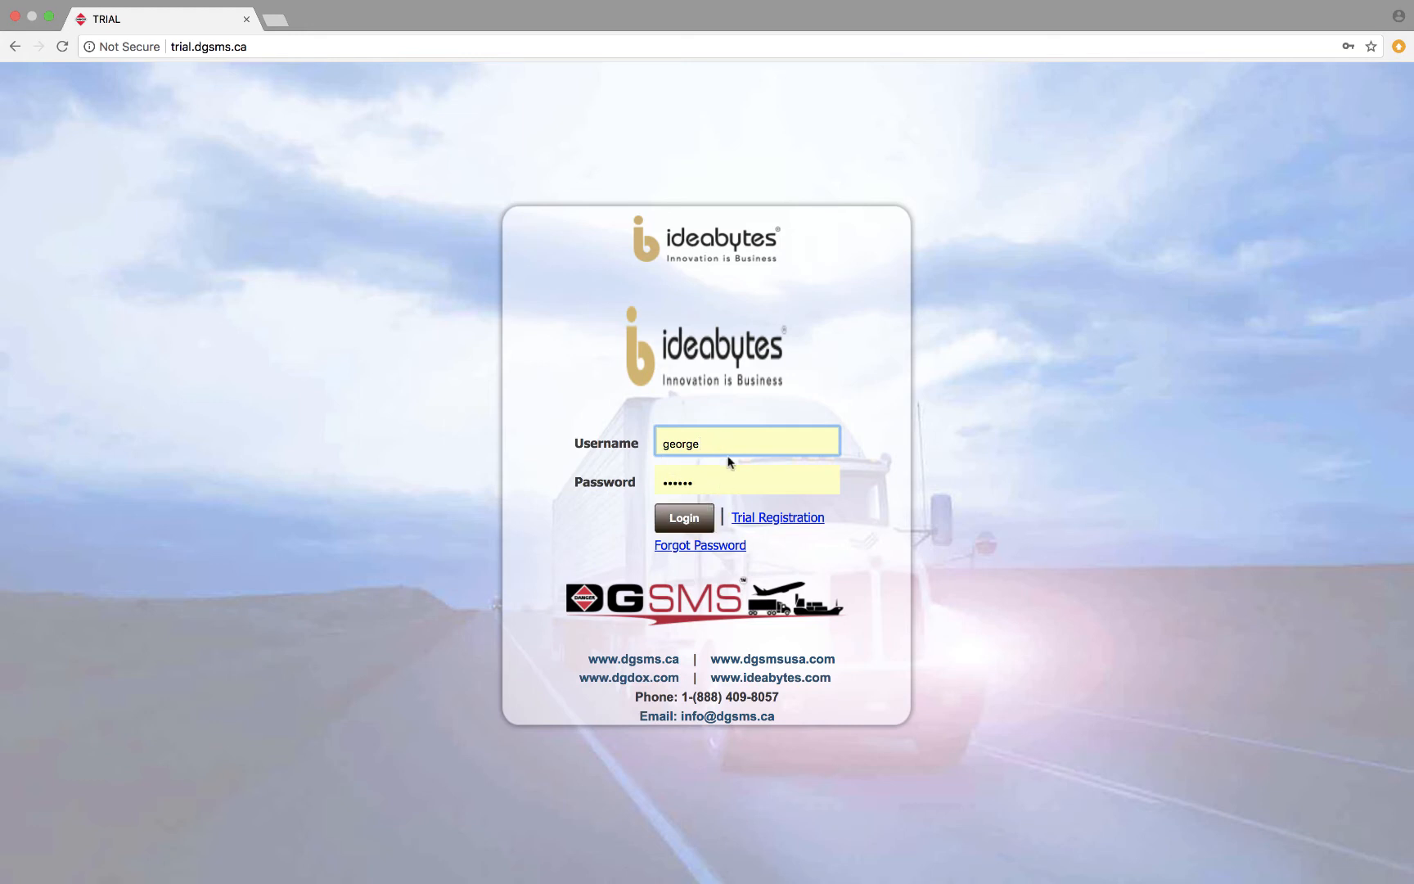
click(692, 521)
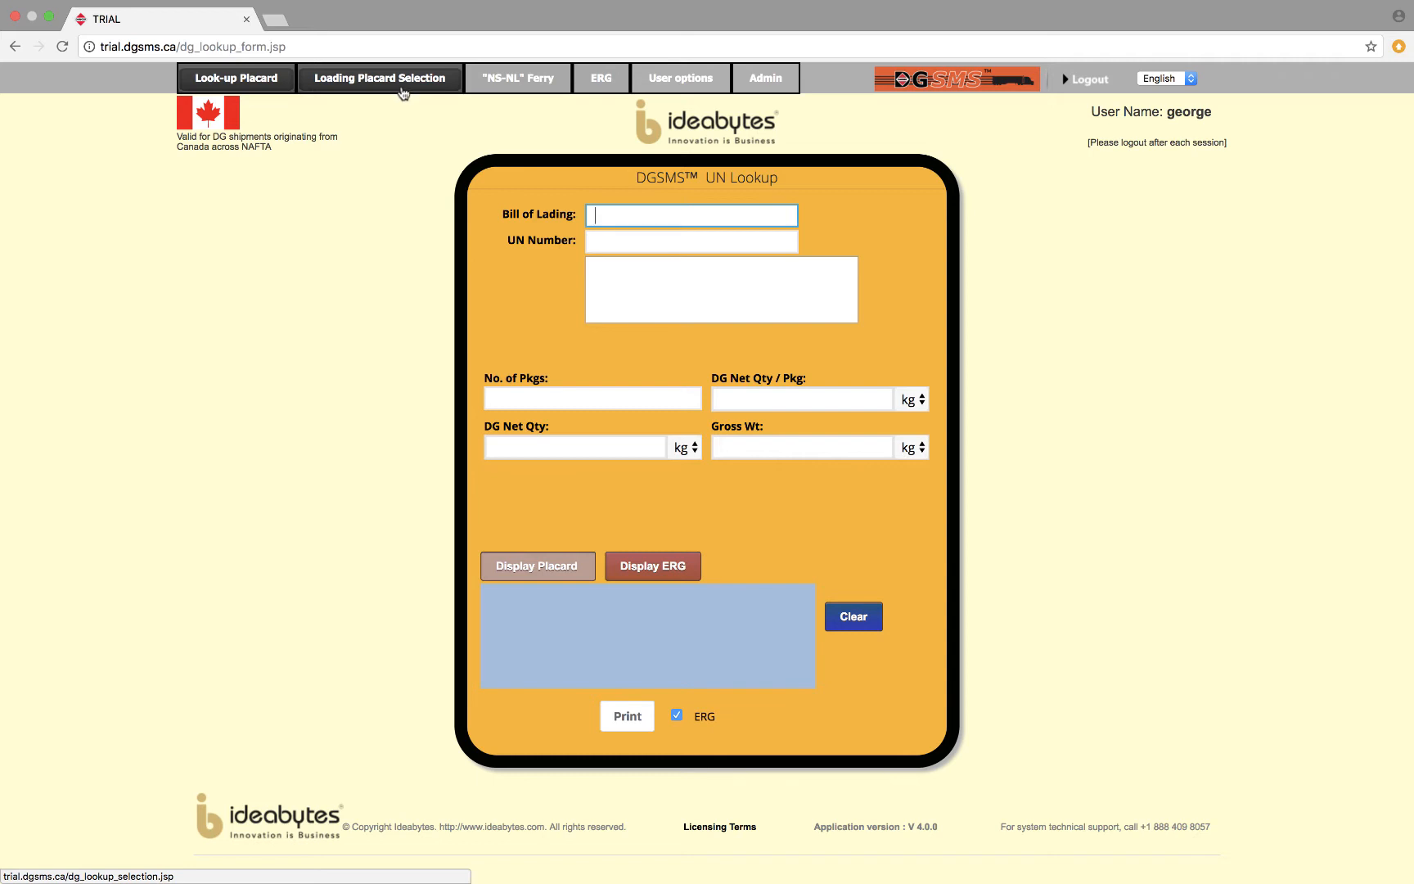
Look over the Loading Placard Selection, "NS-NL" Ferry and ERG pages and the available user options.
click(396, 79)
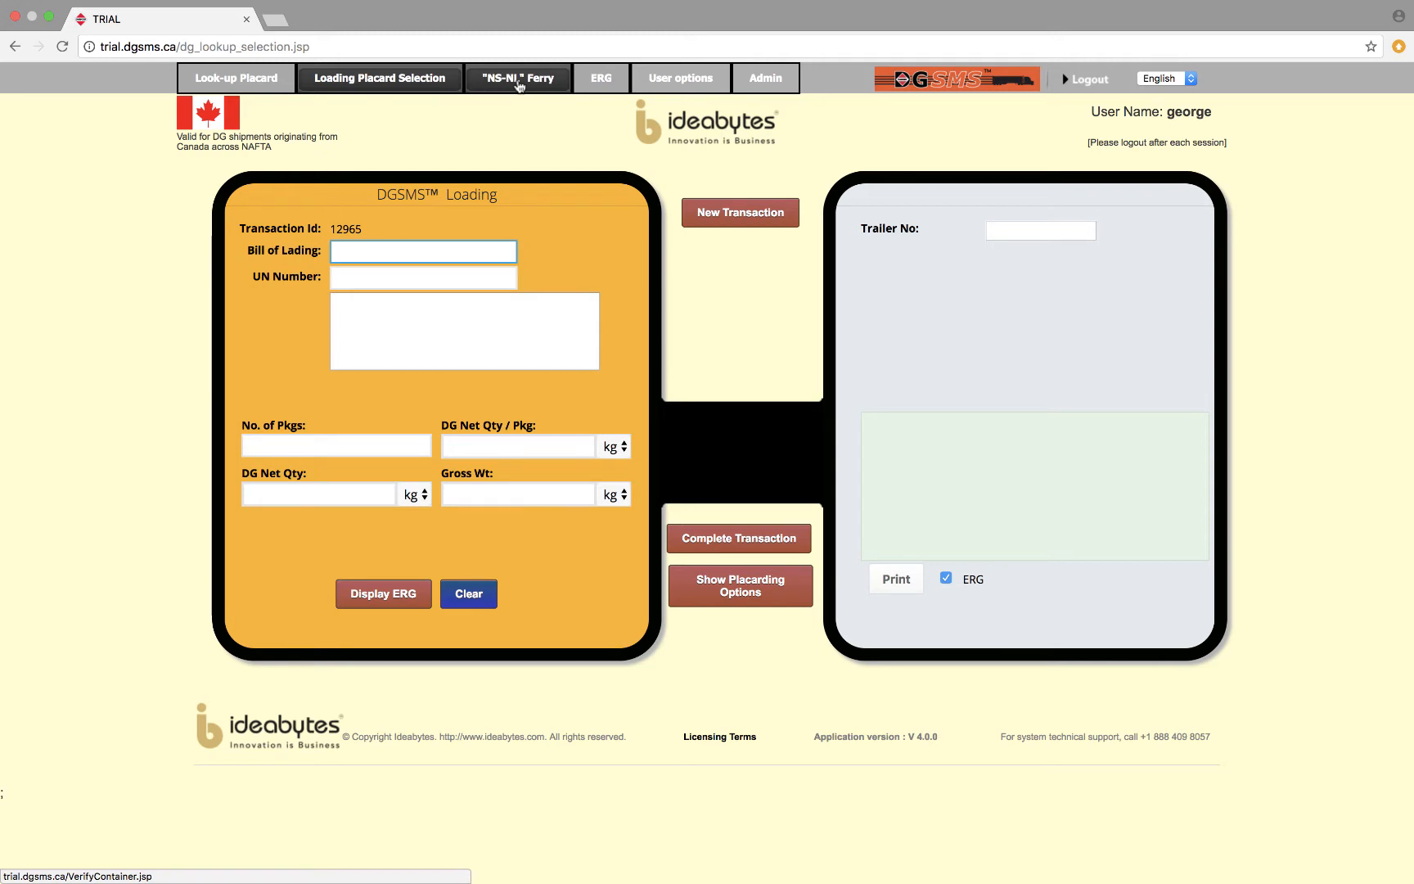
click(518, 82)
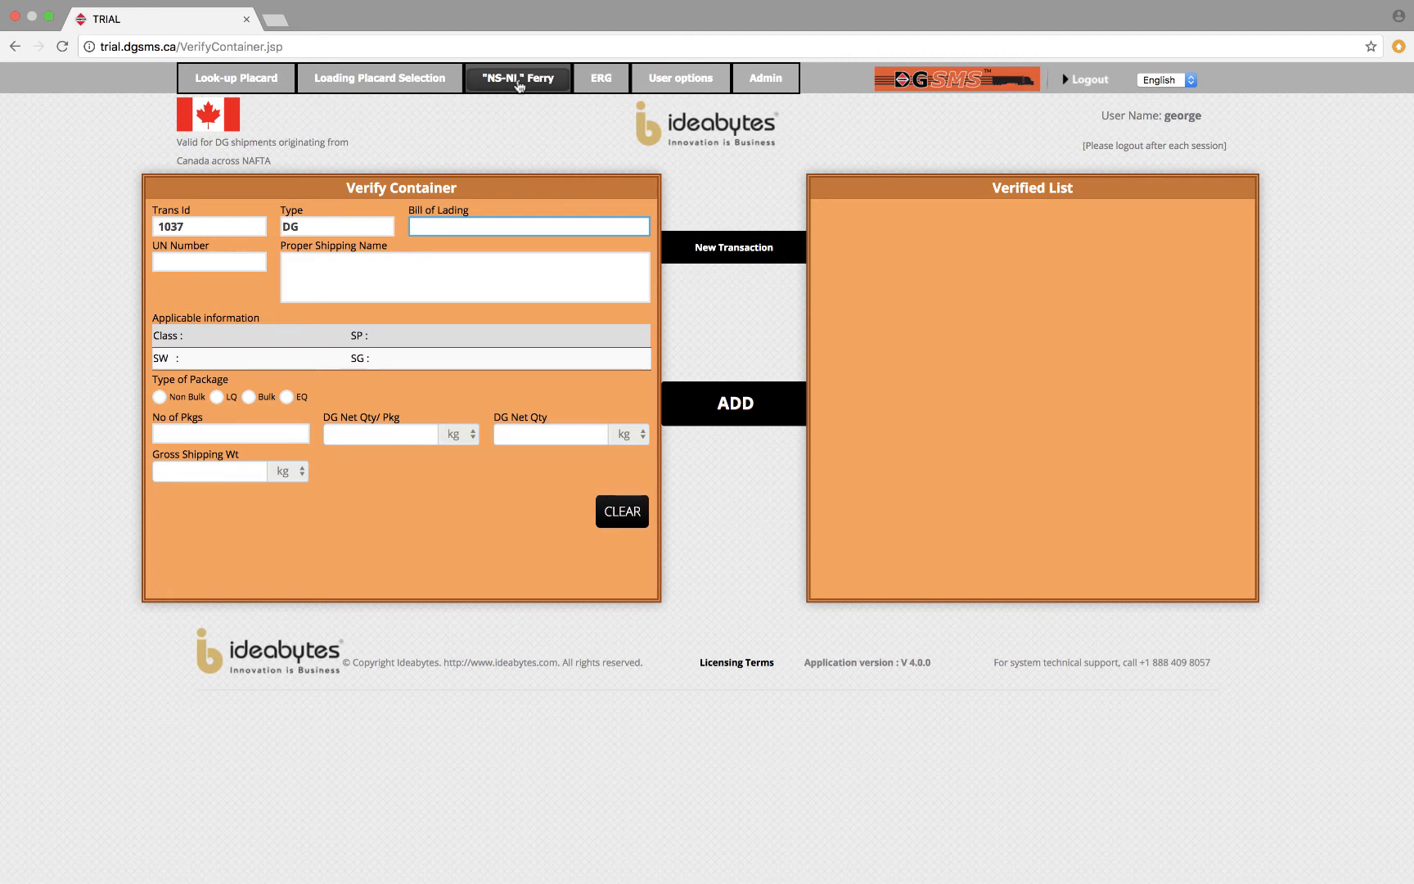
click(601, 80)
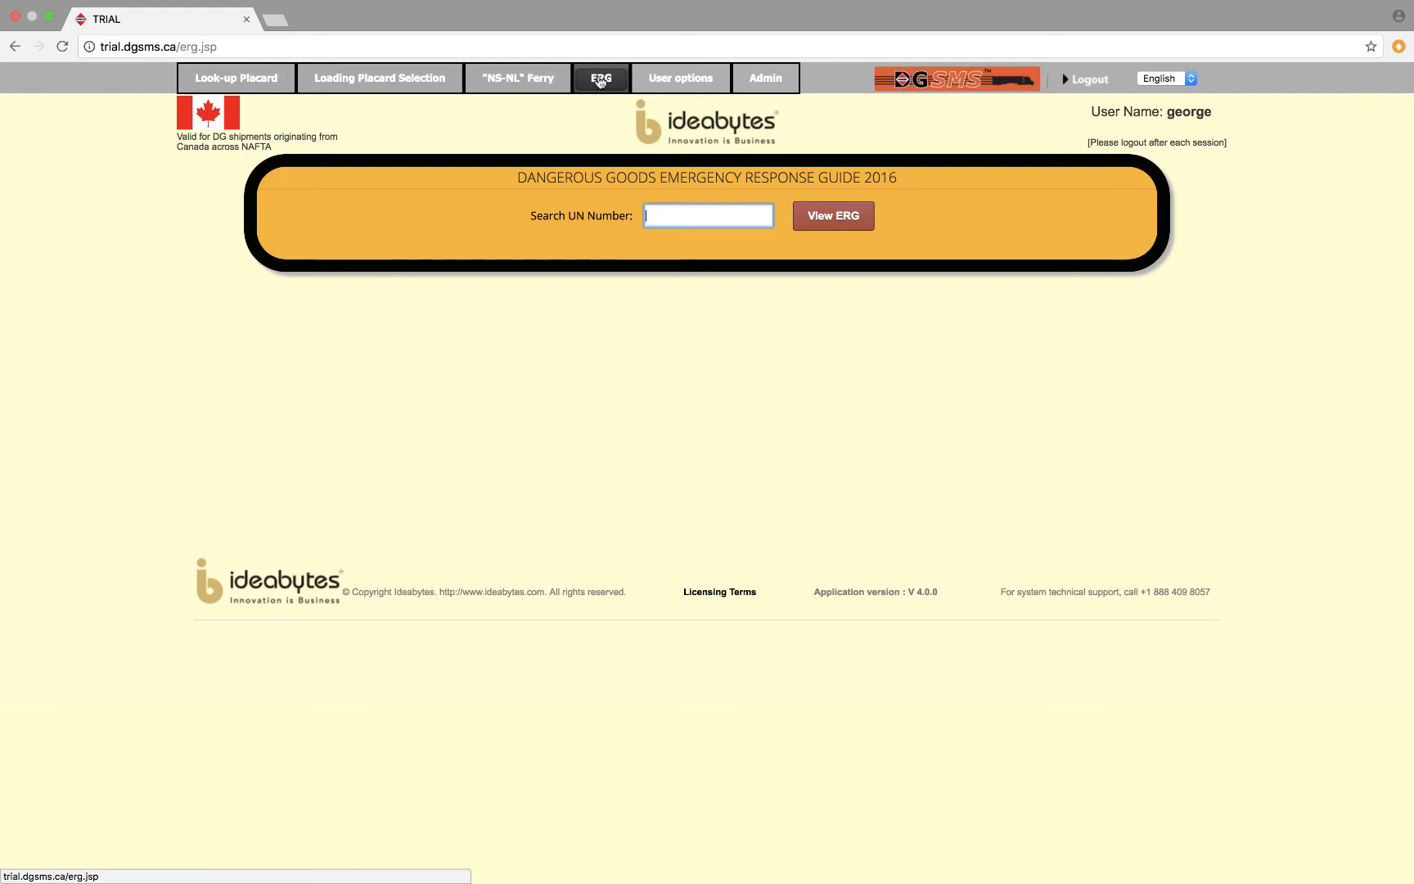
mouse_move(657, 79)
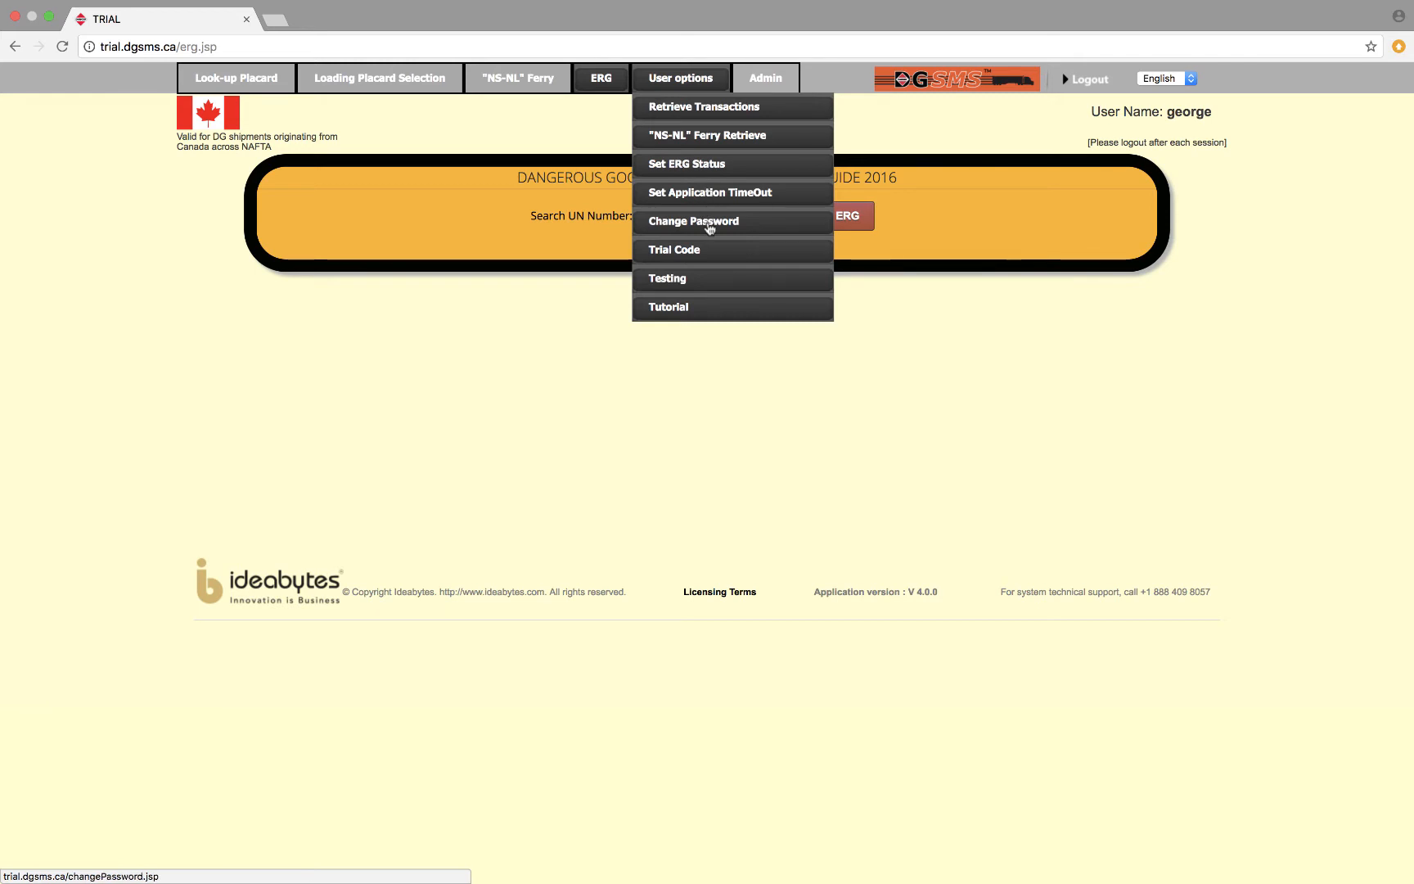
mouse_move(764, 77)
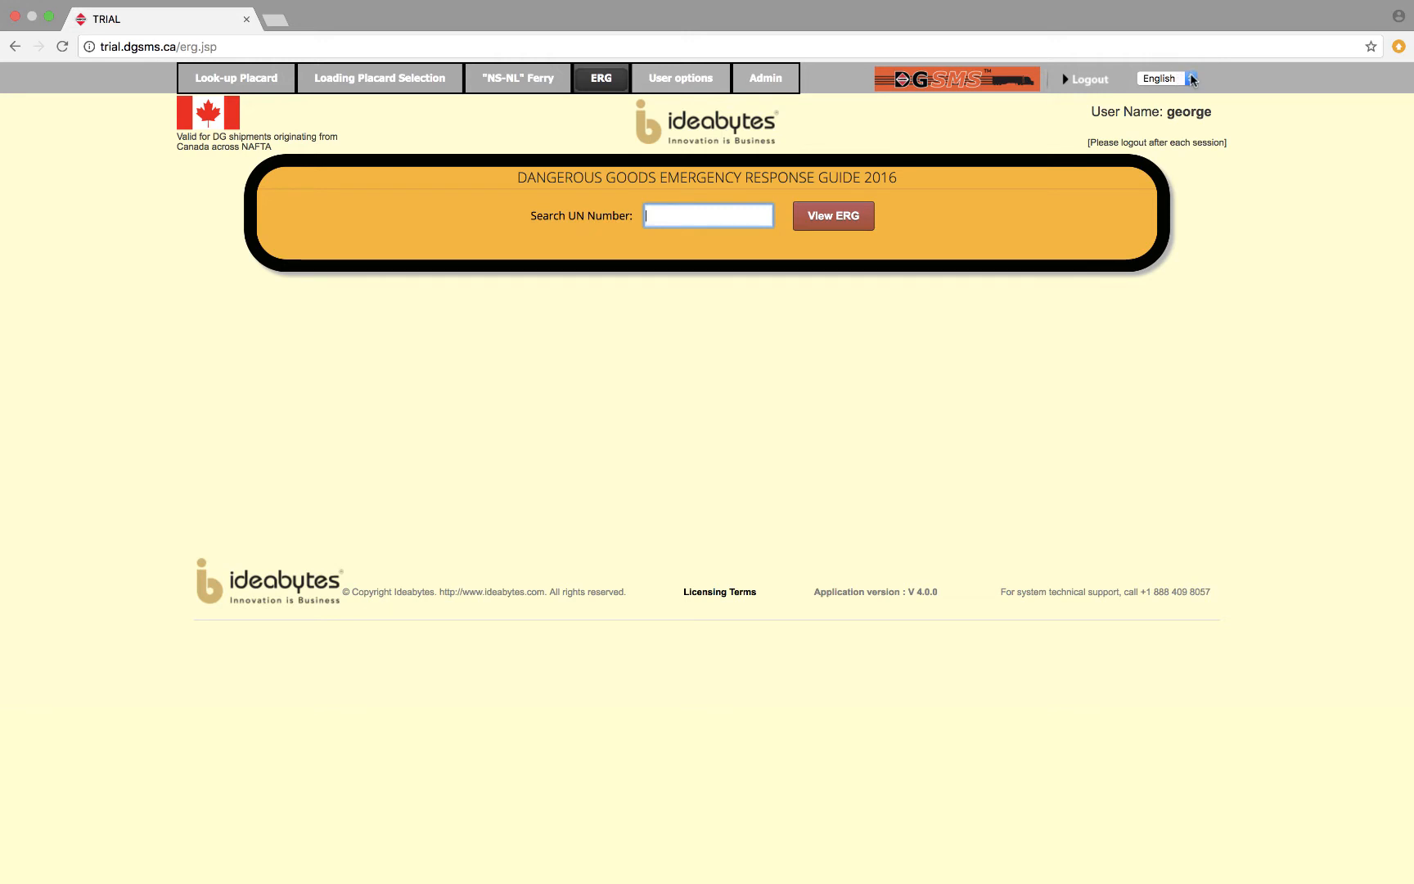
Try the site interface in French and Spanish, and return it to English.
click(1192, 79)
click(1180, 91)
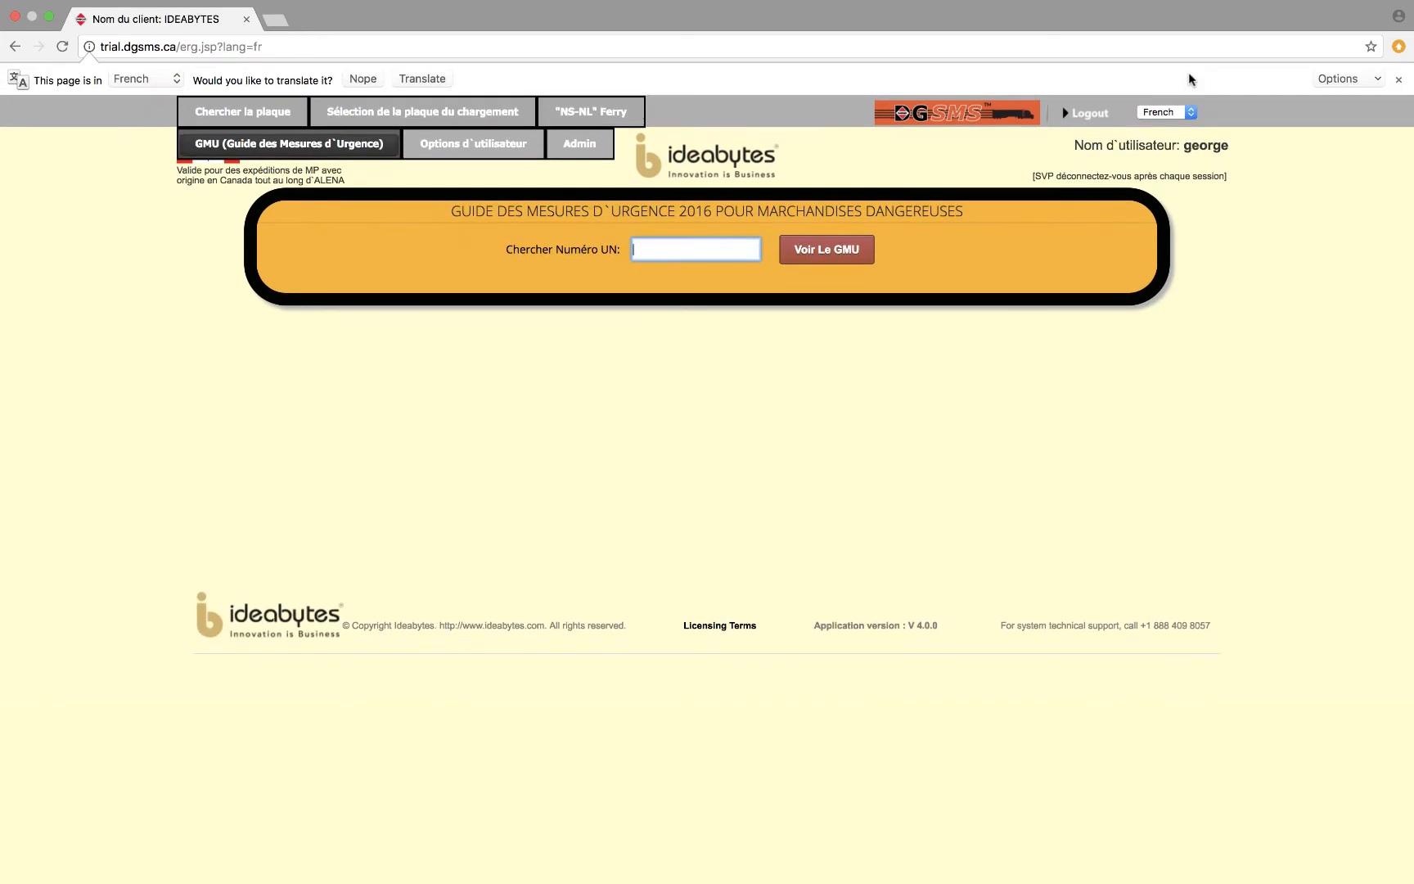
click(1193, 112)
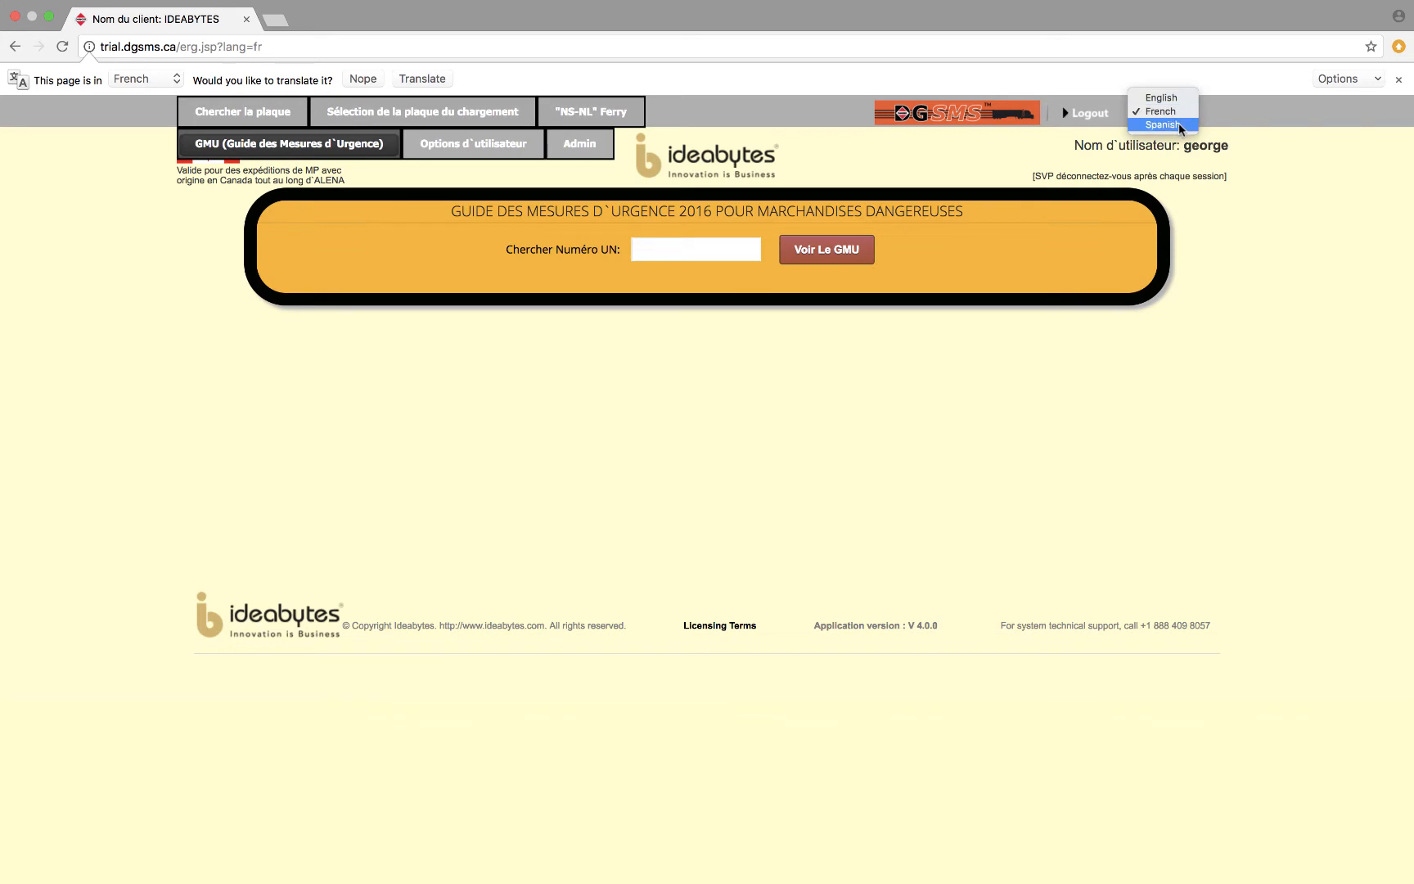
click(1180, 125)
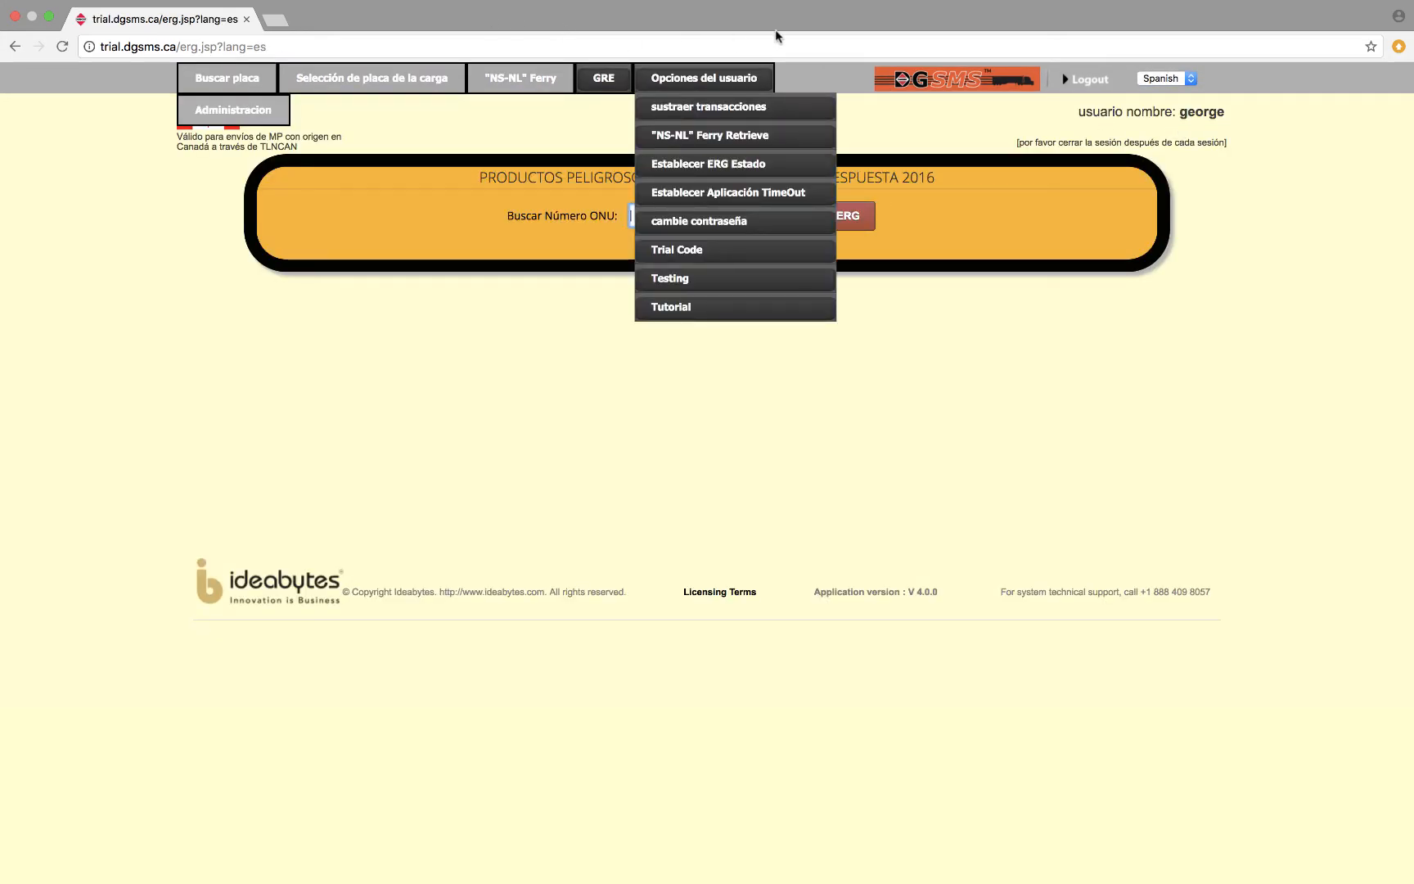
click(1192, 79)
click(1176, 51)
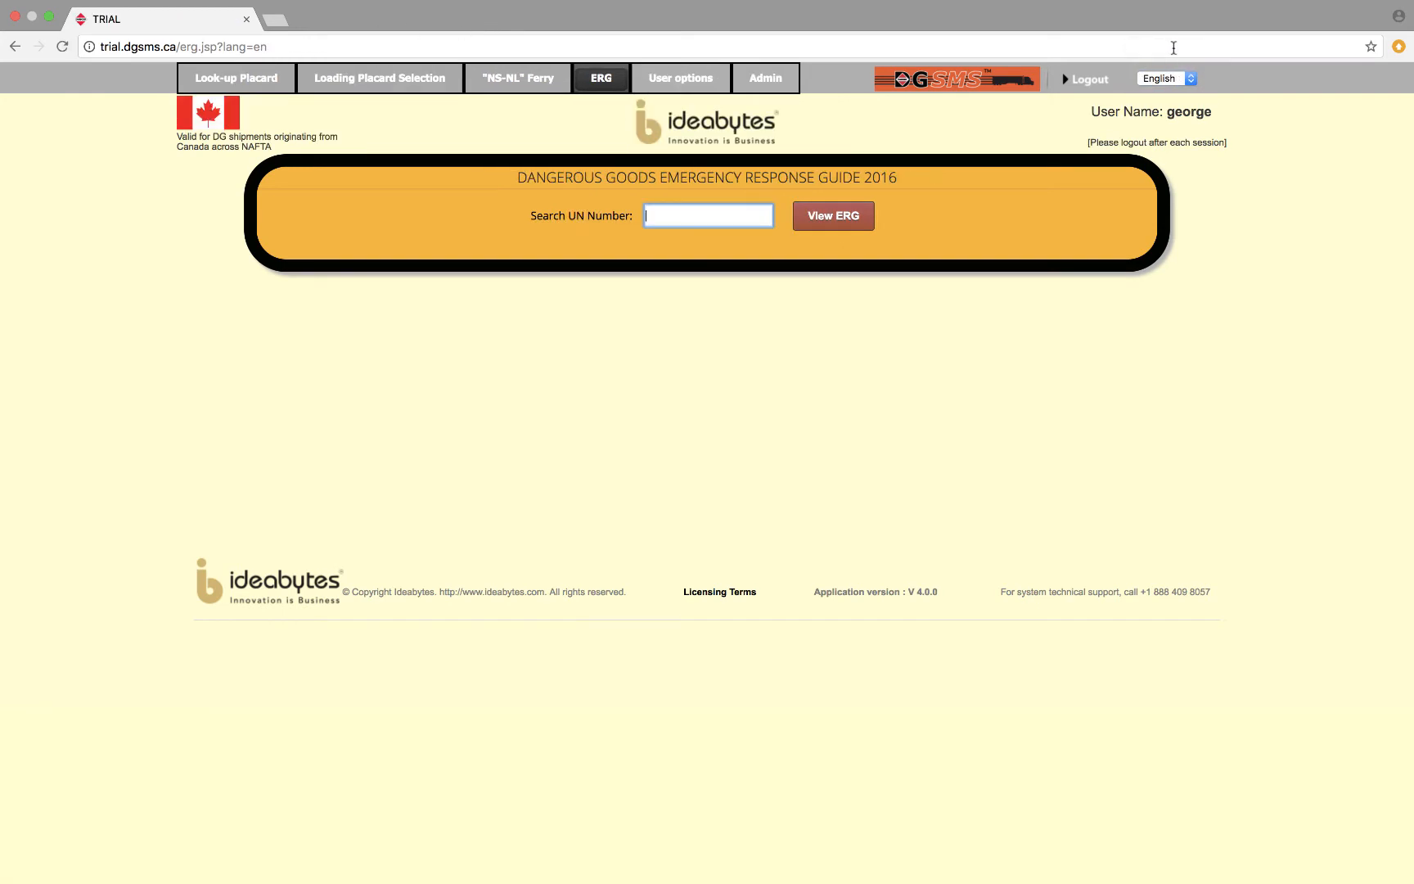
Start a placard look-up with bill of lading PRO001 and UN number 1002.
mouse_move(250, 7)
click(259, 79)
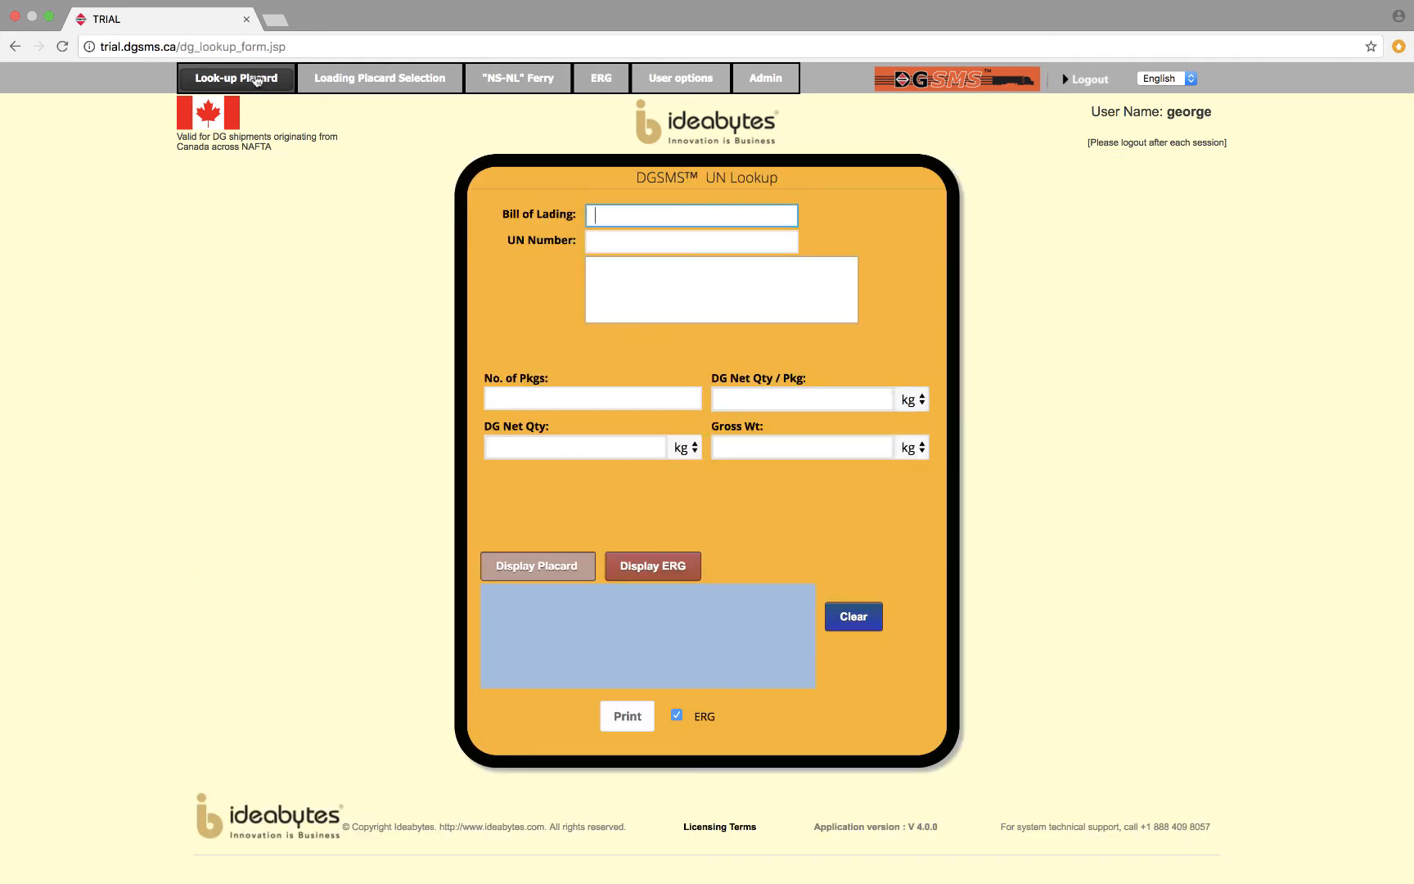
text(PRO)
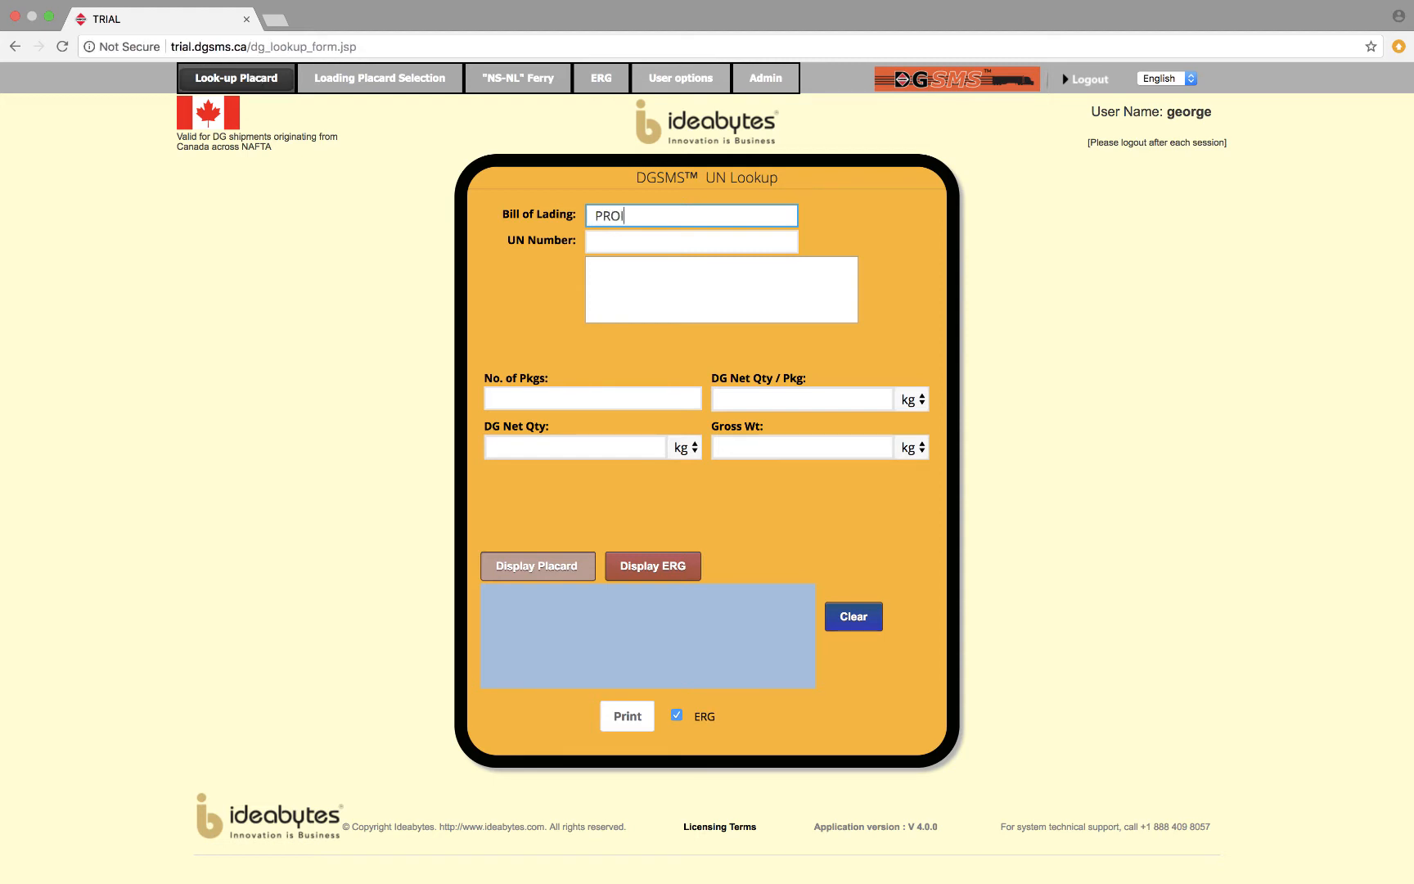
text(I001)
key(Tab)
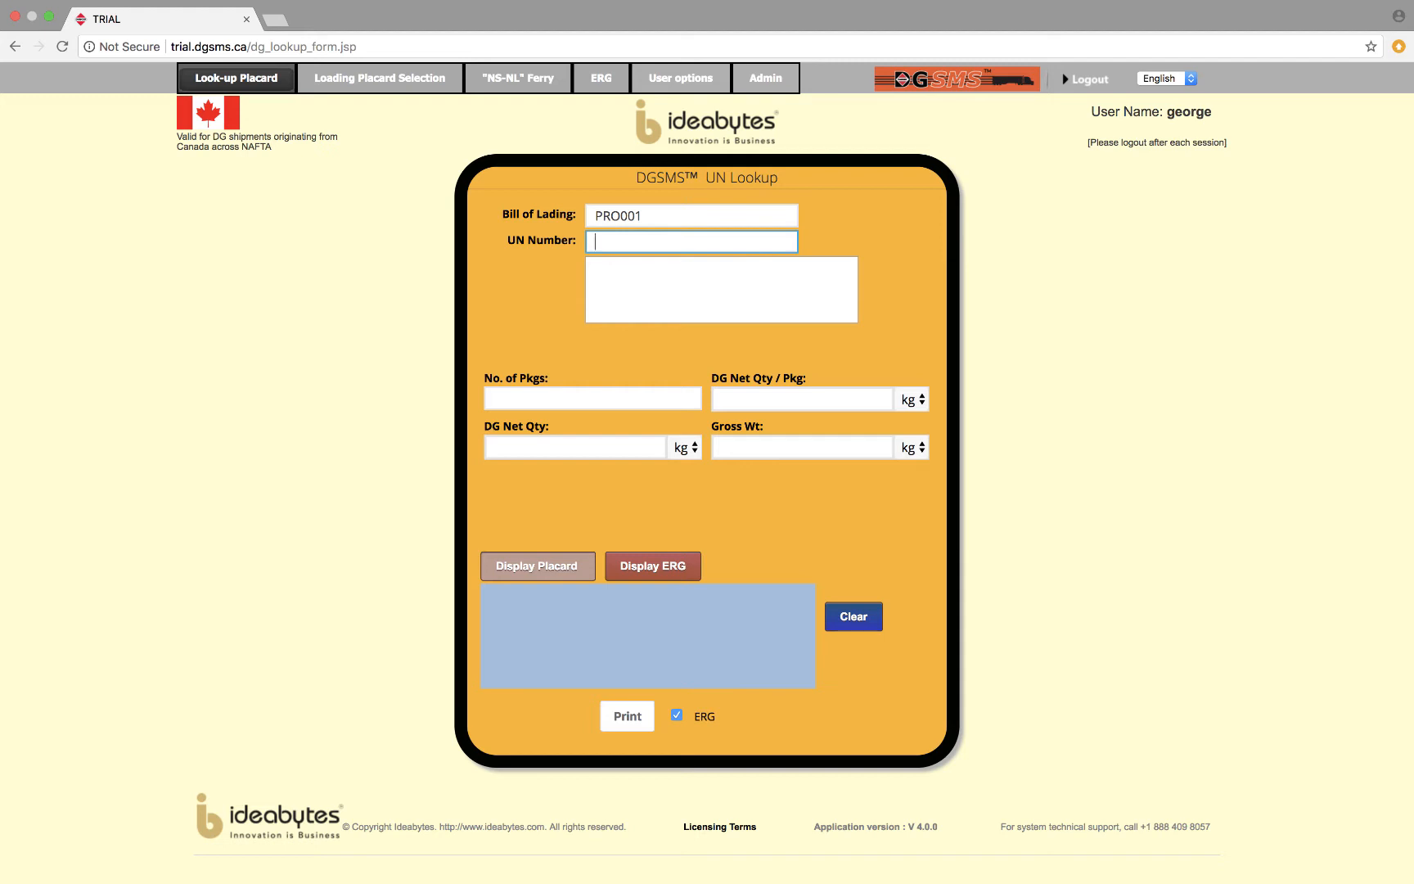
text(1002)
key(Tab)
Enter 10 packages with a DG net quantity of 80.1 kg per package and display the required placard.
text(10)
key(Tab)
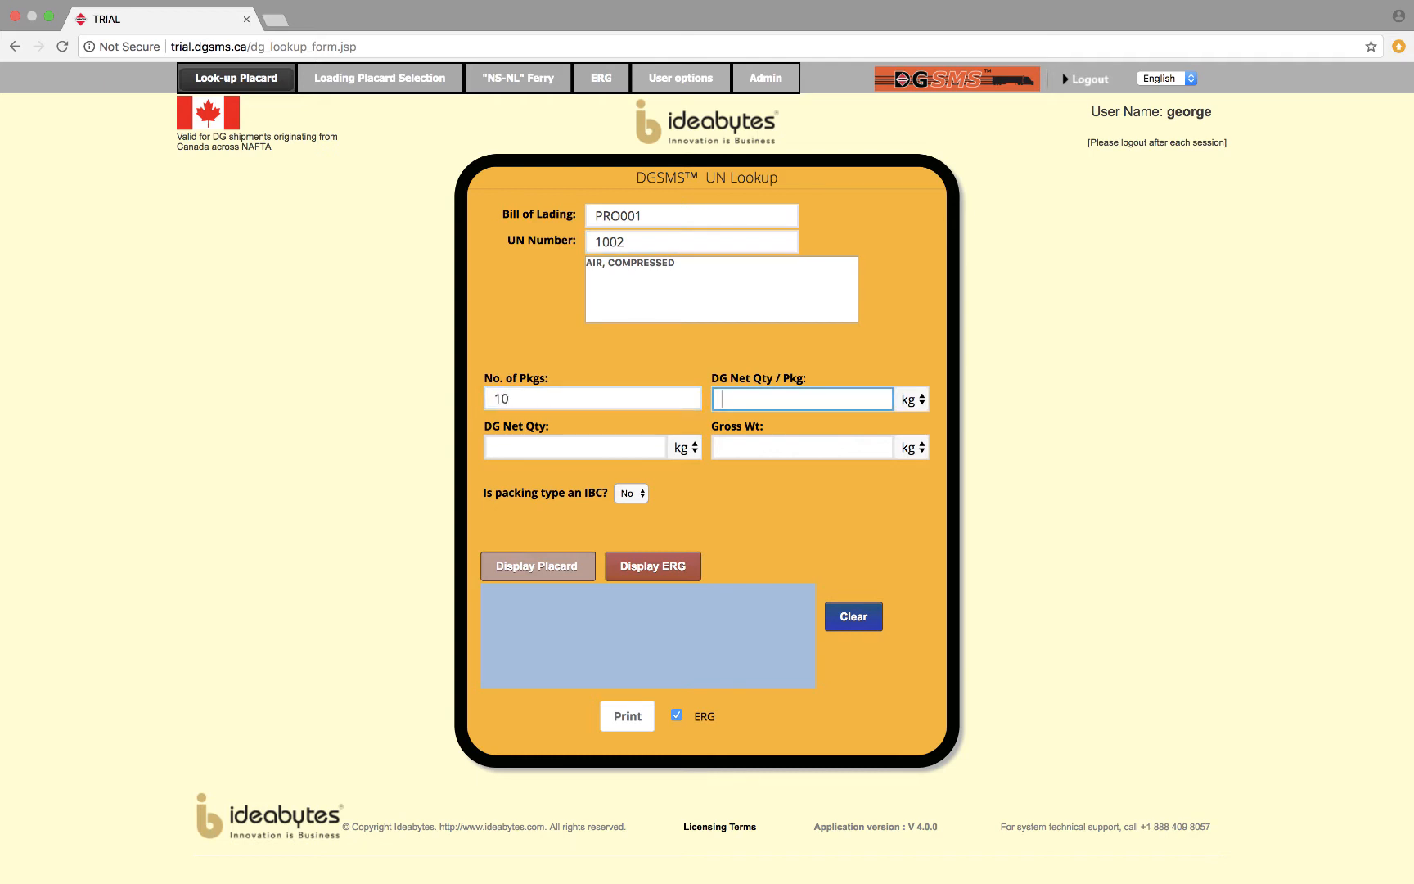
text(80.1)
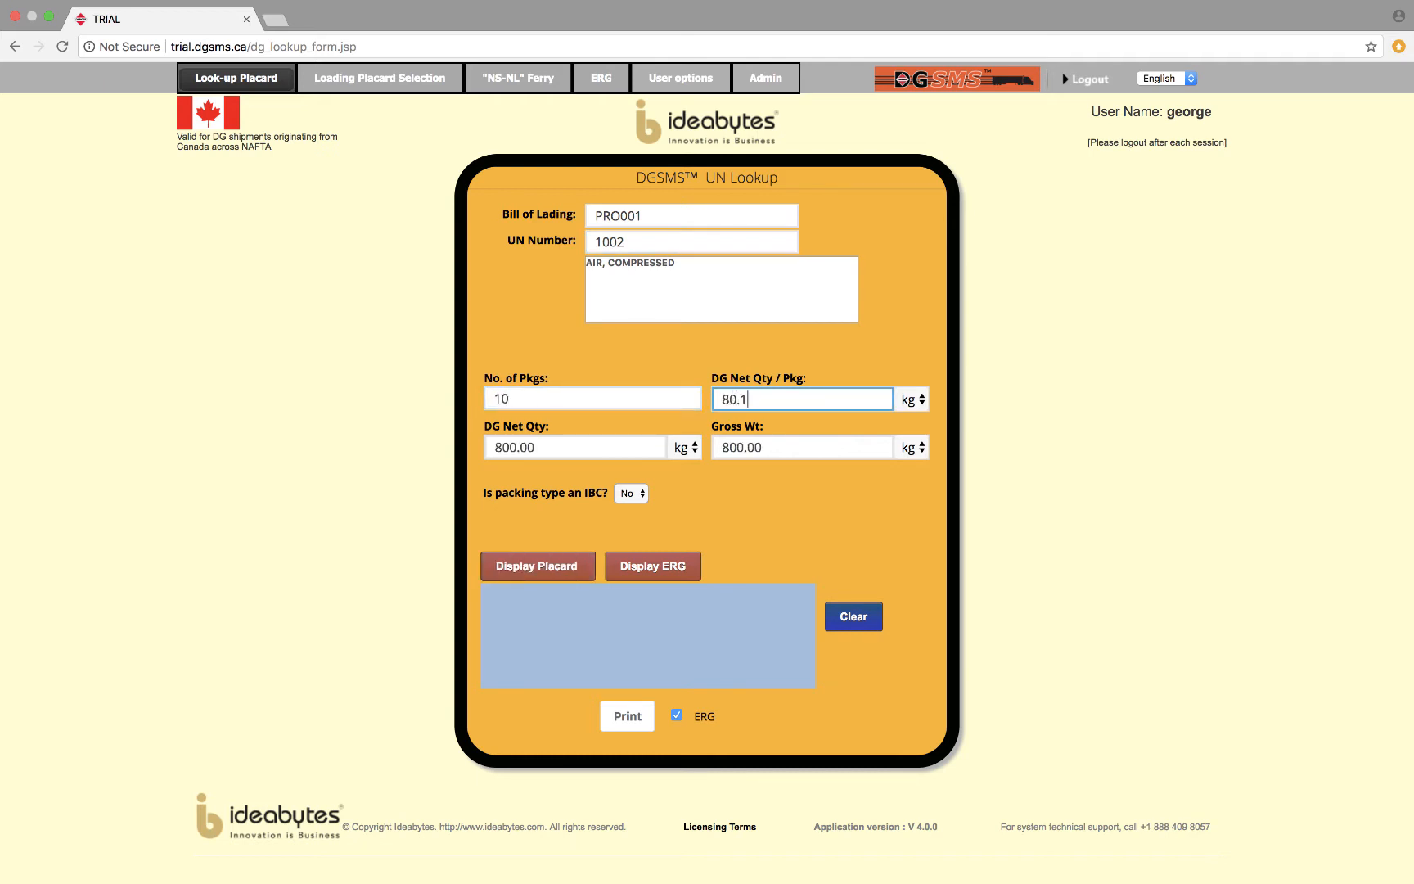
key(Tab)
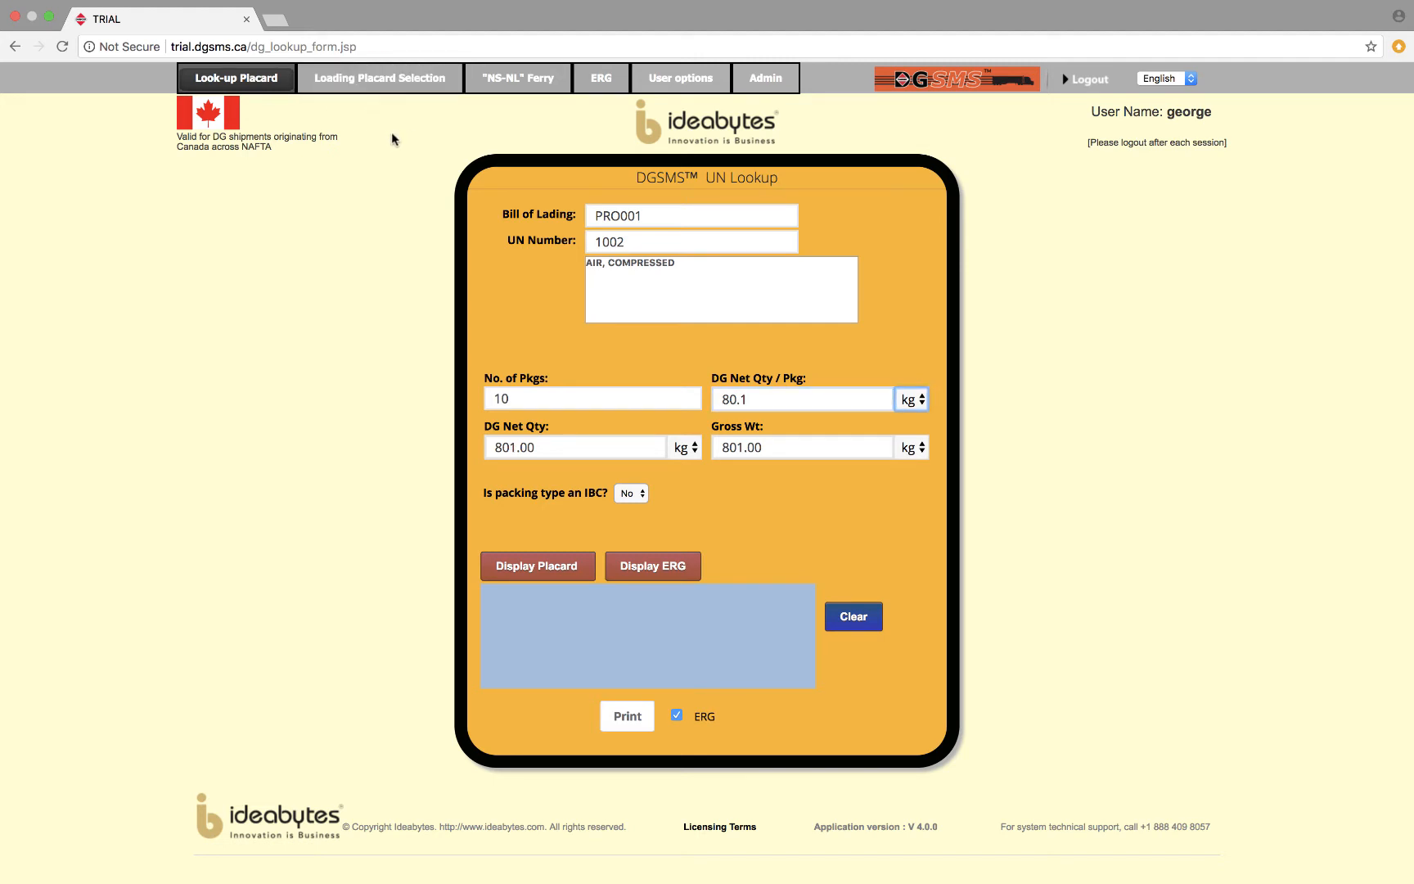
click(561, 571)
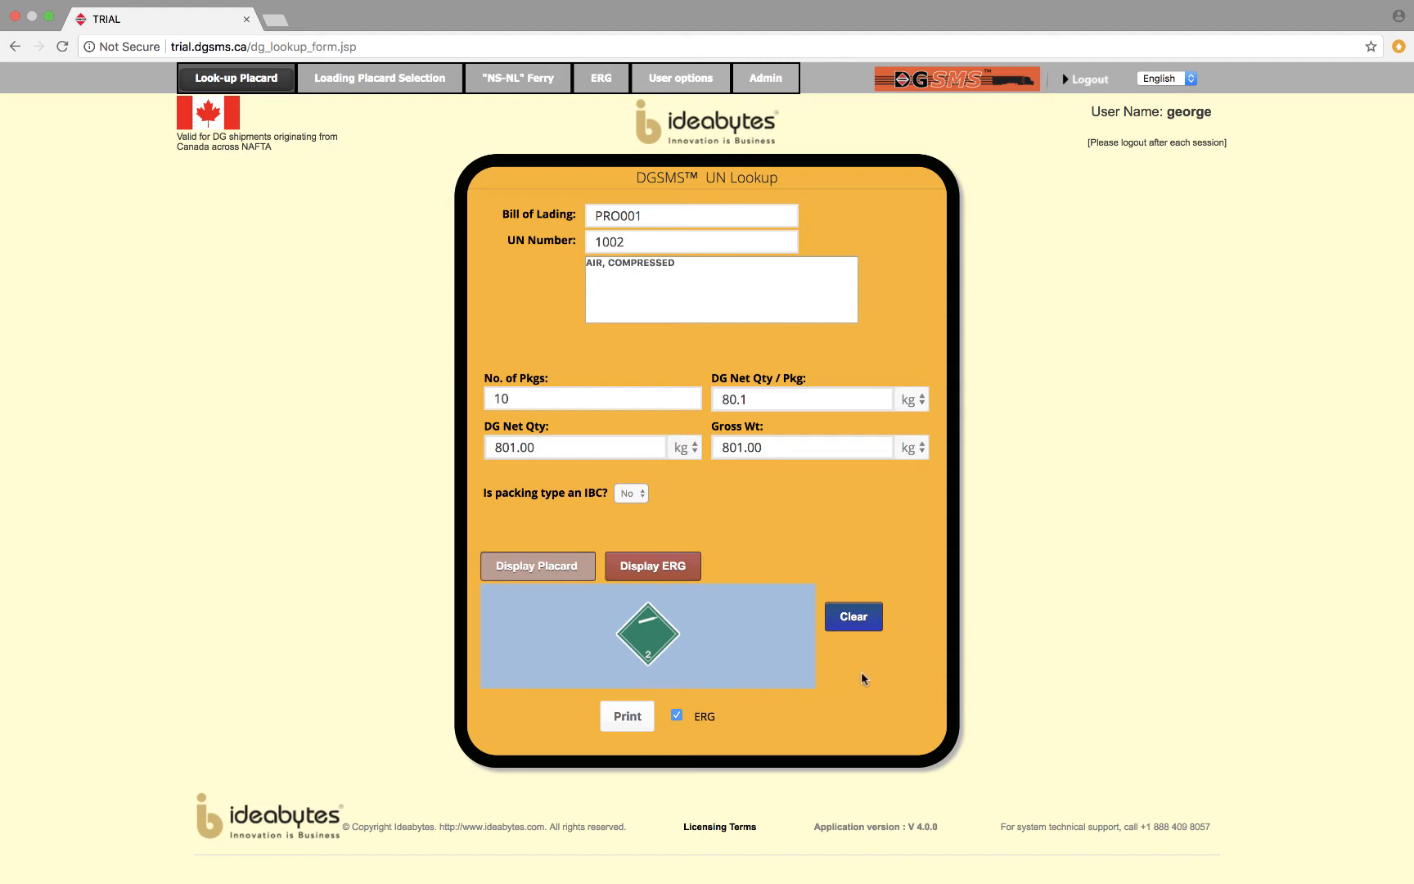
Print the look-up result with its ERG to a PDF named TRIALlookup.pdf in the Downloads folder.
click(632, 717)
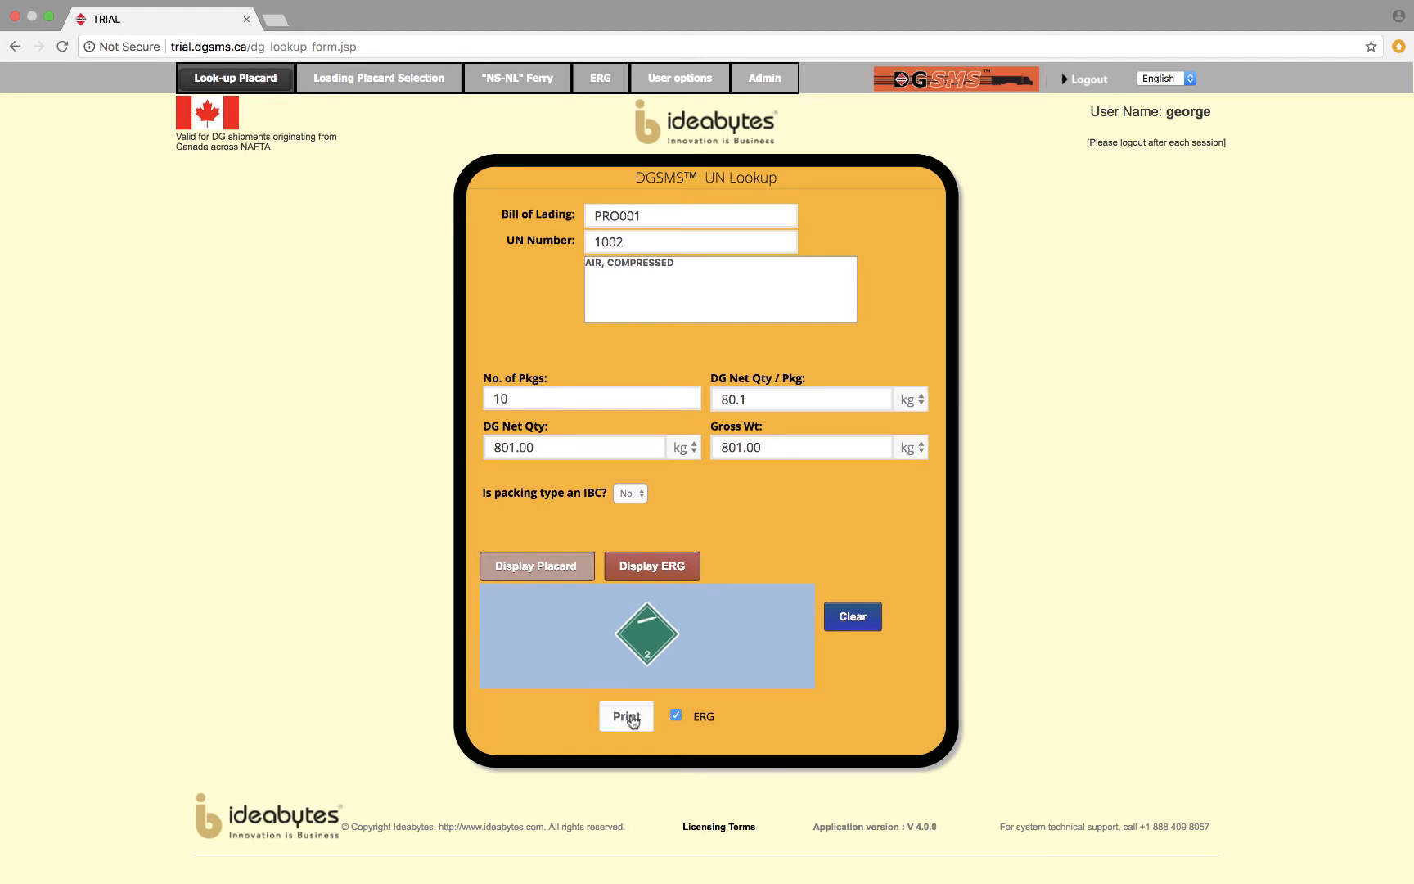
click(631, 717)
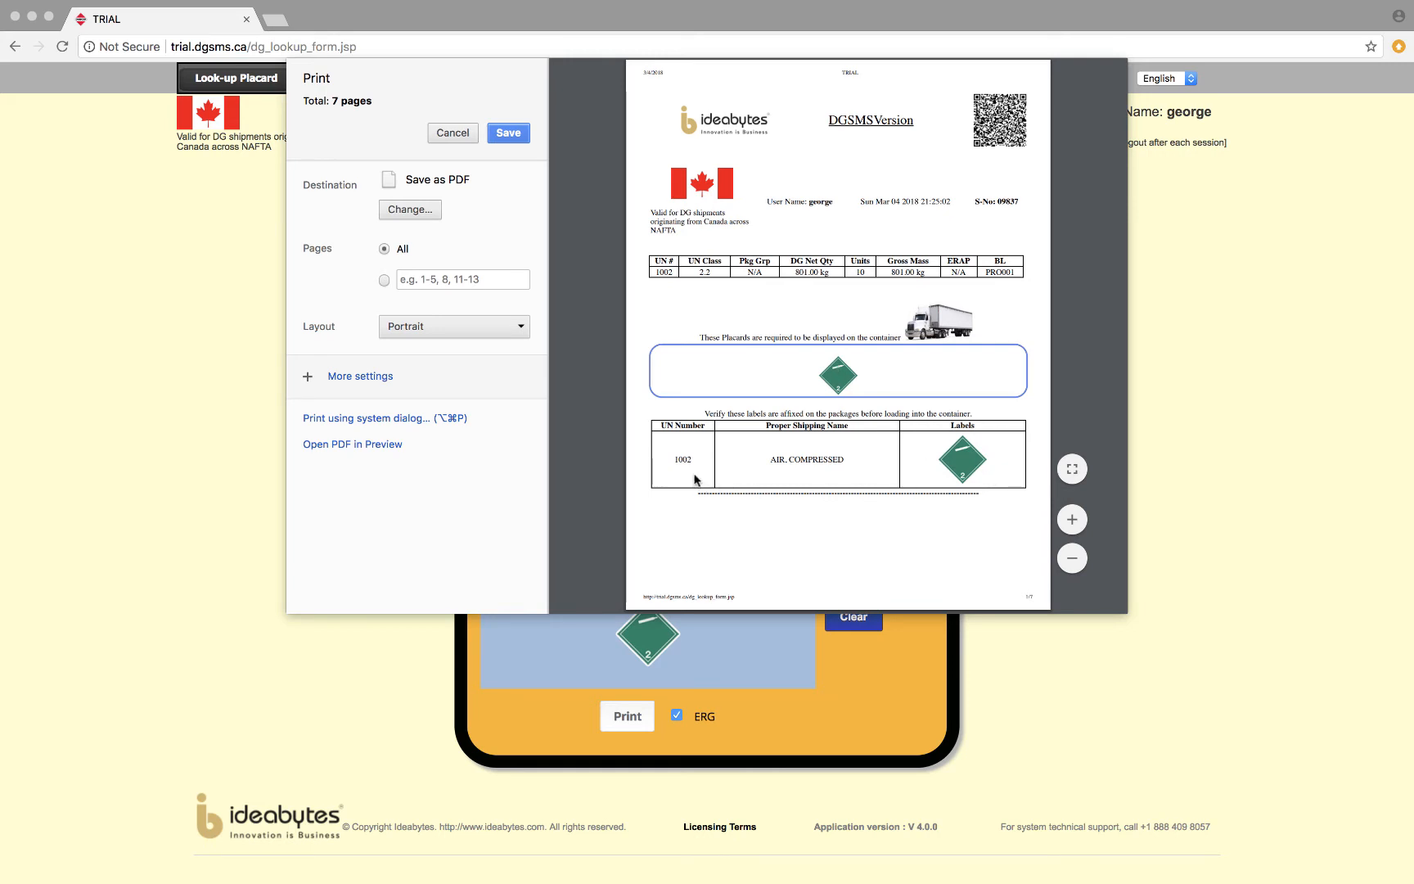
click(507, 134)
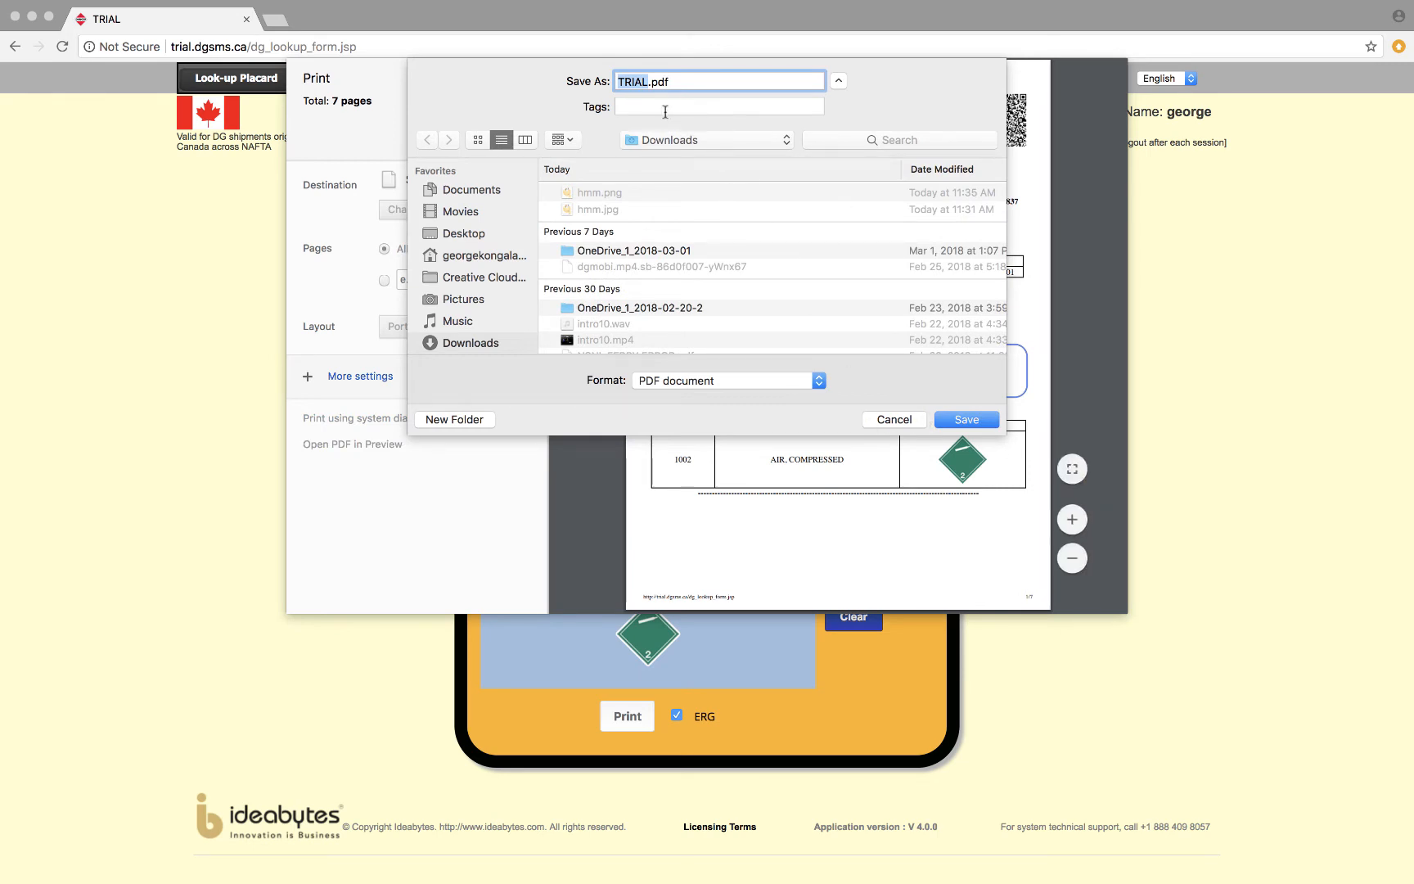
click(648, 81)
text(lookup)
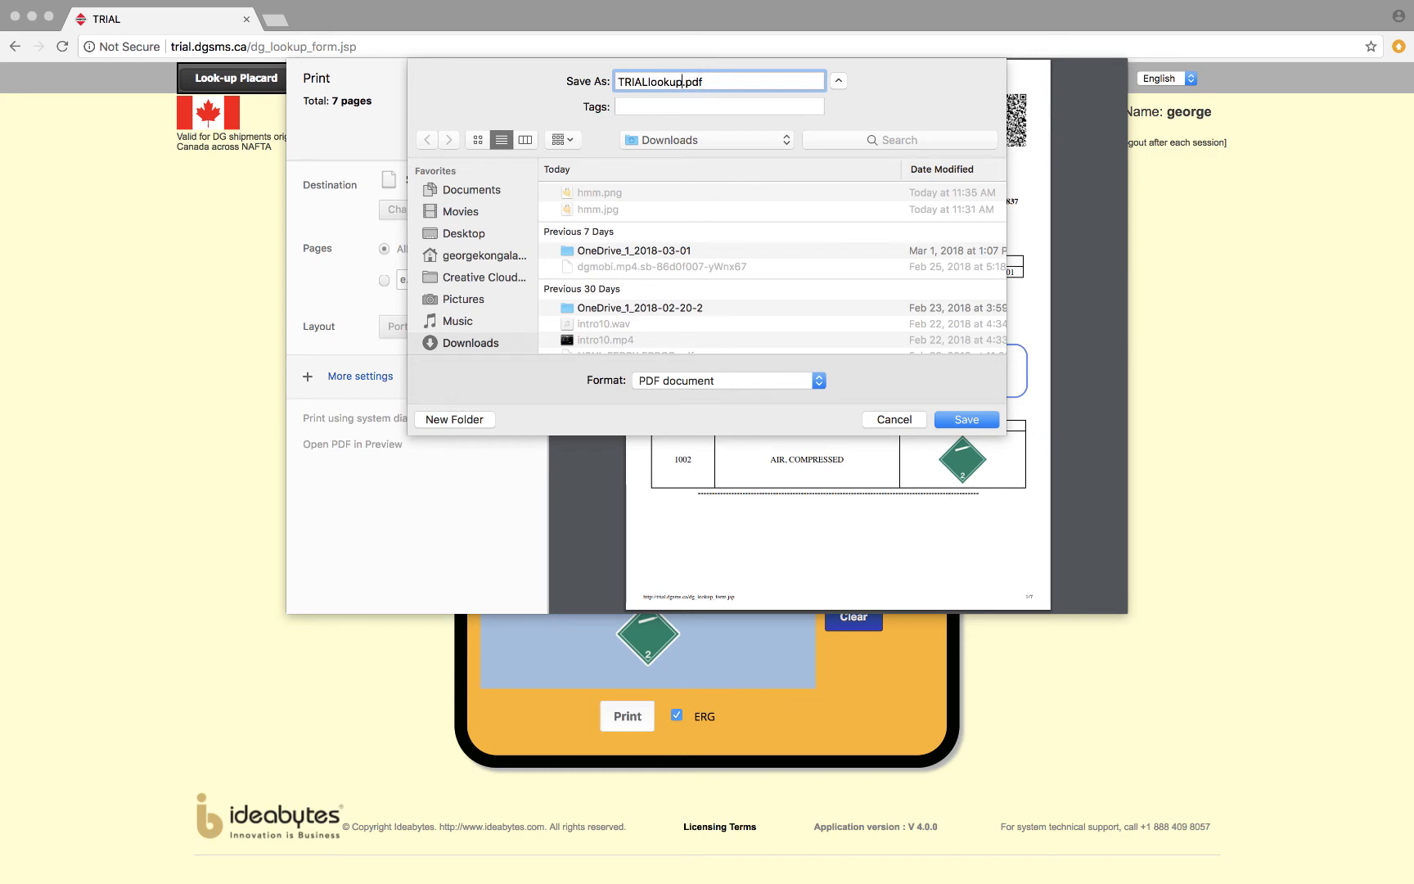
click(982, 422)
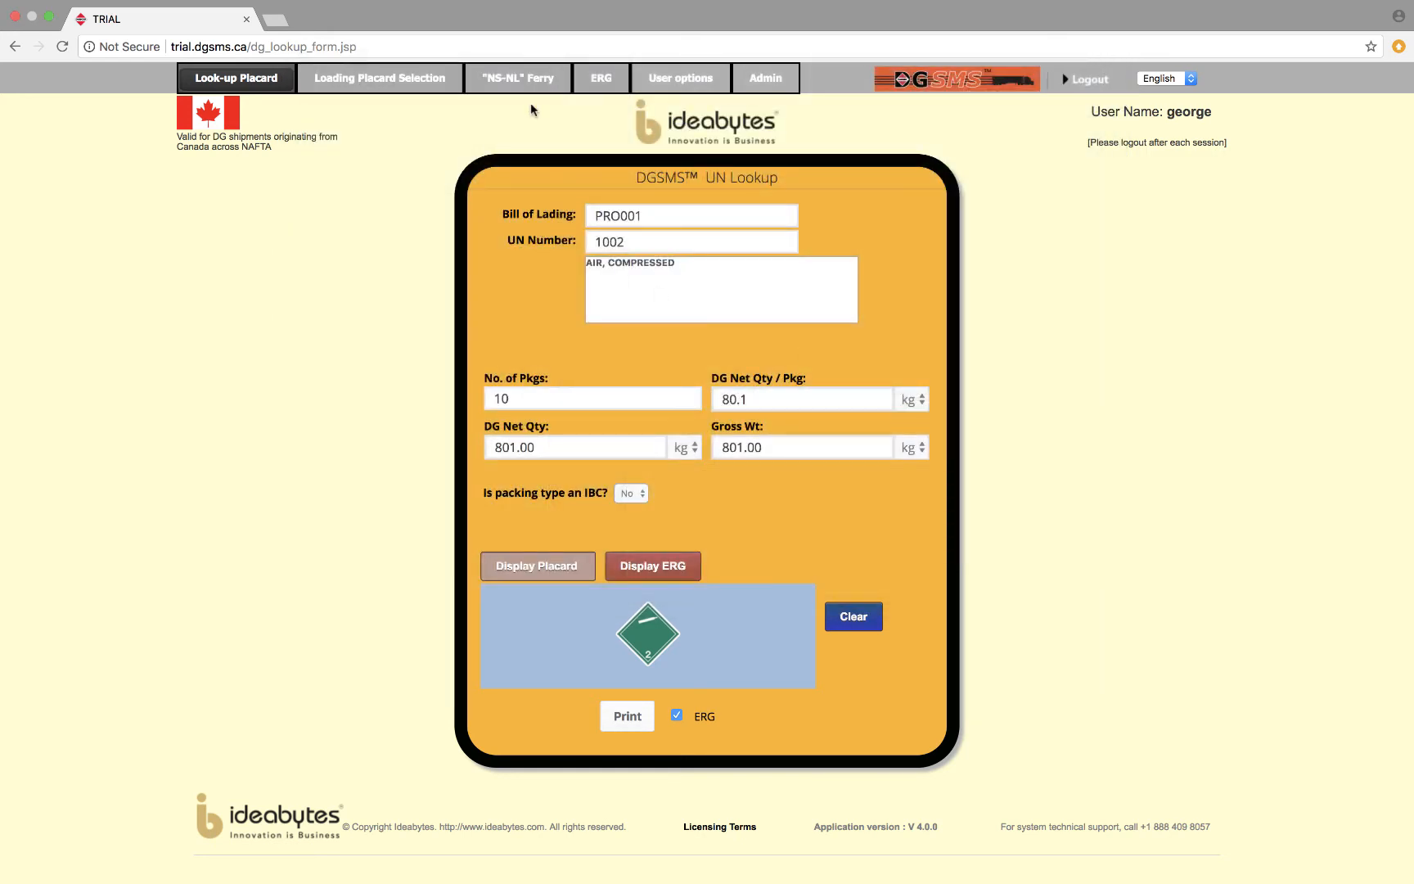
Start a loading placard entry with bill of lading Pro001, UN number 1202 and shipping name HEATING OIL, LIGHT.
click(386, 85)
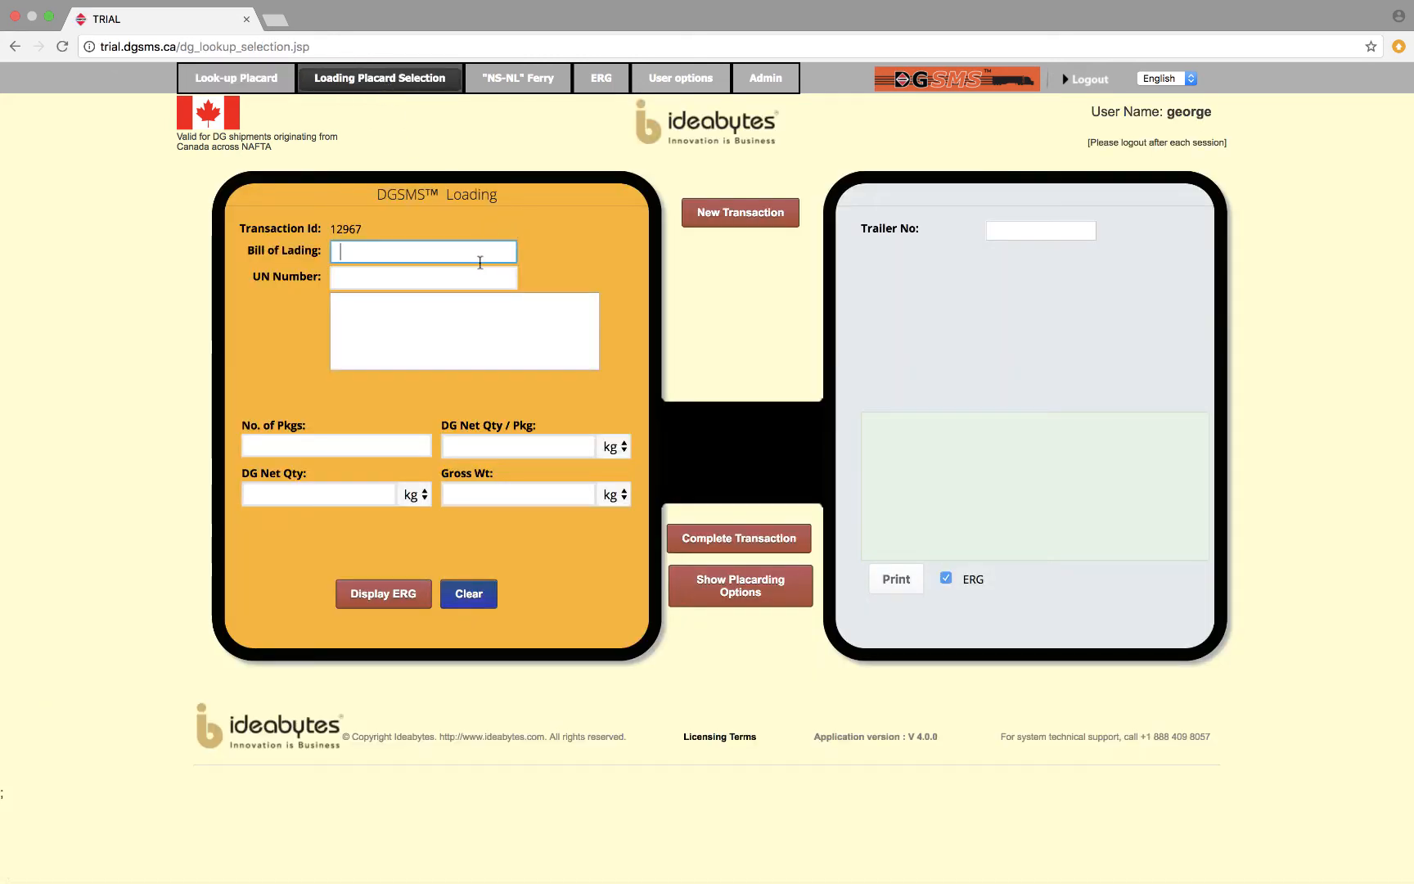
text(Pr)
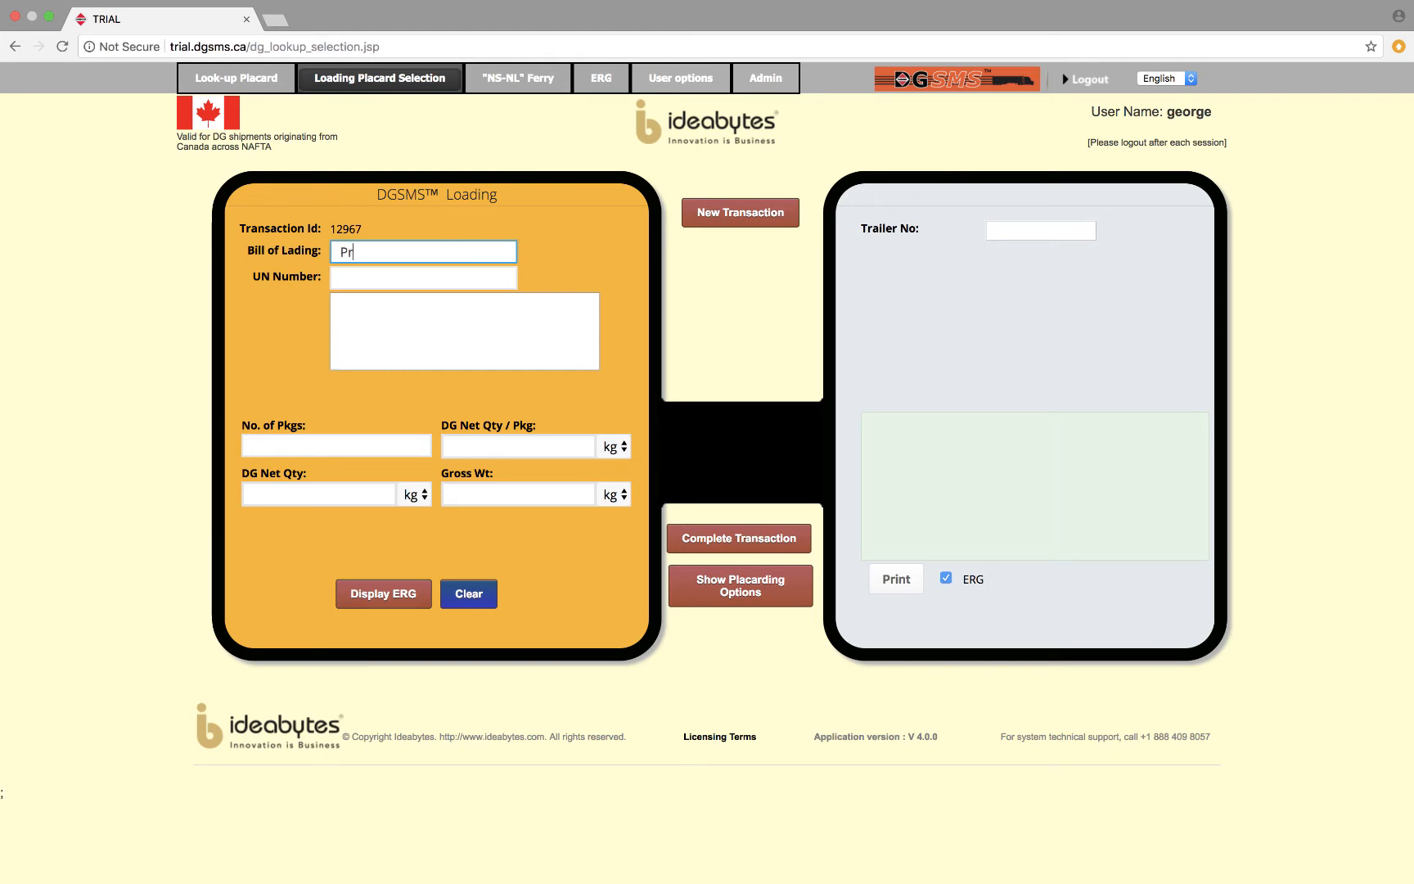
text(o001)
key(Tab)
text(1202)
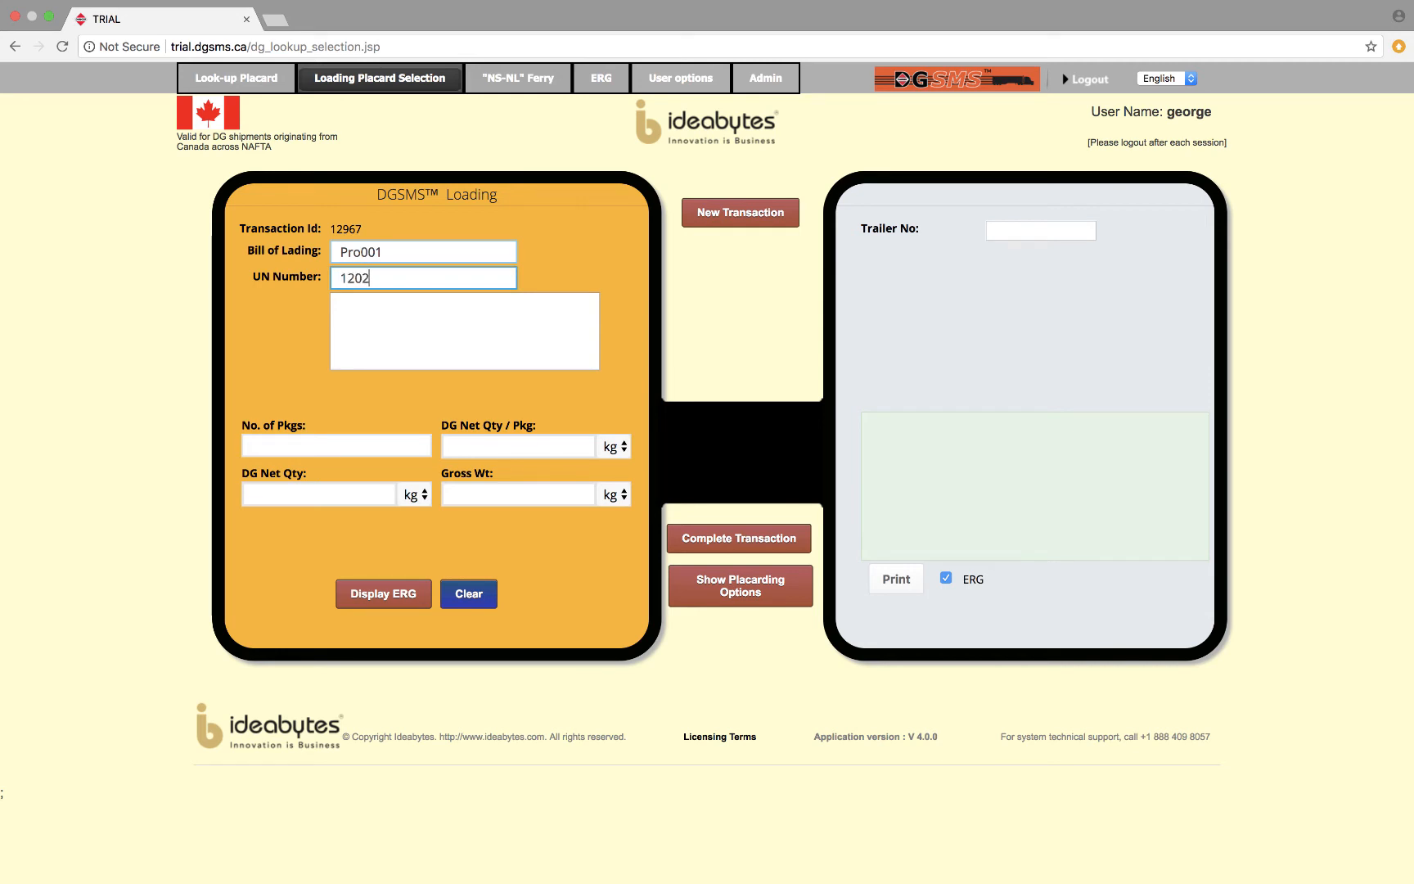
key(Tab)
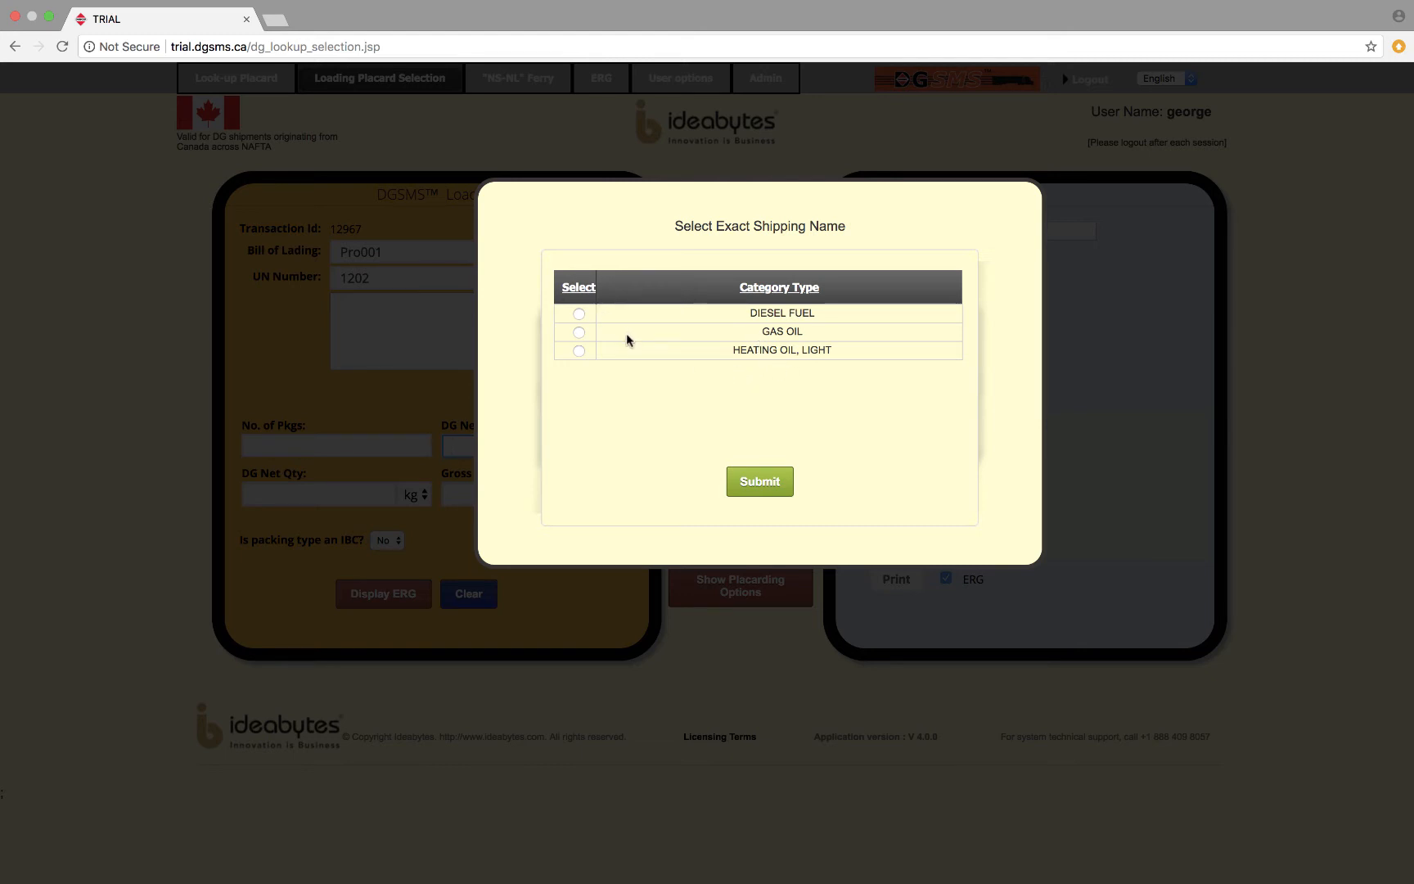
click(580, 350)
click(776, 482)
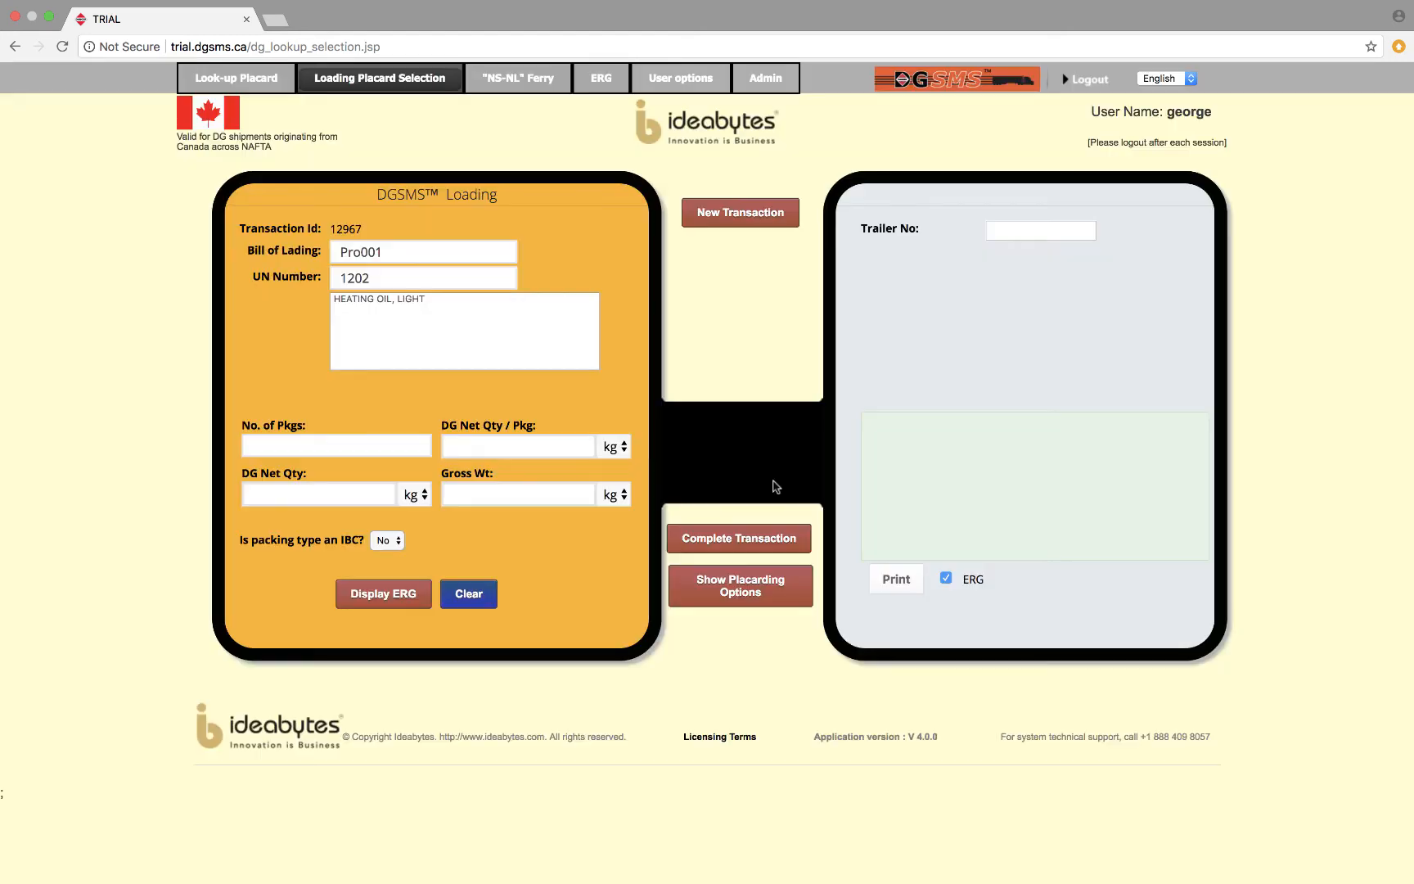
Enter 10 packages at 50.1 kg net each with package type III, and add the heating oil to the trailer load.
click(363, 444)
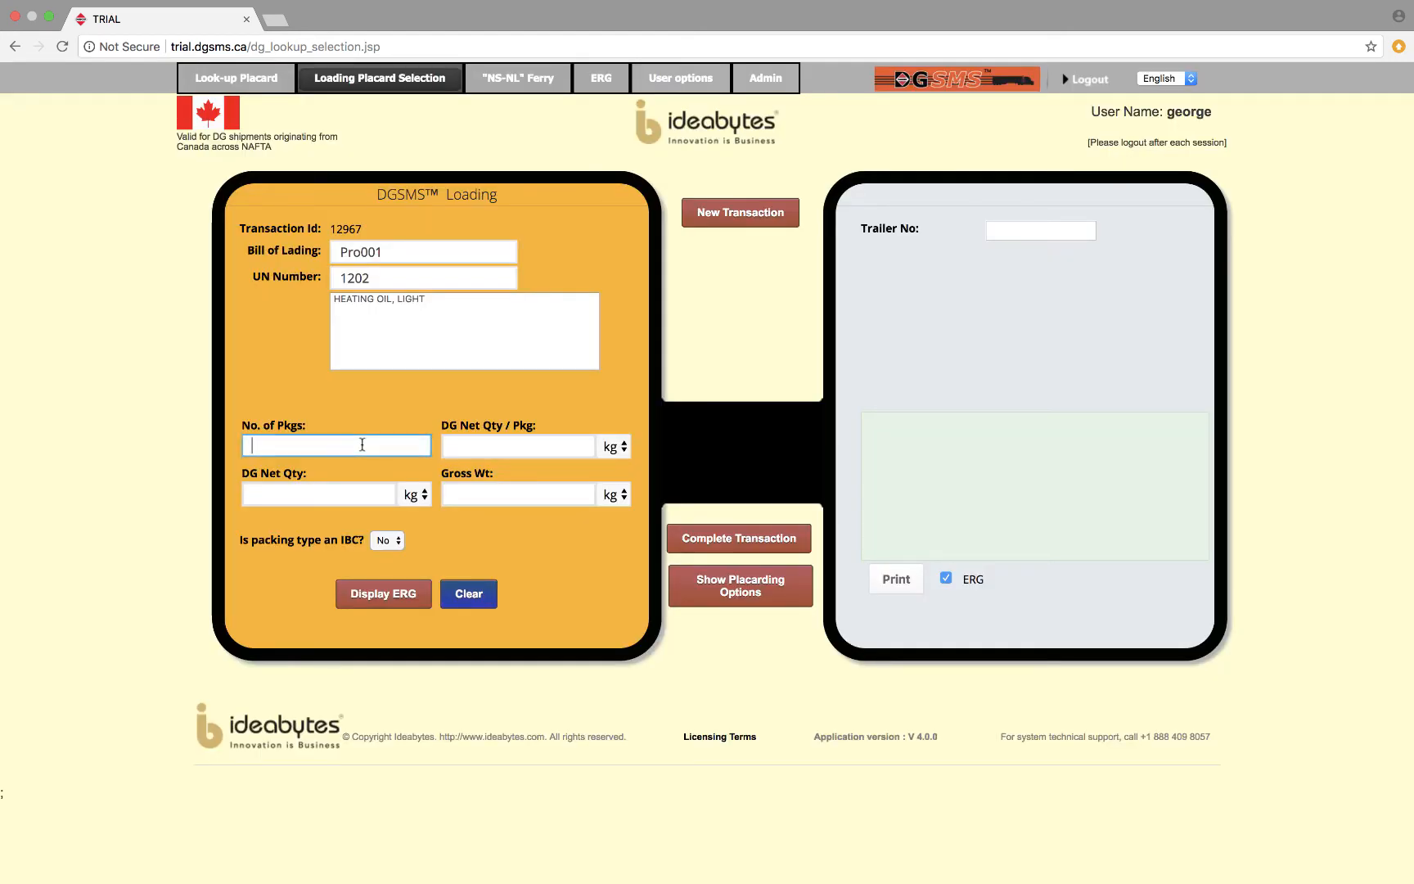
text(10)
key(Tab)
text(50.1)
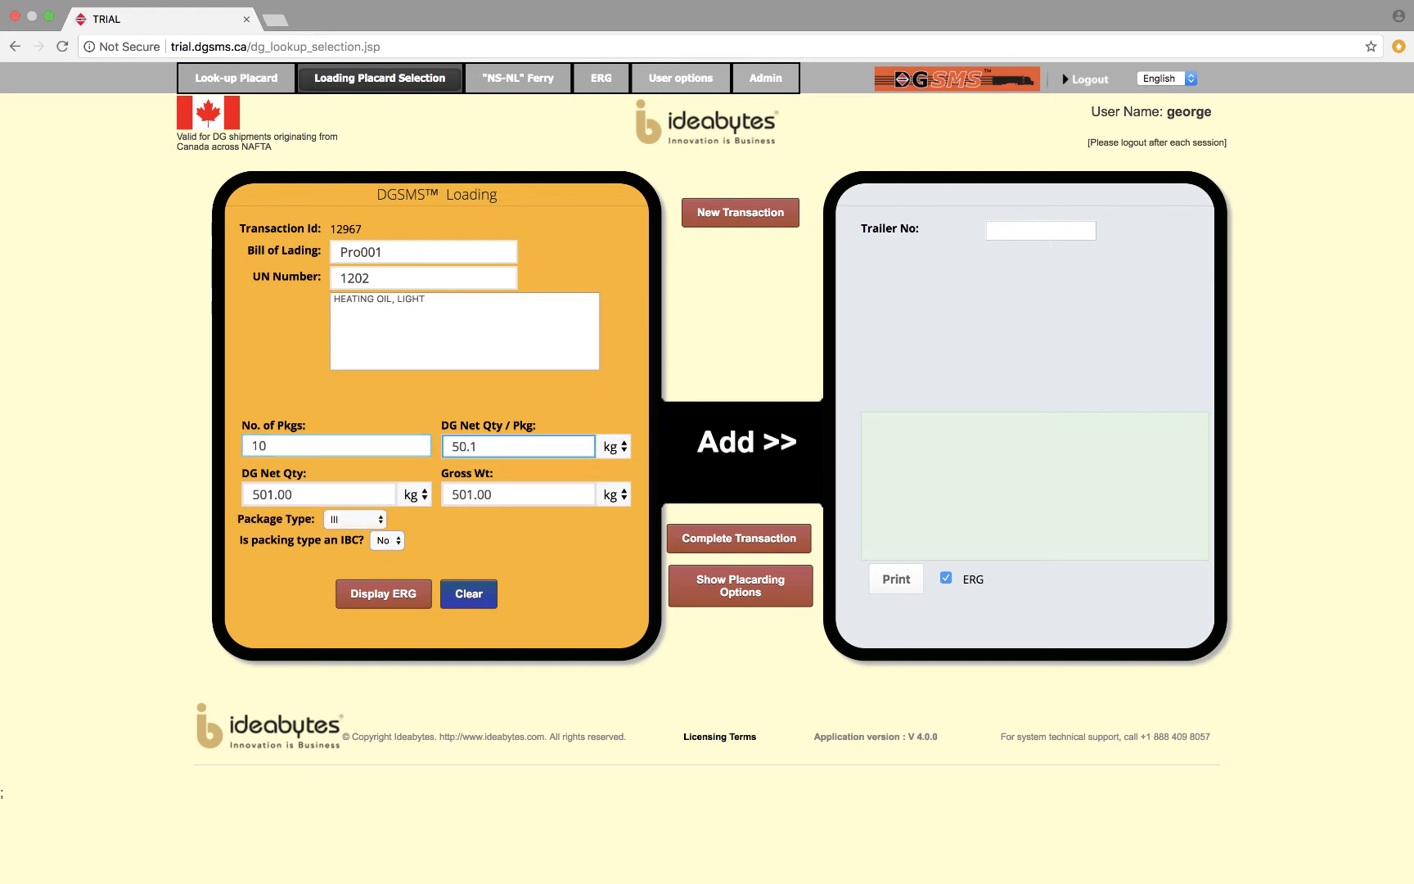
click(378, 520)
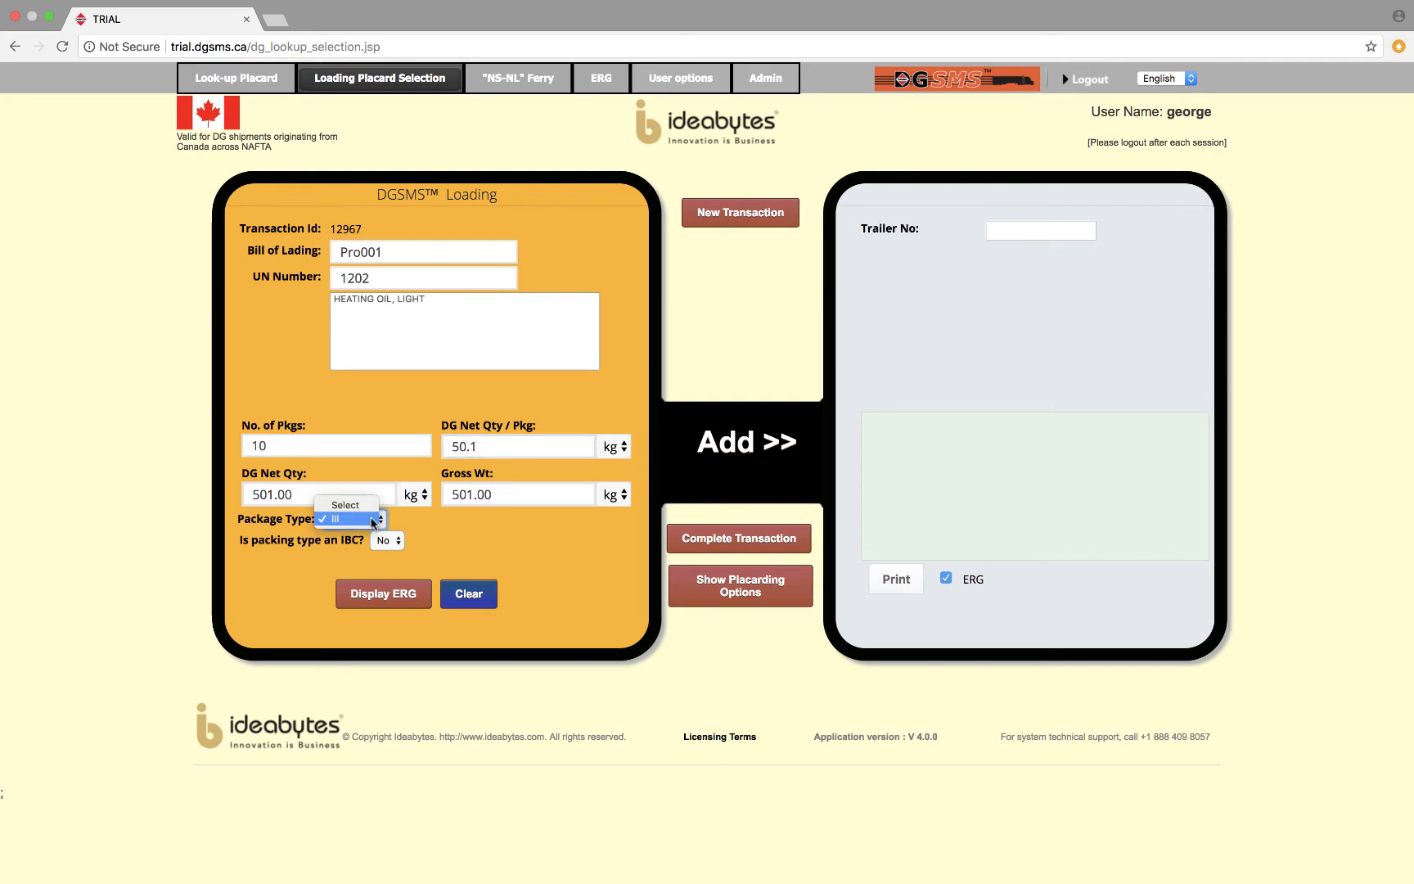
click(372, 520)
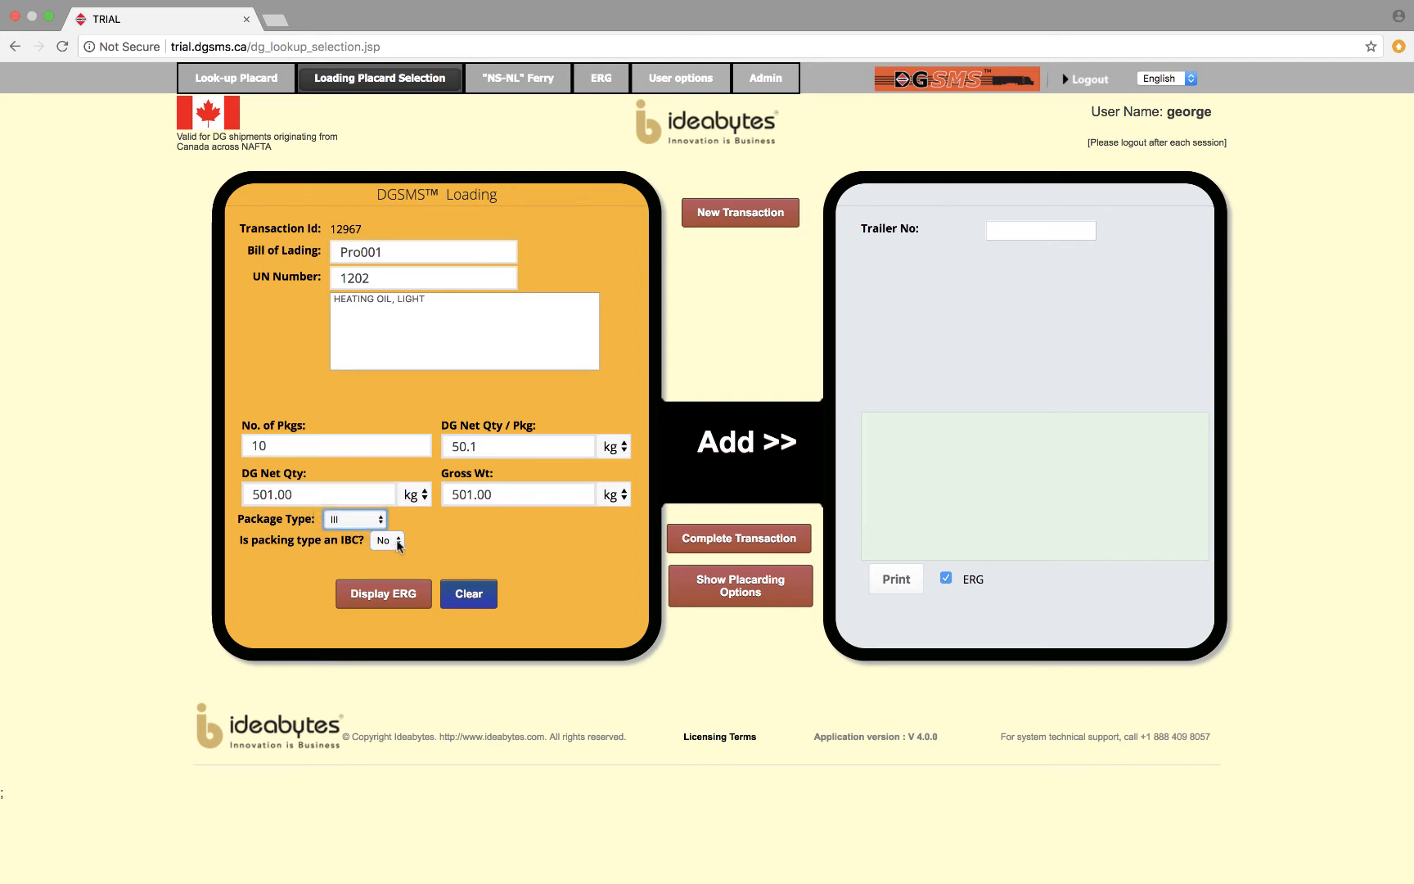
click(715, 454)
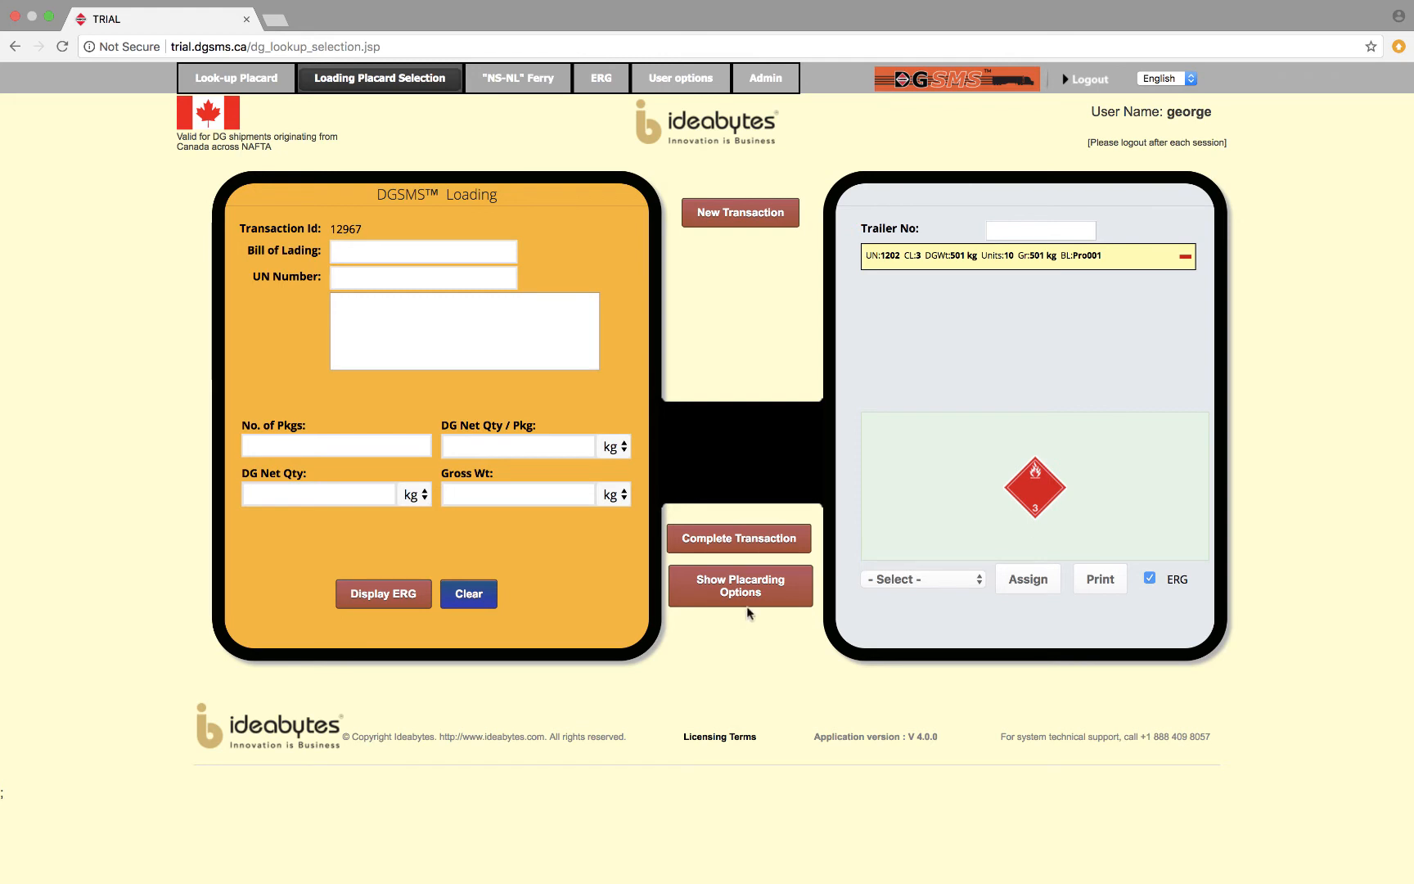
Start a second load entry with bill of lading Pro002 and UN number 1002 for compressed air.
click(347, 252)
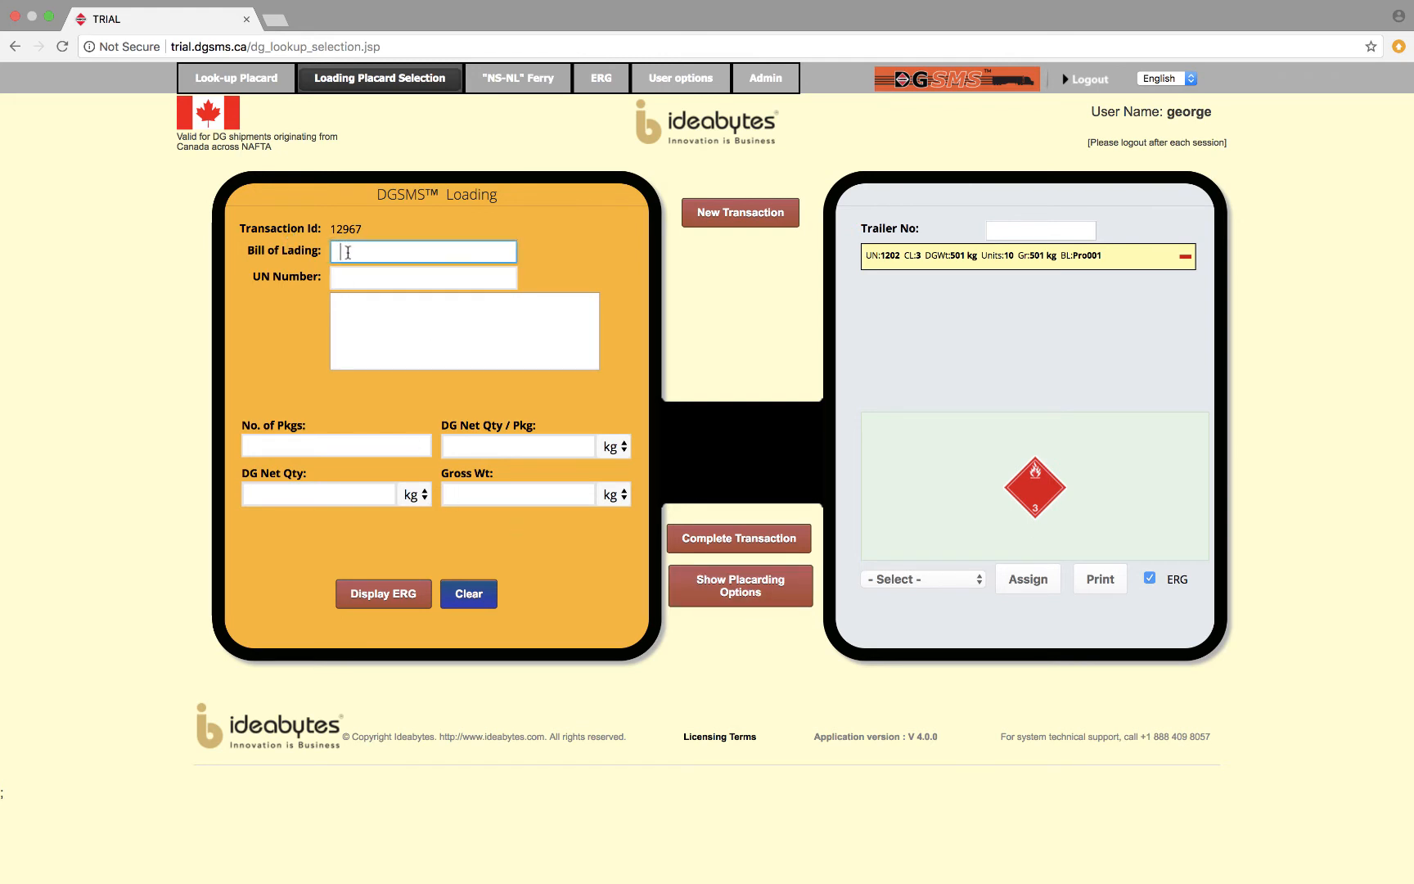
text(Pro002)
key(Tab)
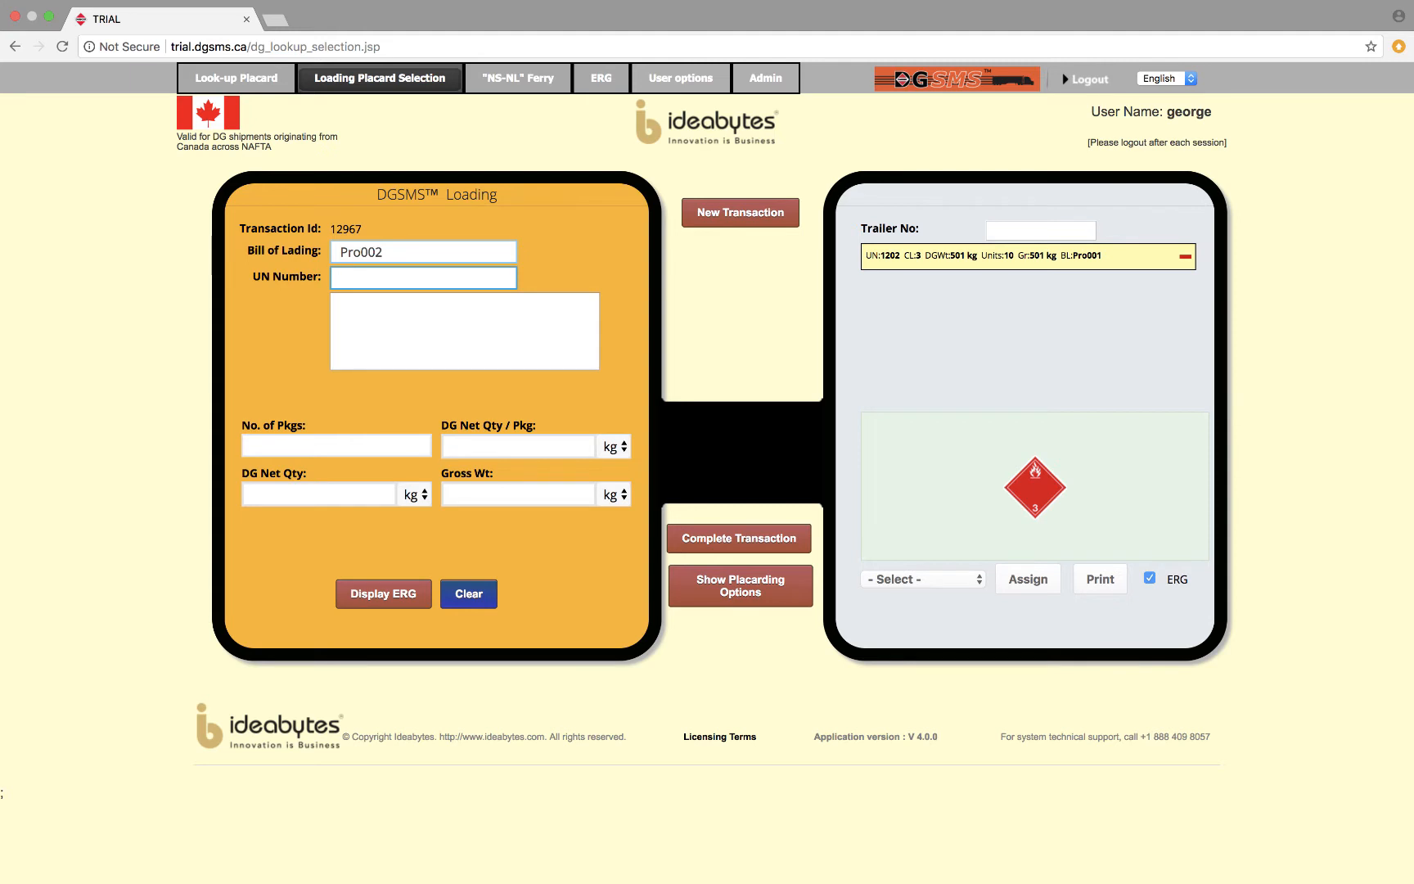
text(1002)
key(Tab)
Enter 10 packages at 50.1 kg net each and add the compressed air to the trailer load.
text(10)
key(Tab)
text(50.1)
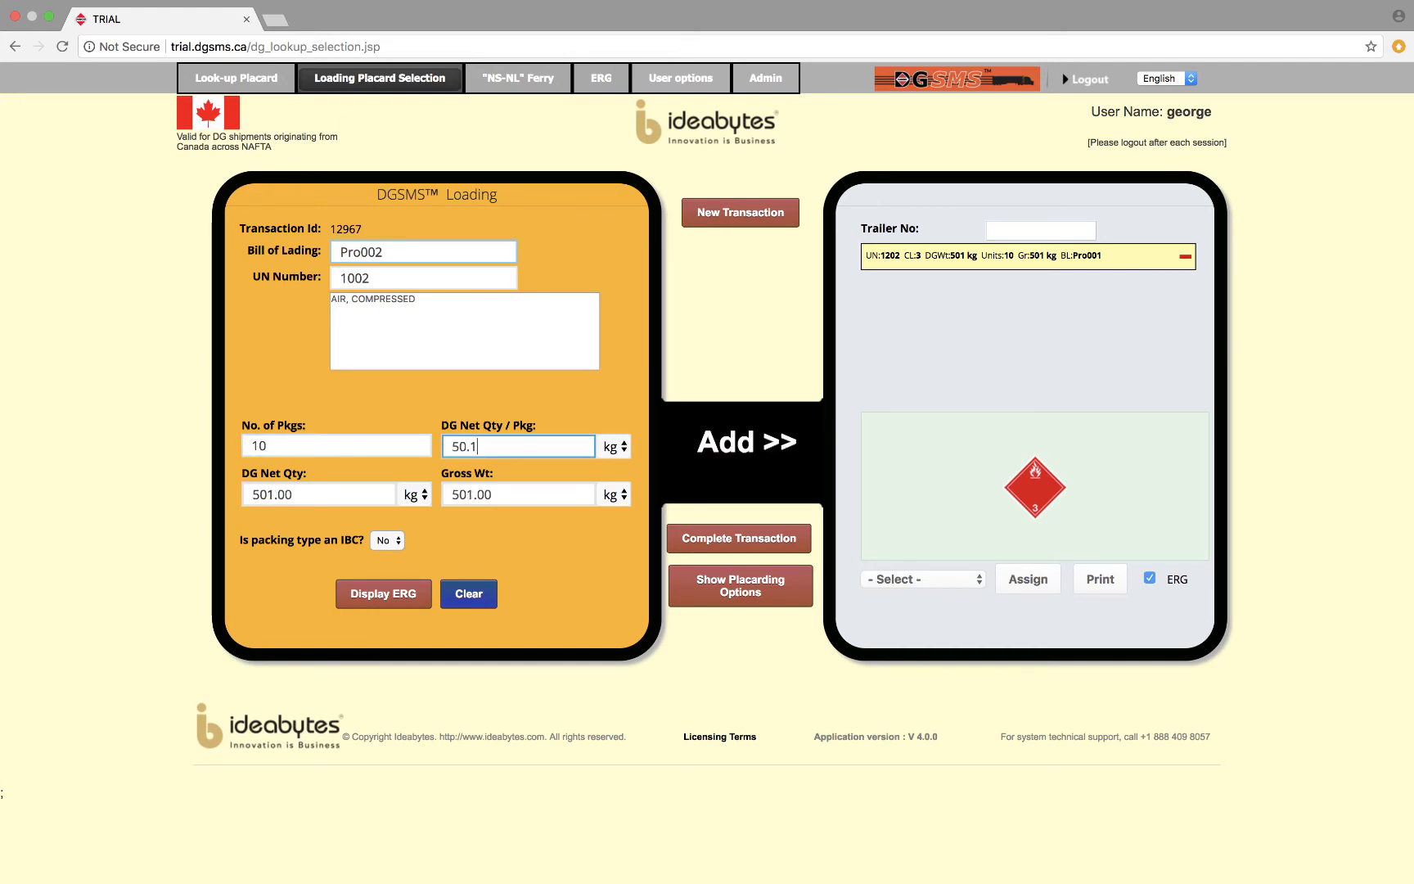
click(754, 445)
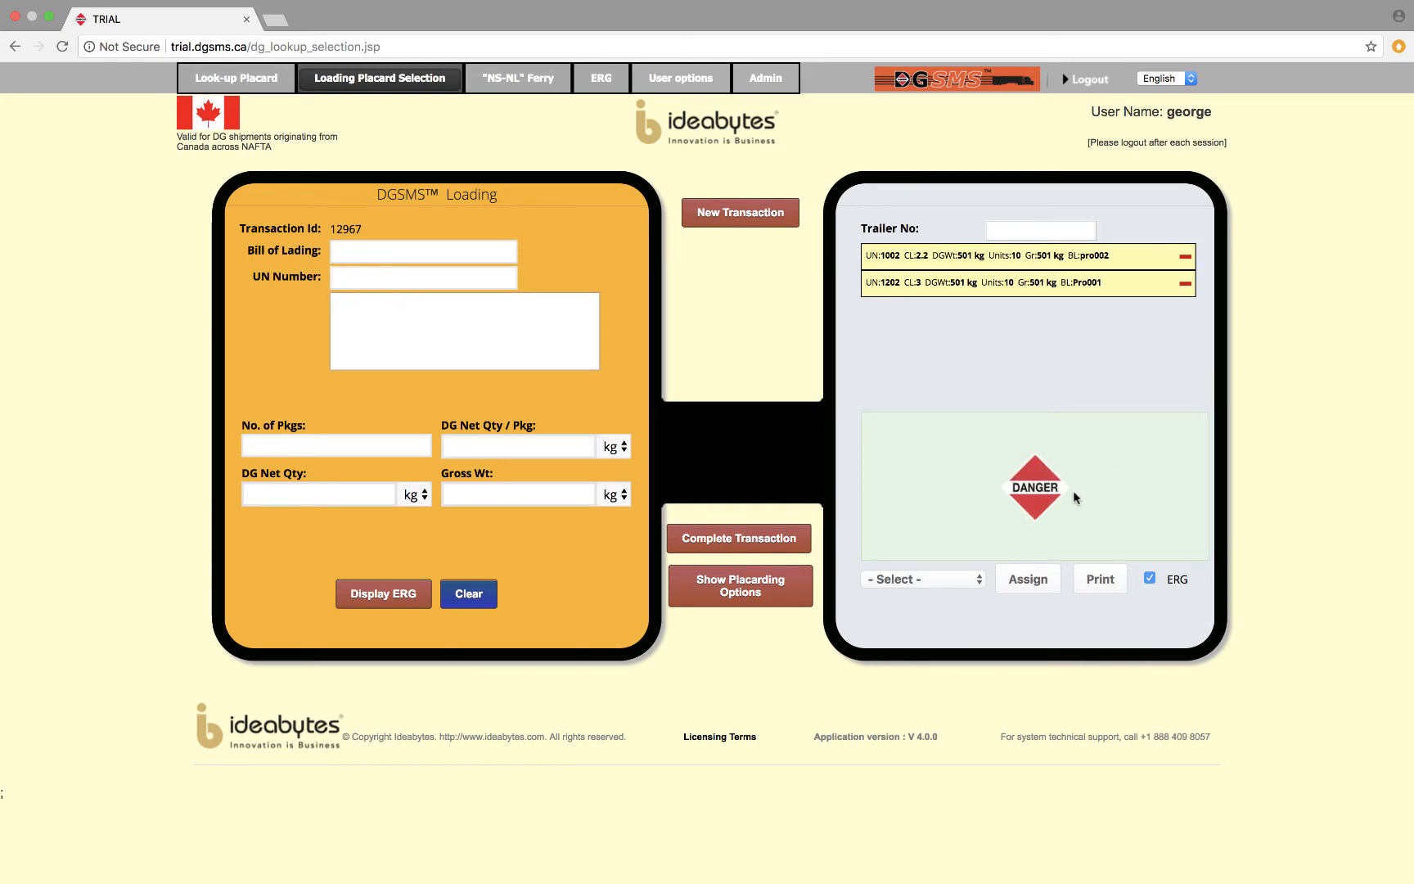
Compare the optimized, semi-optimized and non-optimized placarding options for the trailer load.
click(771, 586)
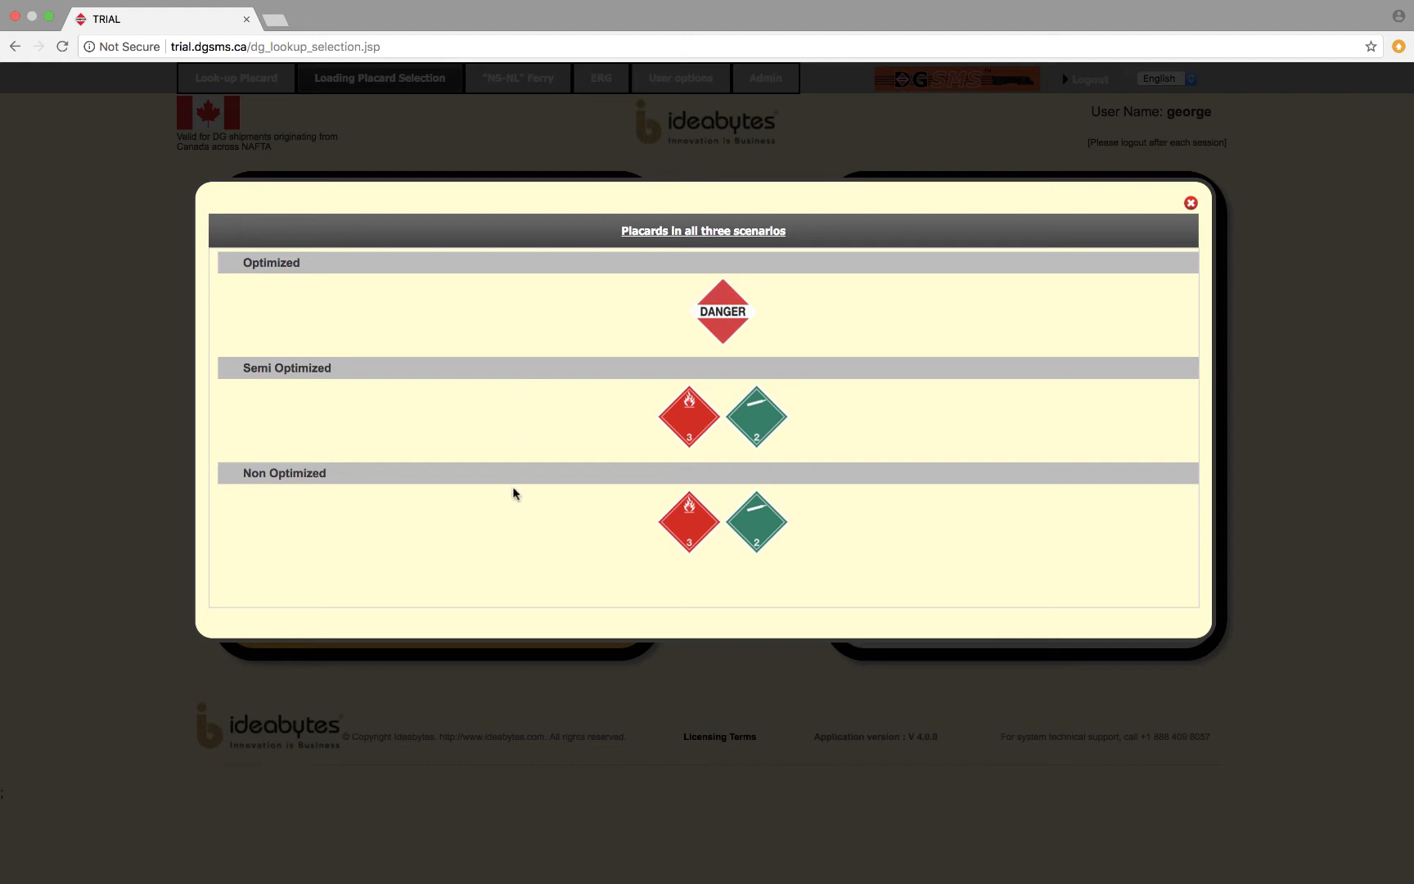
click(1191, 204)
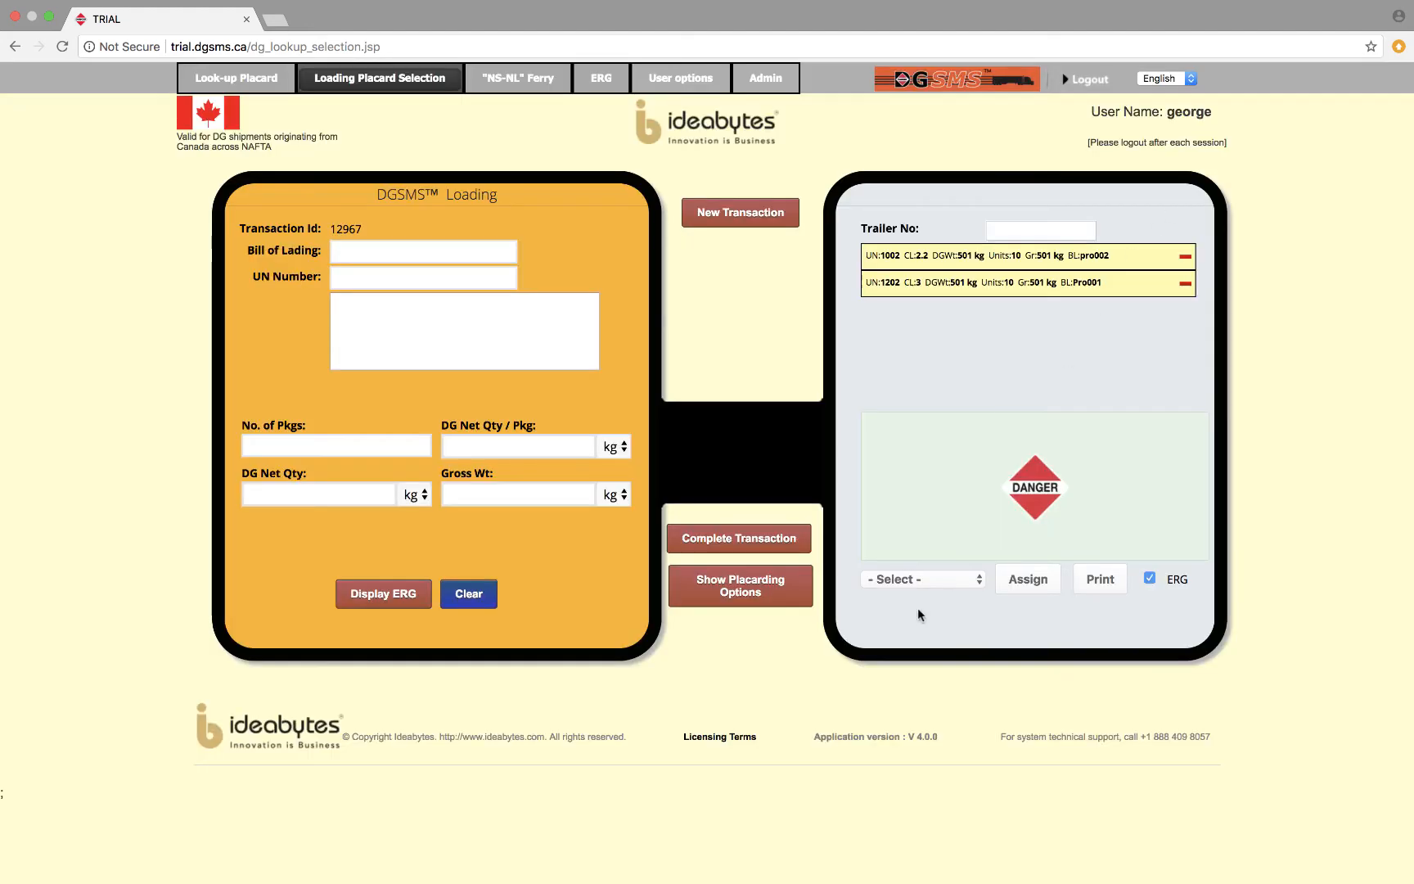
Open a print preview of the trailer load with its ERG, choosing Heating oil, light as the exact material.
click(1102, 583)
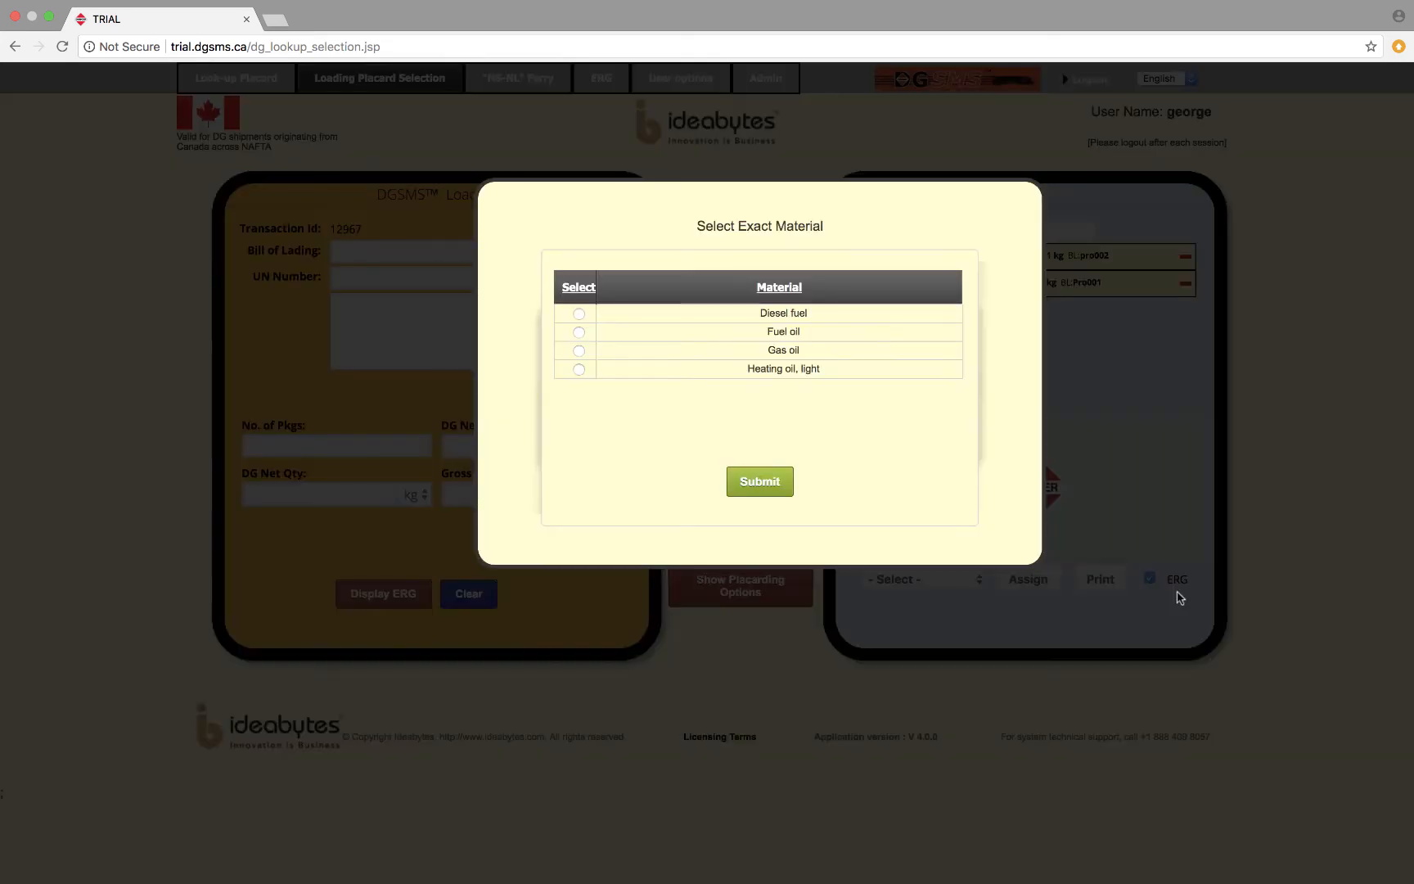
click(580, 370)
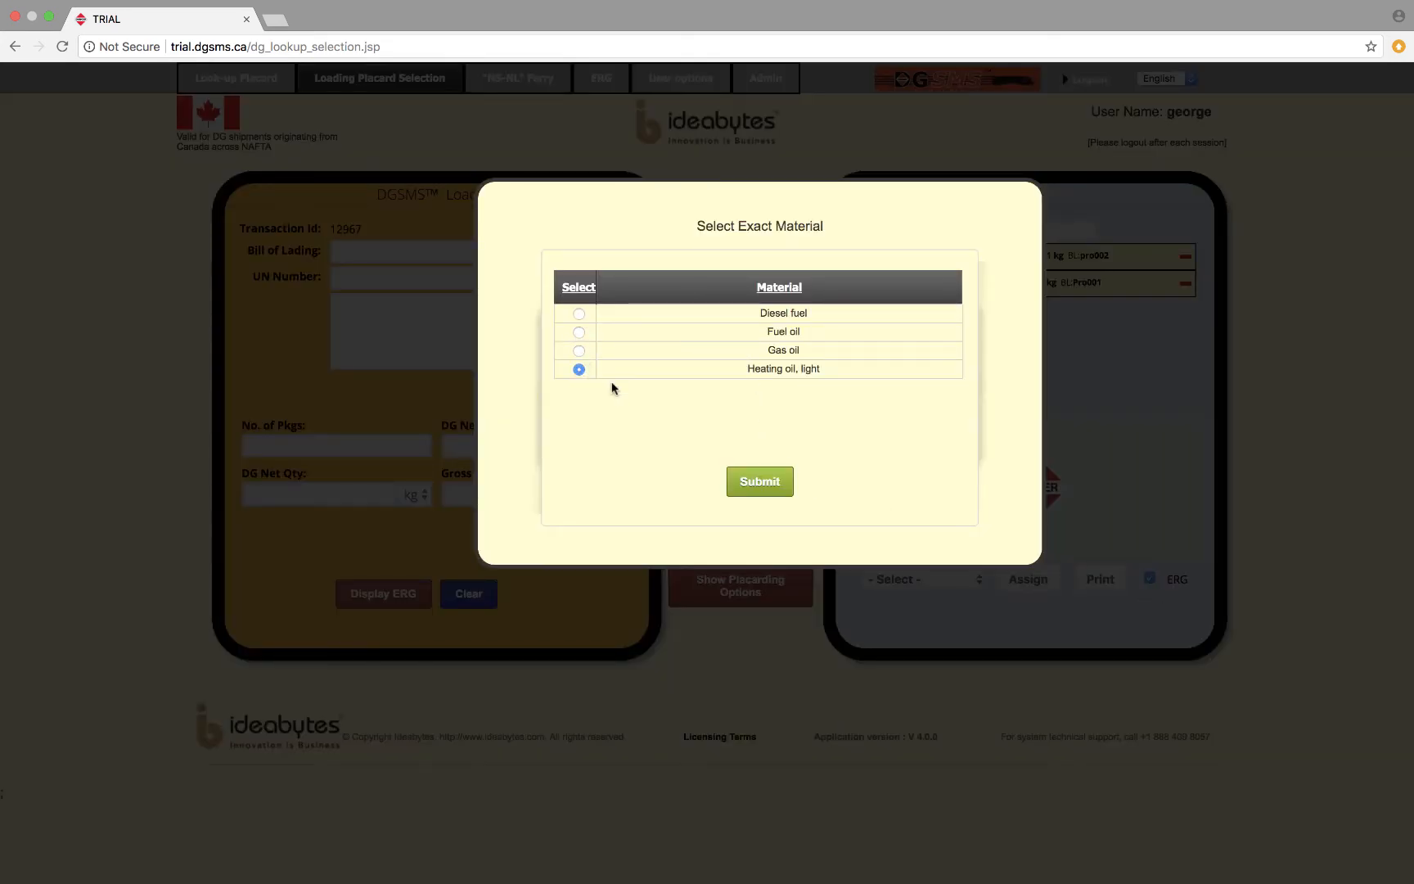
click(753, 491)
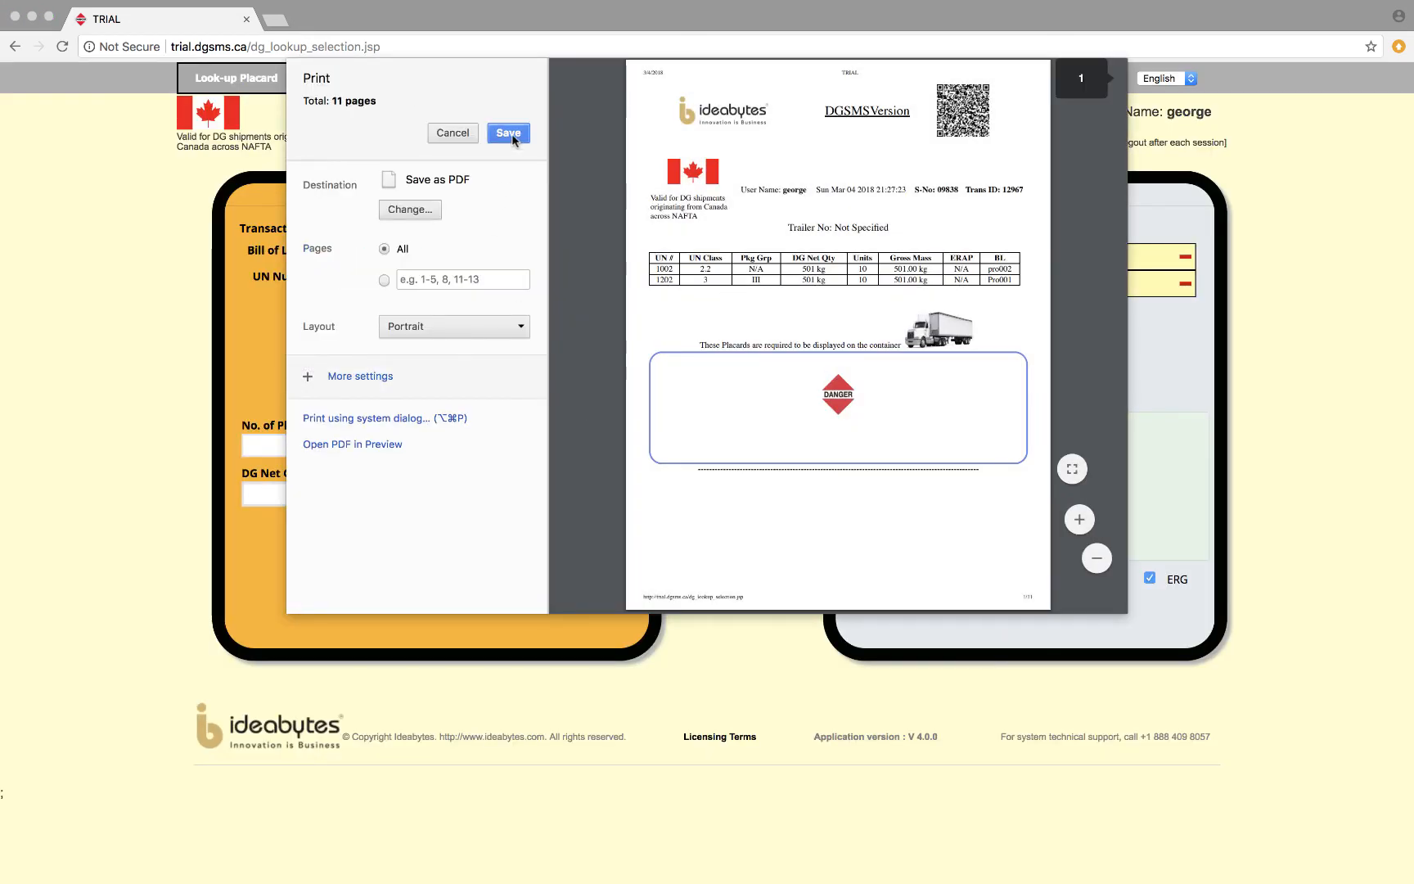
Examine the emergency telephone numbers and the response guides for UN 1202 and UN 1002 in the preview, and close it without saving.
scroll(947, 453, down, 10)
scroll(948, 460, down, 8)
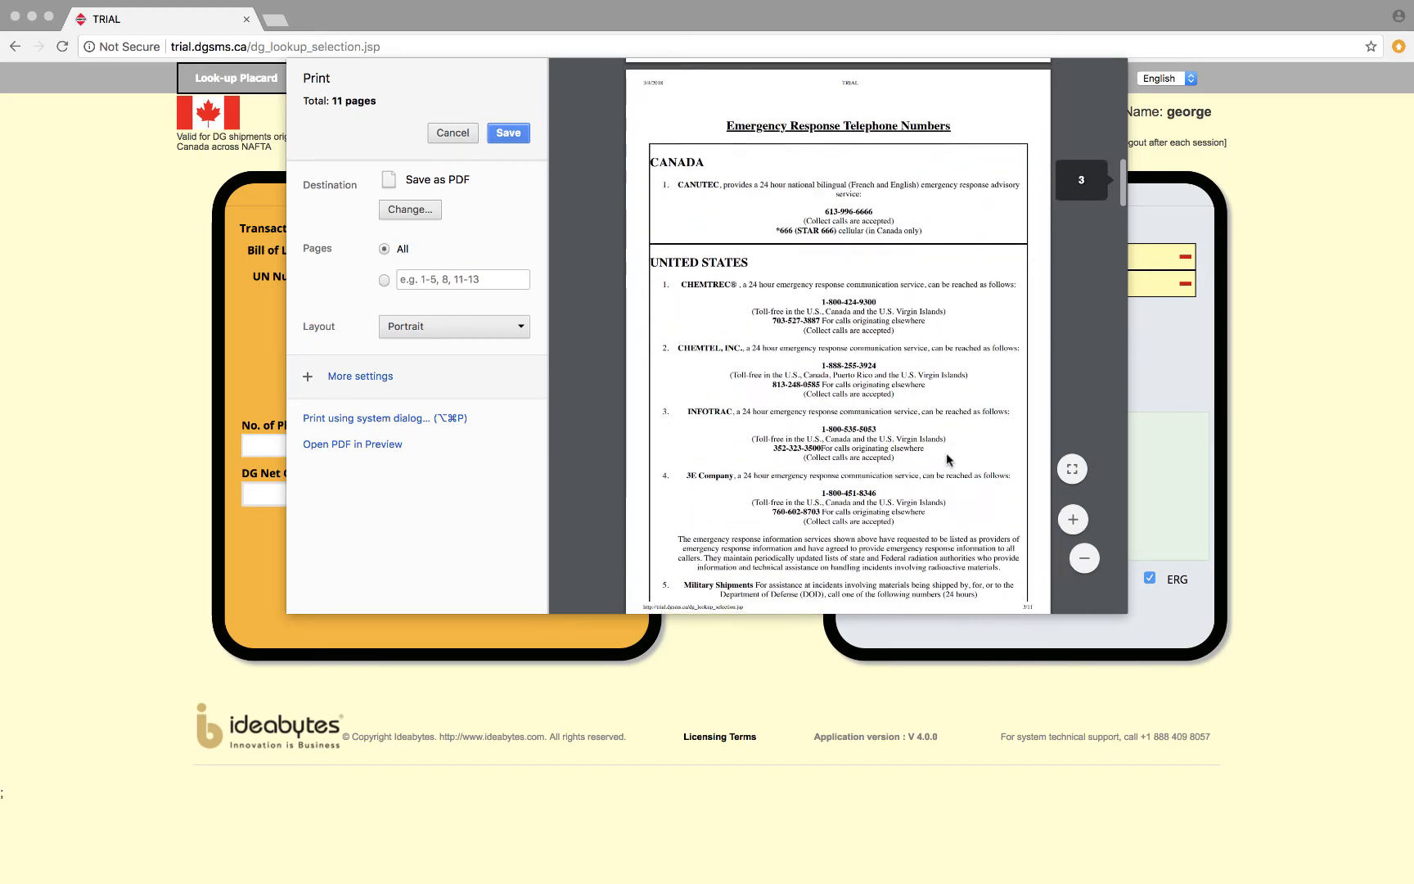
scroll(948, 460, down, 8)
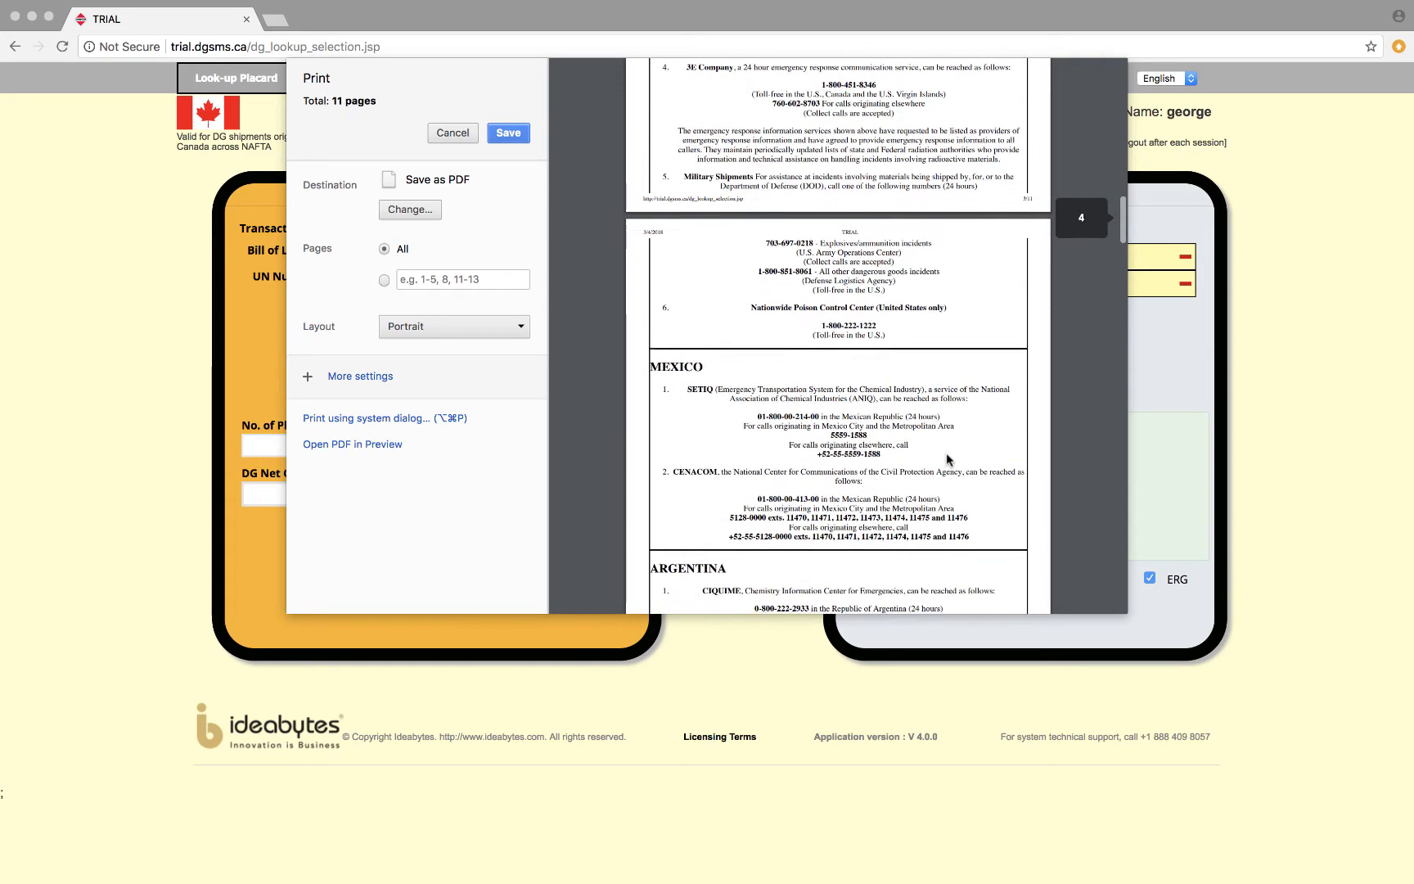
scroll(947, 460, down, 8)
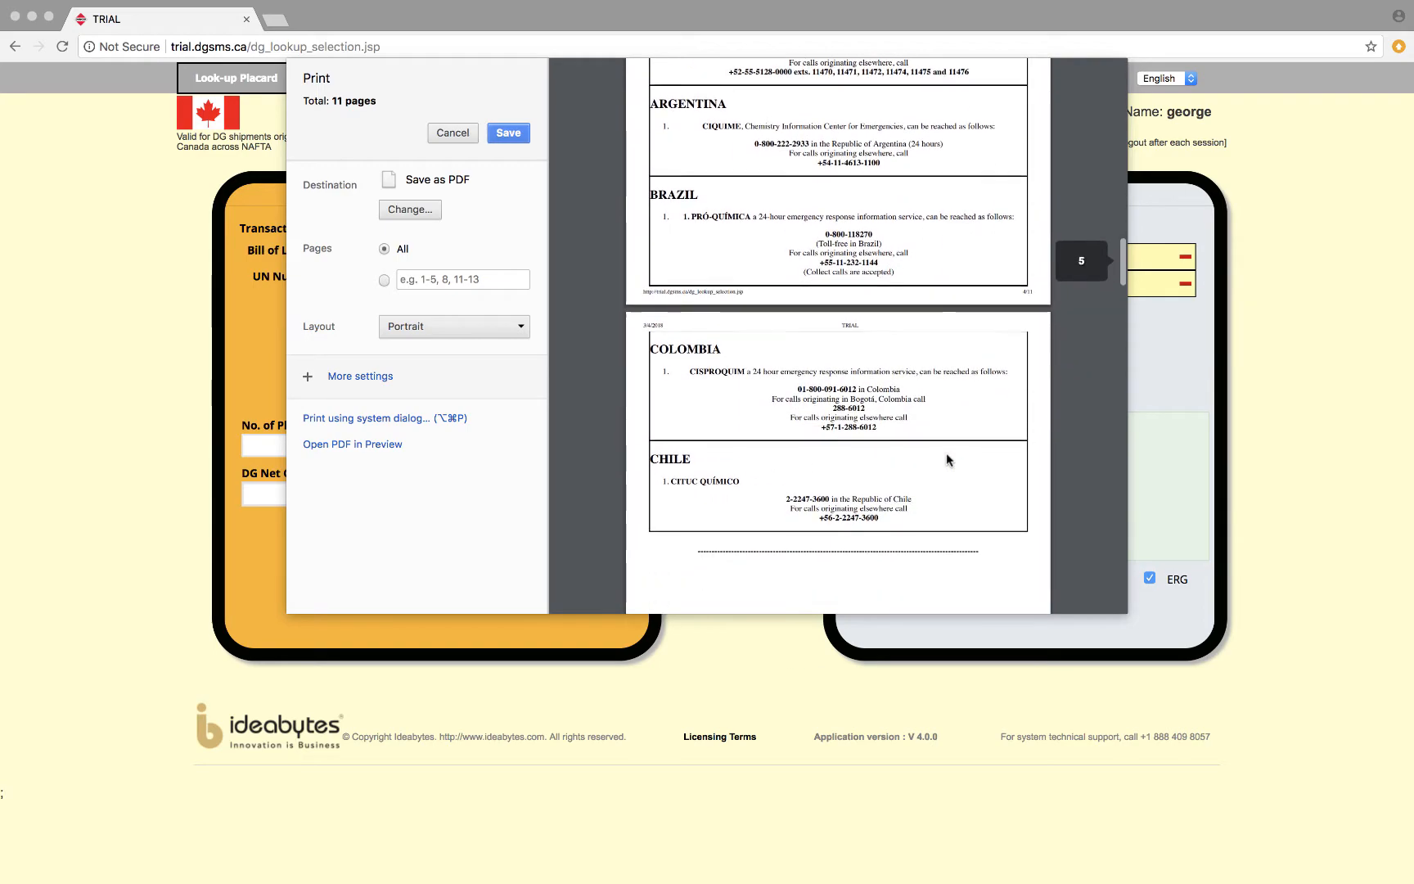
scroll(947, 459, down, 10)
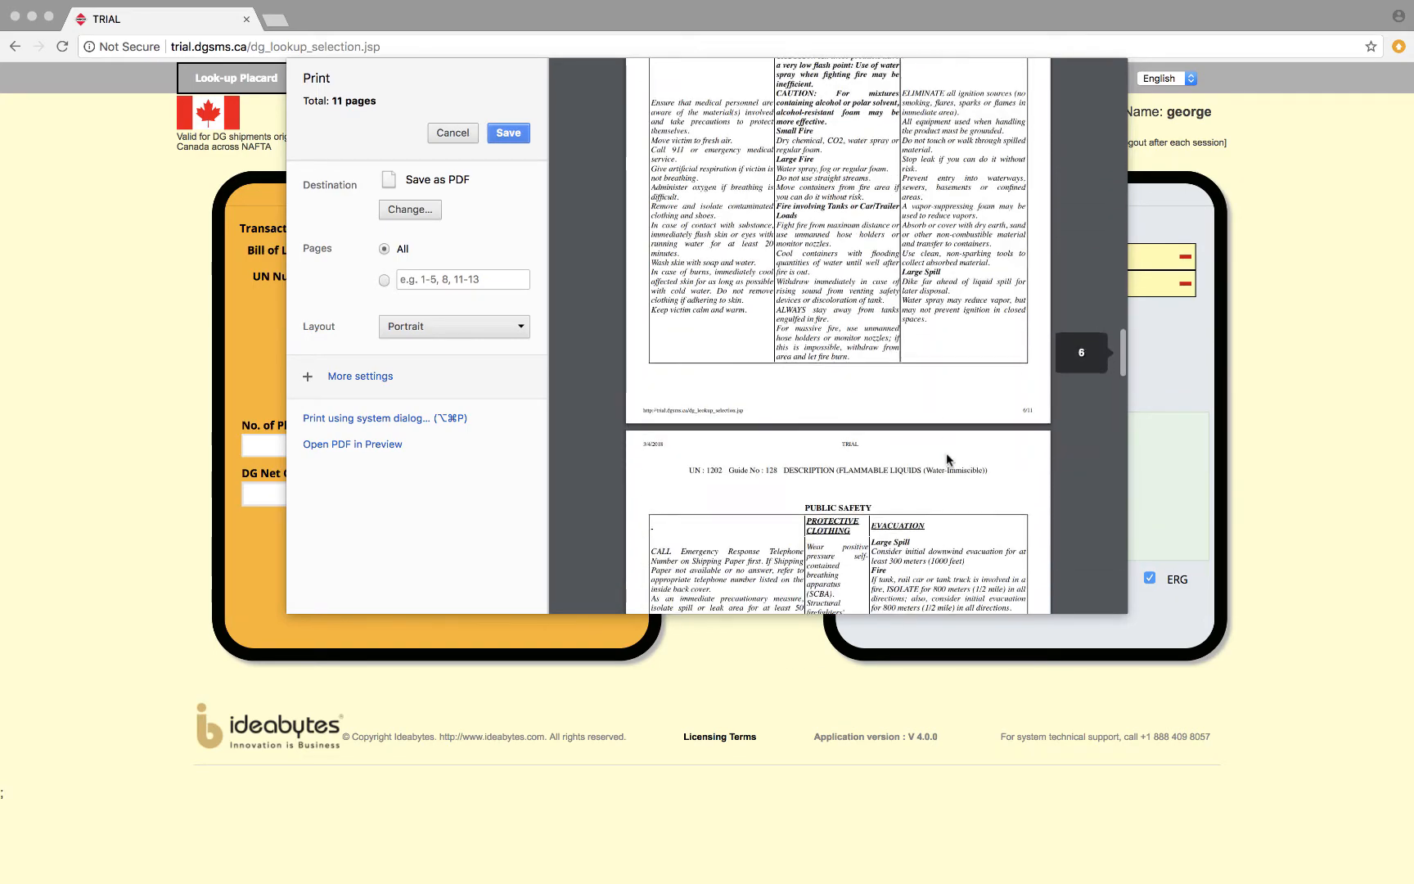
scroll(946, 453, up, 5)
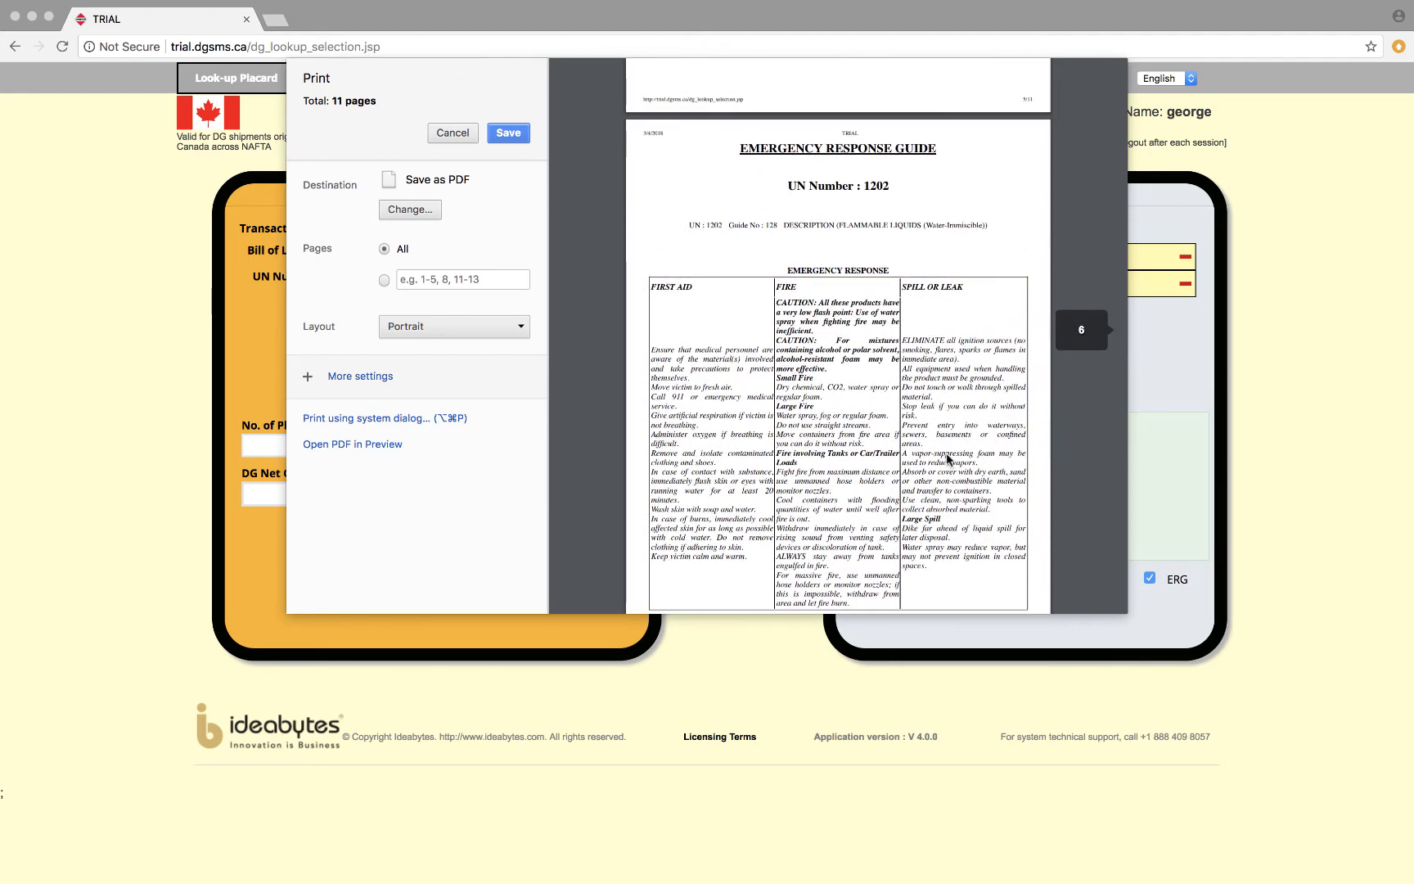
scroll(946, 457, down, 10)
scroll(946, 459, down, 10)
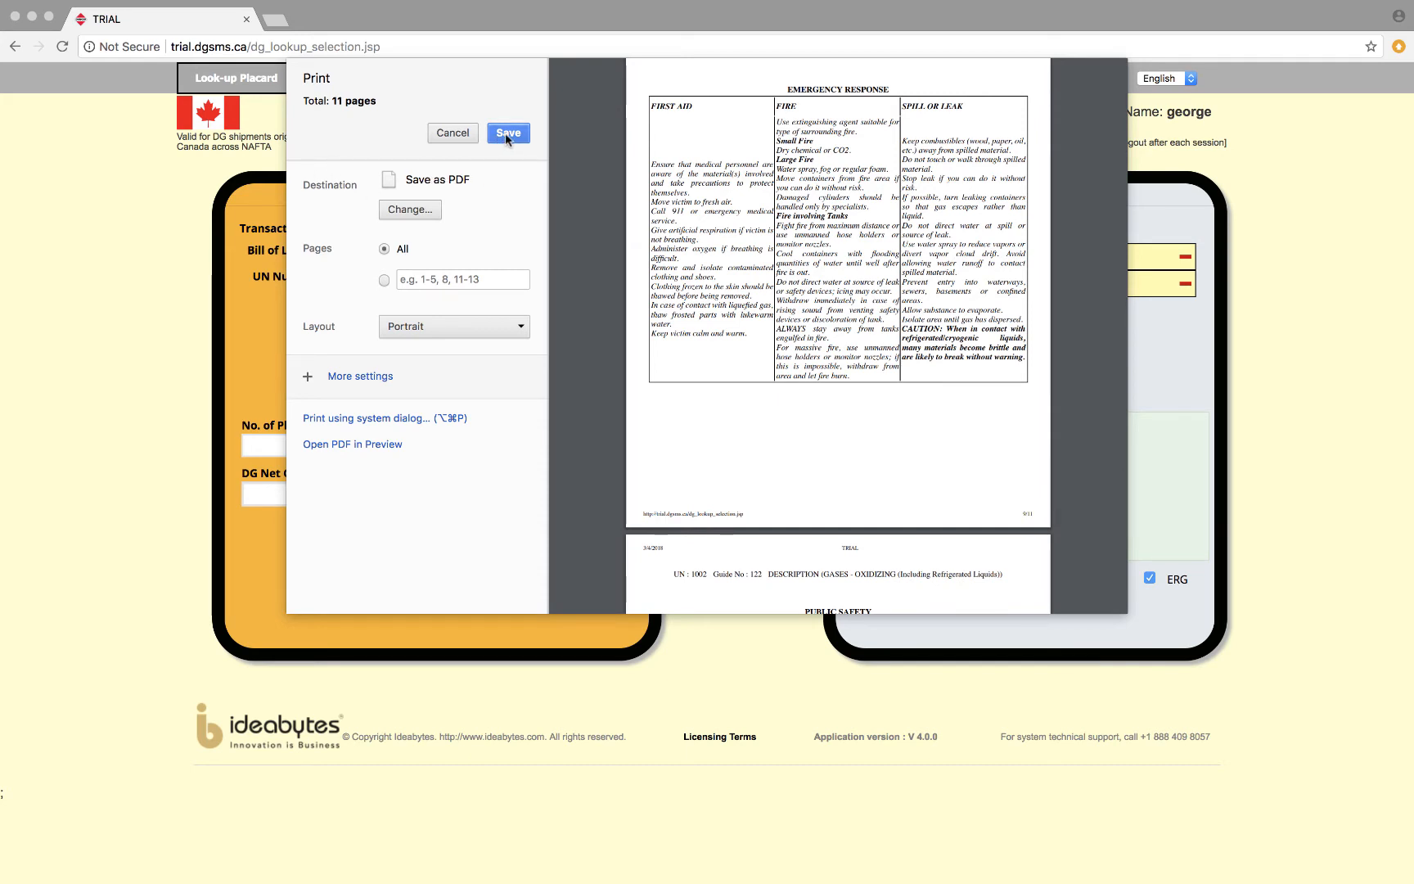
click(453, 133)
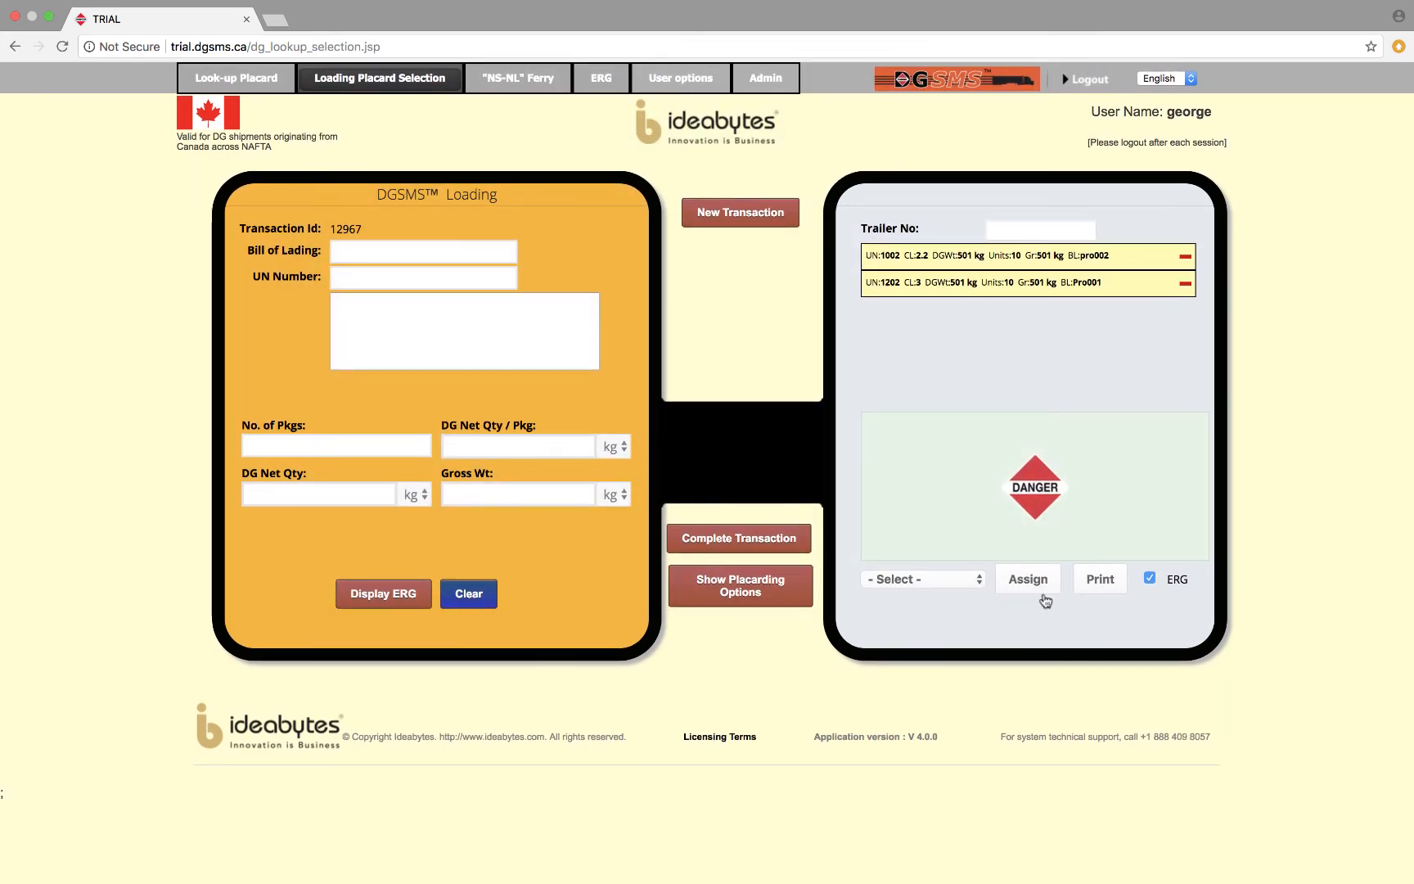
Assign the completed trailer load to the third listed user.
click(978, 582)
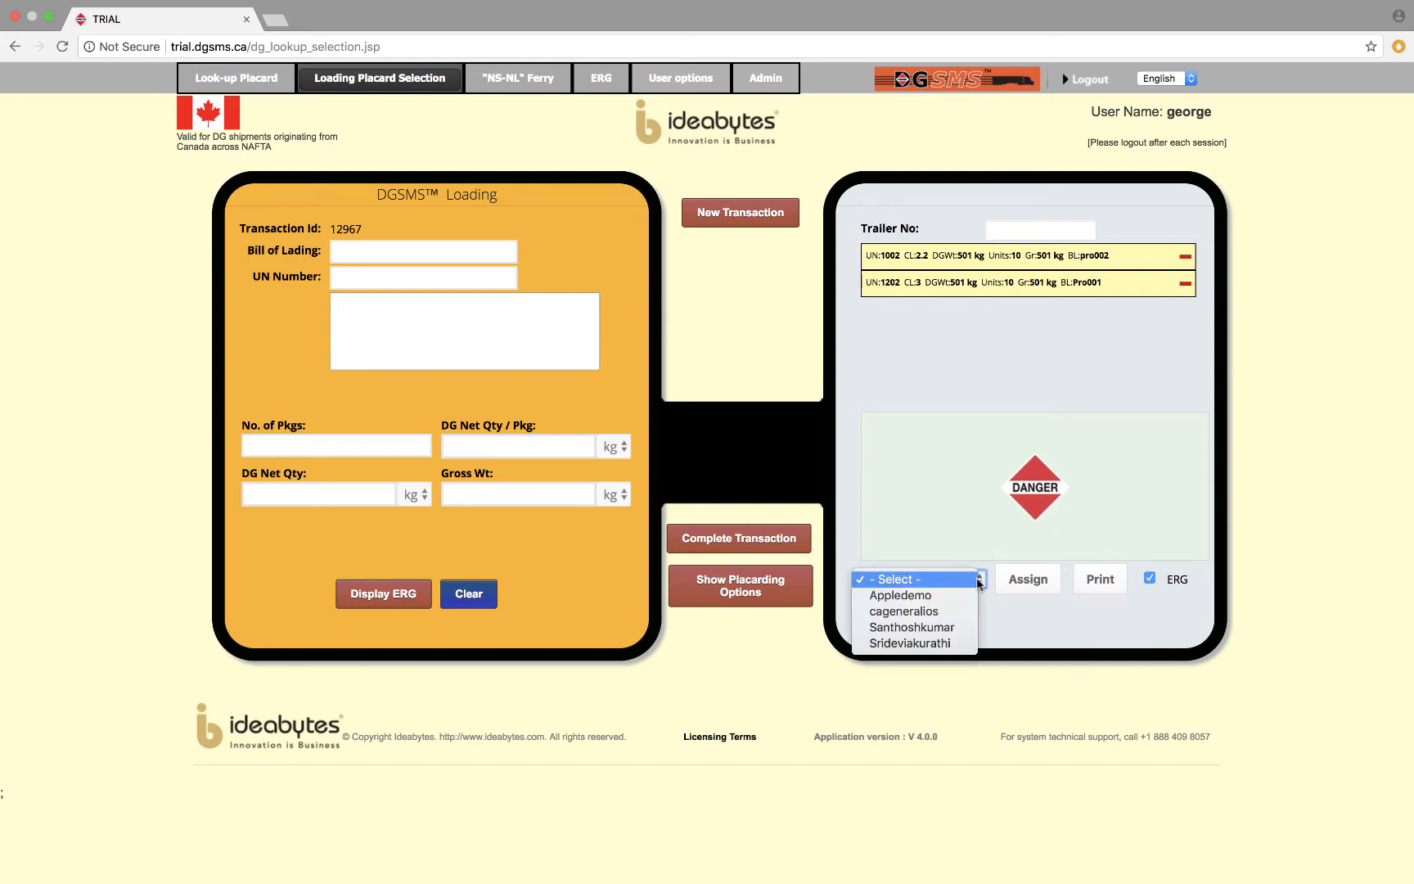
click(957, 627)
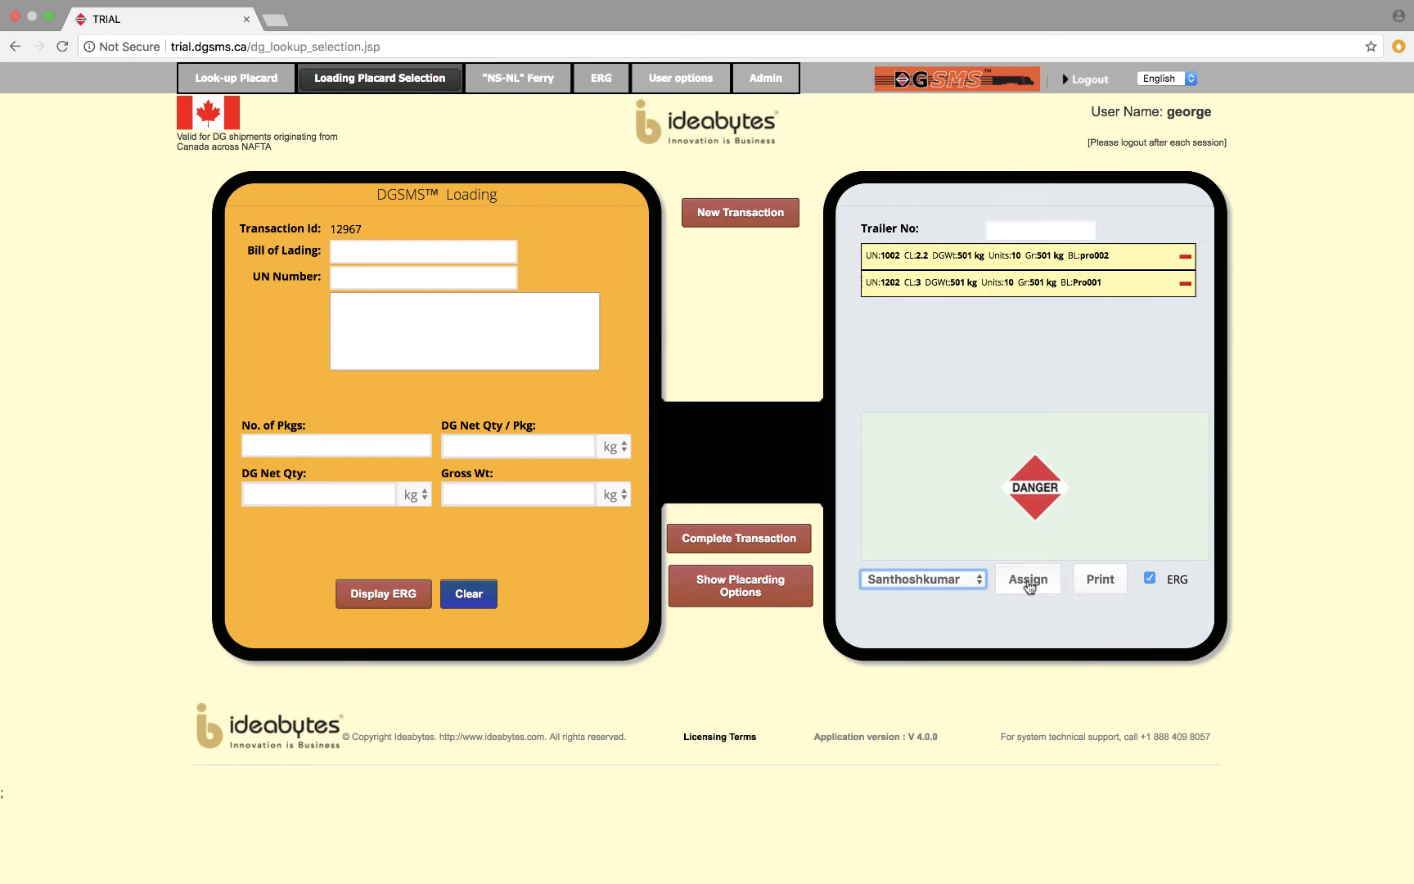
click(1028, 580)
Start an entry in the new transaction with bill of lading Pro003 and UN number 1002.
click(393, 253)
text(Pro00)
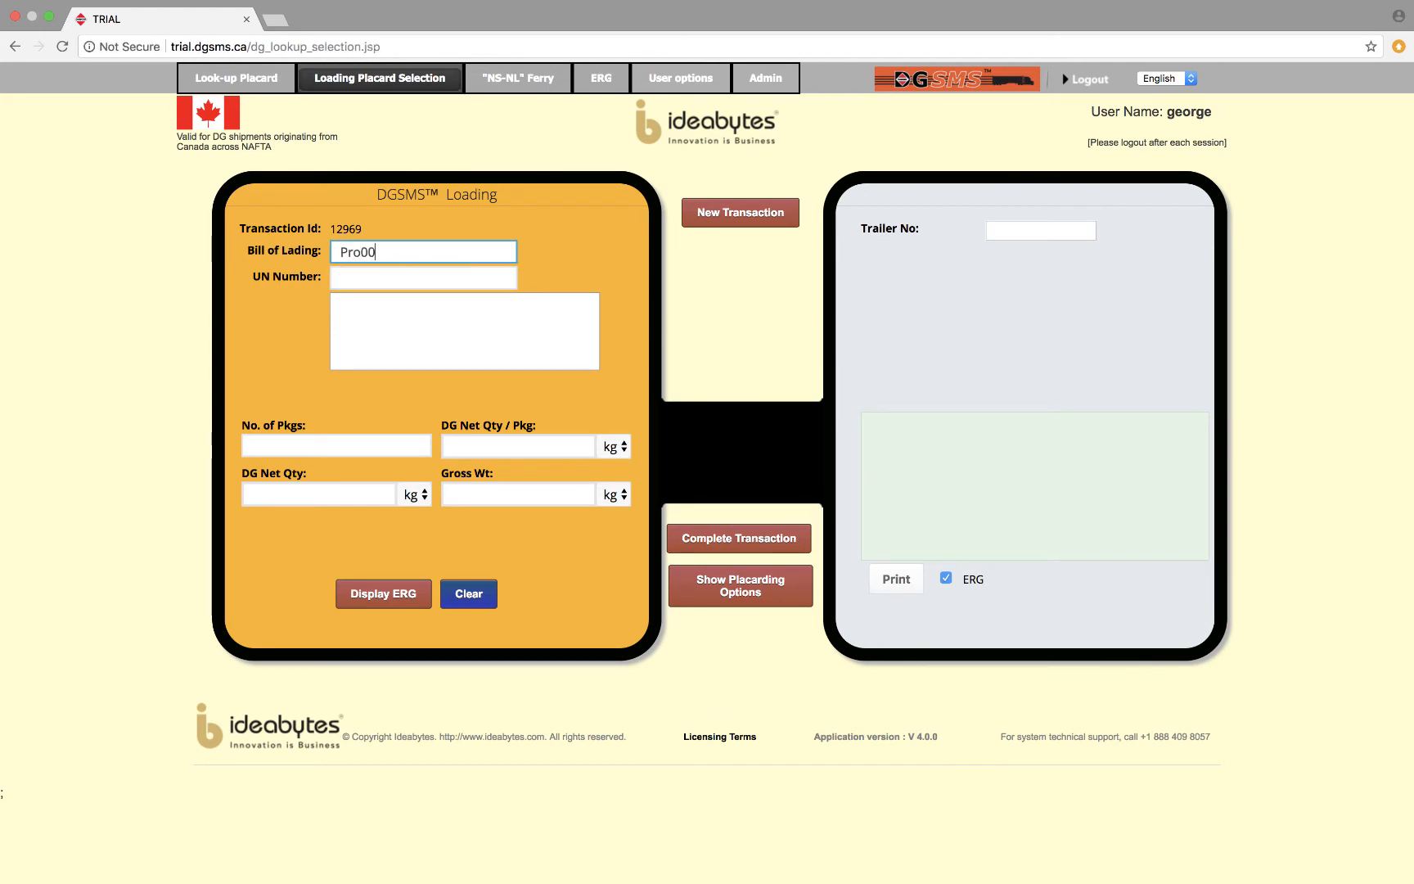
text(3)
key(Tab)
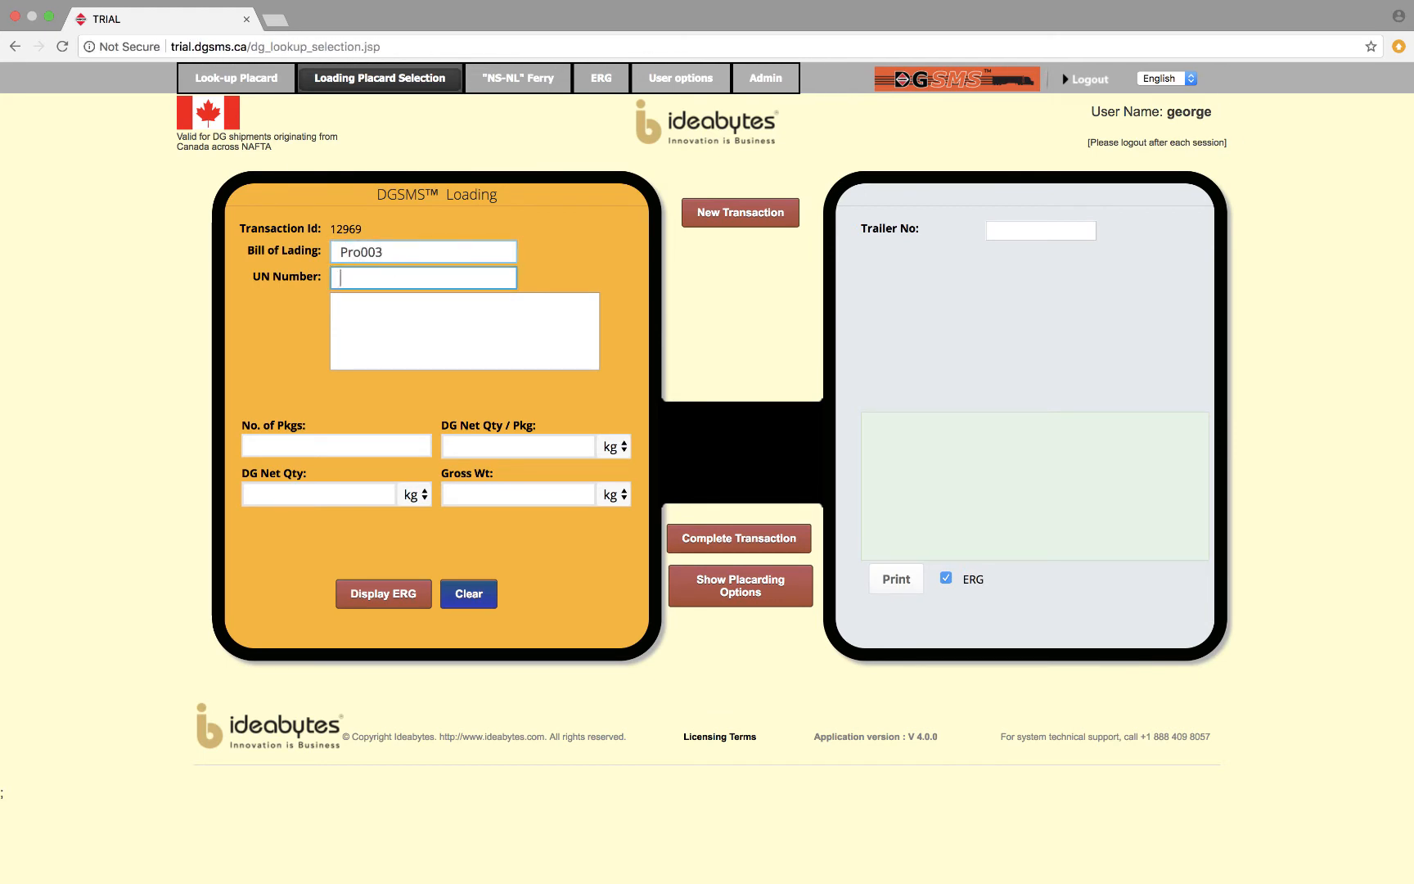
text(1002)
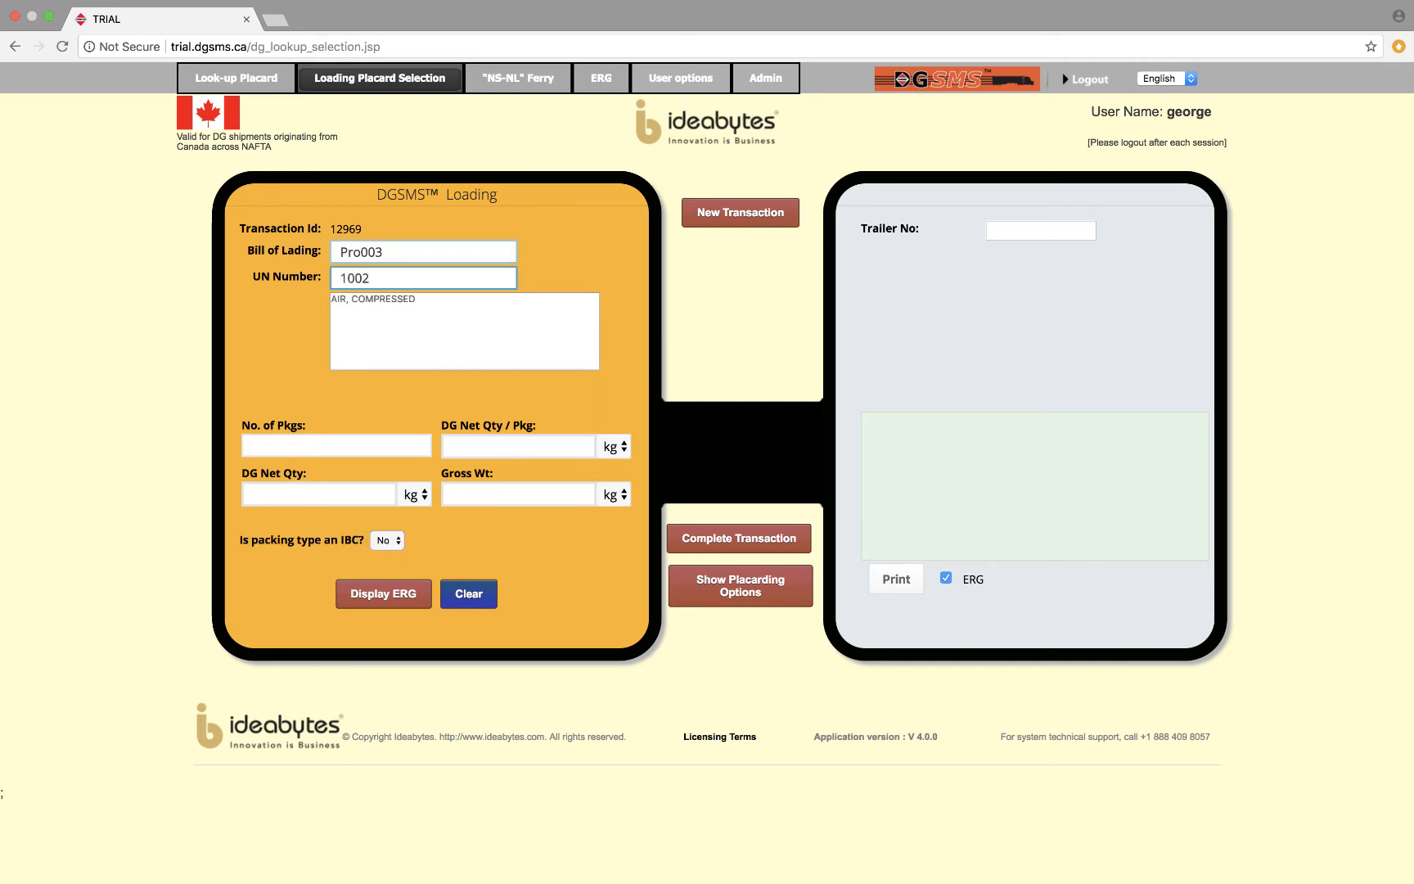
Enter 1 package of 10 kg net, mark the packing type as an IBC with residue, and add the compressed air to the load.
click(357, 446)
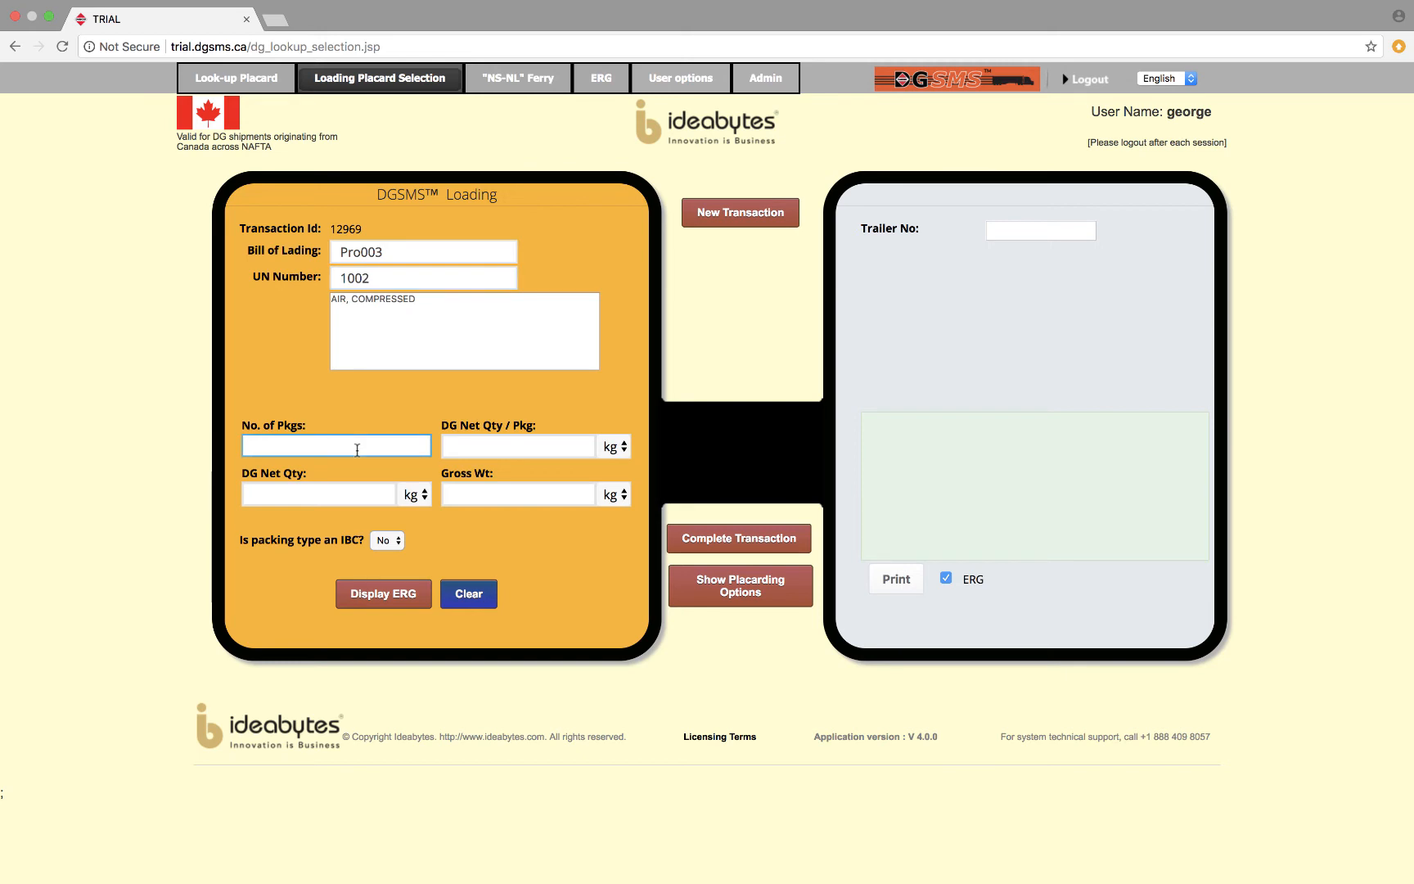
text(1)
key(Tab)
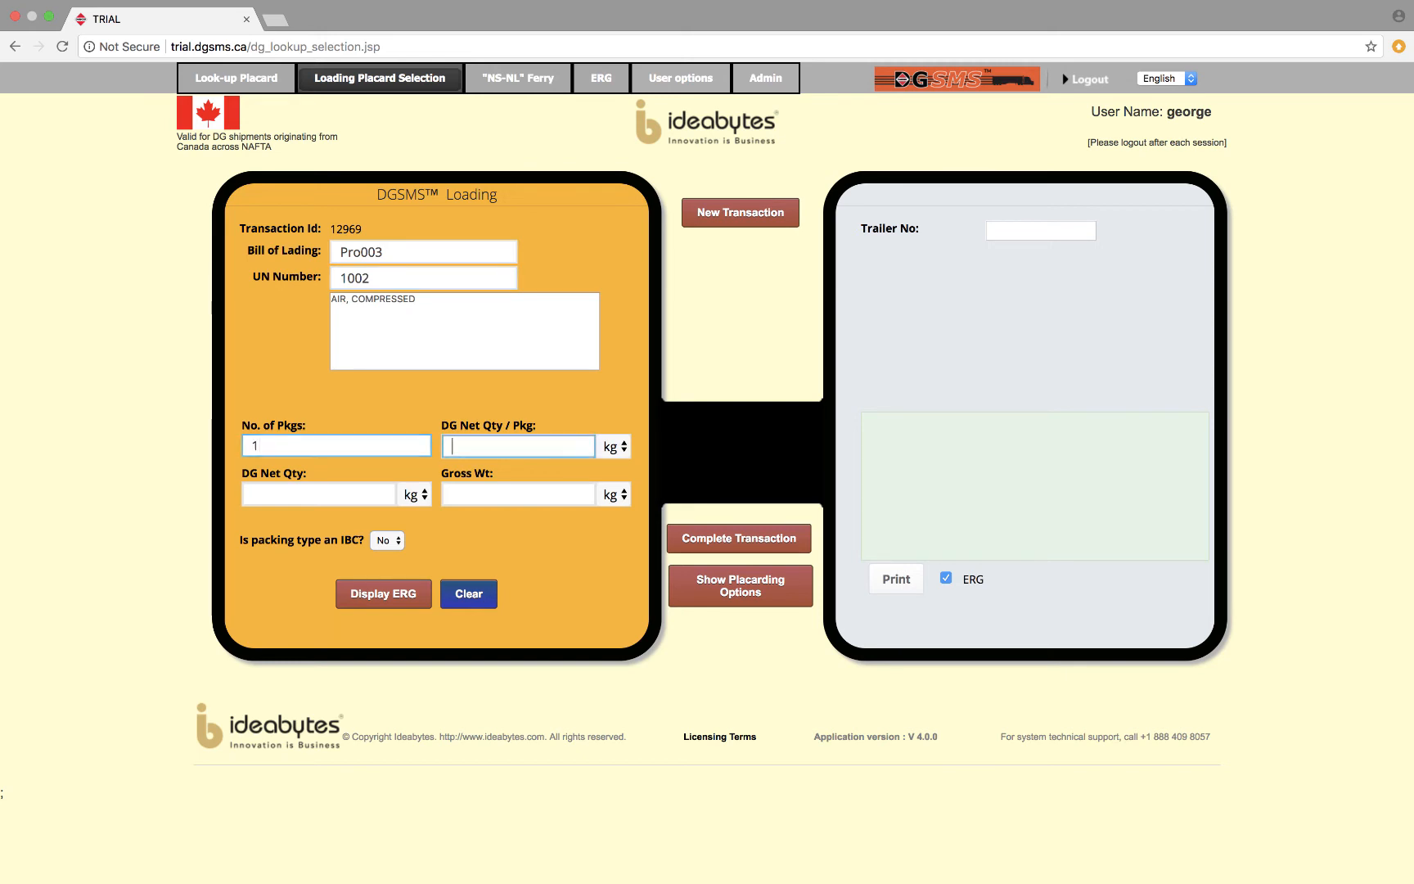
text(10)
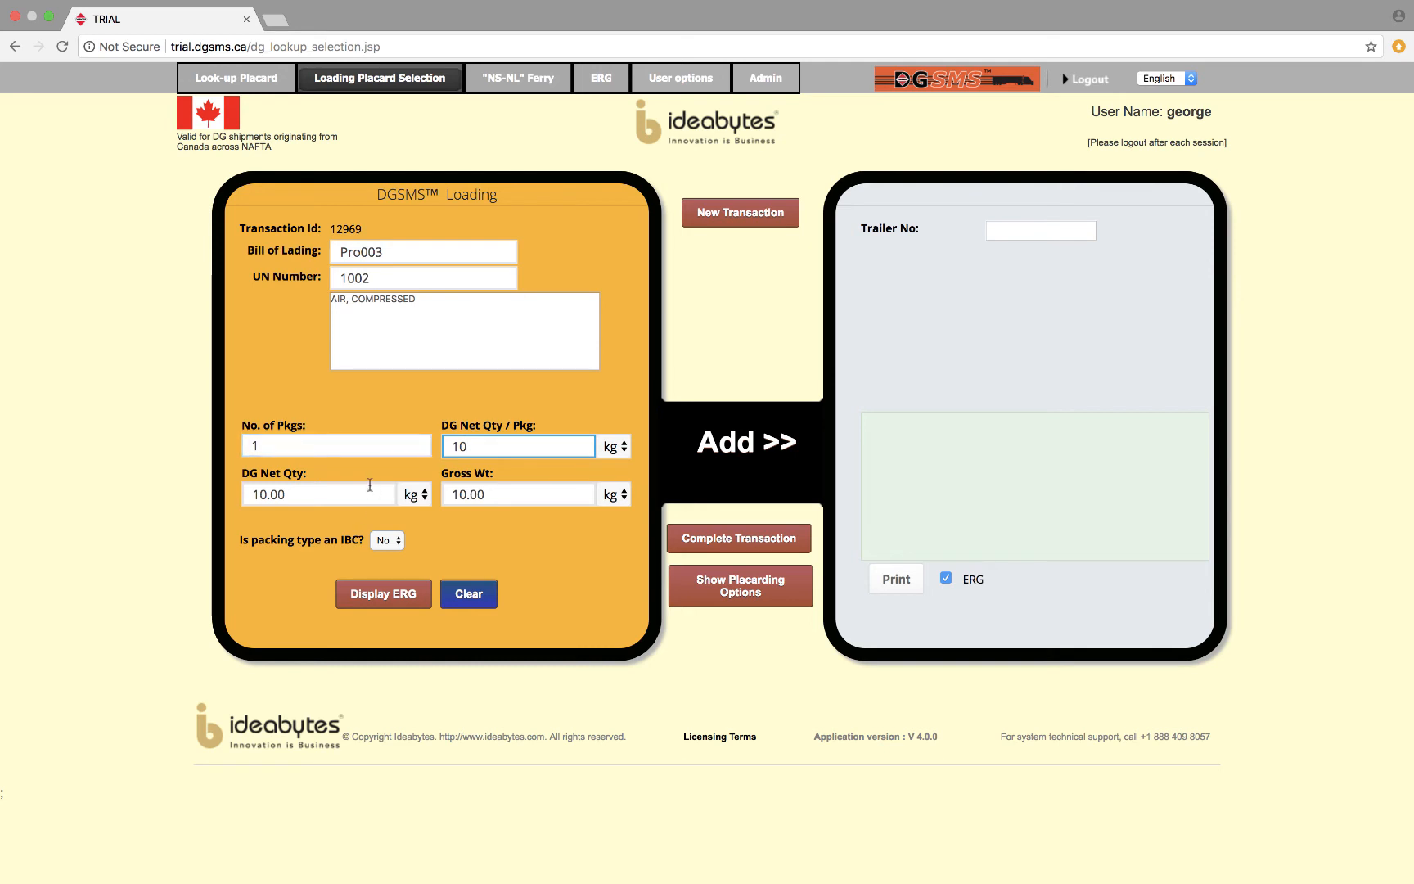
click(399, 539)
click(387, 560)
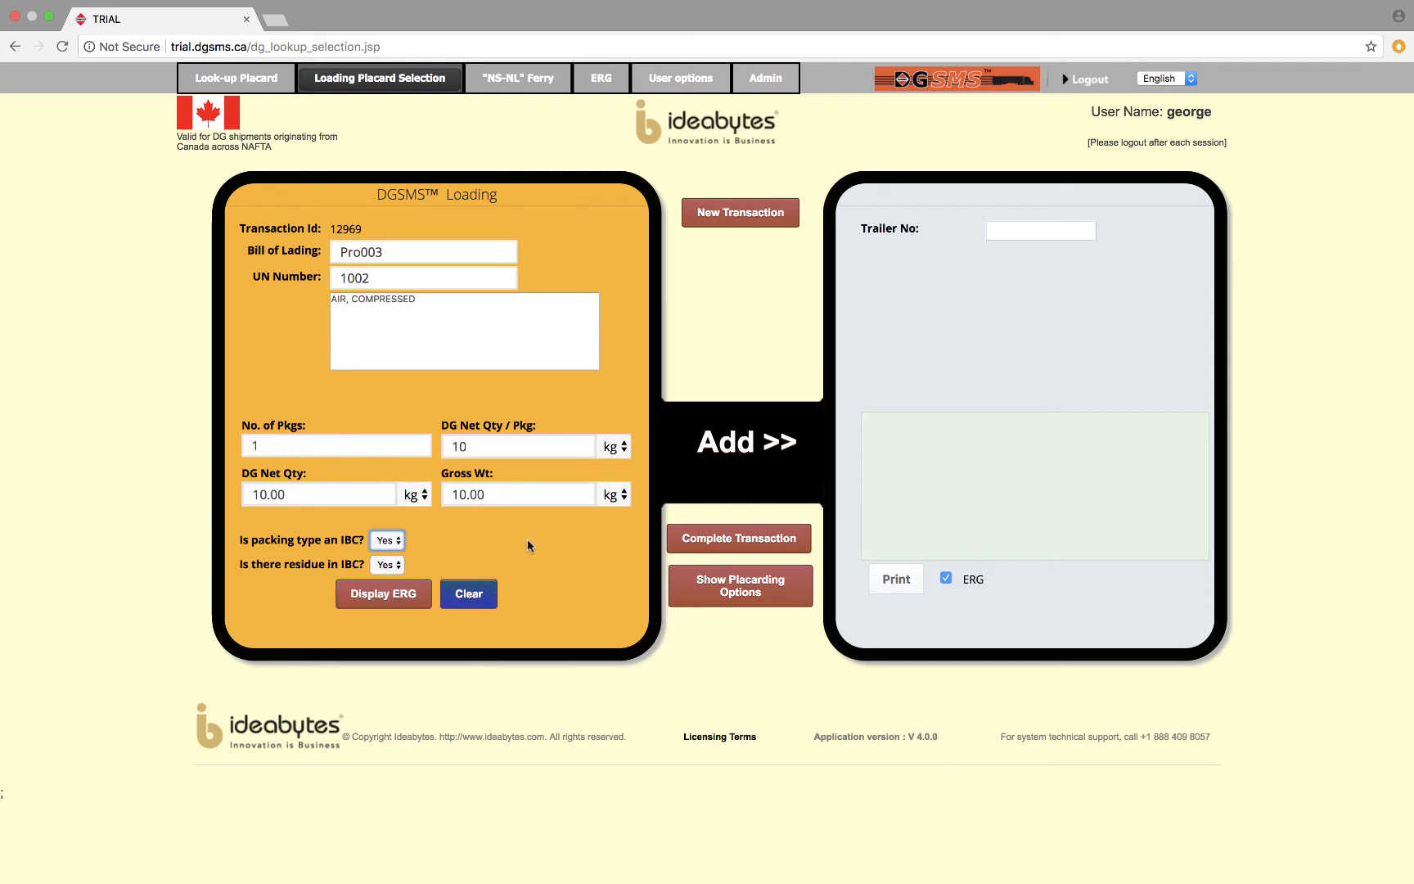
click(743, 443)
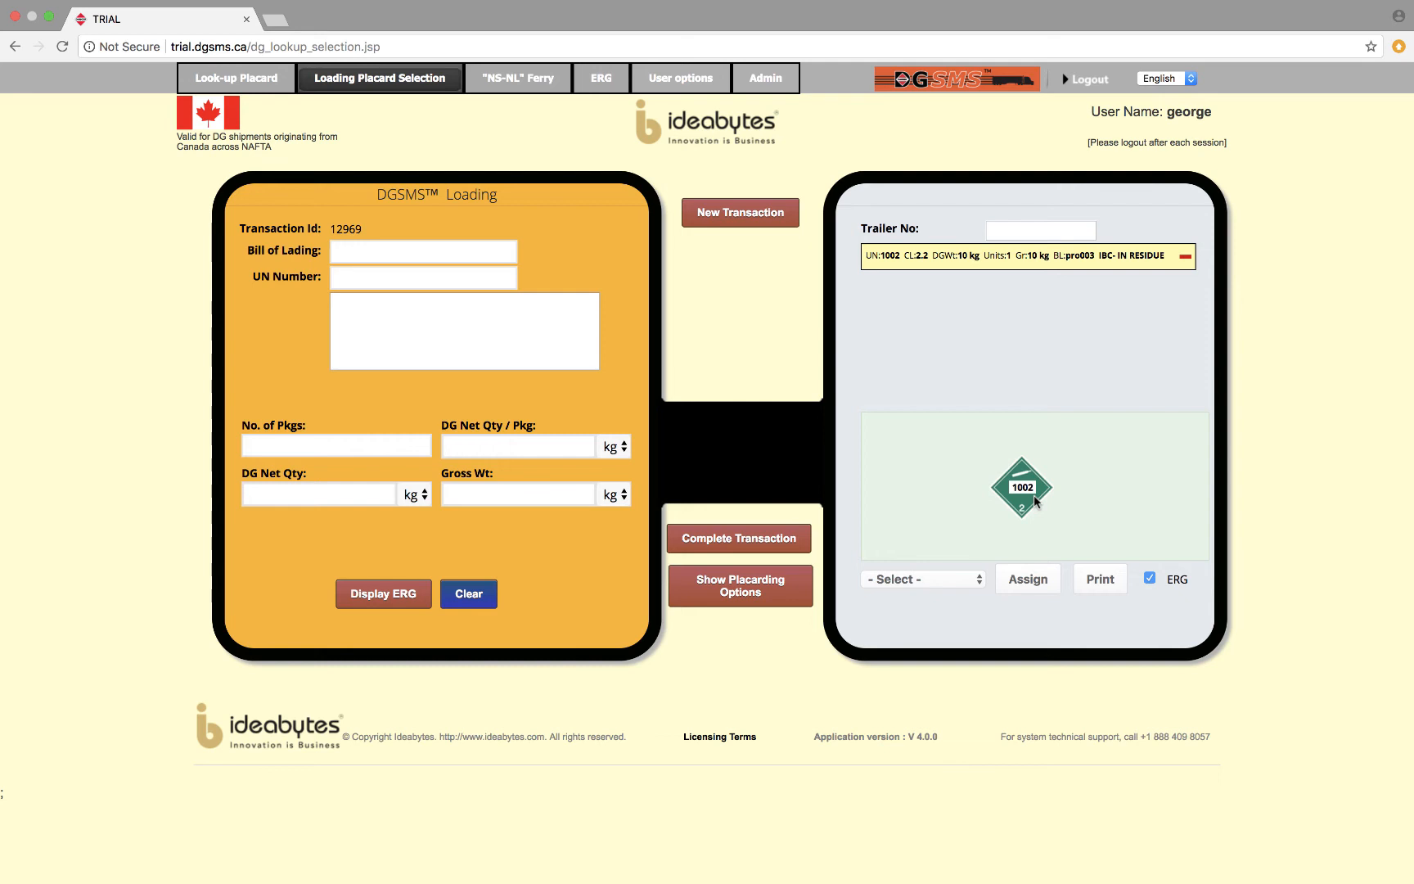
Start another load entry with bill of lading PRO004, UN number 1203 and shipping name GASOLINE.
click(409, 252)
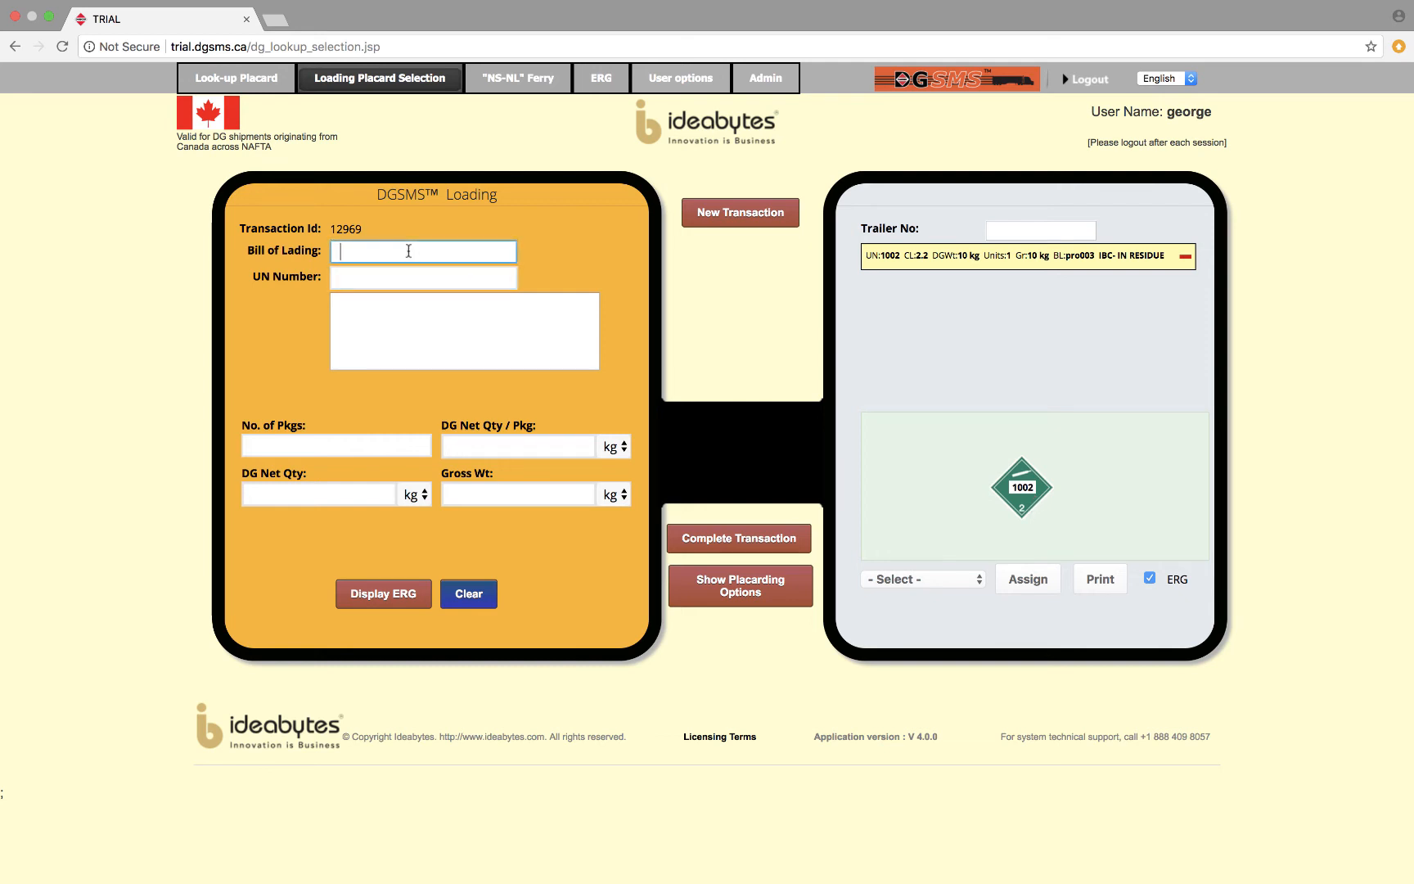
text(PRO004)
key(Tab)
text(1203)
key(BackSpace)
text(03)
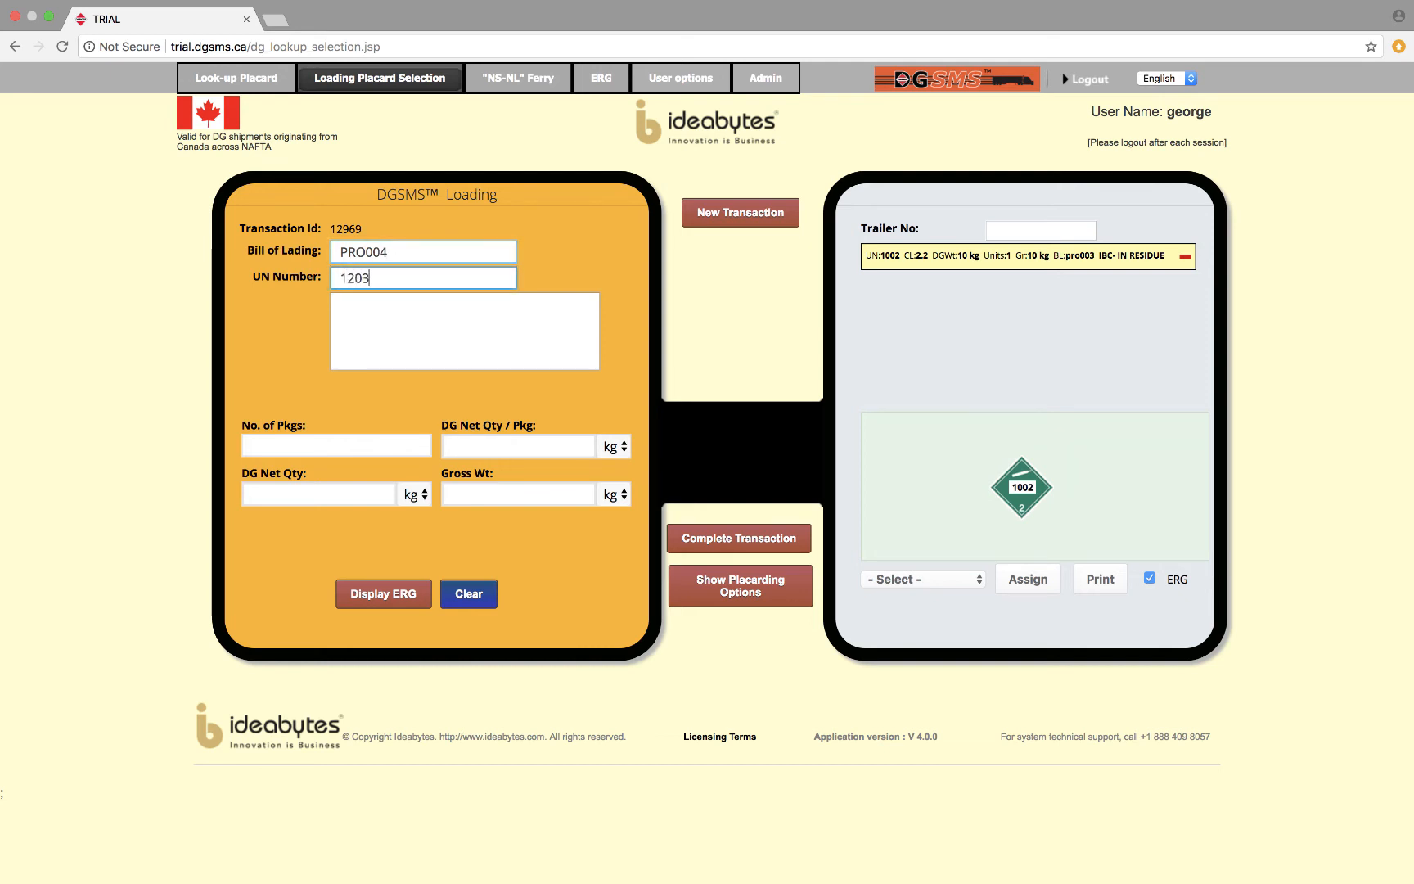
key(Tab)
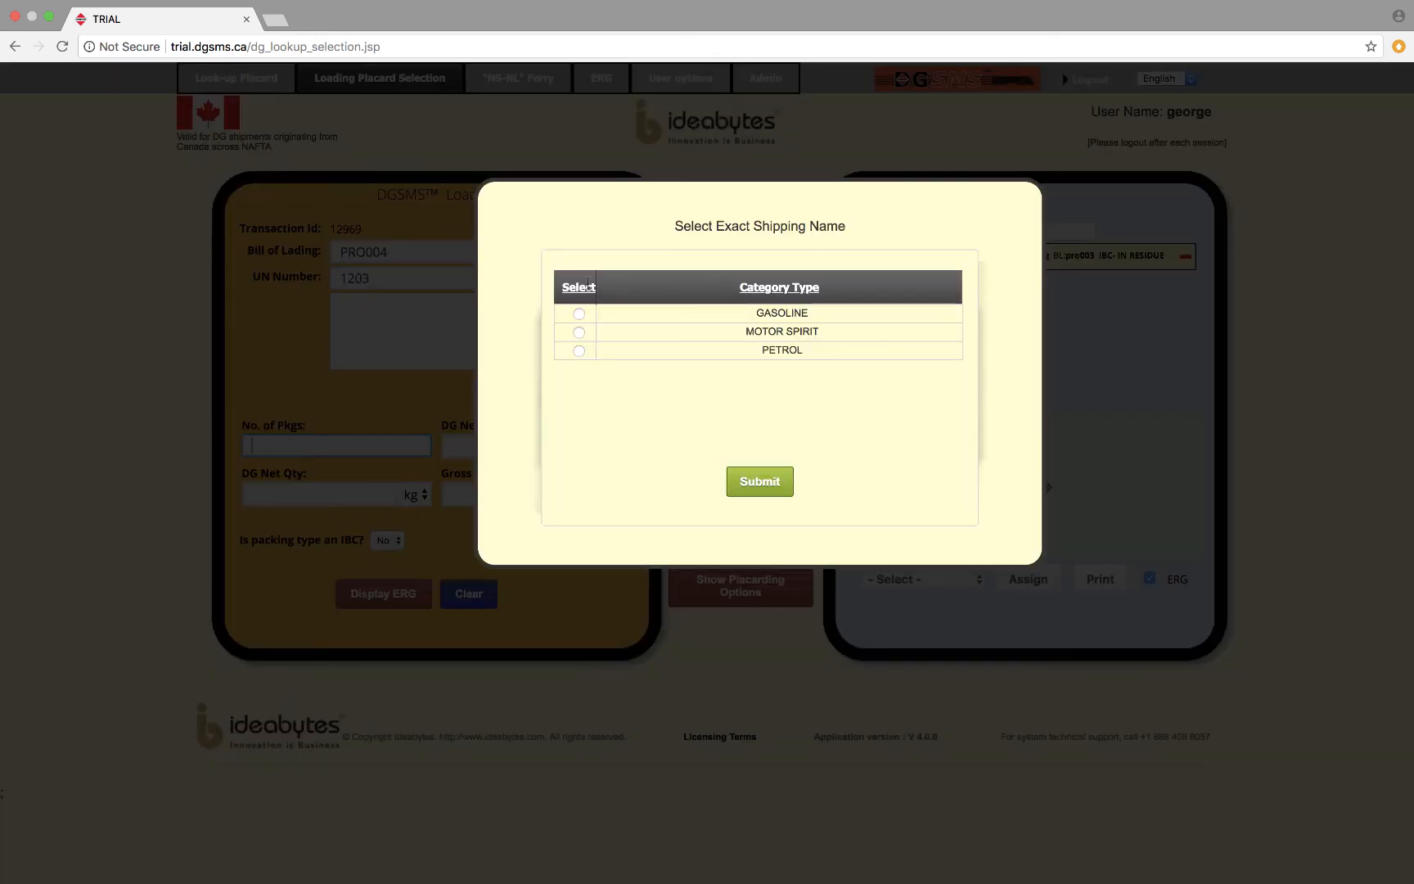
click(579, 314)
click(770, 486)
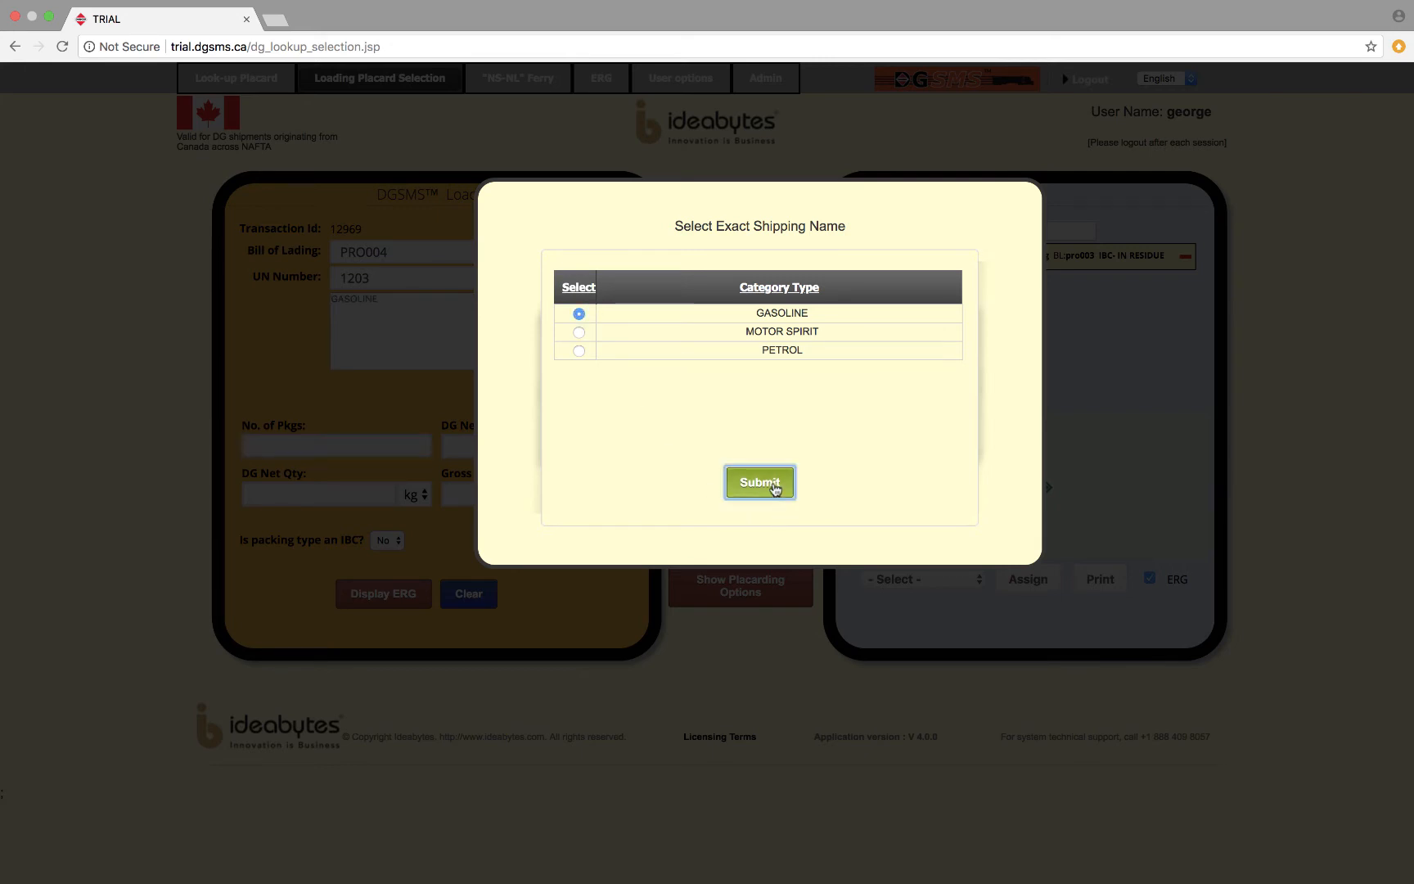
Enter 10 packages at 50.1 kg net each and add the gasoline to the trailer load.
click(352, 446)
text(1)
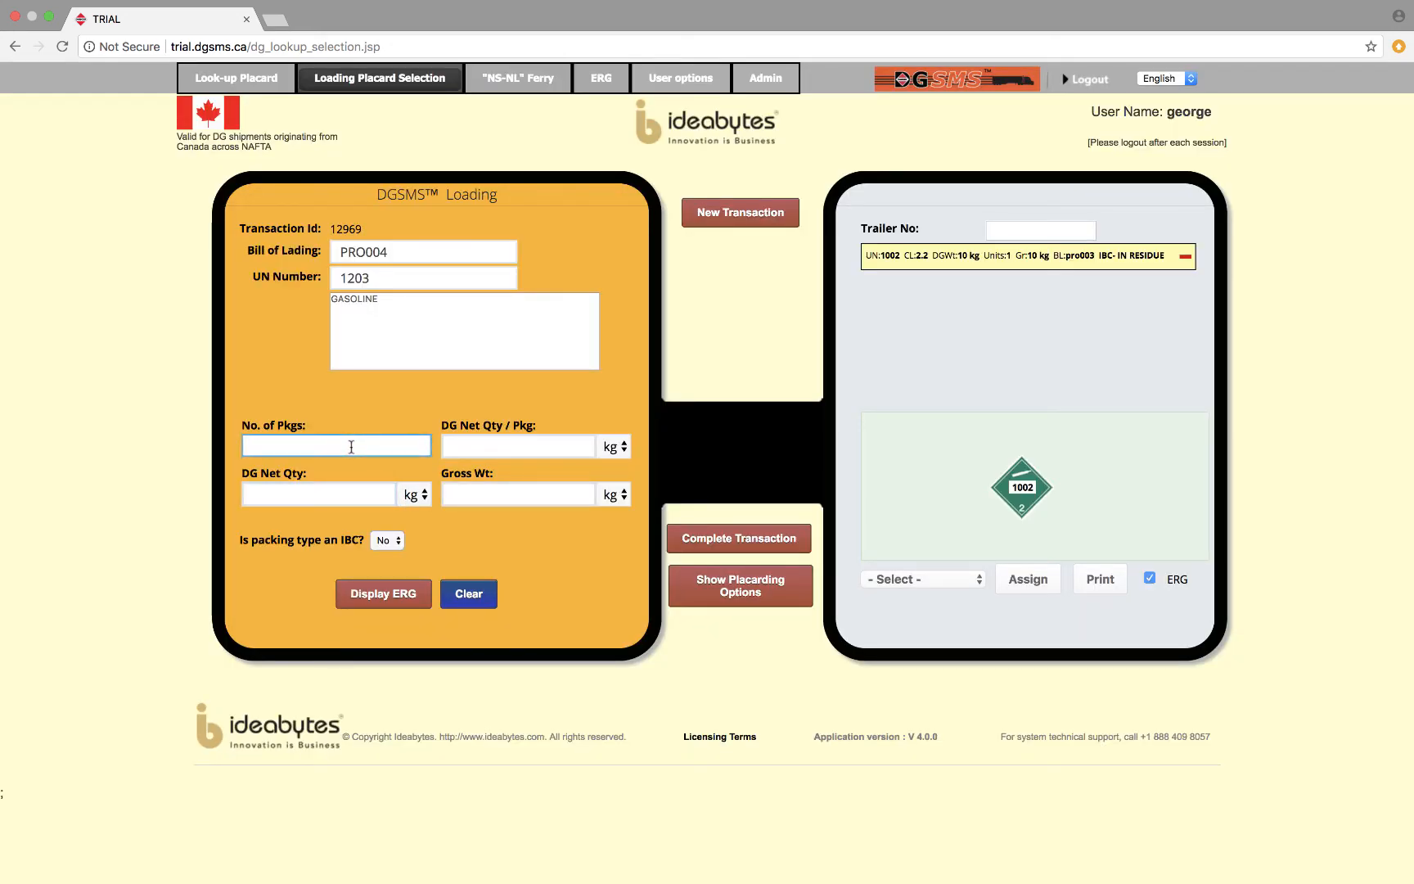
text(0)
key(Tab)
text(50.1)
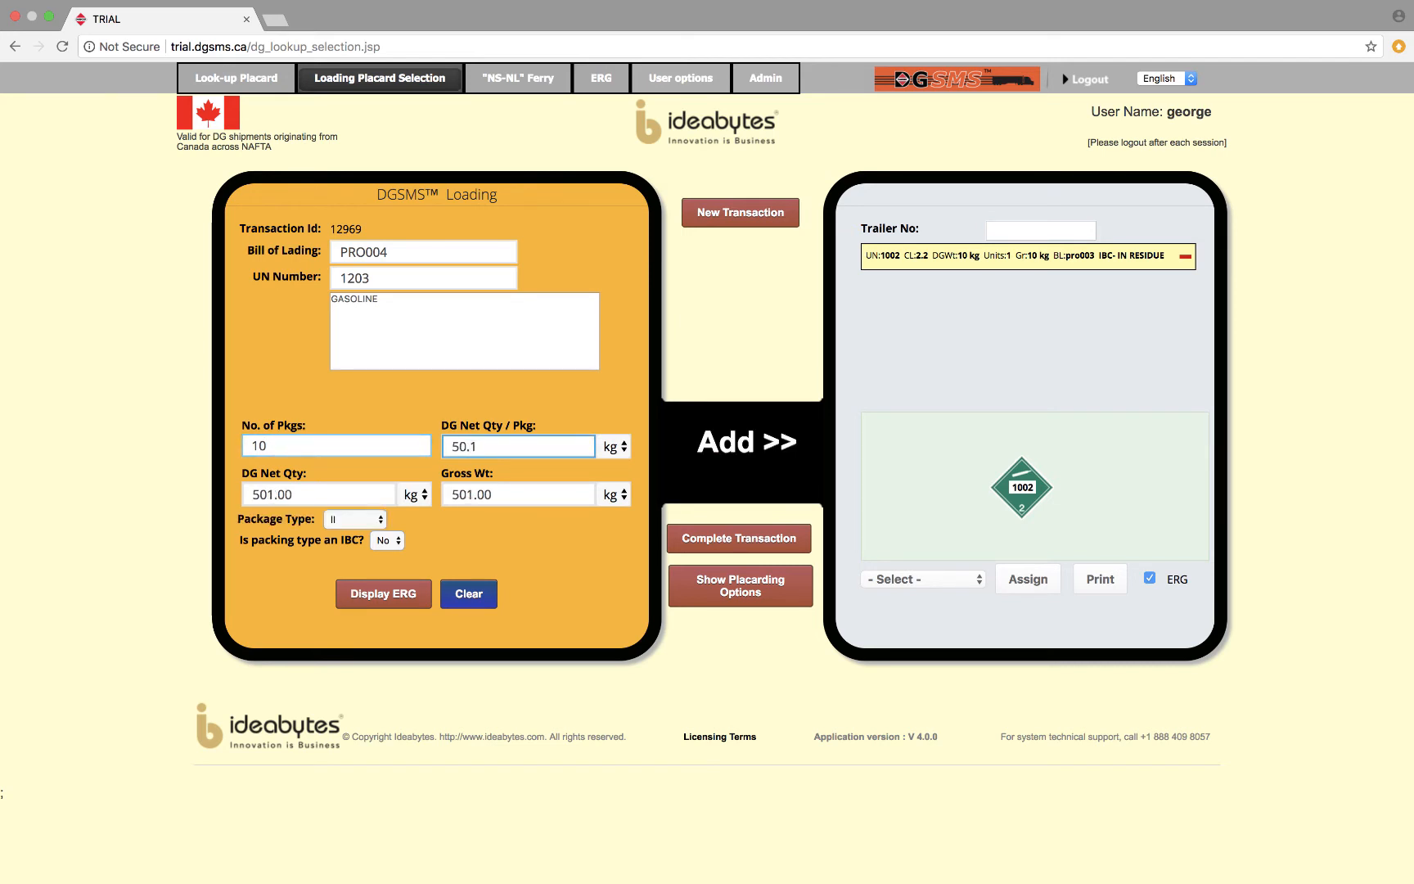
click(736, 449)
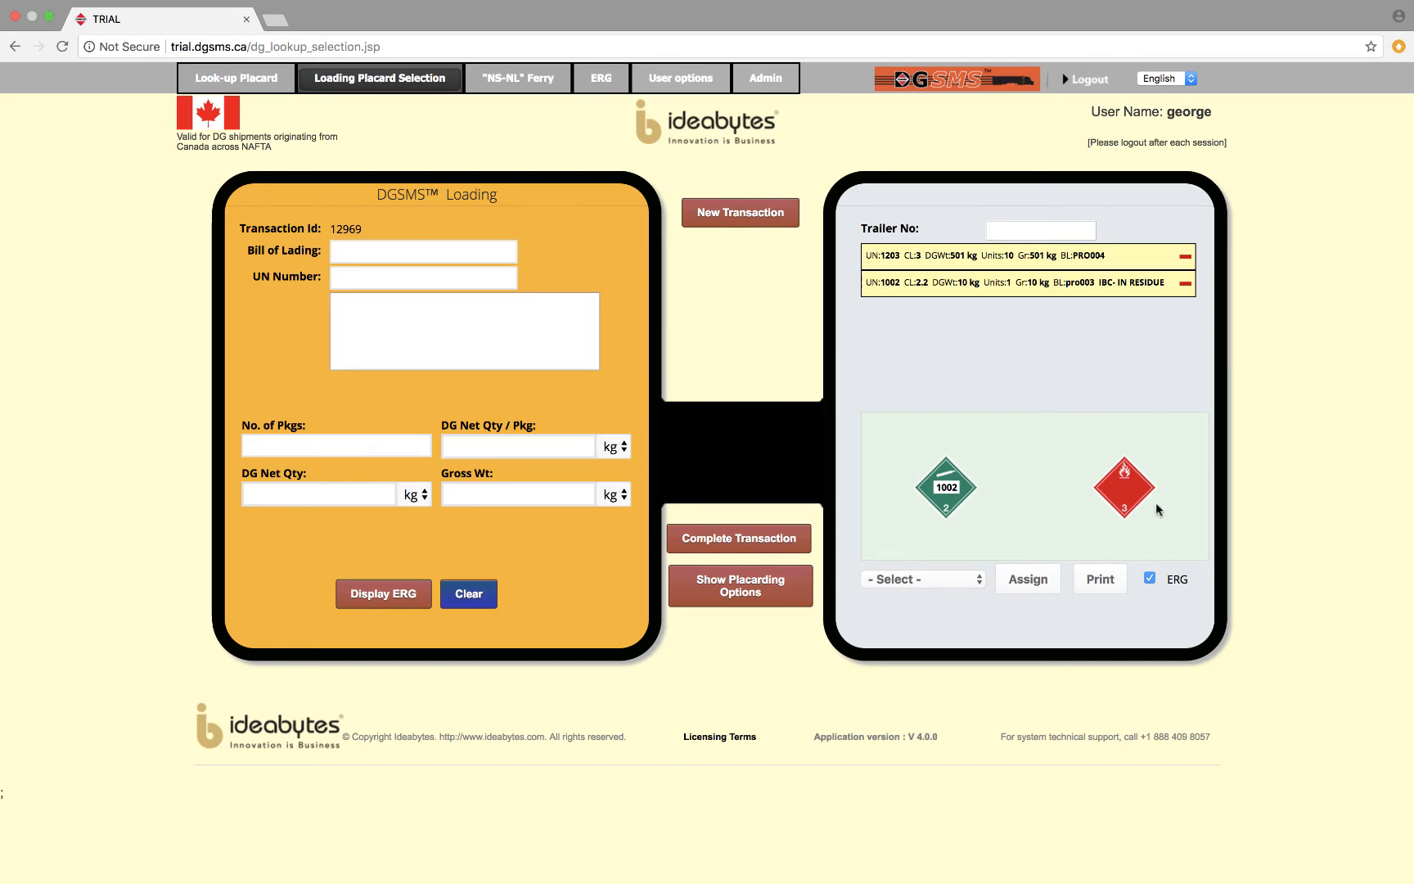
Start a load entry with bill of lading PRO005, UN number 1830 and shipping name SULFURIC ACID with more than 51% acid.
click(395, 249)
click(395, 249)
text(PRO005)
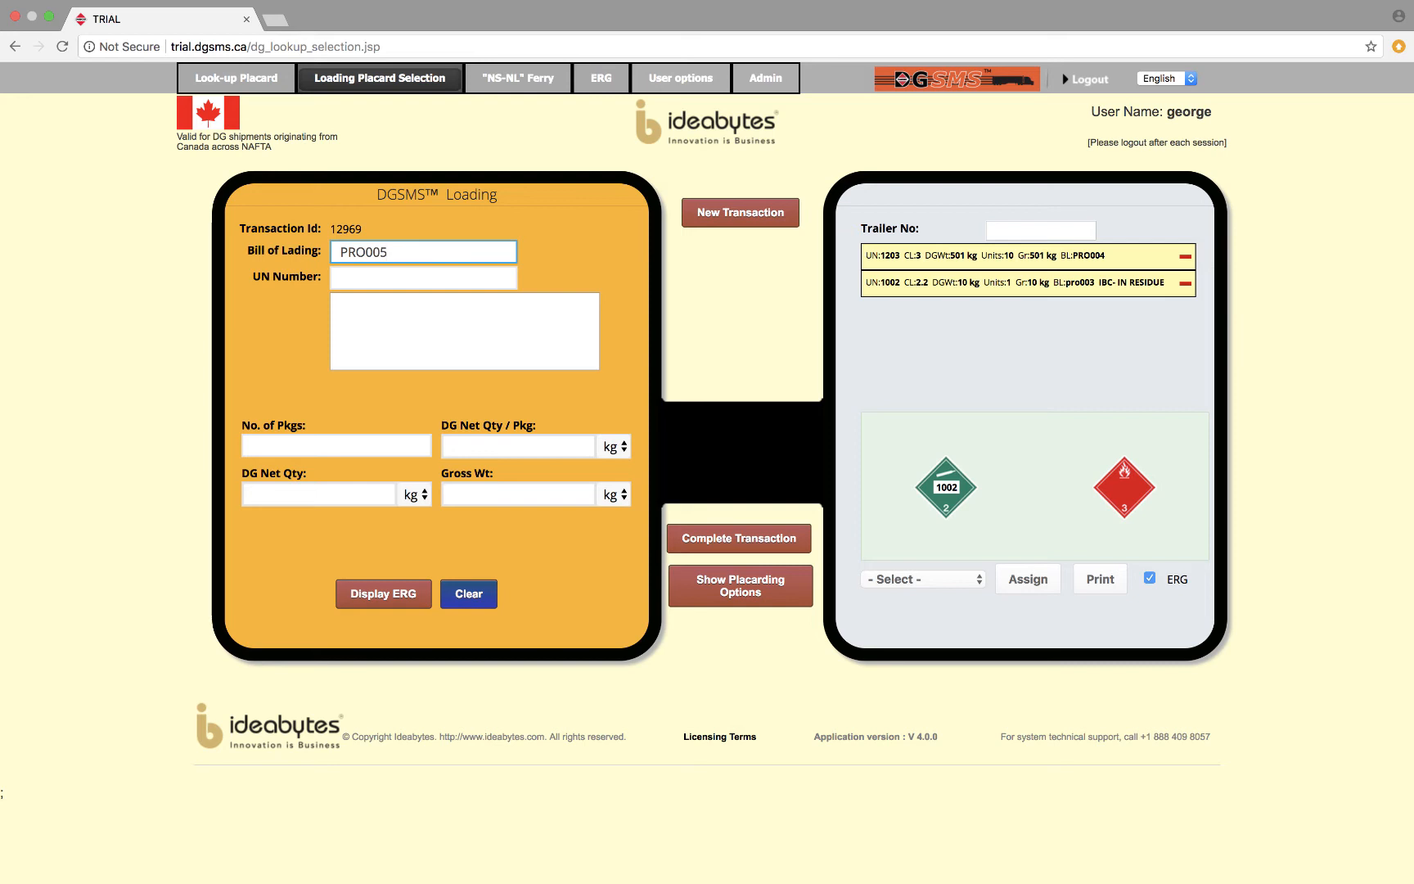
key(Tab)
text(1830)
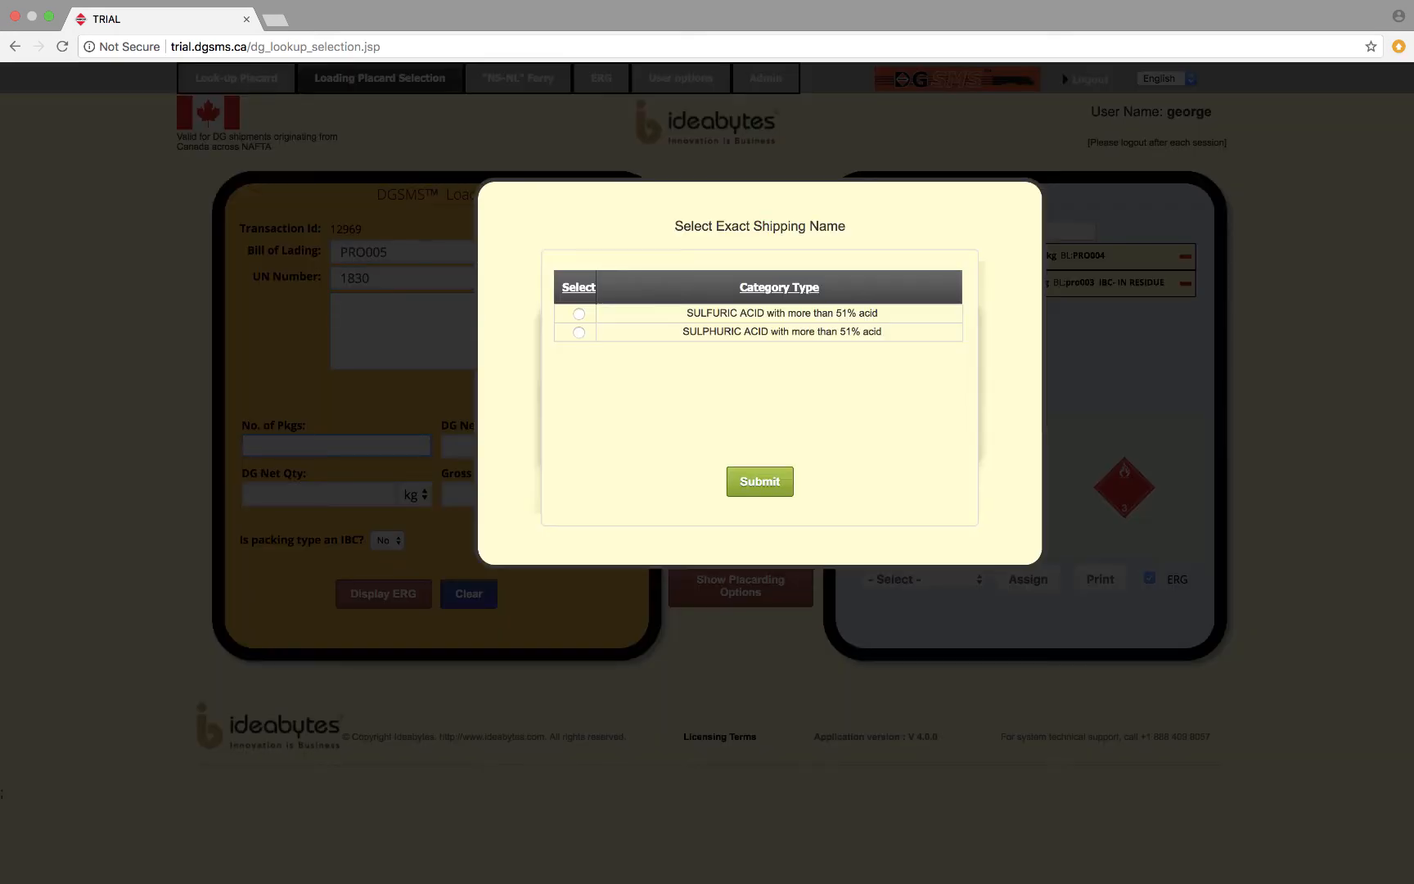
click(579, 316)
click(758, 490)
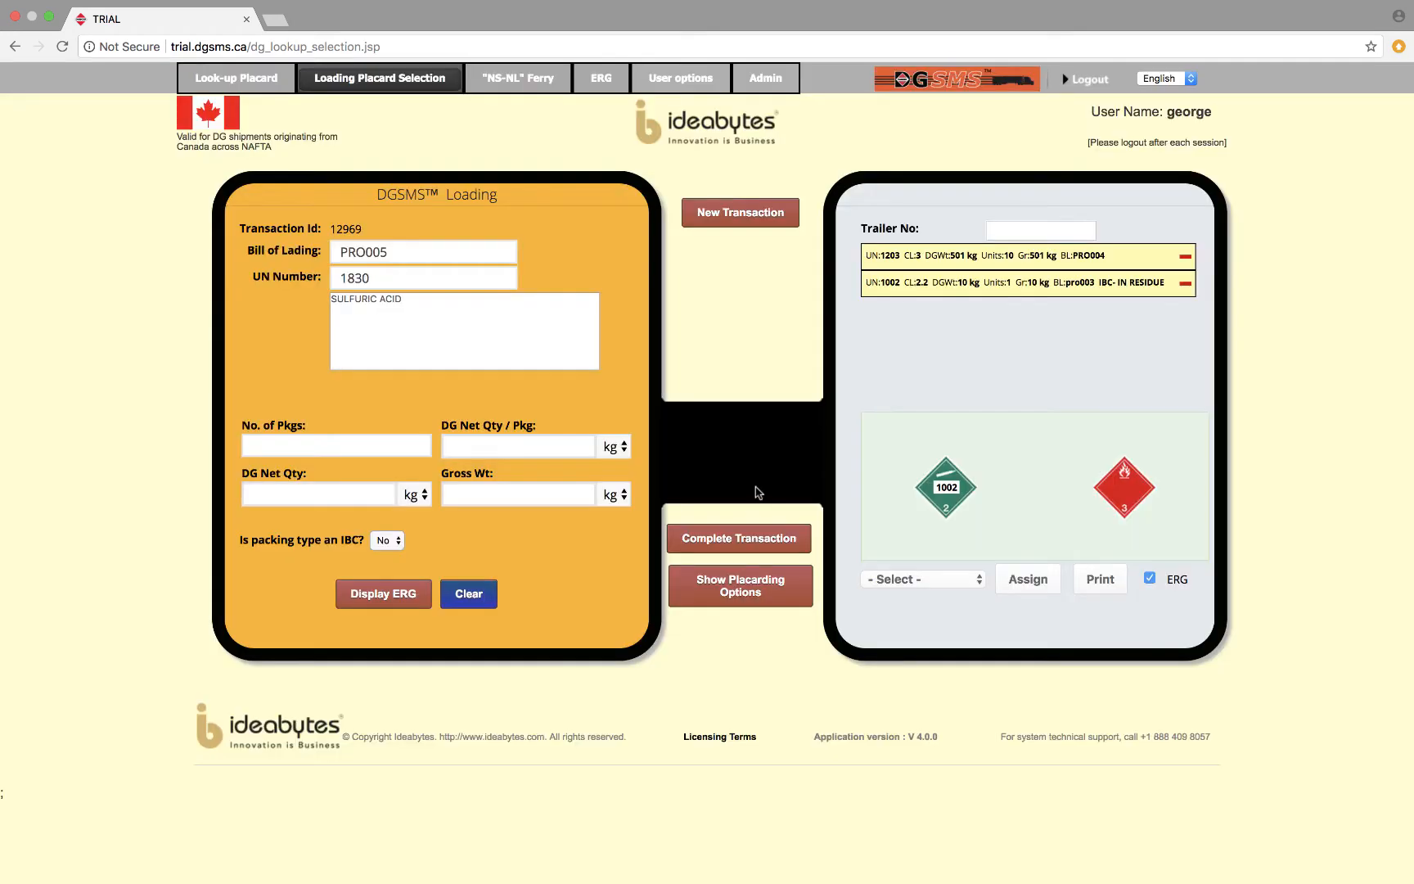
Enter 10 packages at 50.1 kg net each and add the sulfuric acid to the trailer load.
click(322, 444)
text(10)
key(Tab)
text(50.1)
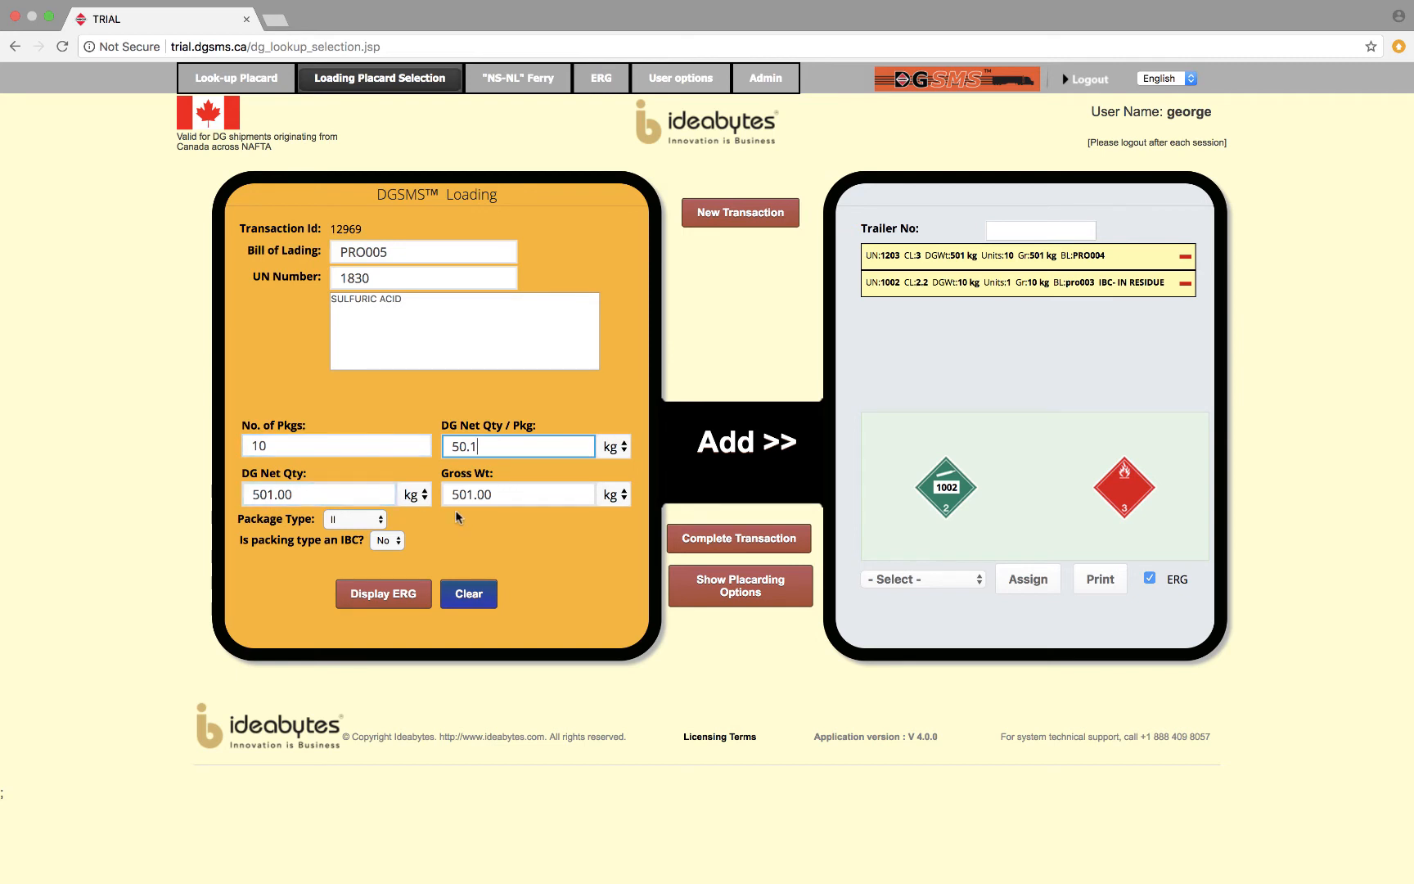
click(745, 448)
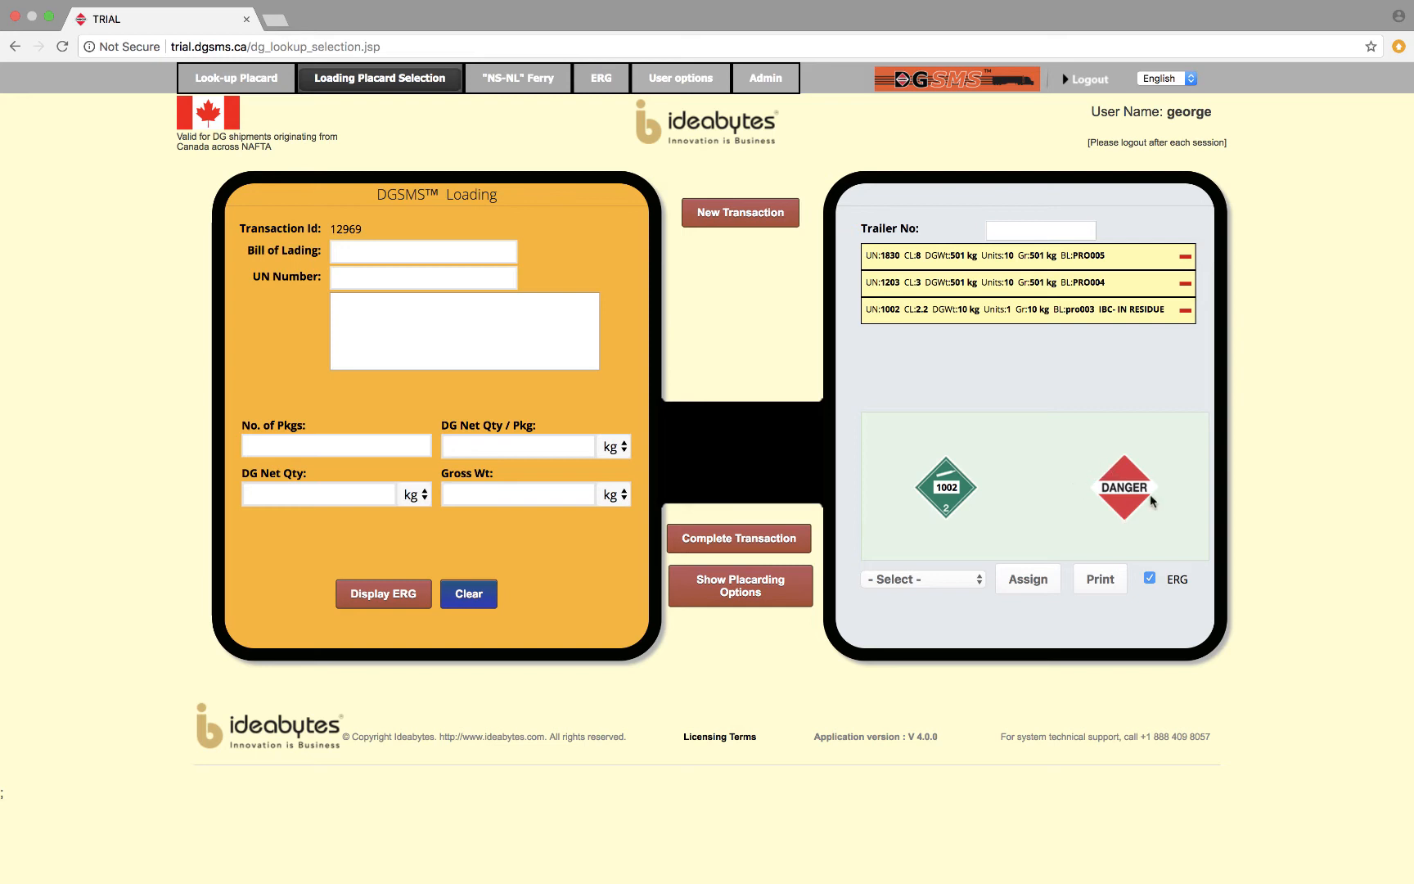
Compare the optimized, semi optimized and non optimized placarding options for the load, then close the overview.
click(754, 590)
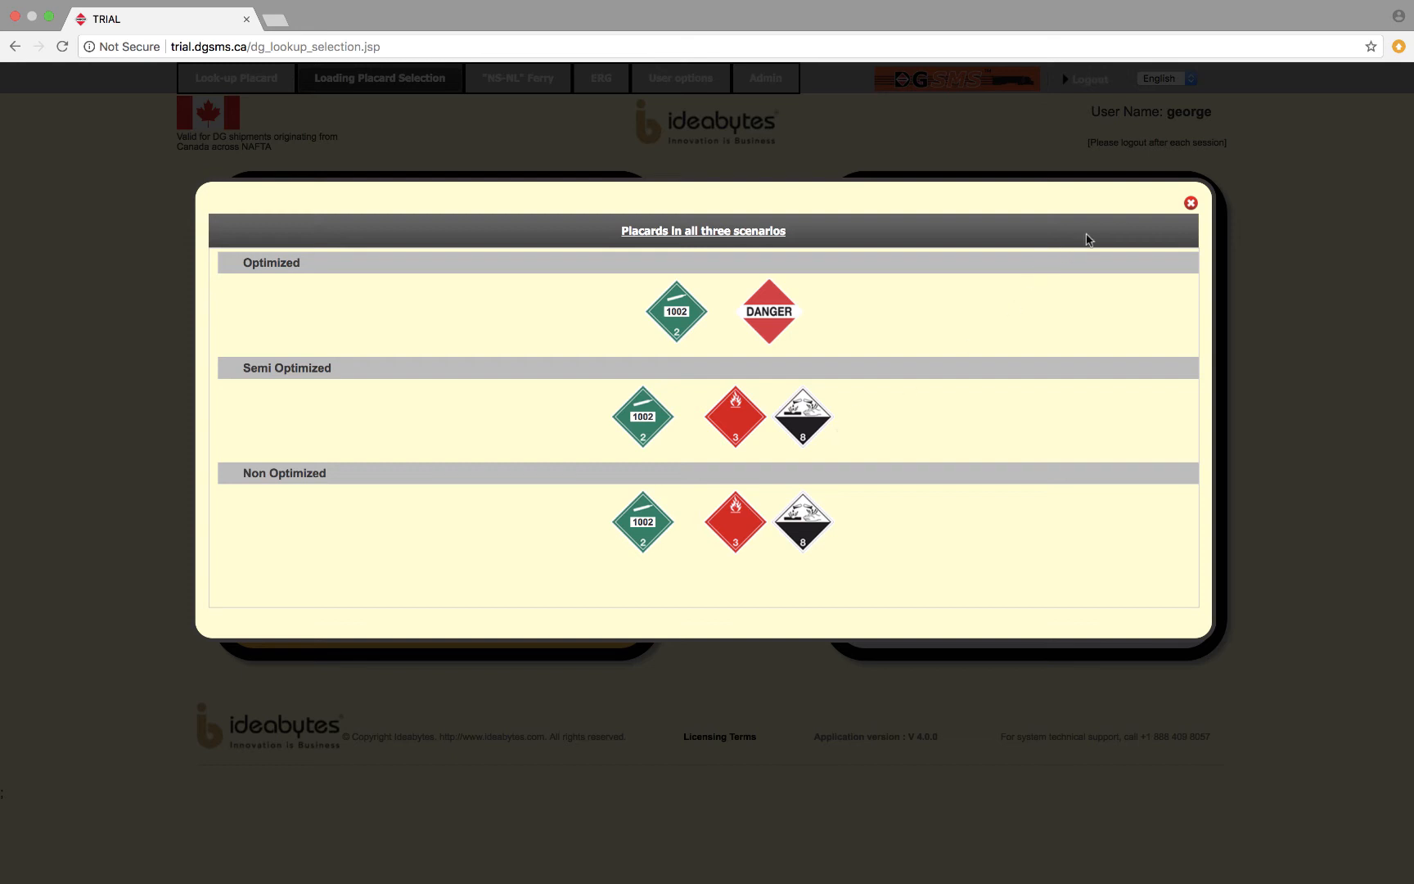
click(1191, 203)
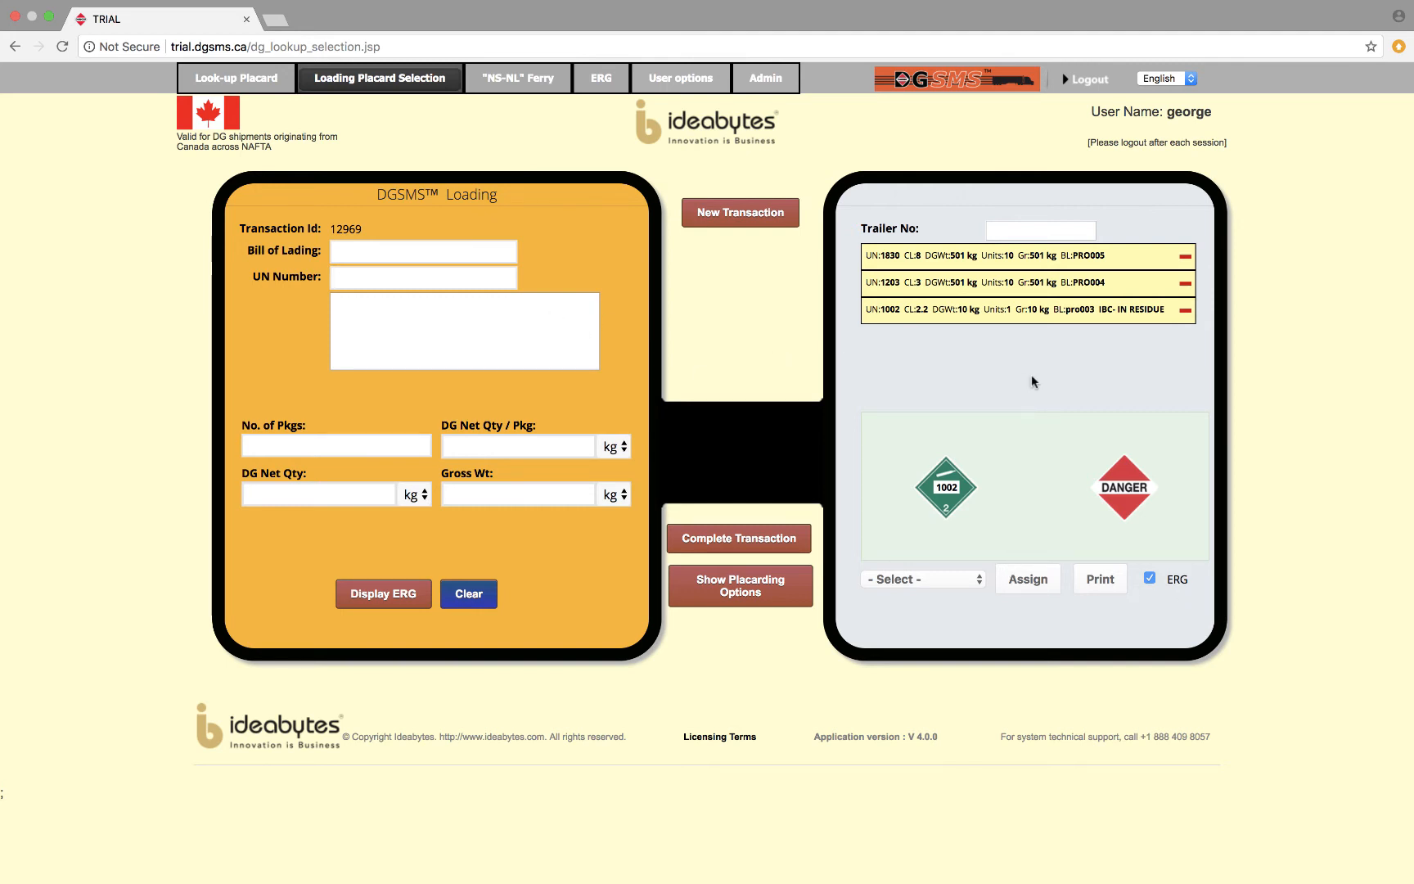
Start a load entry with bill of lading PRO006, UN number 1830 and shipping name SULFURIC ACID with more than 51% acid.
click(421, 254)
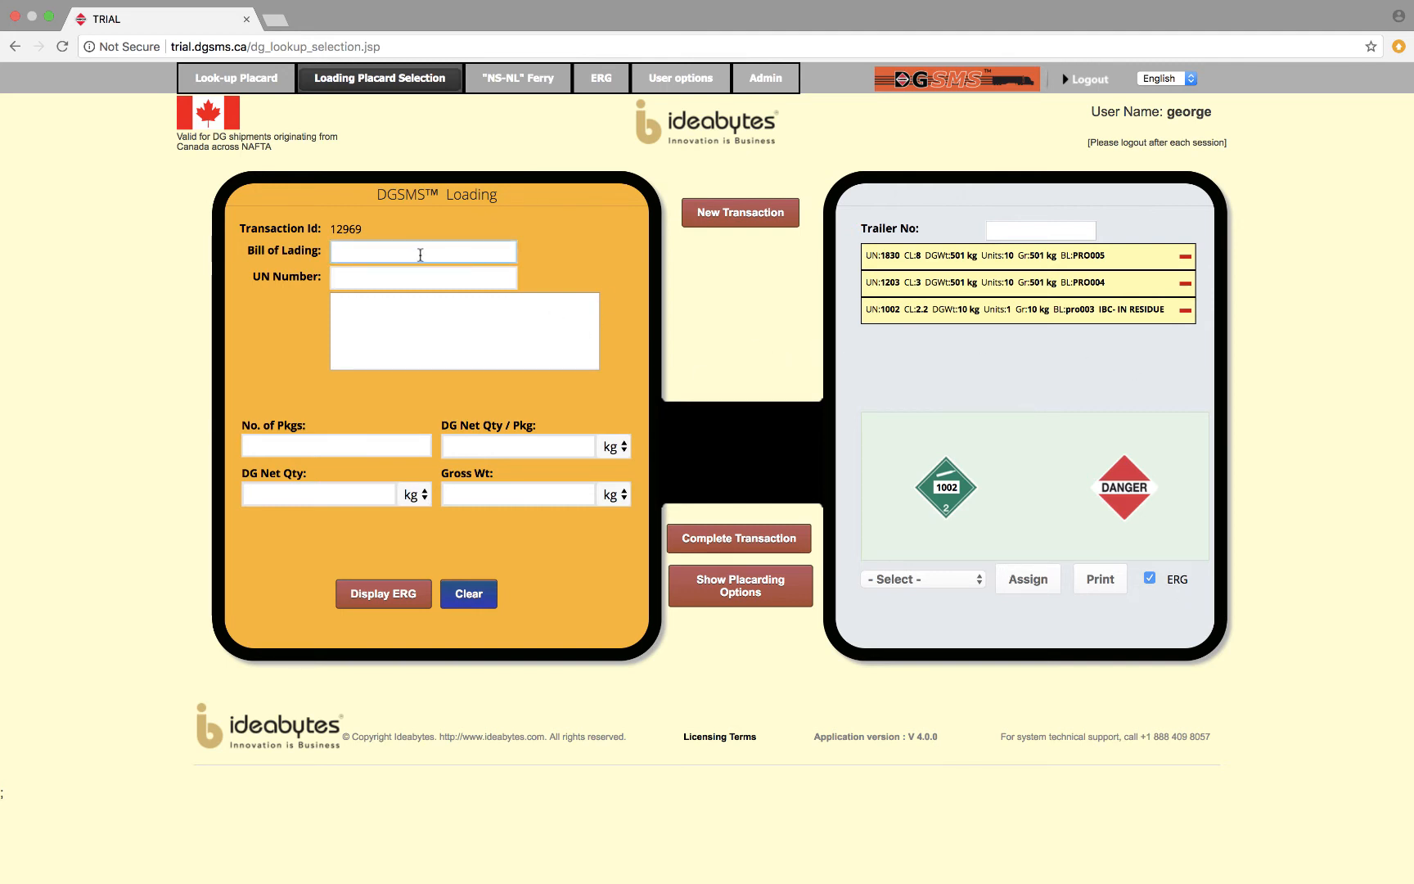
click(421, 255)
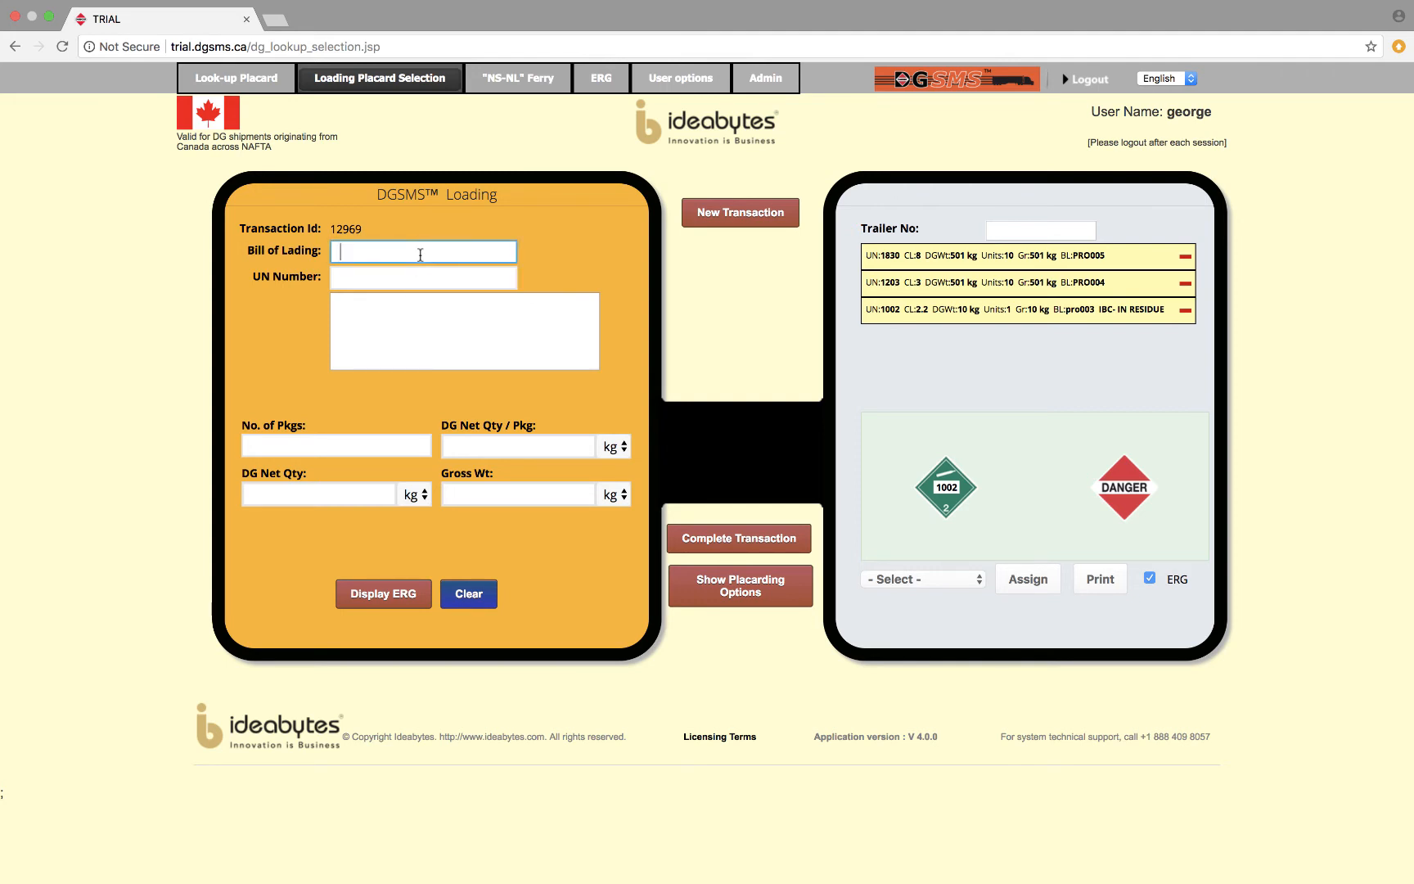
text(PRO005)
key(BackSpace)
text(6)
key(Tab)
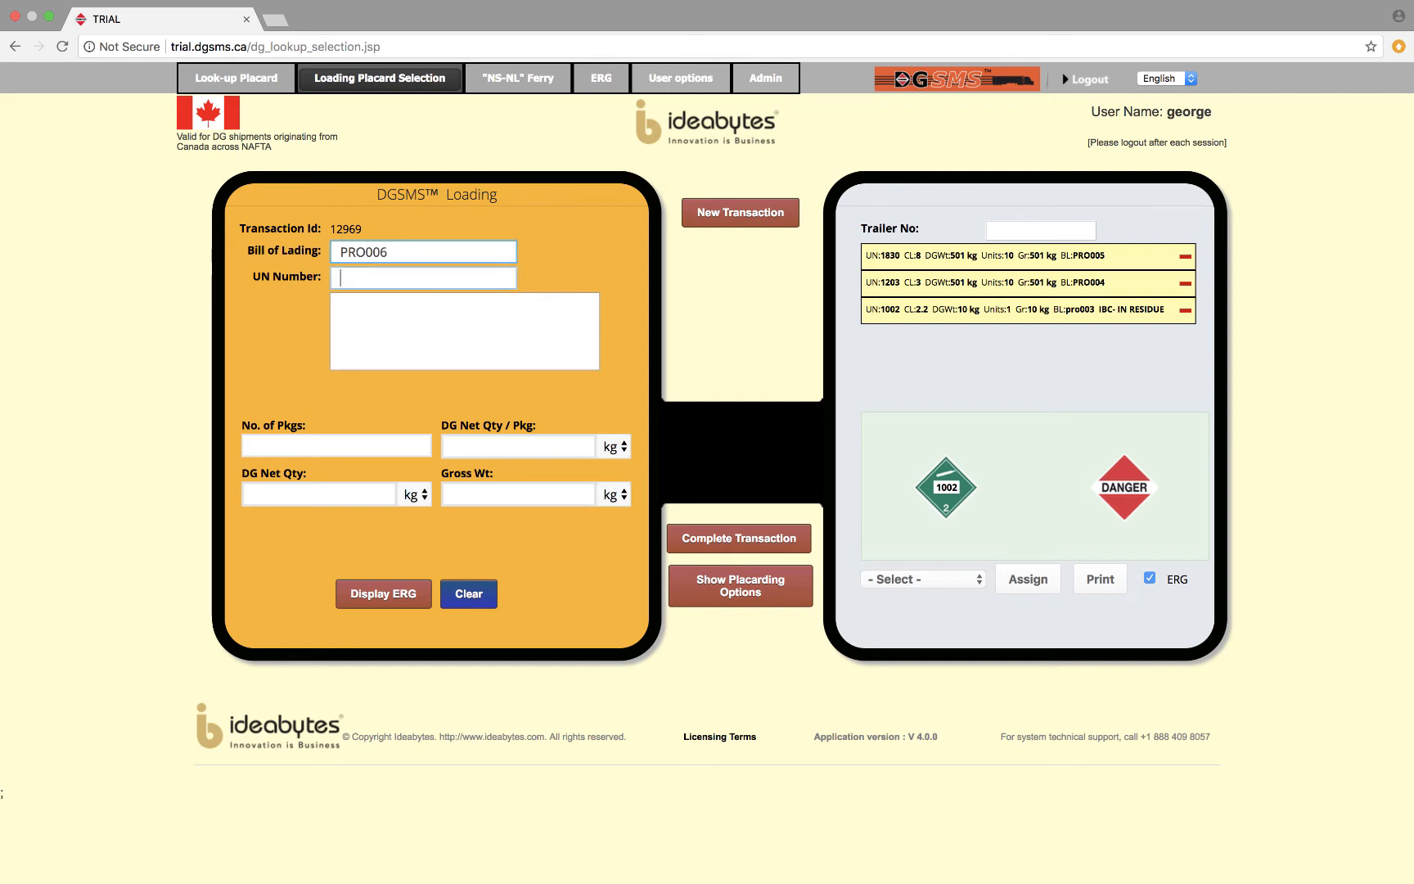
text(18)
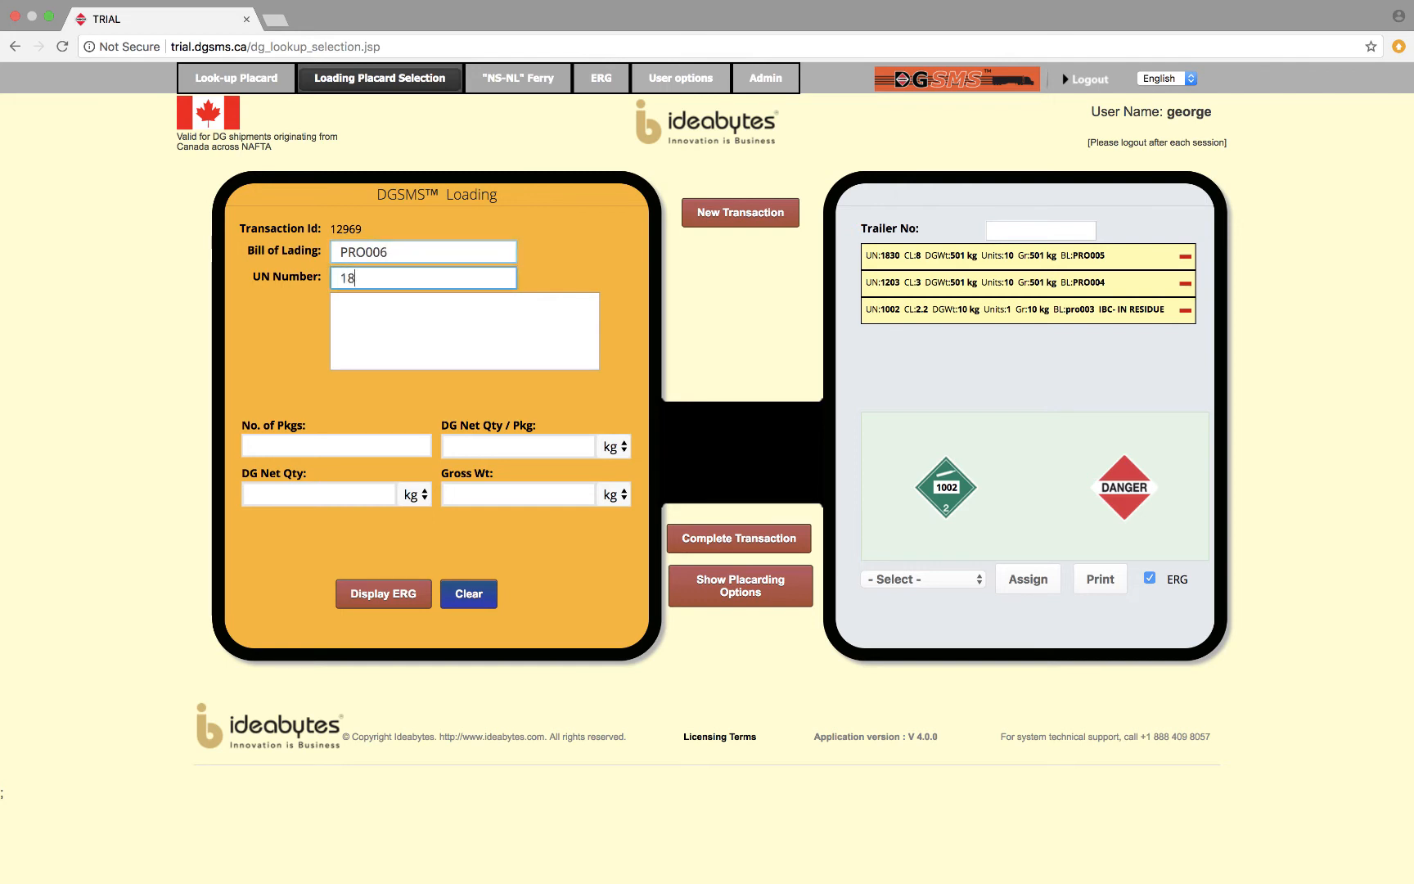
text(30)
key(Tab)
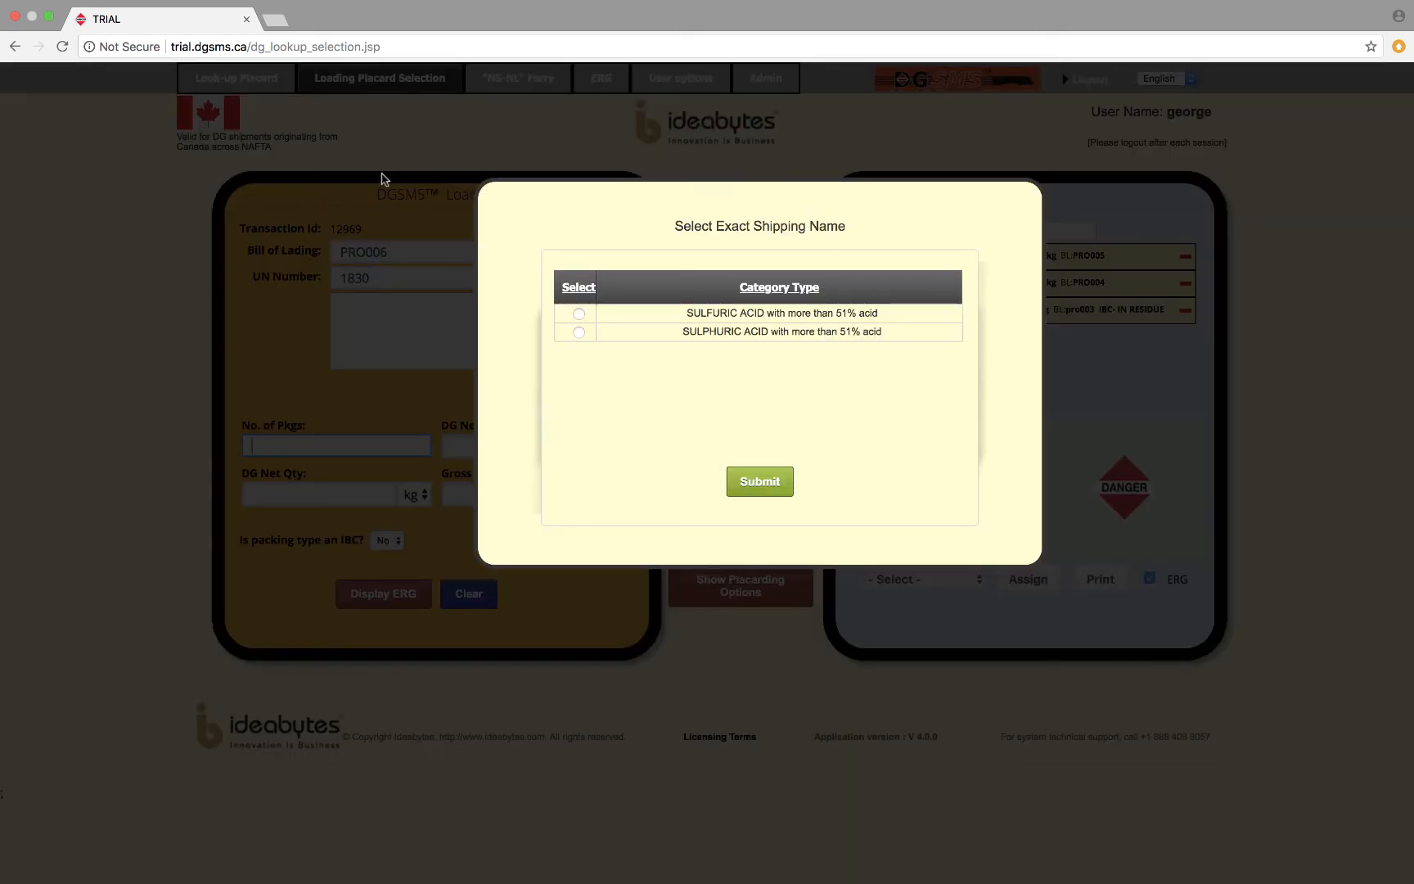
click(578, 314)
click(759, 483)
Enter 100 packages at 50.1 kg net each with ERAP reference DEMO 01, and add the sulfuric acid to the load.
click(319, 446)
text(1)
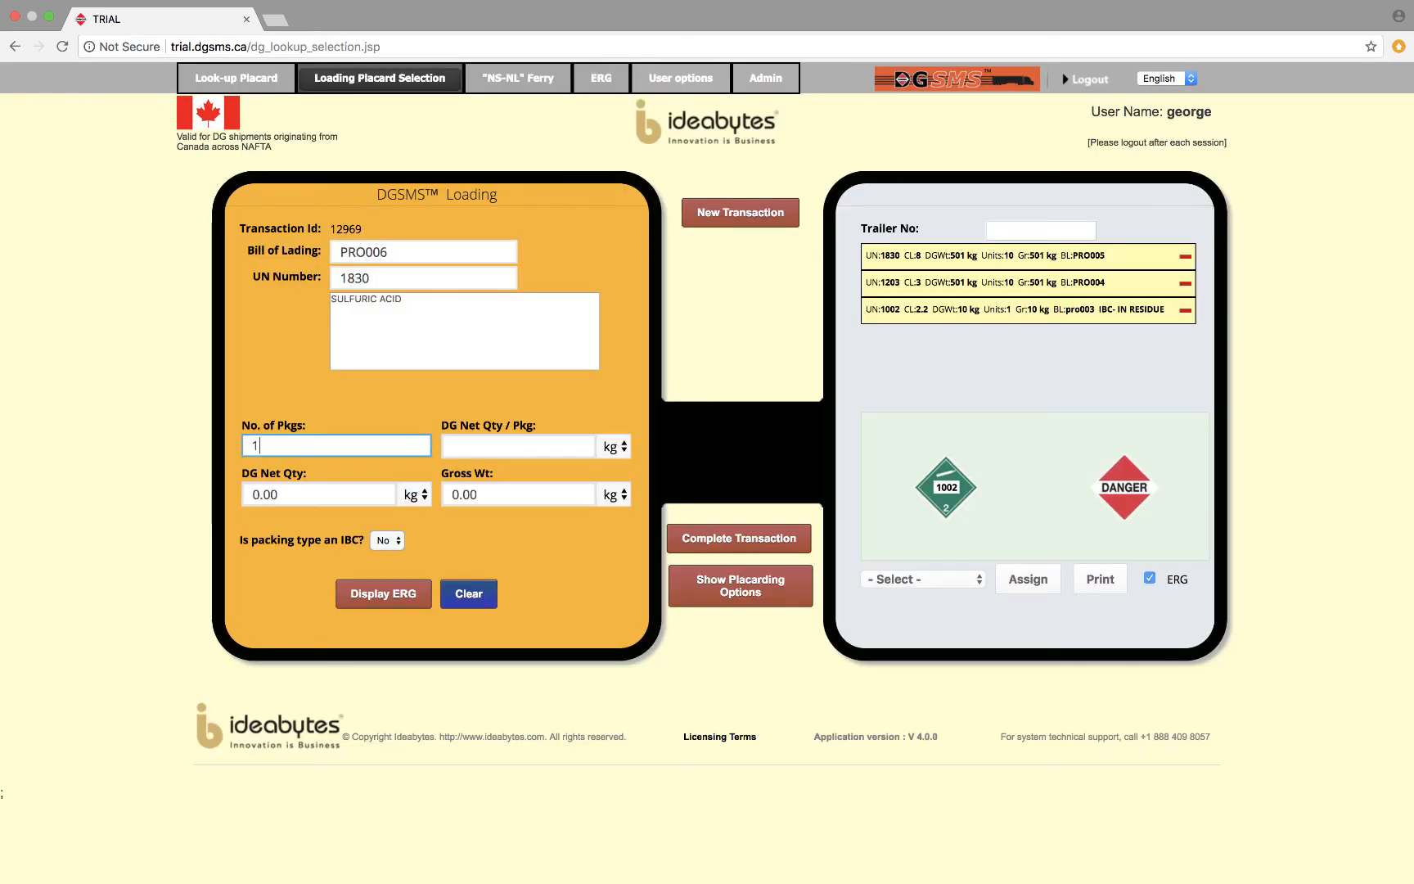
text(00)
key(Tab)
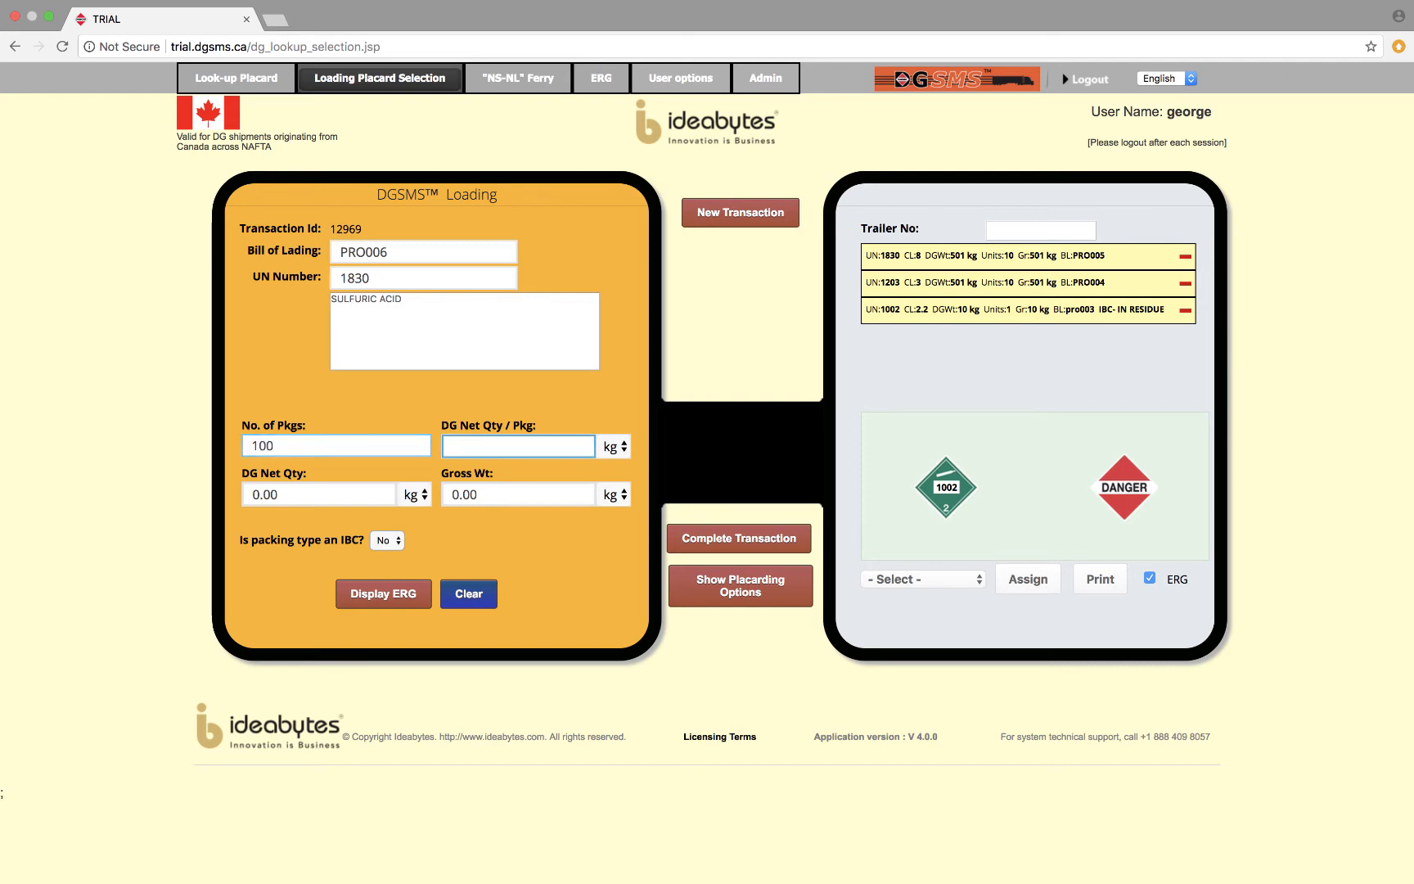
text(50.1)
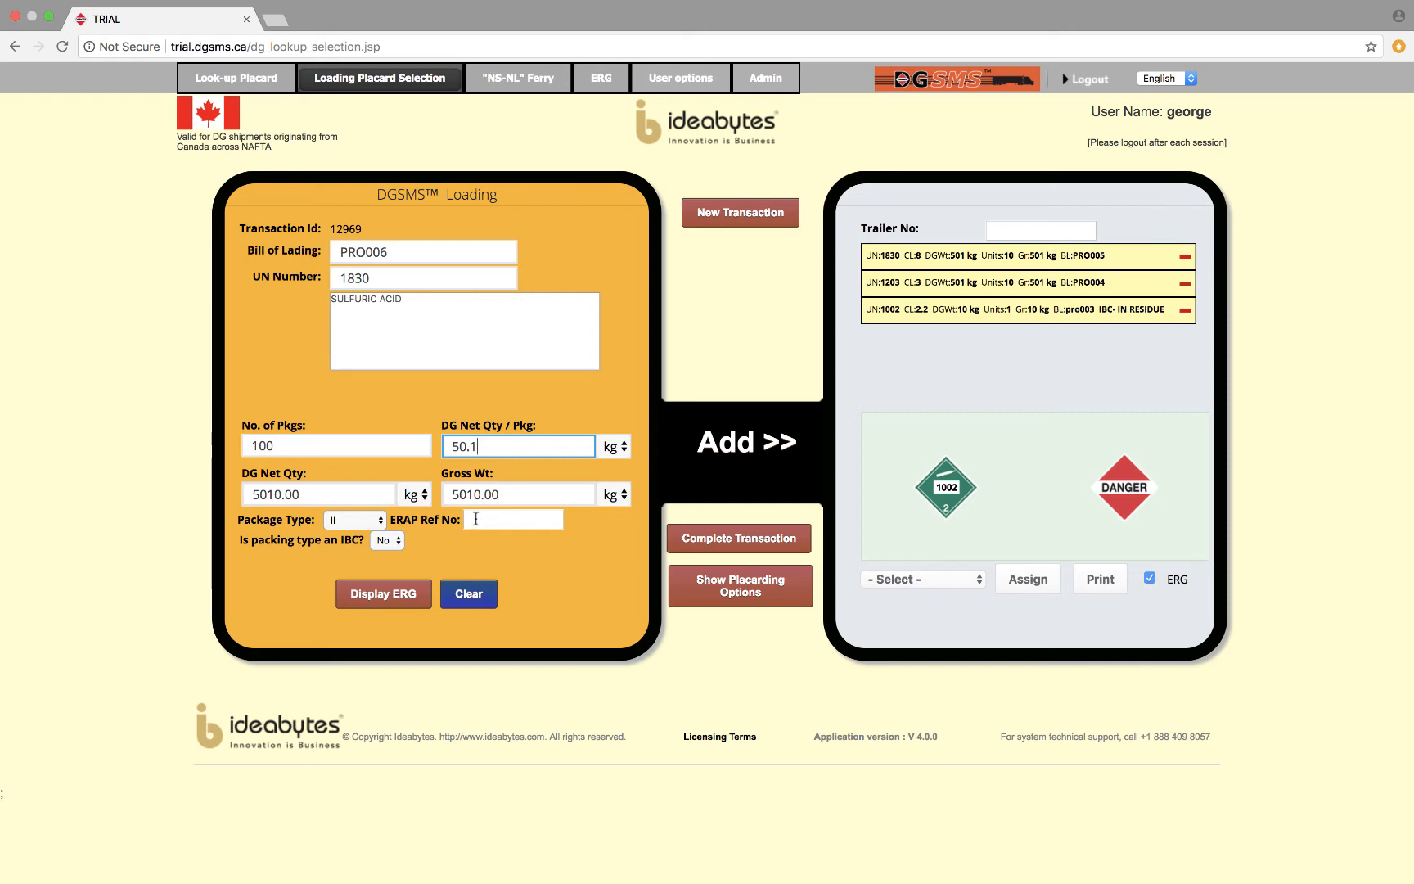
click(476, 519)
text(DEMO 01)
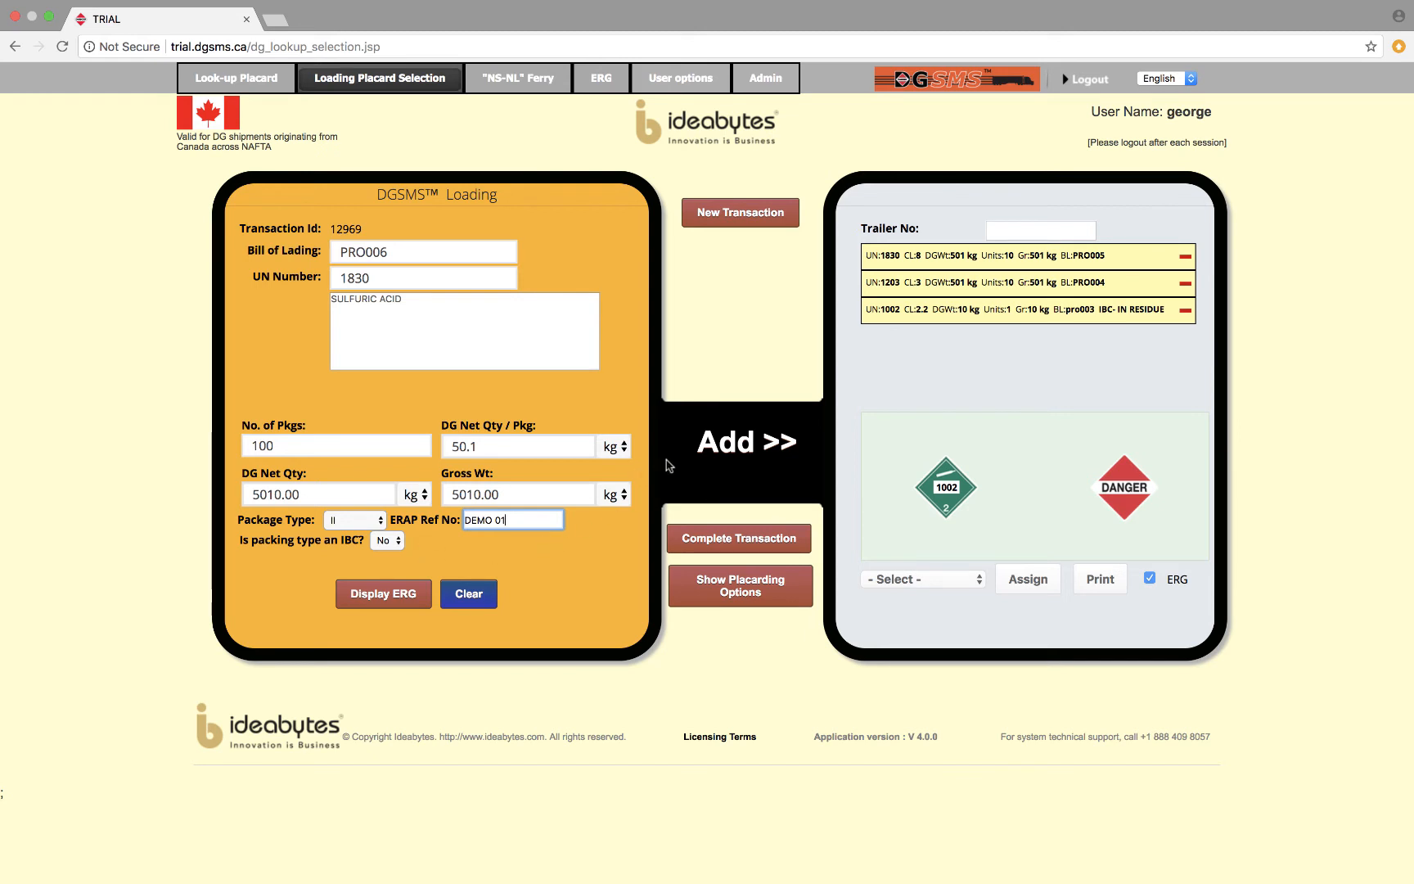
click(722, 448)
click(723, 448)
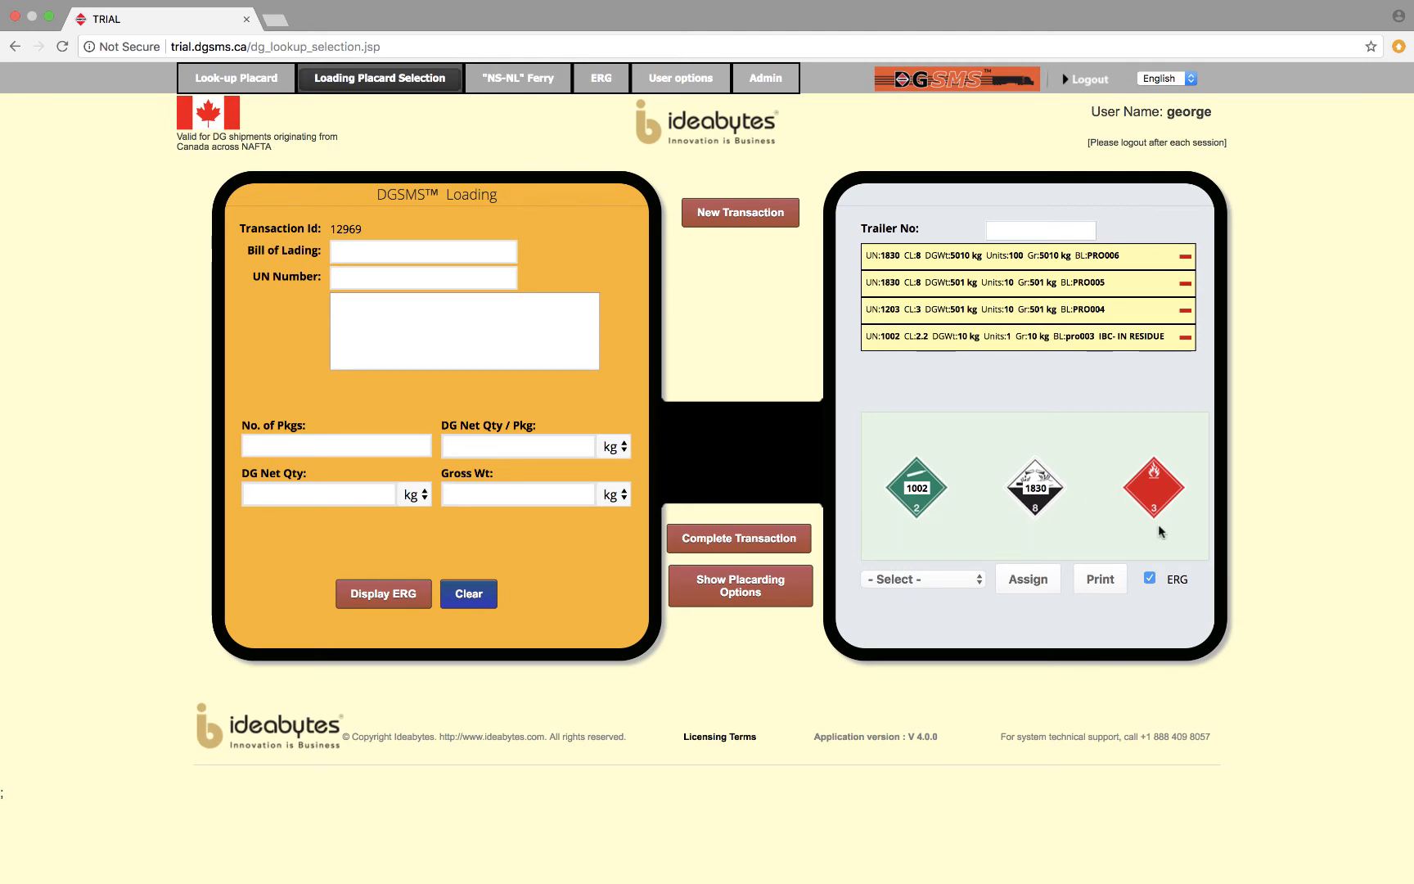
Turn off the ERG option and remove the PRO005 sulfuric acid entry from the trailer load.
click(1150, 577)
click(1185, 286)
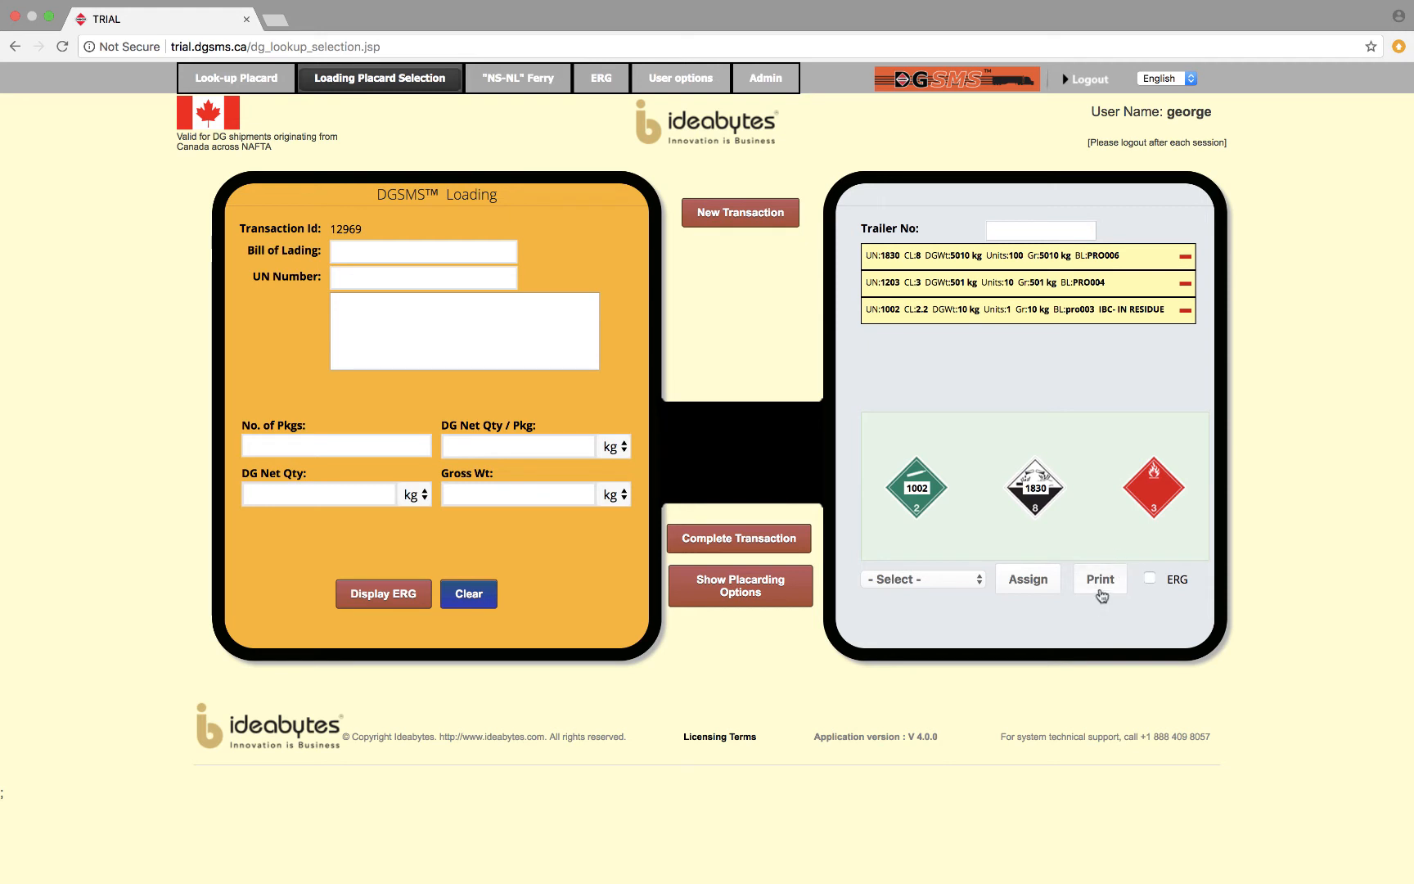
Assign the trailer load to the third user in the assignee list without completing the transaction.
click(979, 577)
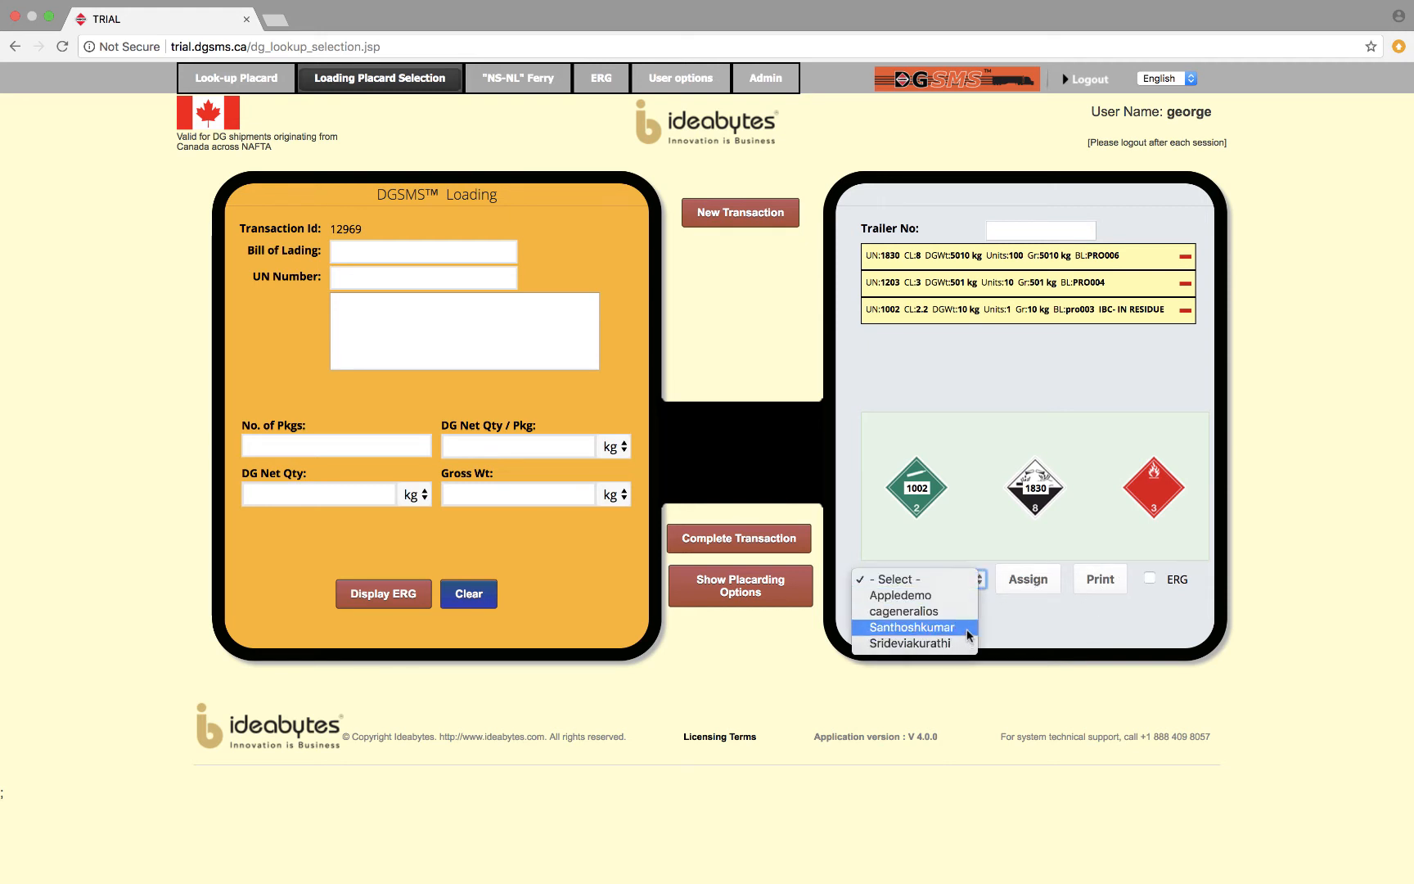
click(910, 627)
click(1028, 582)
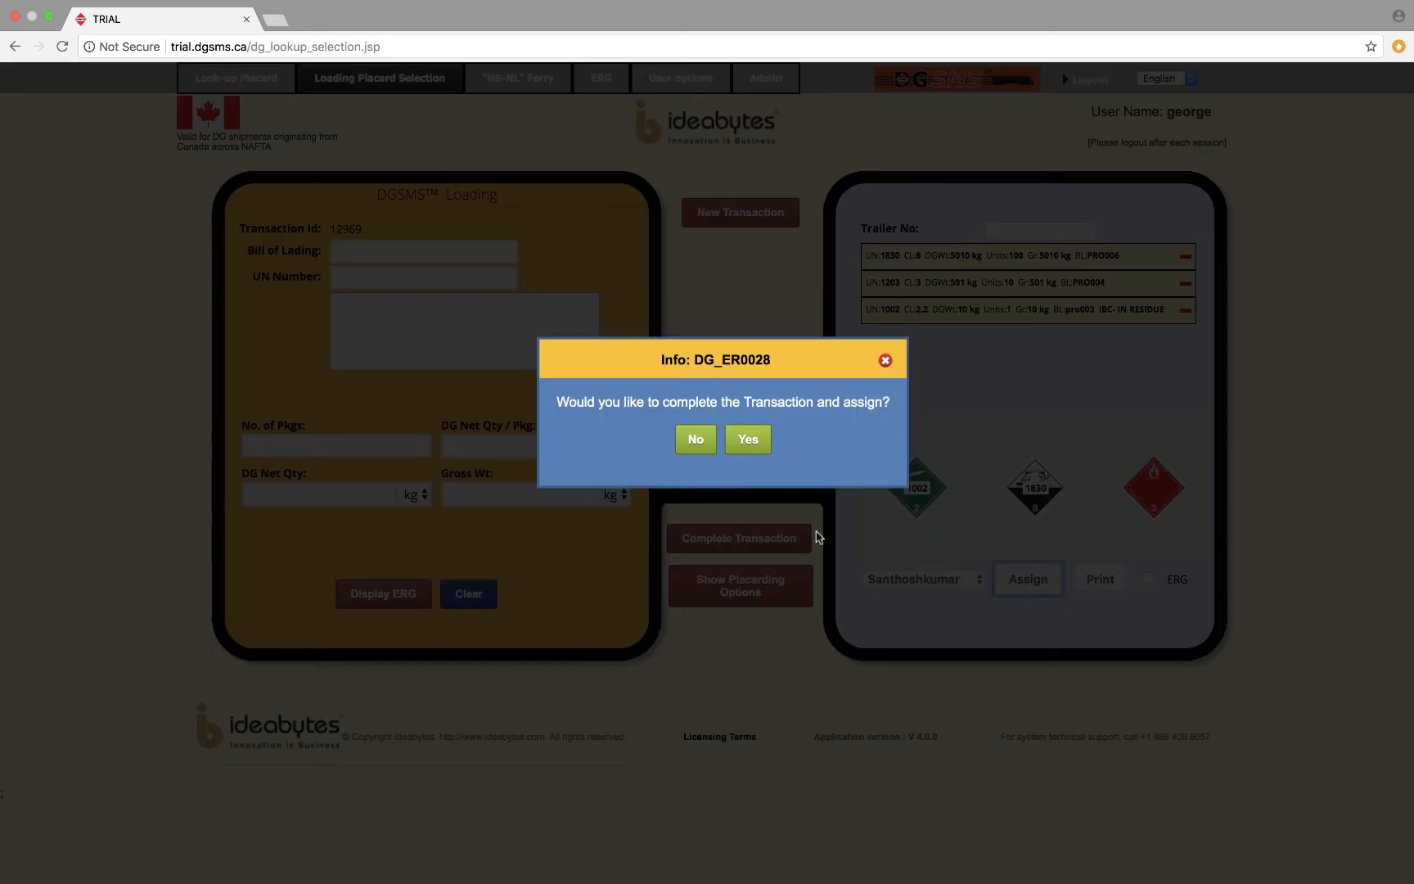
click(696, 441)
Dismiss the save confirmation, review the load's printable placard report, and close the preview without printing.
click(1106, 581)
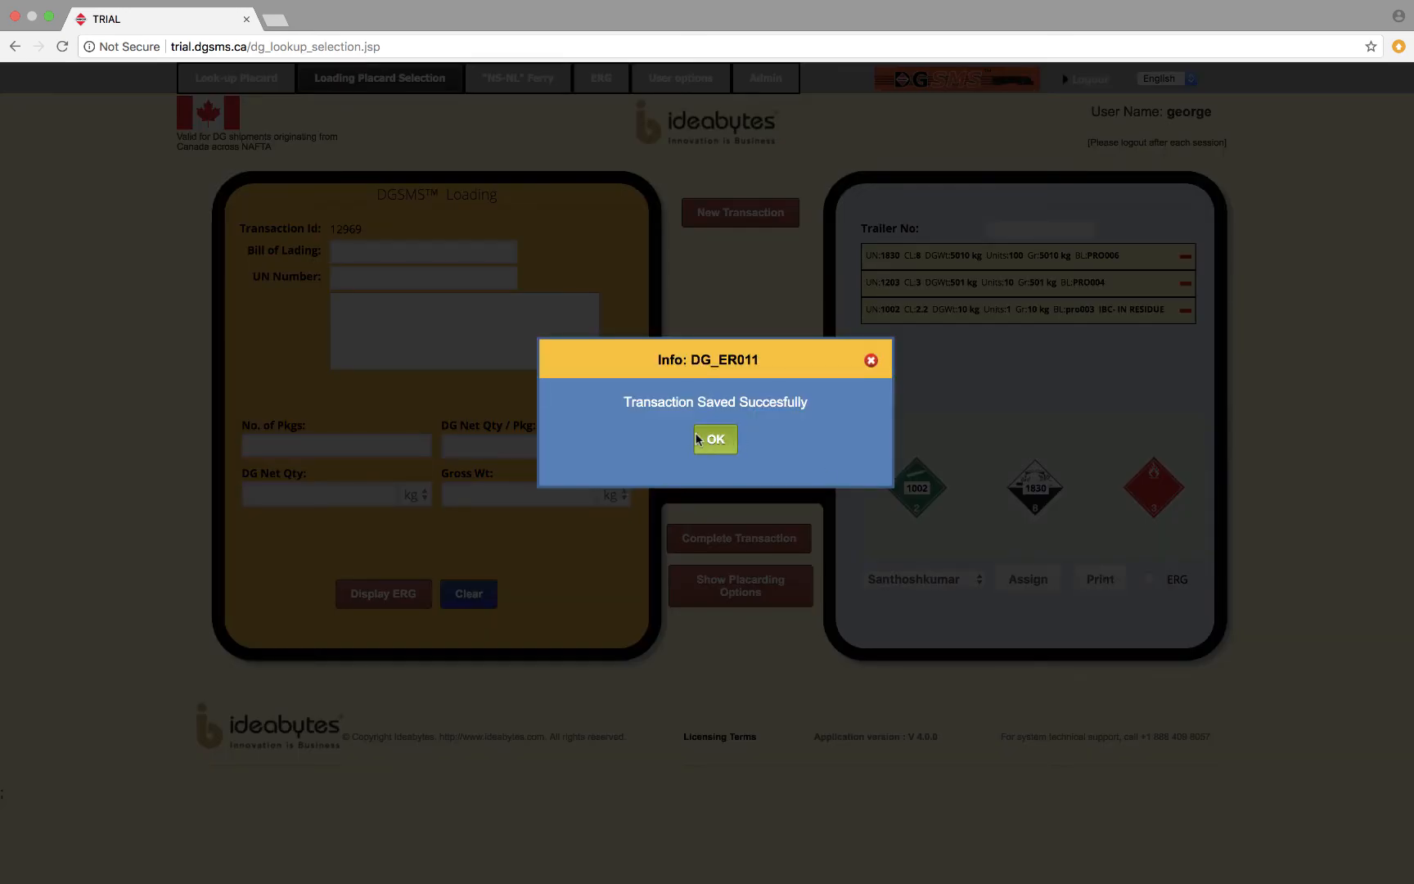
click(715, 441)
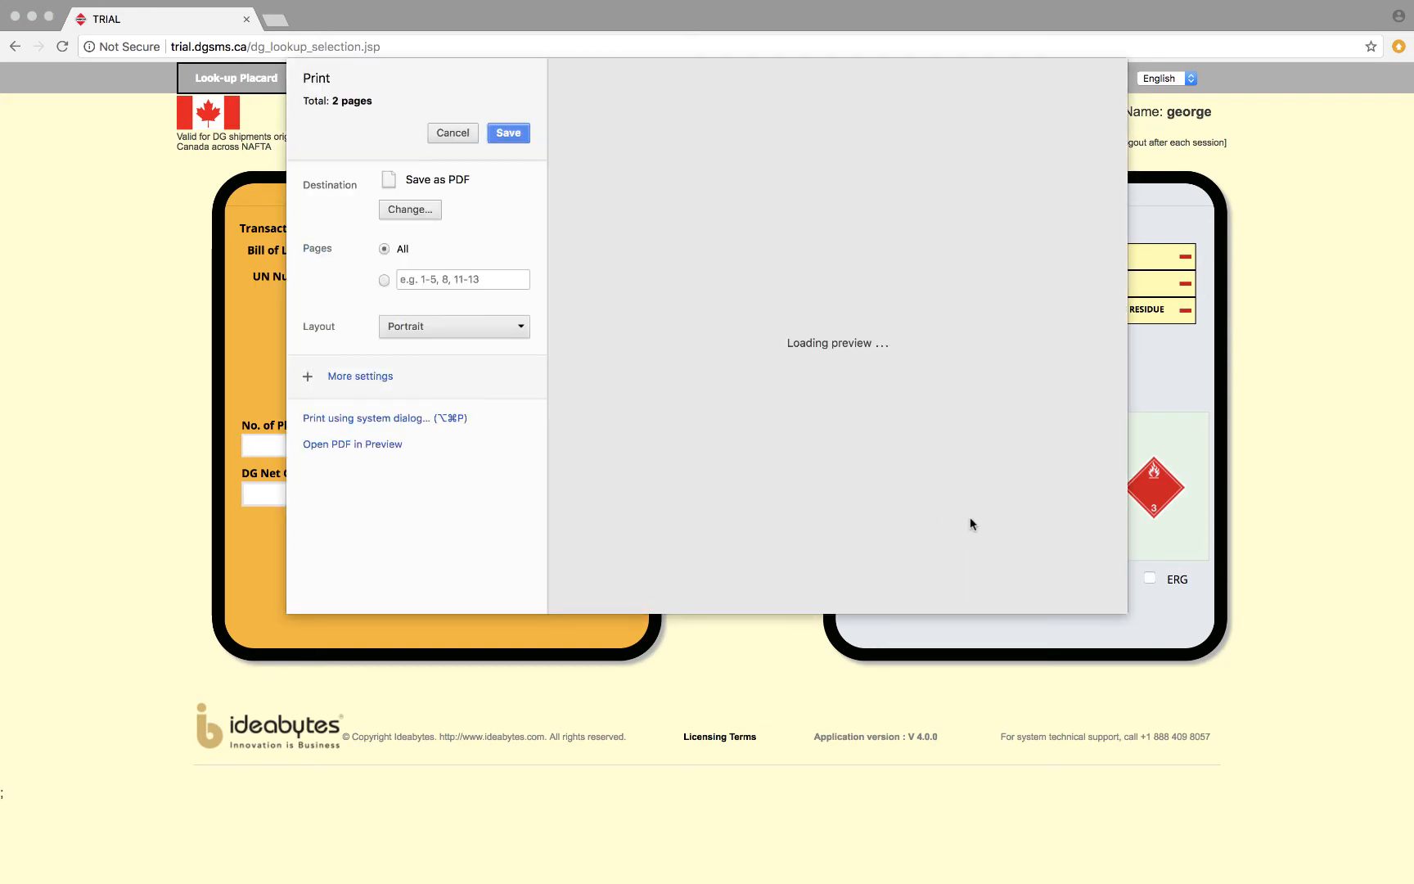
scroll(970, 520, down, 7)
scroll(960, 525, up, 4)
scroll(960, 524, up, 5)
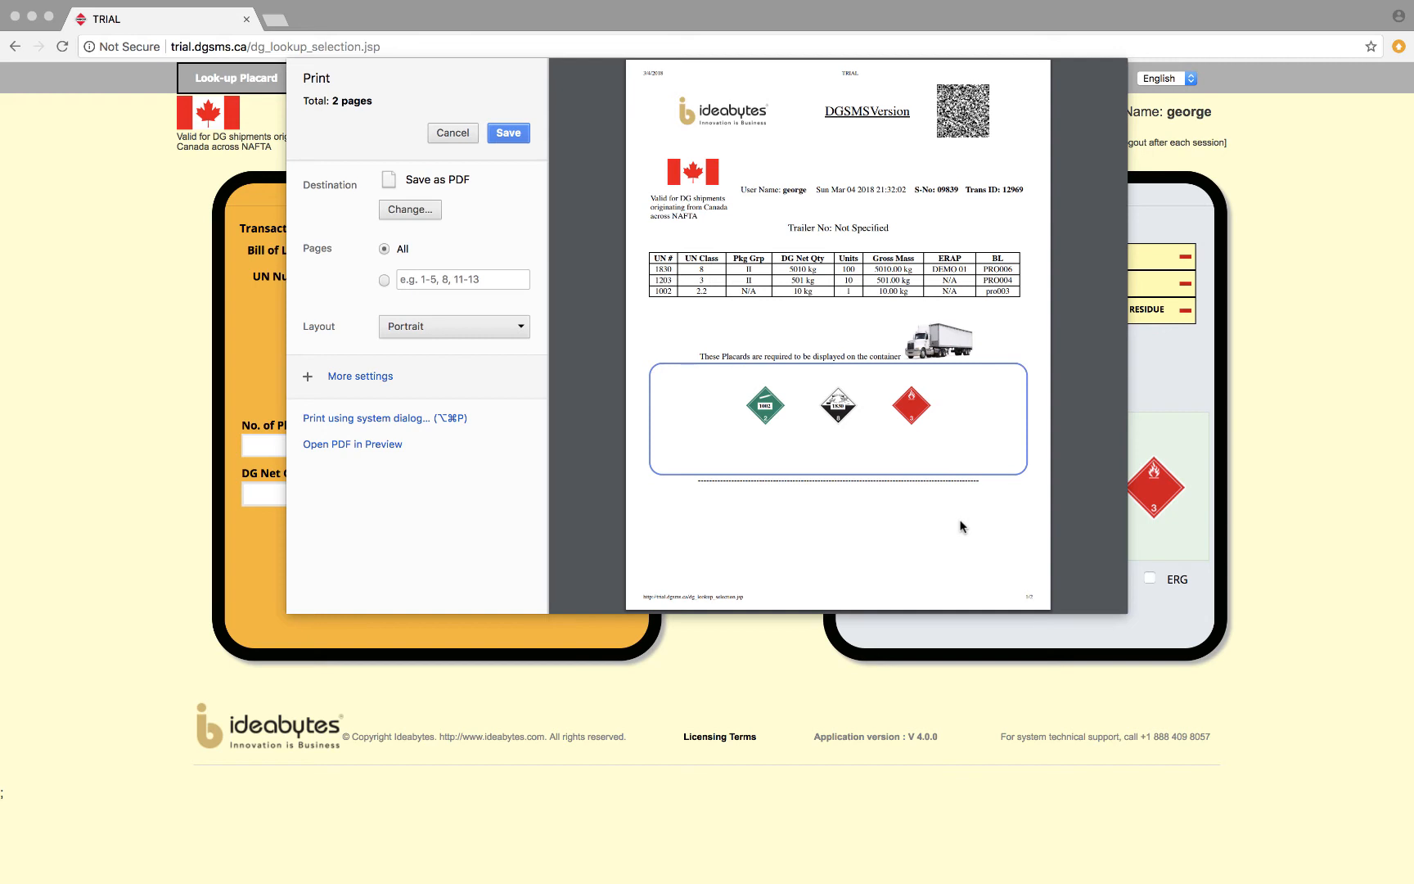
click(455, 133)
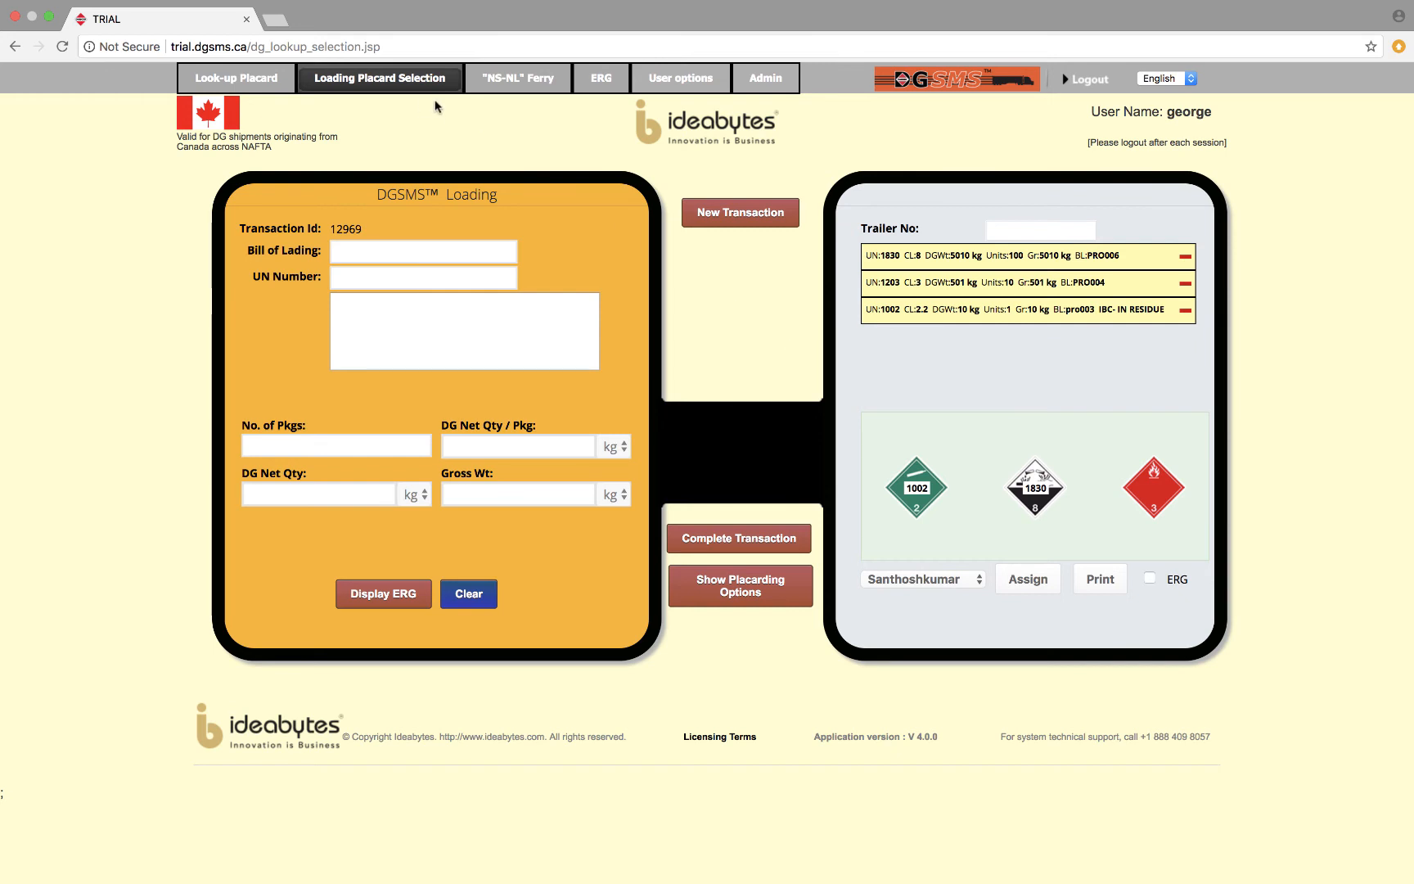
Switch to "NS-NL" Ferry container verification and start an entry with bill of lading PRO004 and UN number 1002.
click(533, 82)
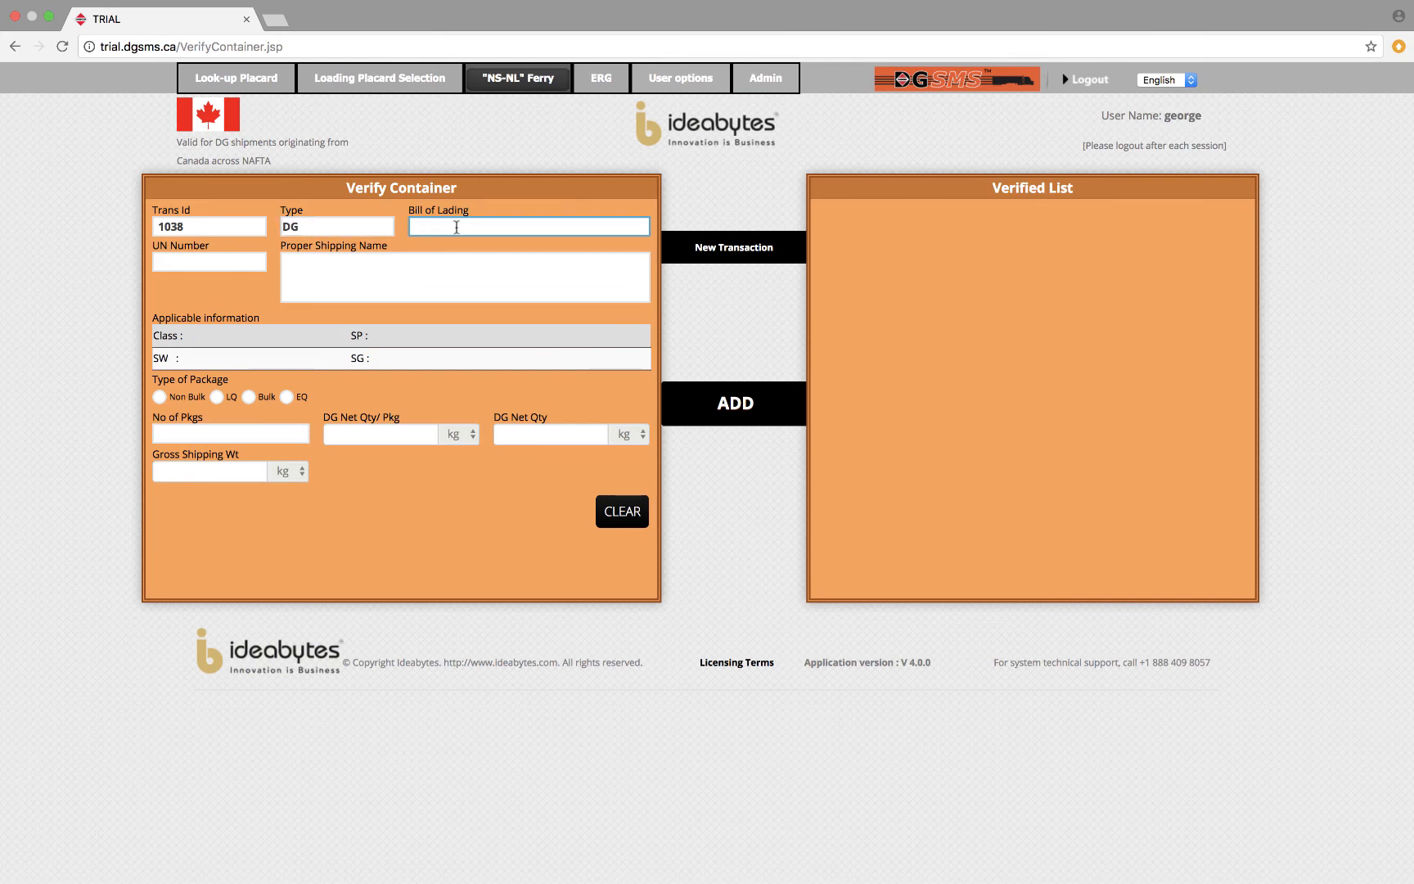
text(PR)
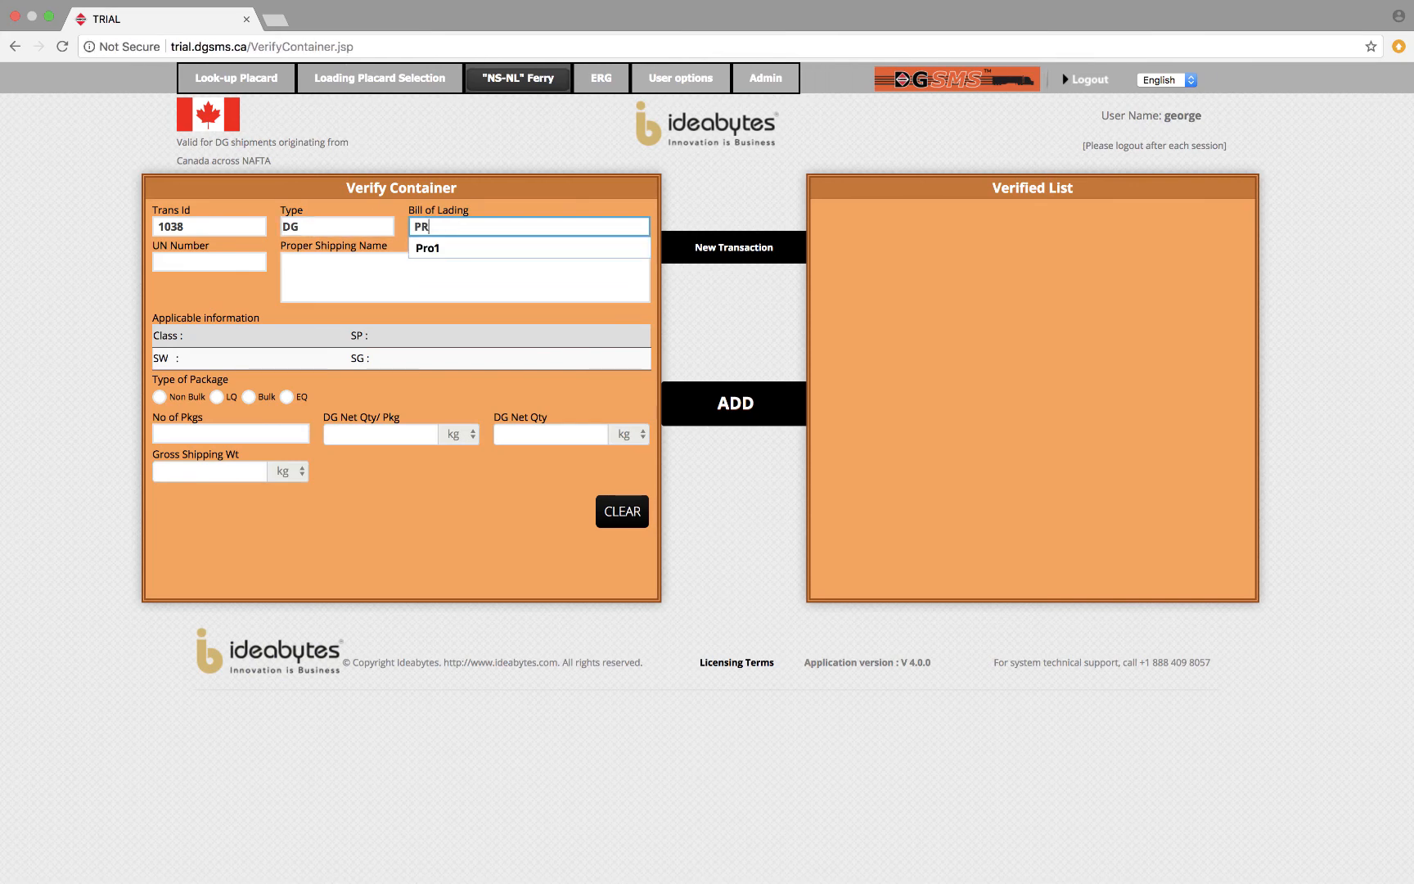
text(O004)
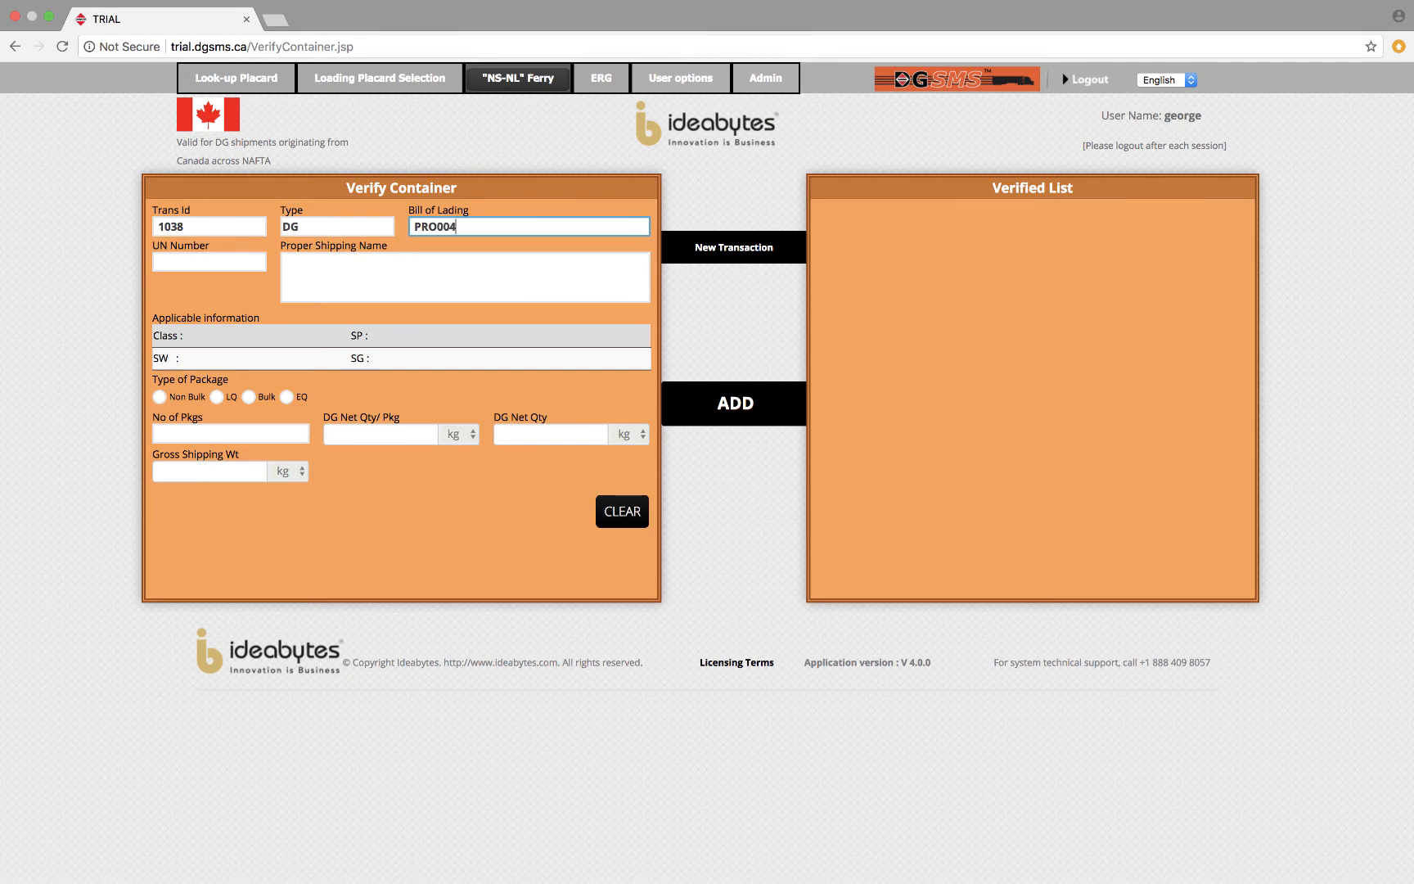
click(244, 262)
text(1002)
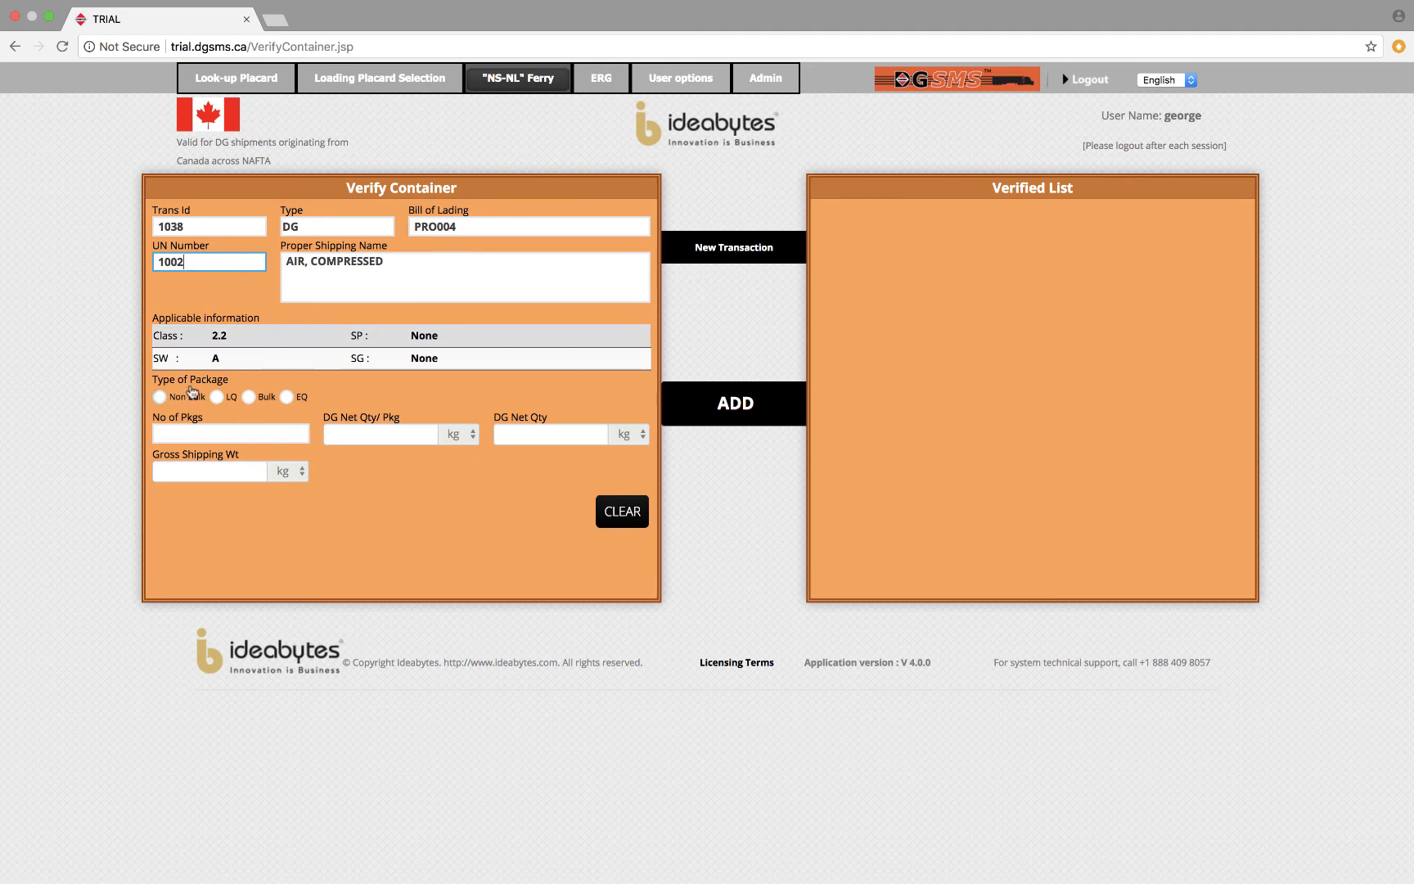
Set the package type to Non Bulk with 10 packages at 50.1 kg net each, and add the compressed air to the verified list.
click(160, 398)
click(243, 432)
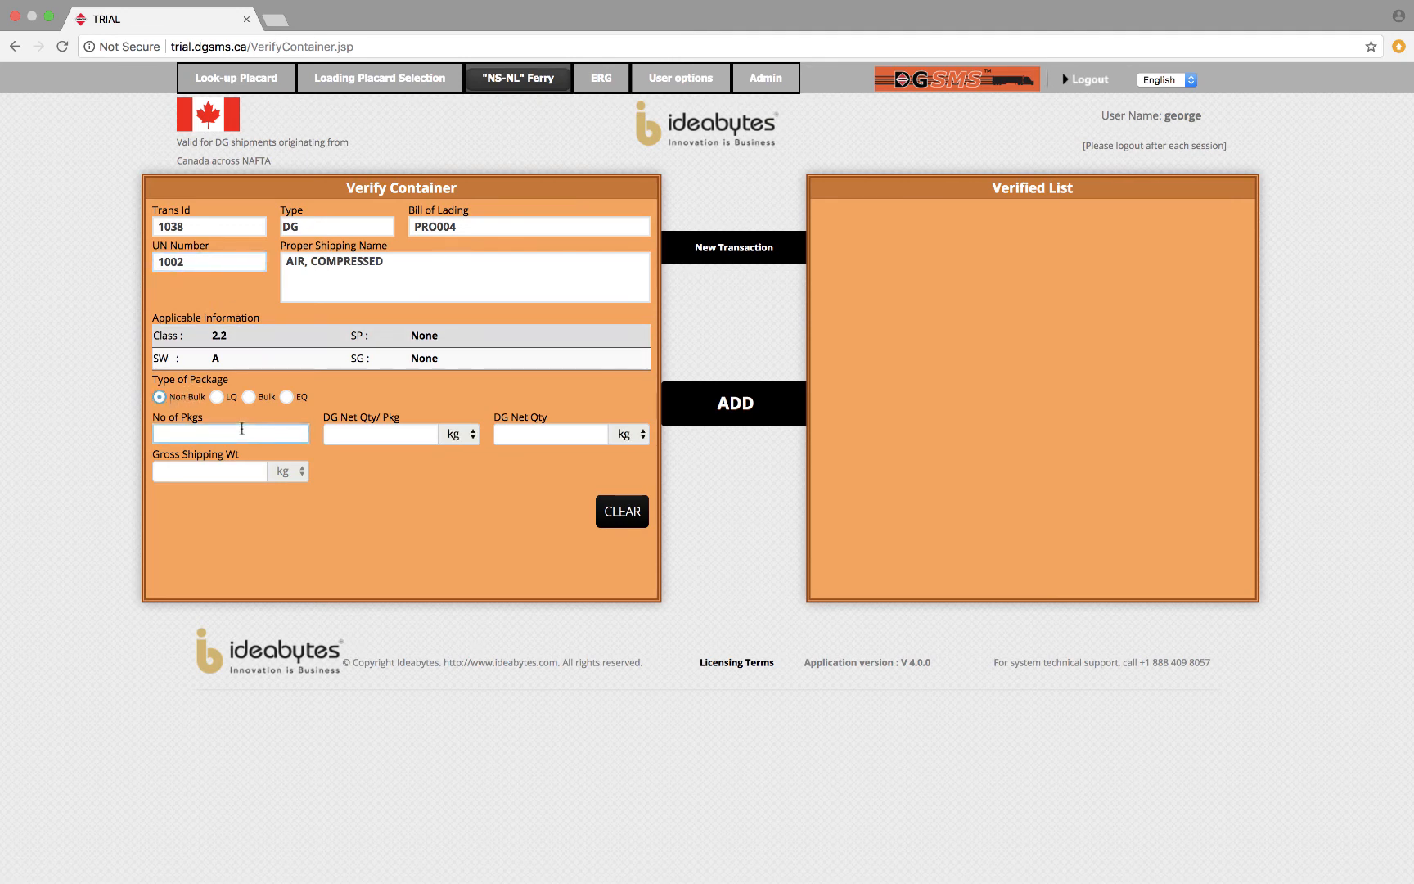
text(10)
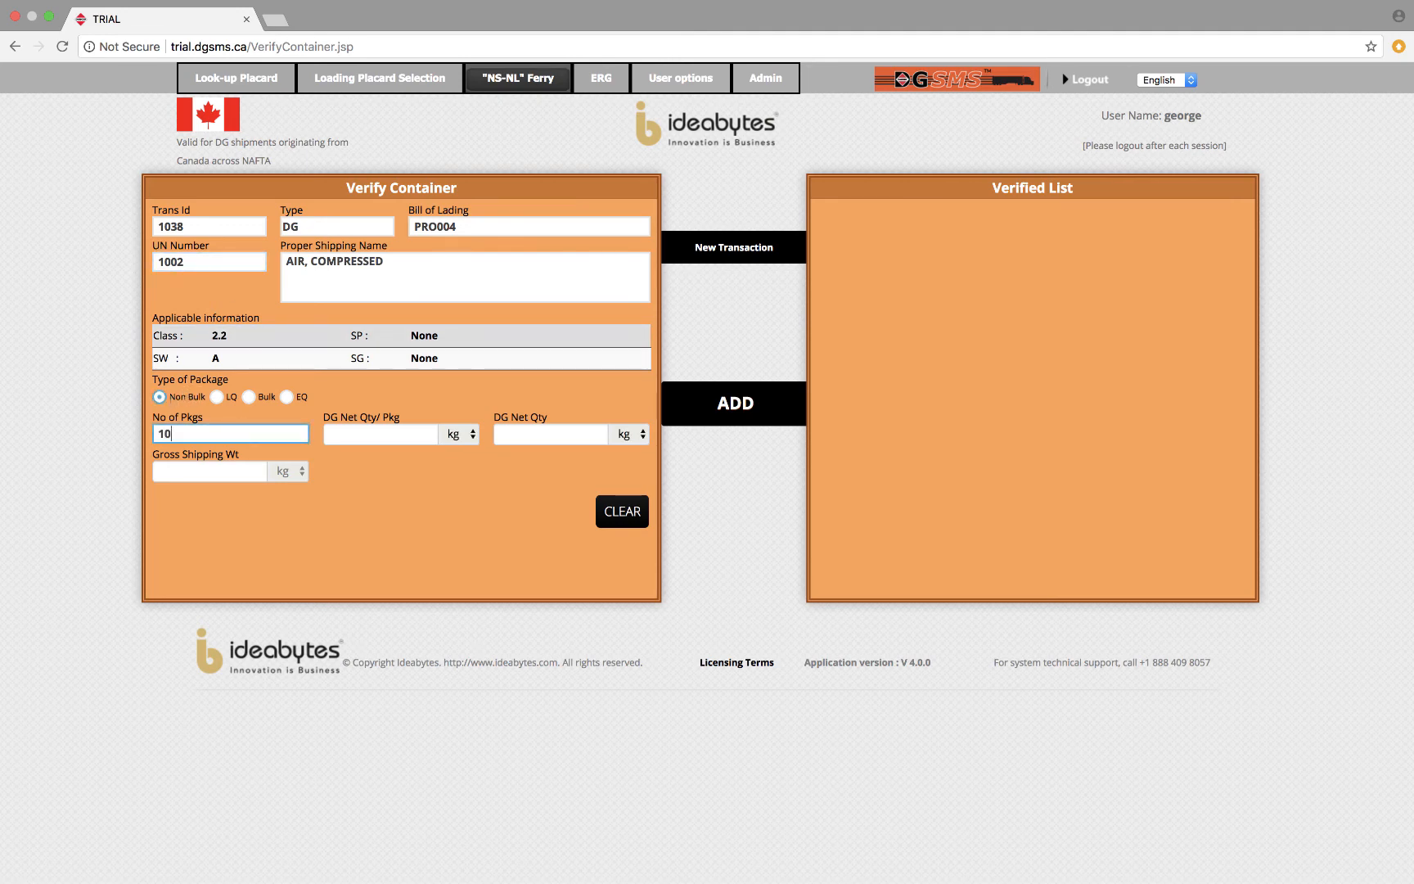
click(387, 437)
text(50.1)
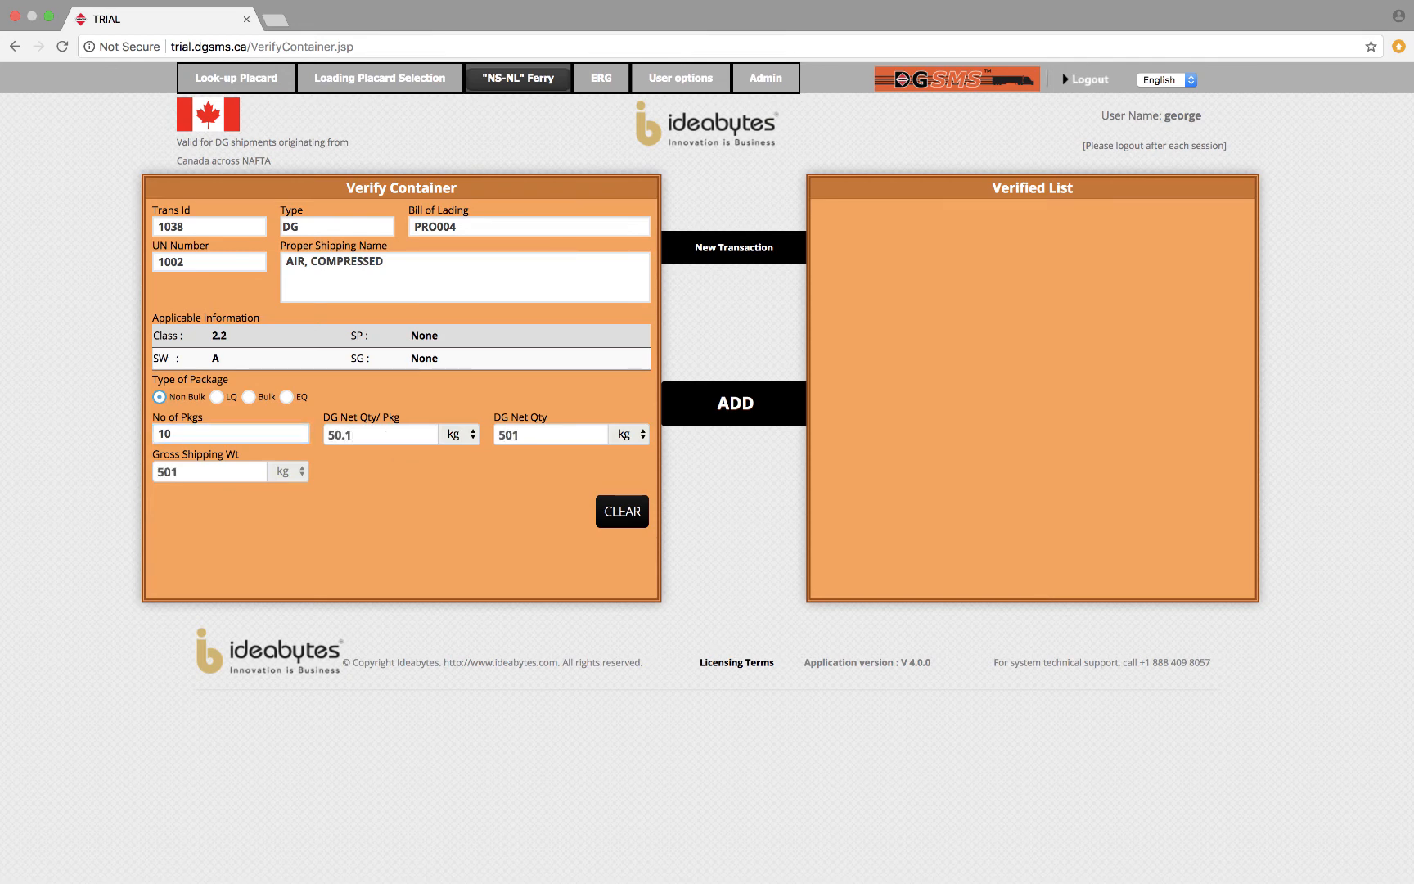
click(754, 407)
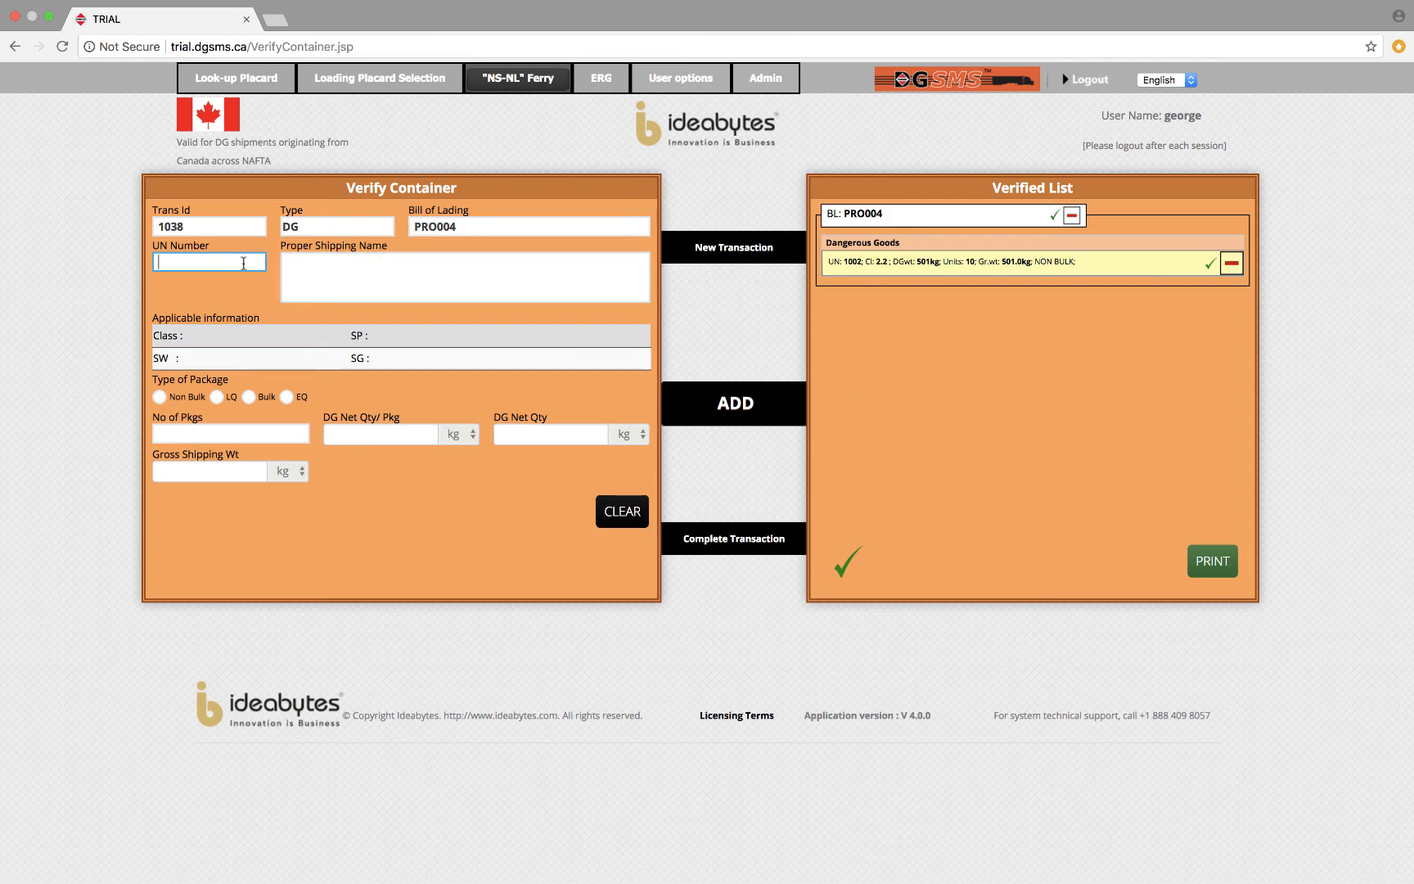
Start another entry under PRO004 with UN number 1203 and the proper shipping name GASOLINE.
text(102)
key(BackSpace)
text(03)
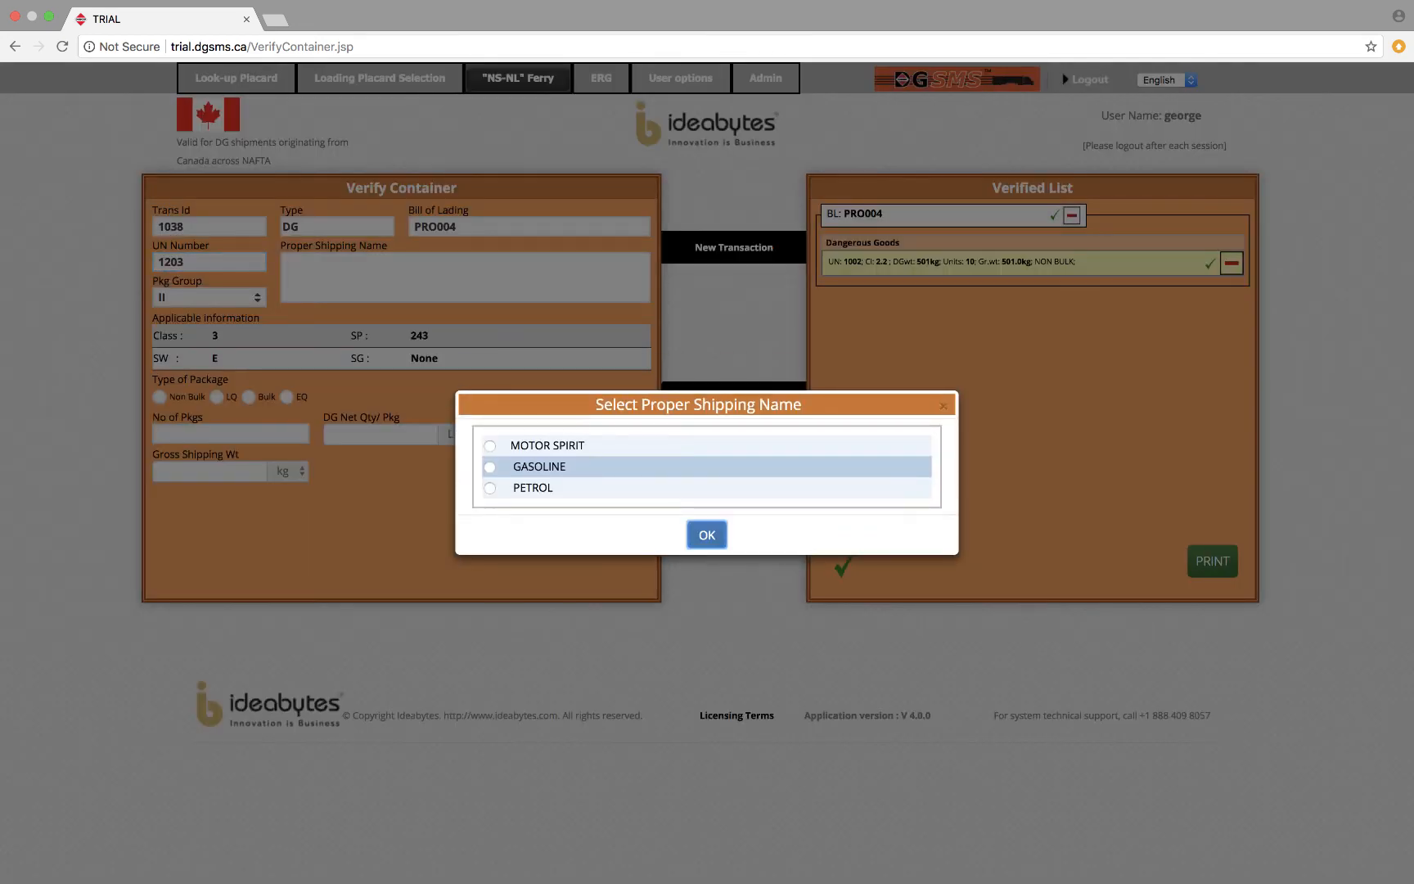
click(490, 468)
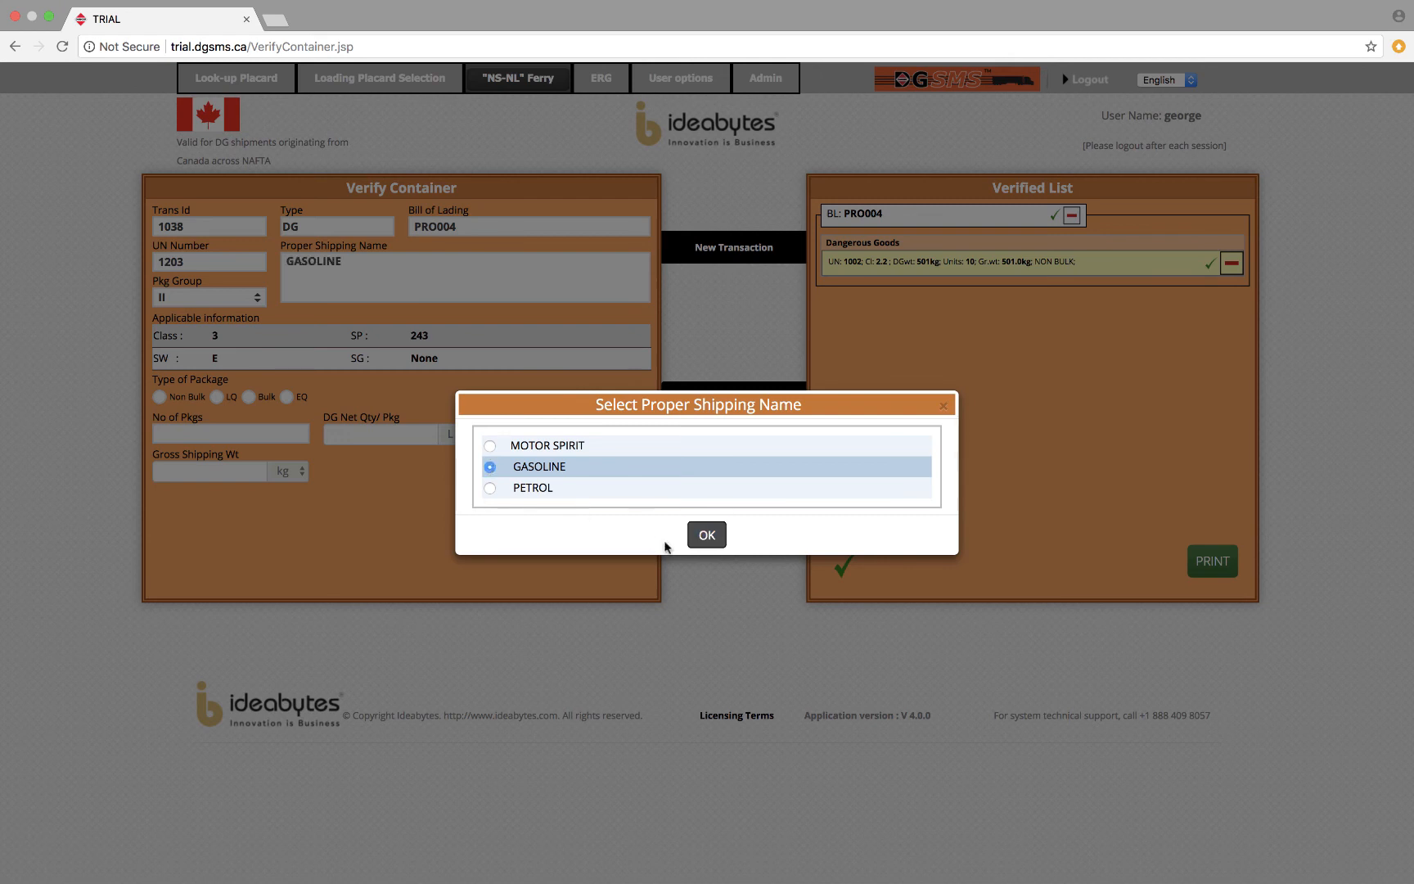
click(707, 536)
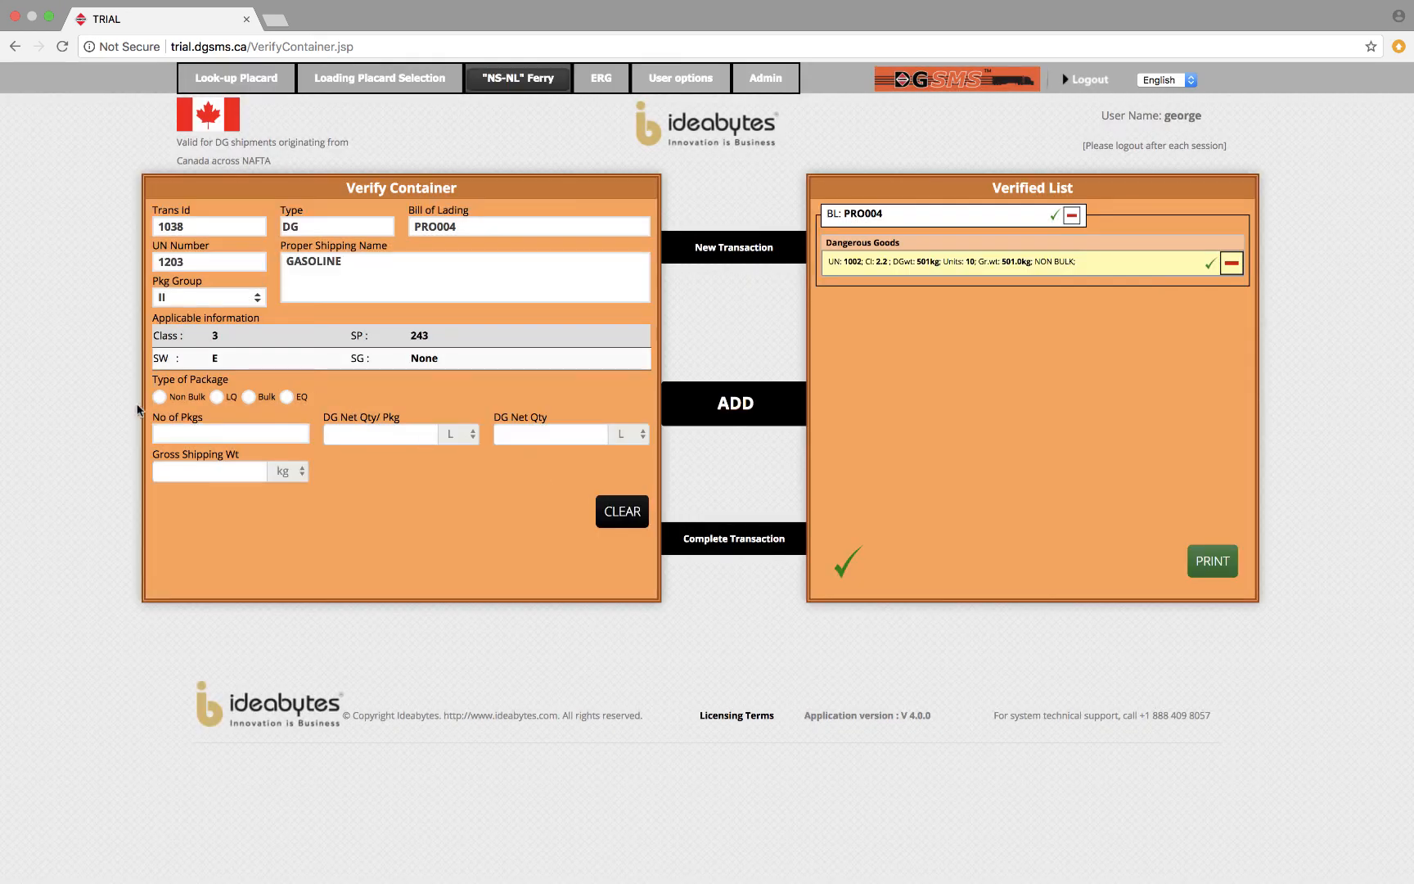
Set the gasoline entry to Non Bulk with 10 packages at 50.1 L net each and add it to the verified list.
click(158, 397)
click(189, 431)
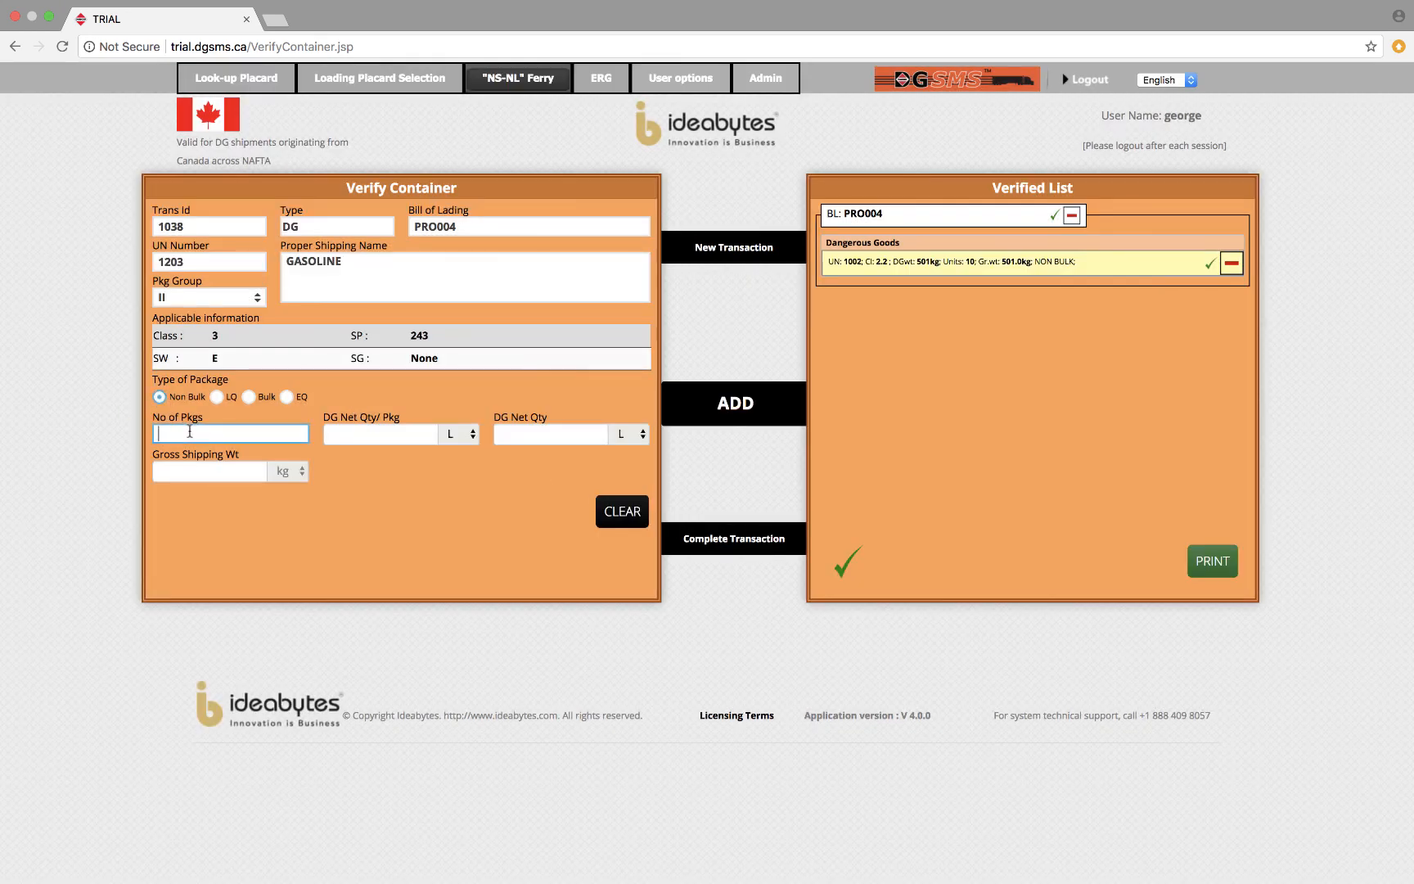
text(10)
key(Tab)
text(50.1)
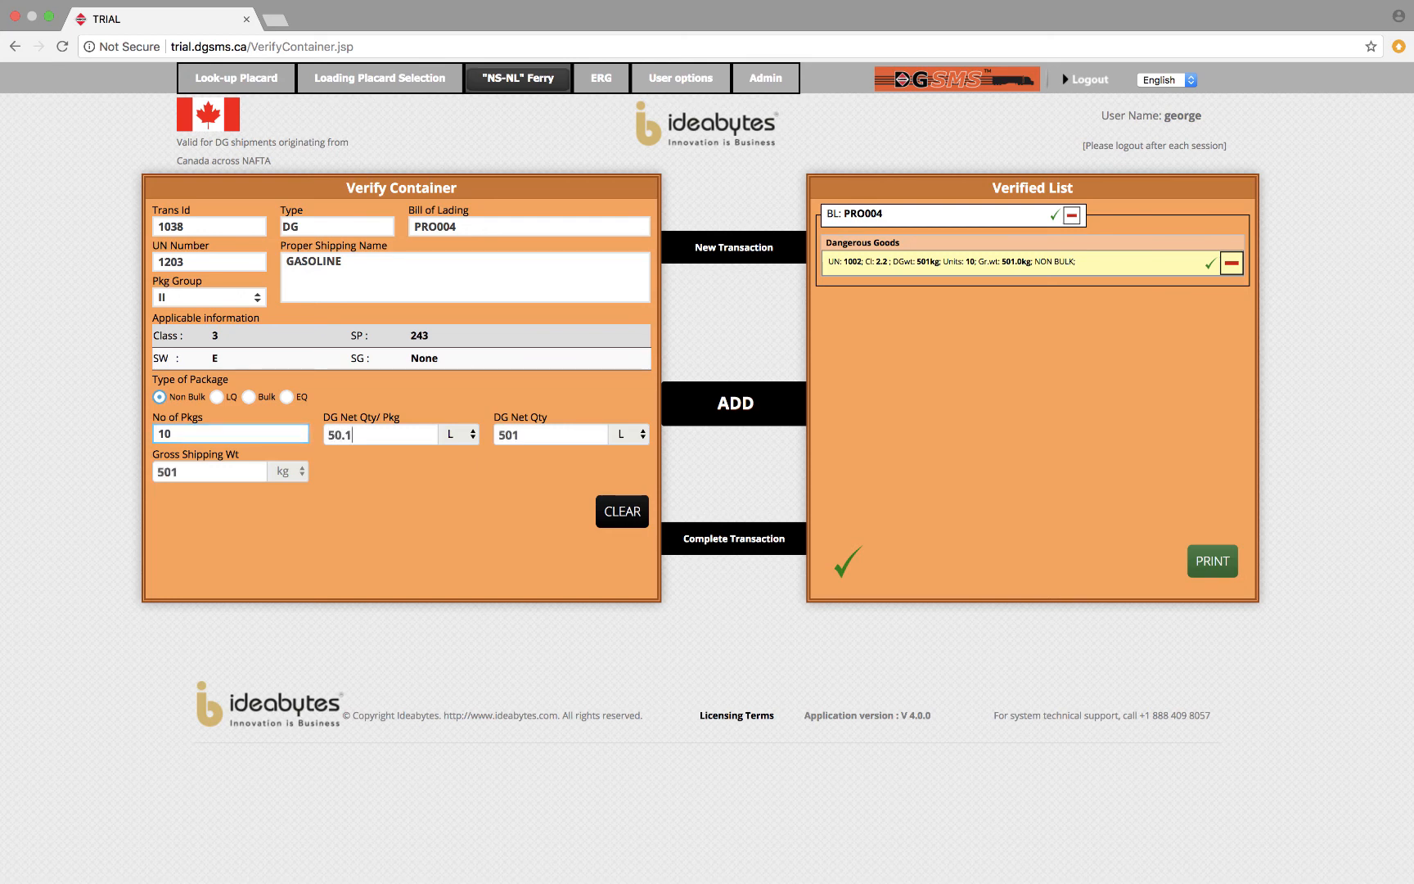
click(745, 414)
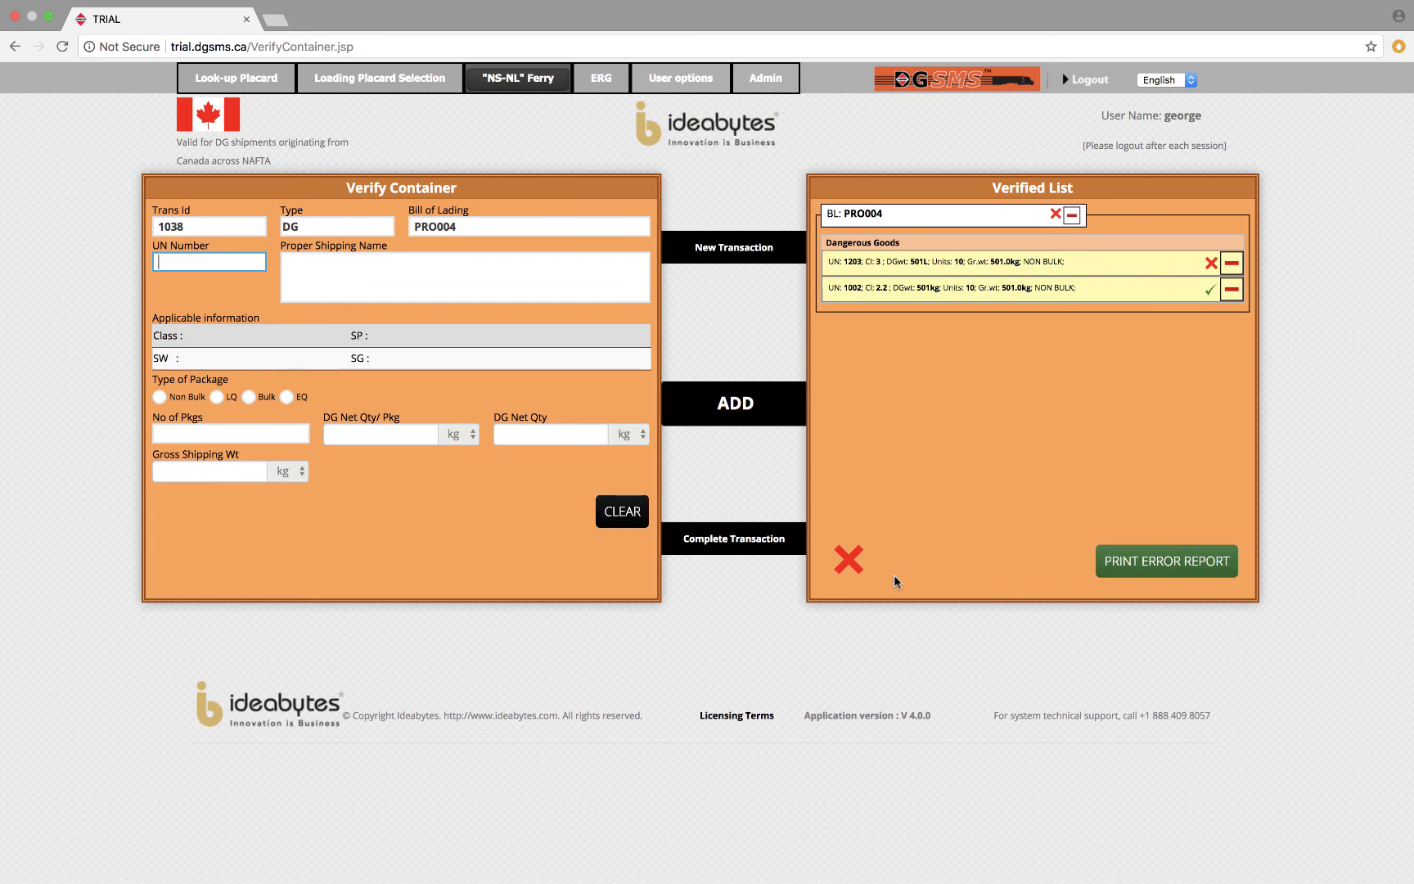
Review the container's segregation error report, close it without printing, and dismiss the completion notice.
click(1197, 567)
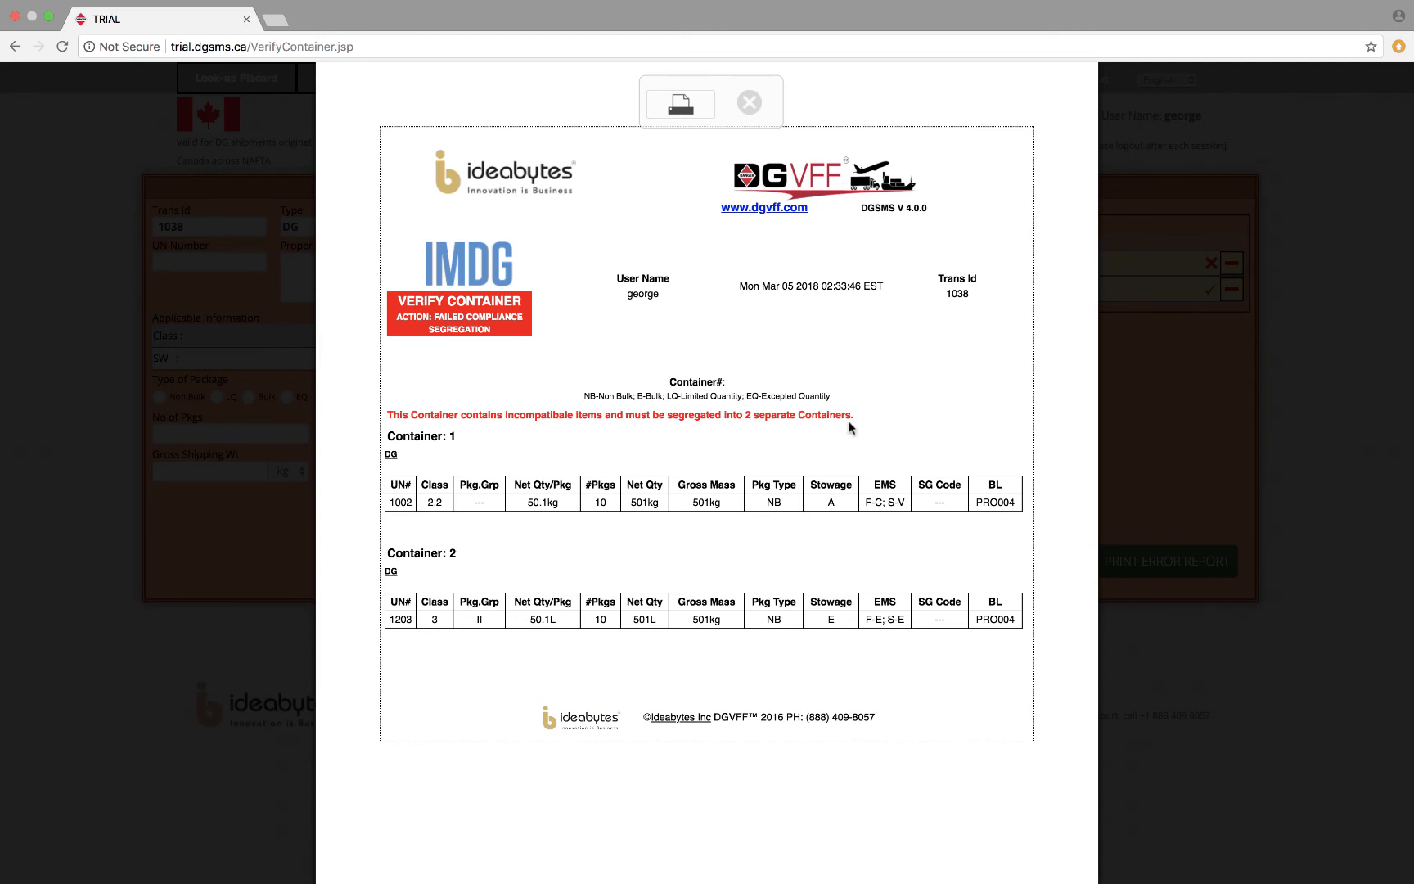
click(750, 104)
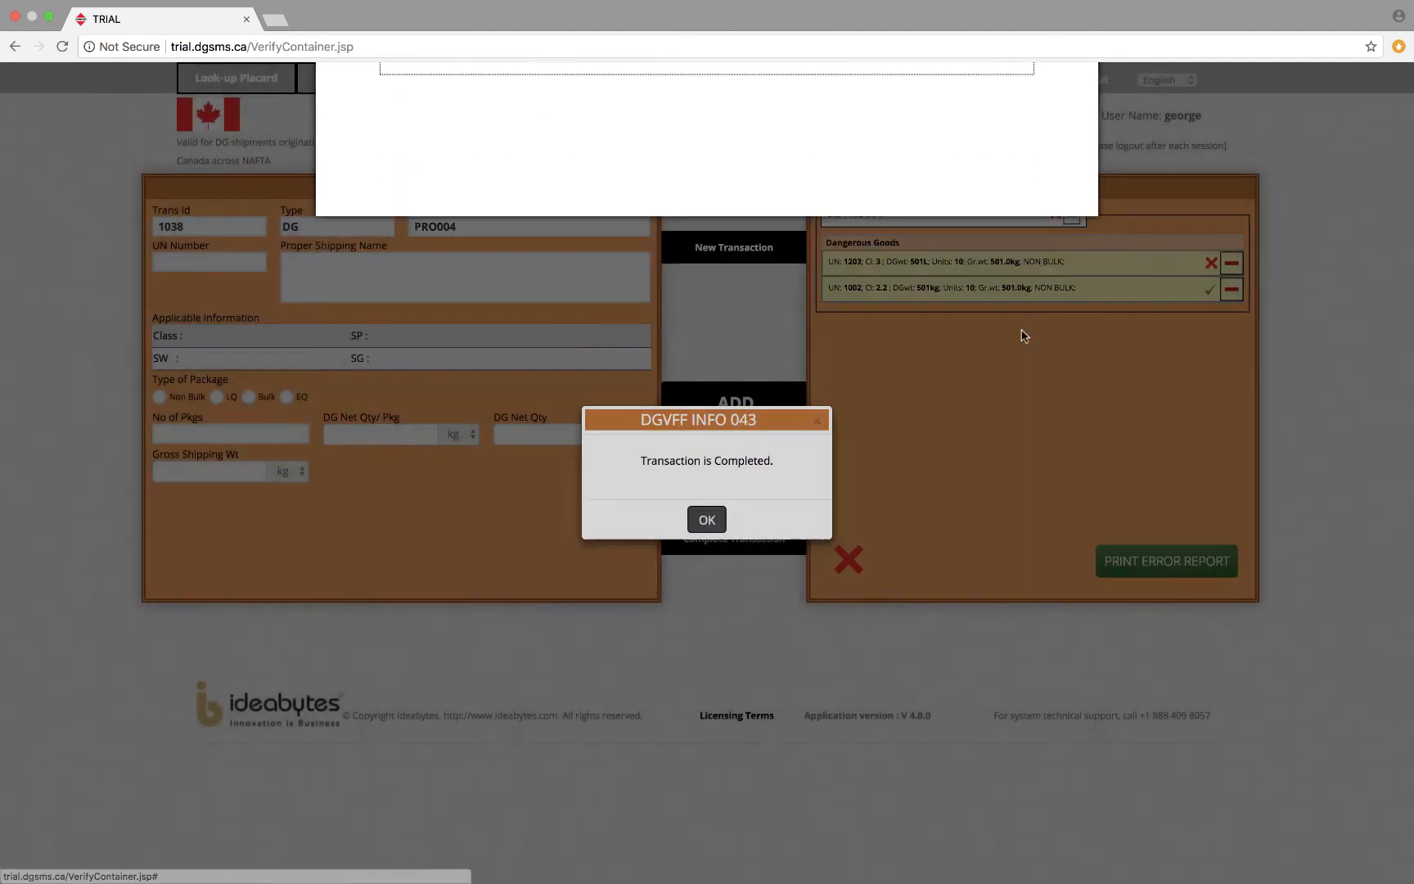
click(725, 526)
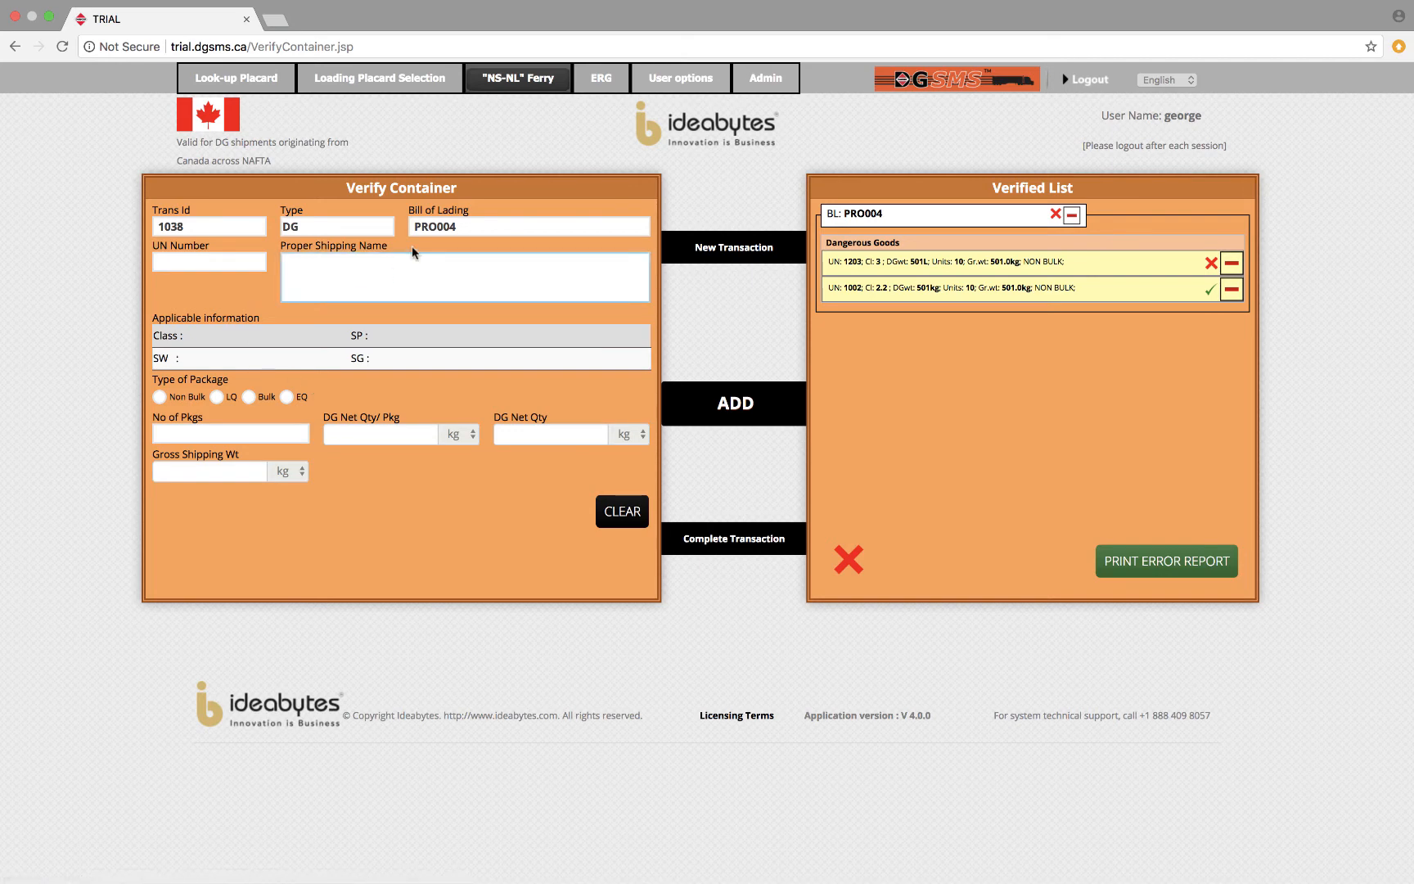
Start a new transaction with bill of lading PRO007, UN number 1203 and the proper shipping name GASOLINE.
click(755, 255)
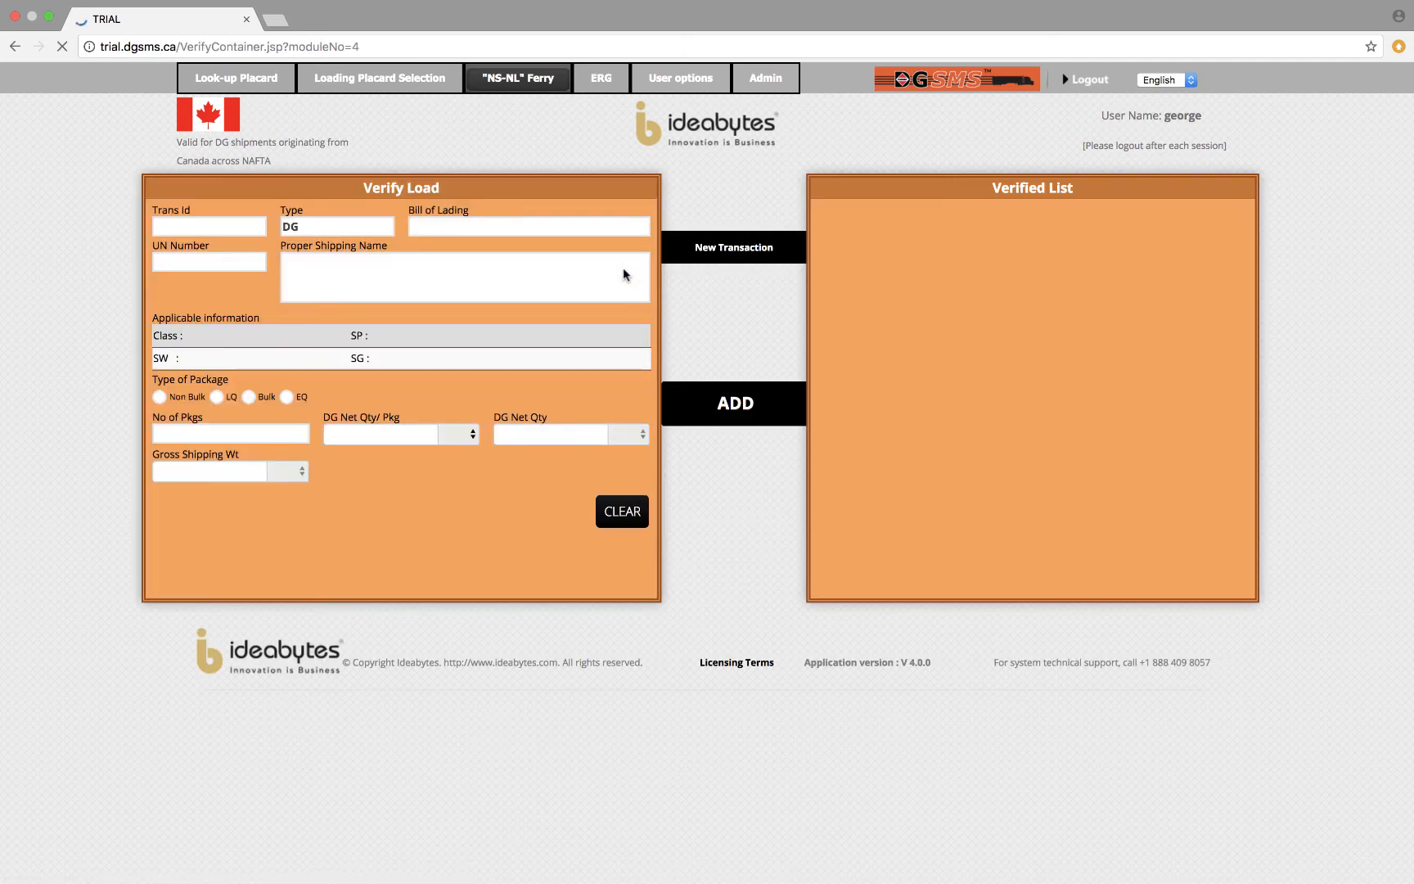
click(442, 226)
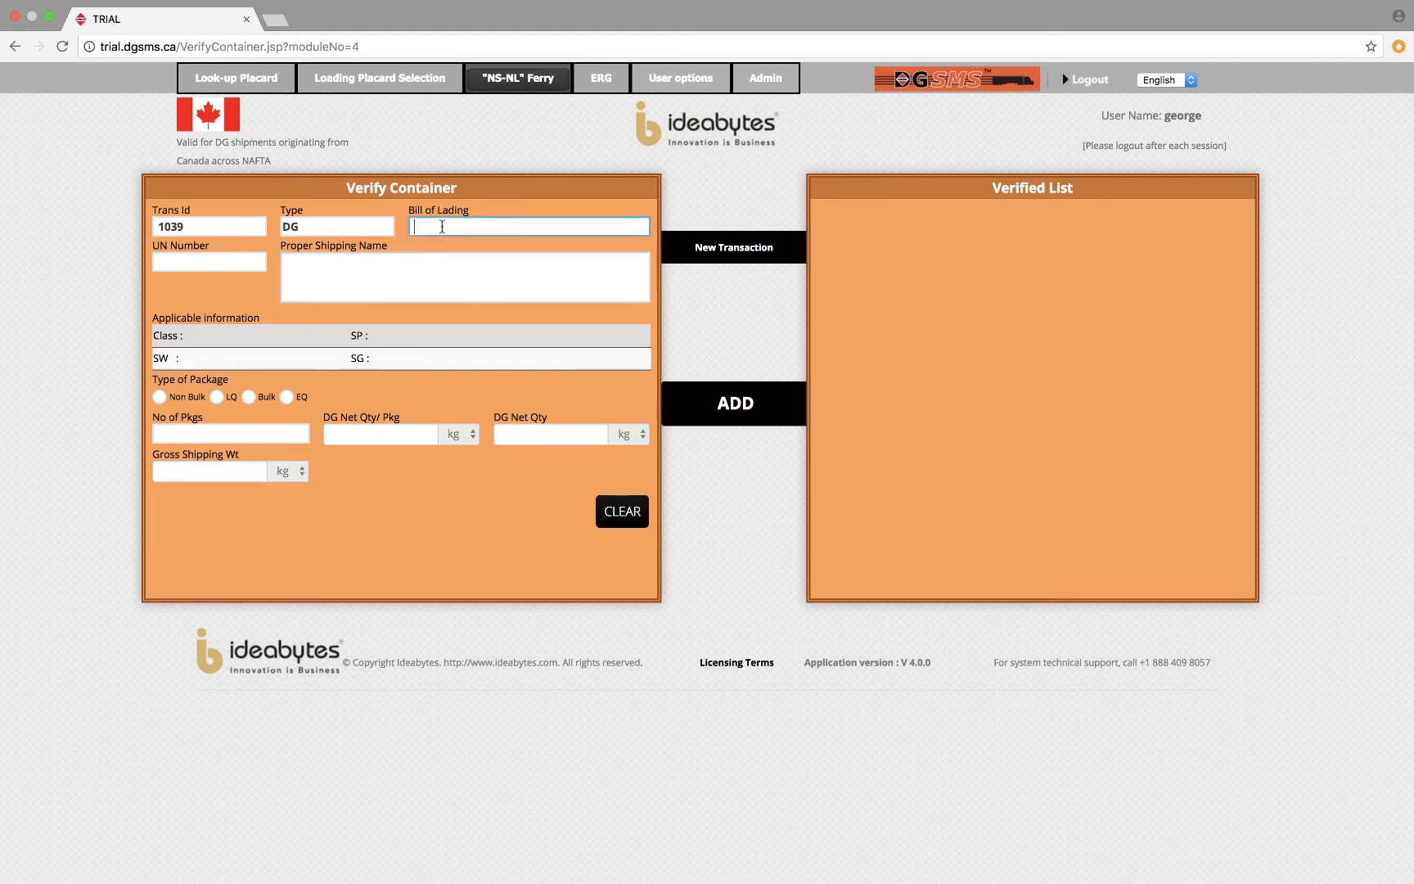
text(PR)
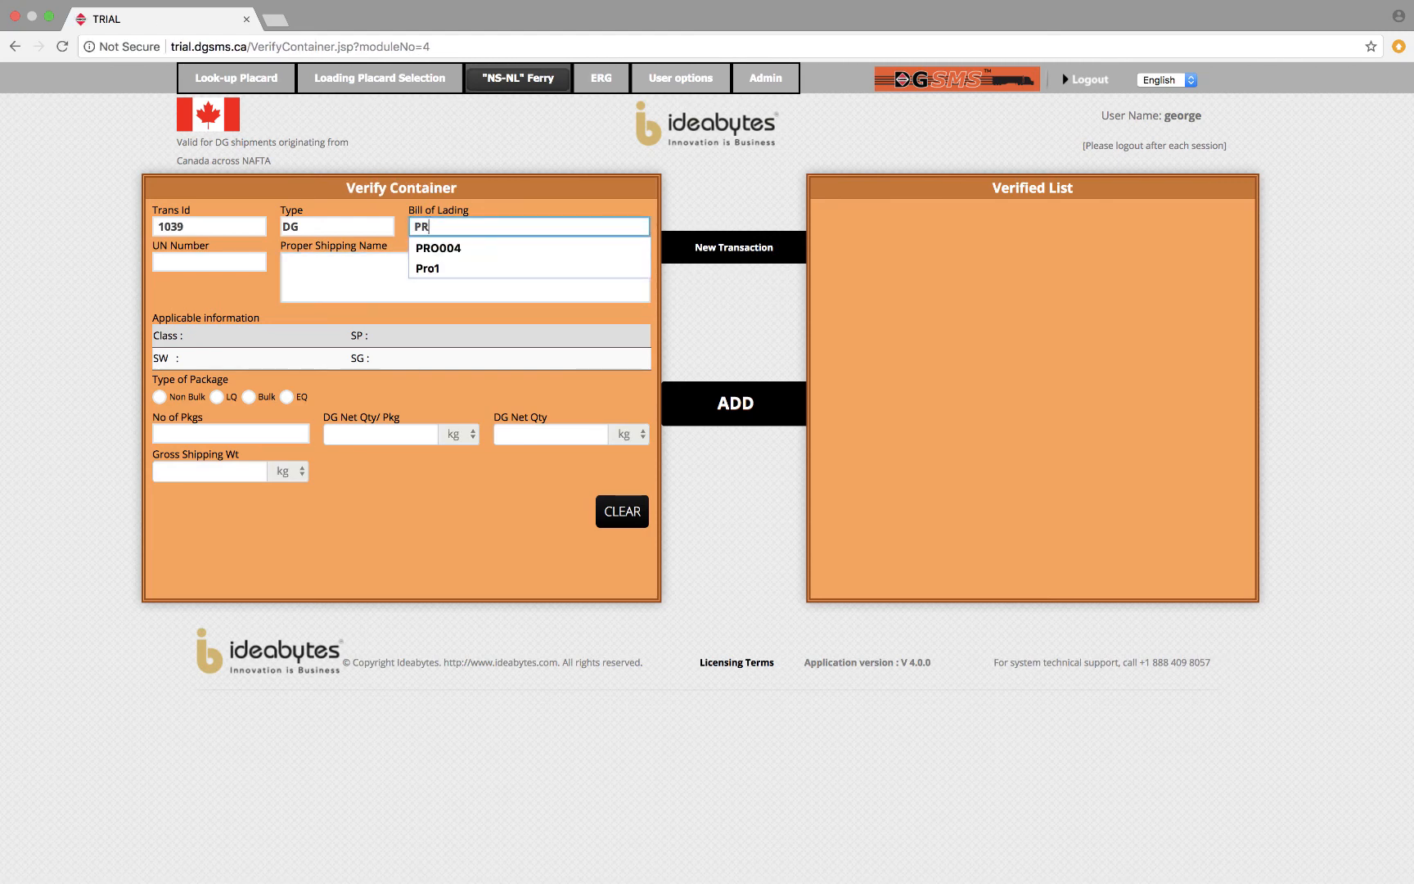
text(O007)
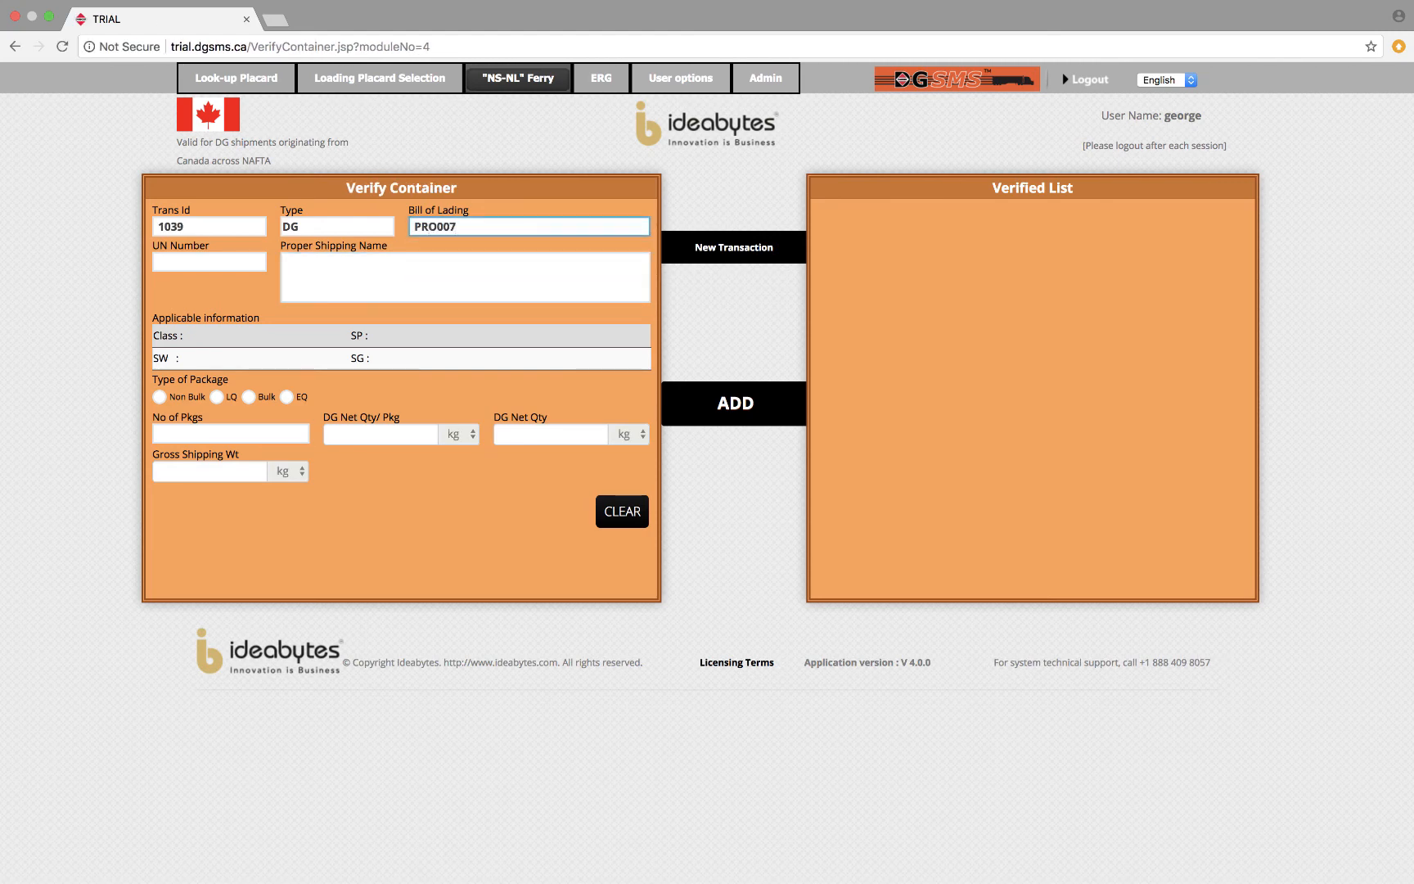
key(Tab)
text(10)
text(203)
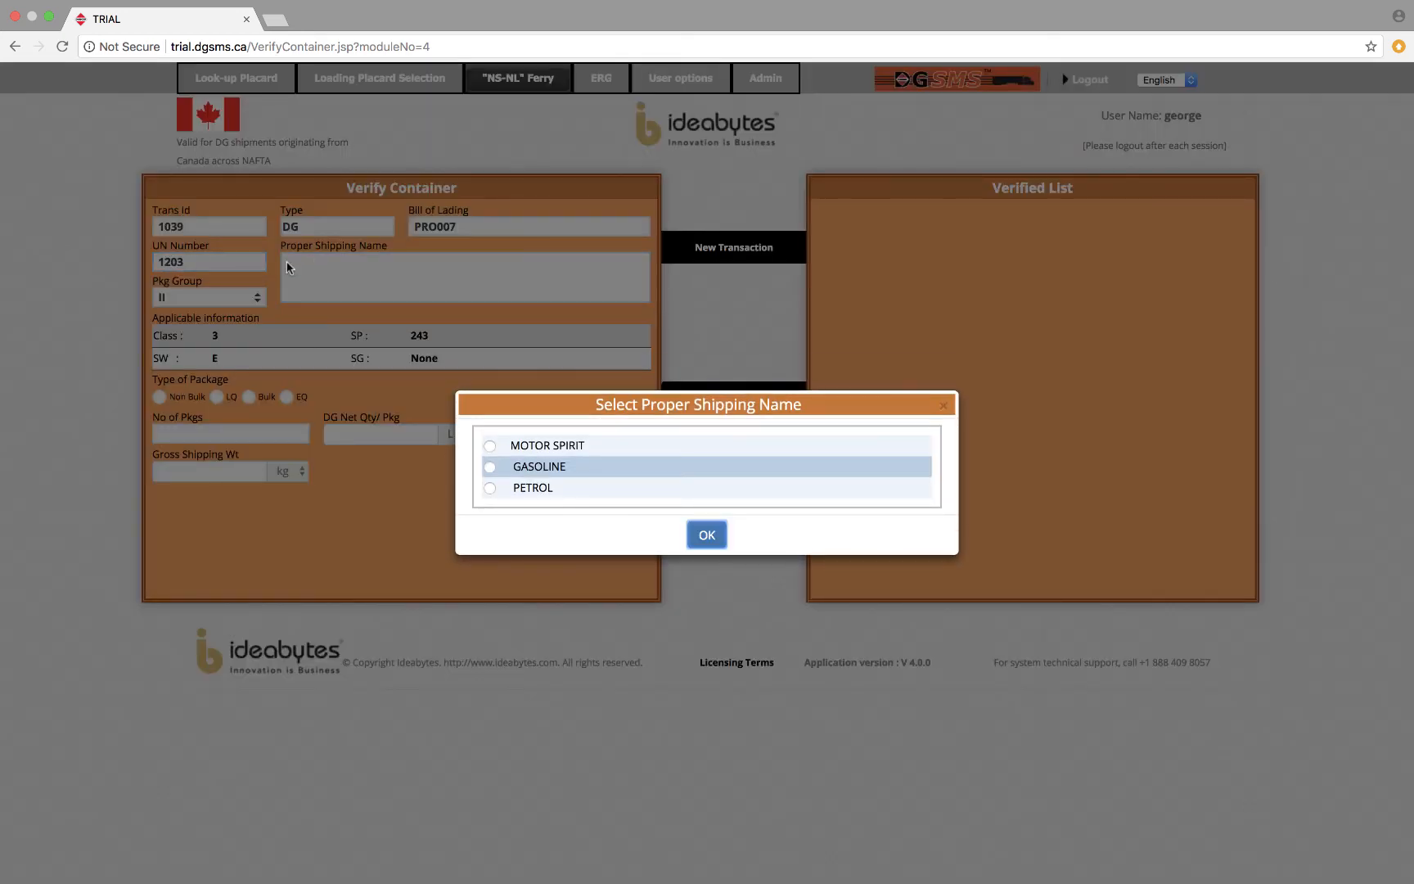
click(490, 467)
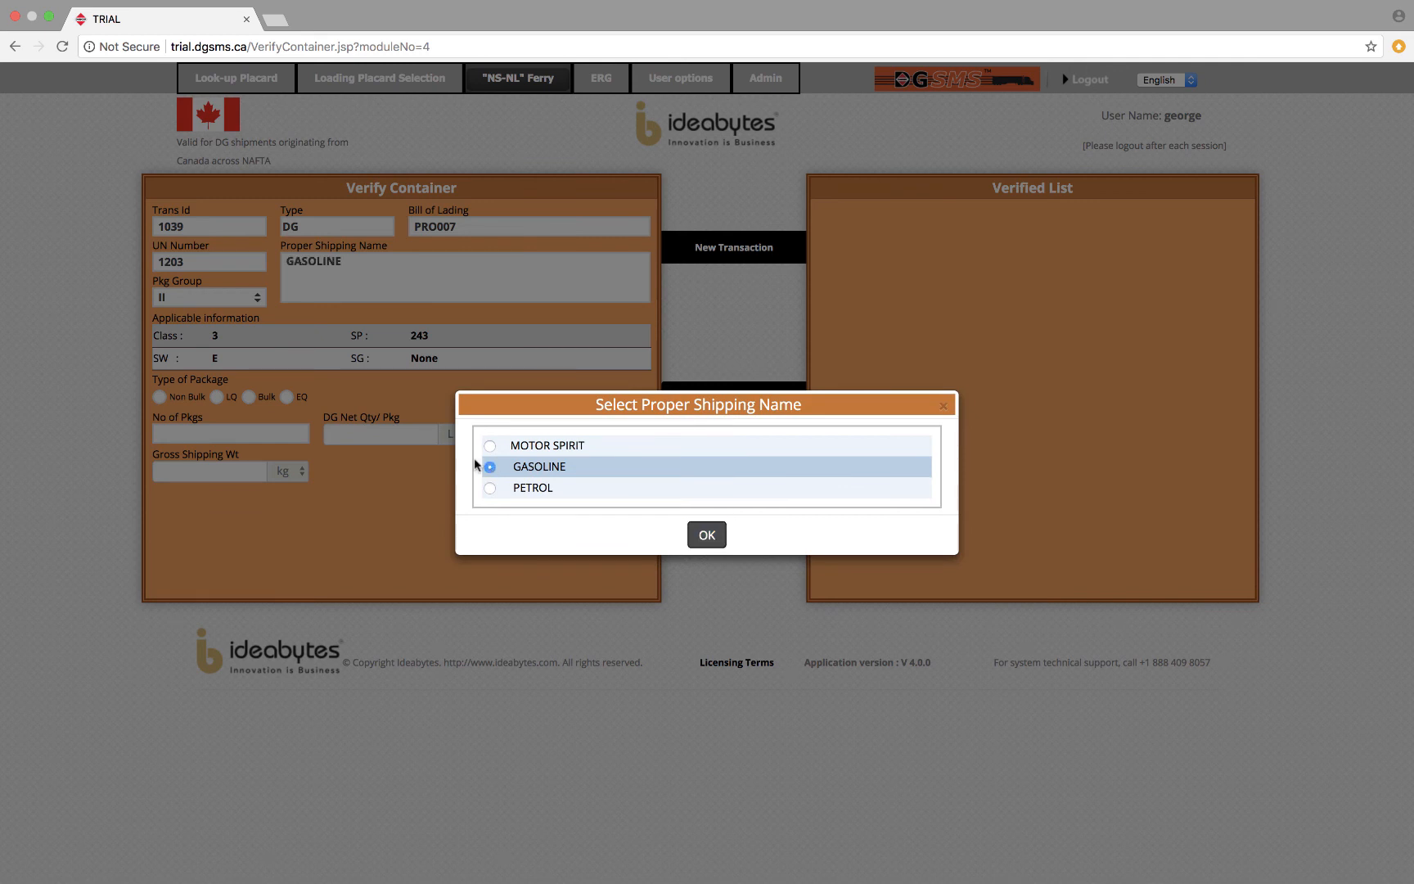
click(707, 534)
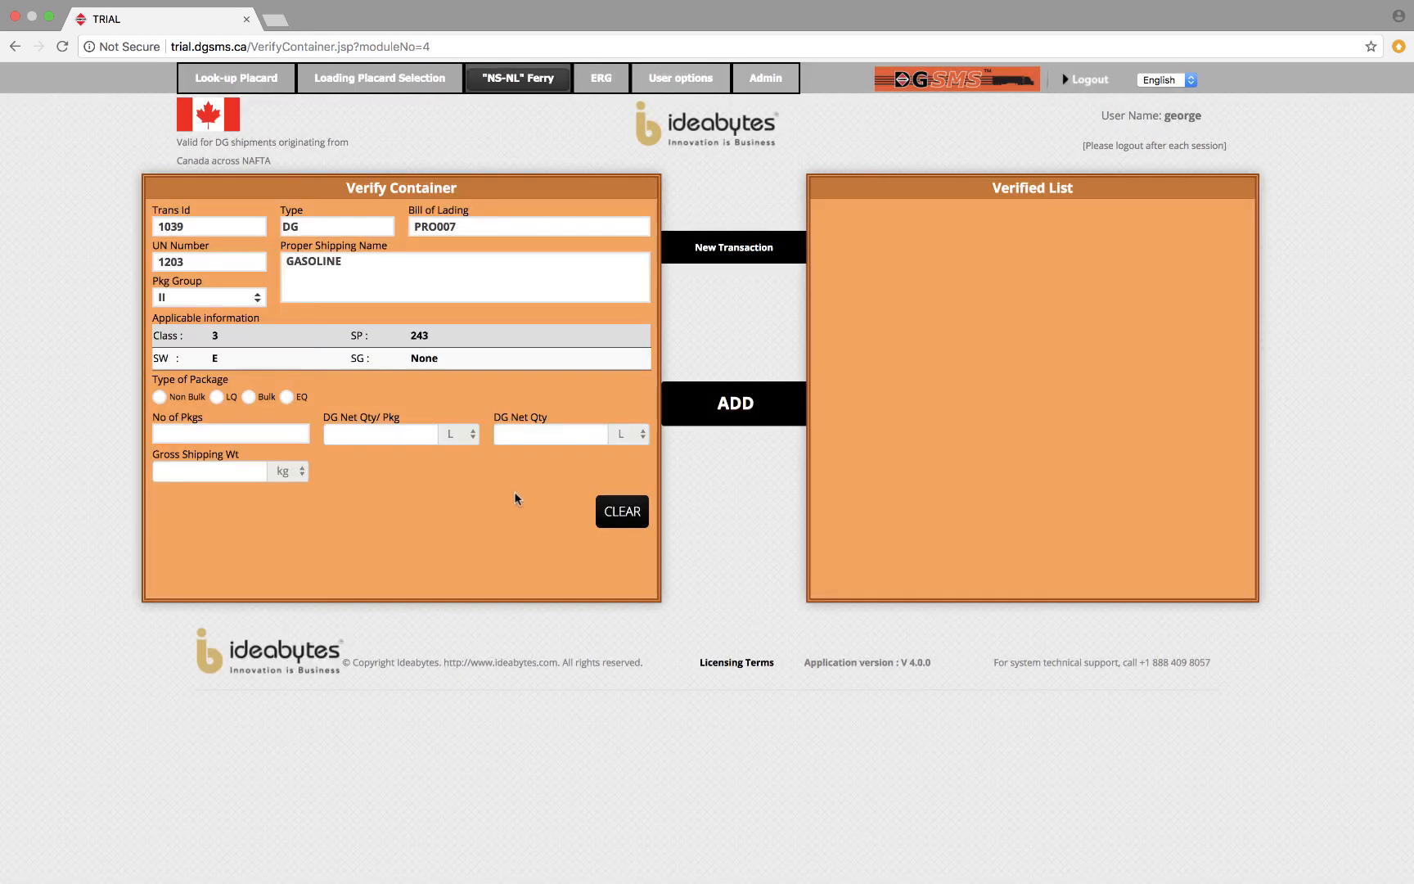
Set the gasoline's package type to LQ with Strong Outer Packaging as the outer package material.
click(217, 398)
click(275, 437)
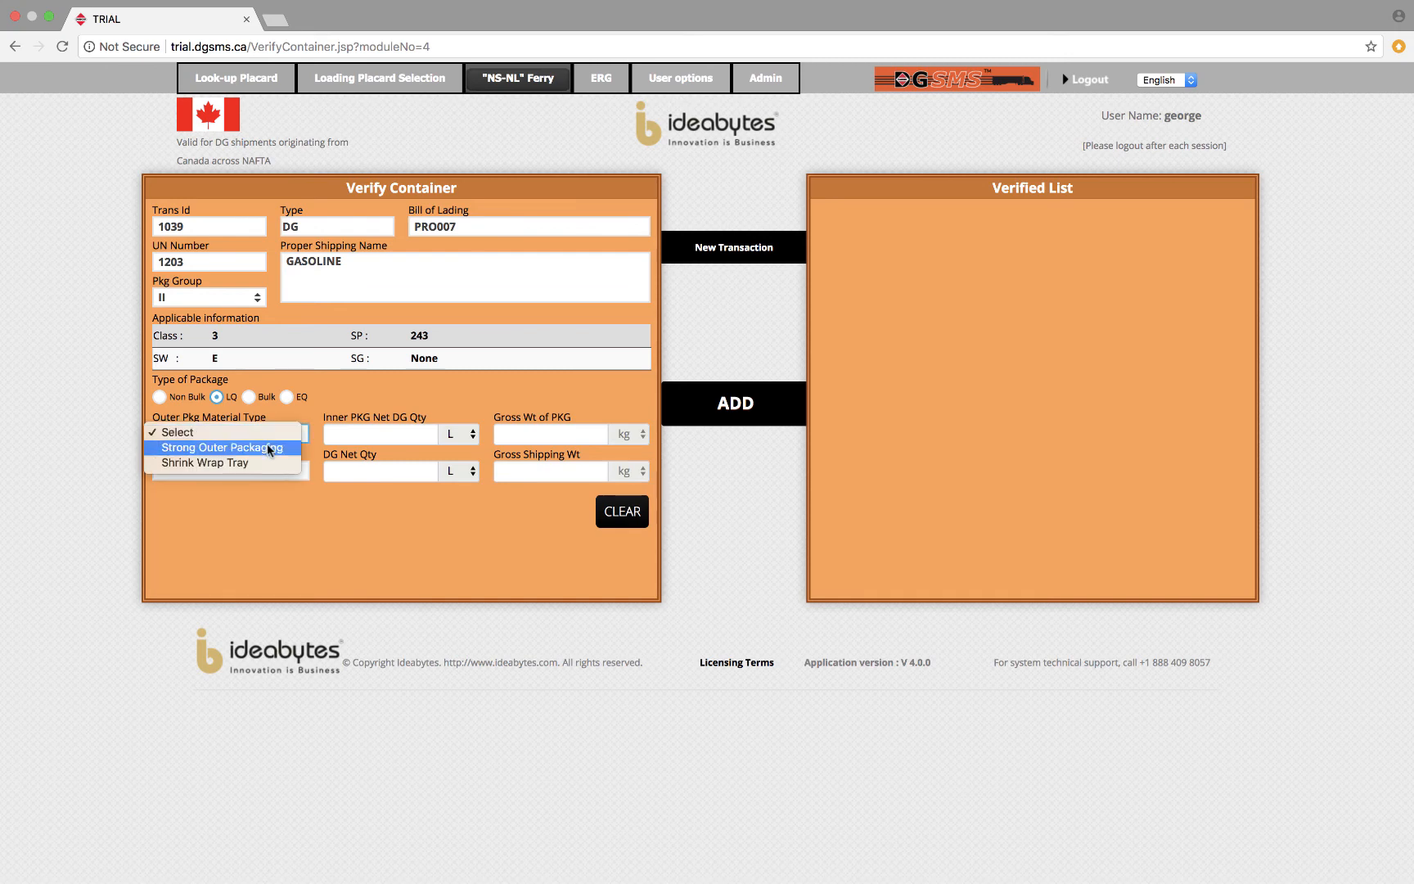
click(269, 449)
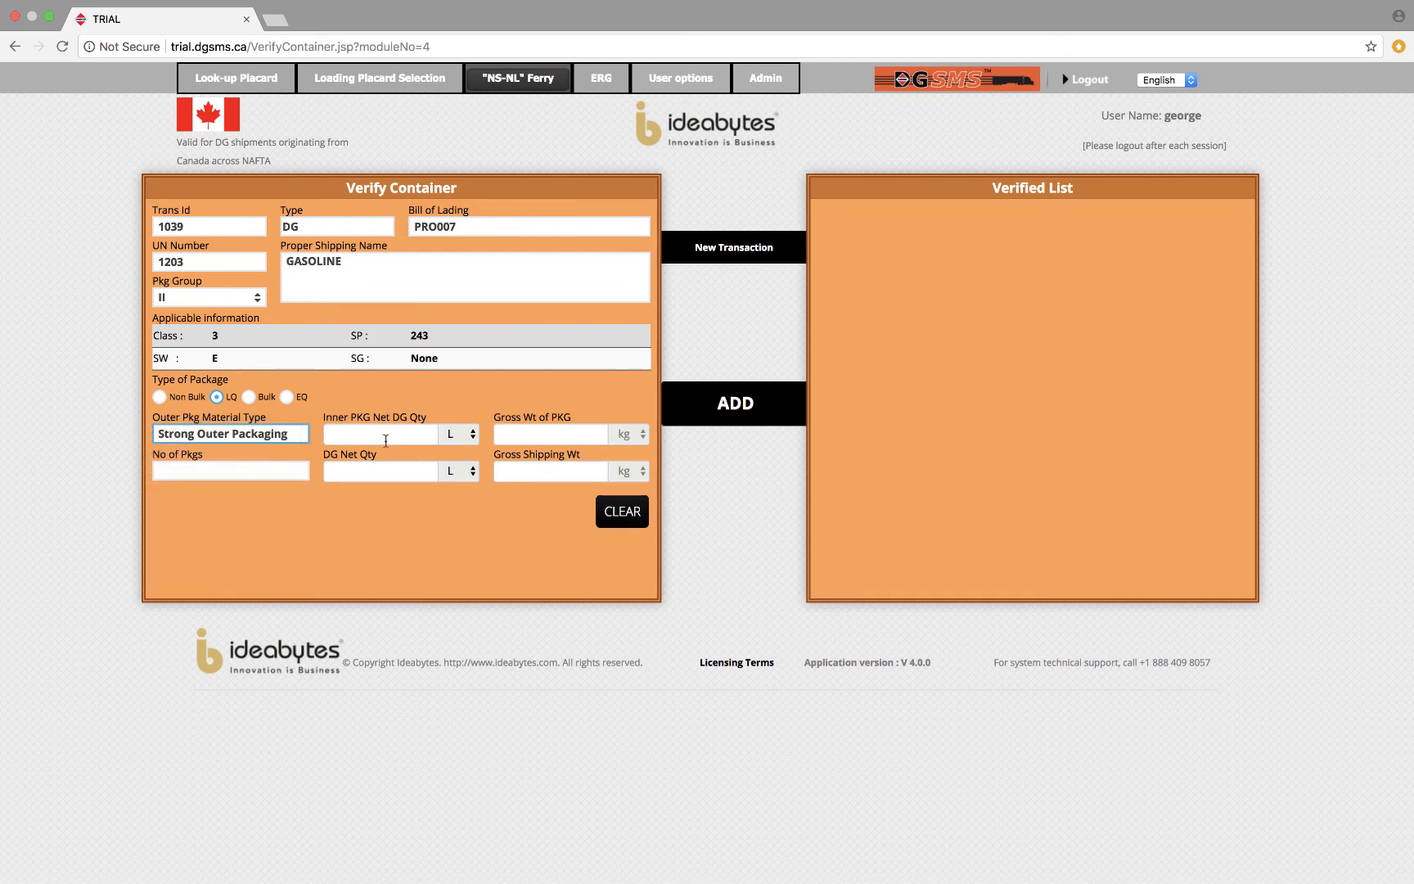
Try an inner package net quantity of 10 L for the limited-quantity gasoline and dismiss the error.
click(394, 435)
text(10)
key(Tab)
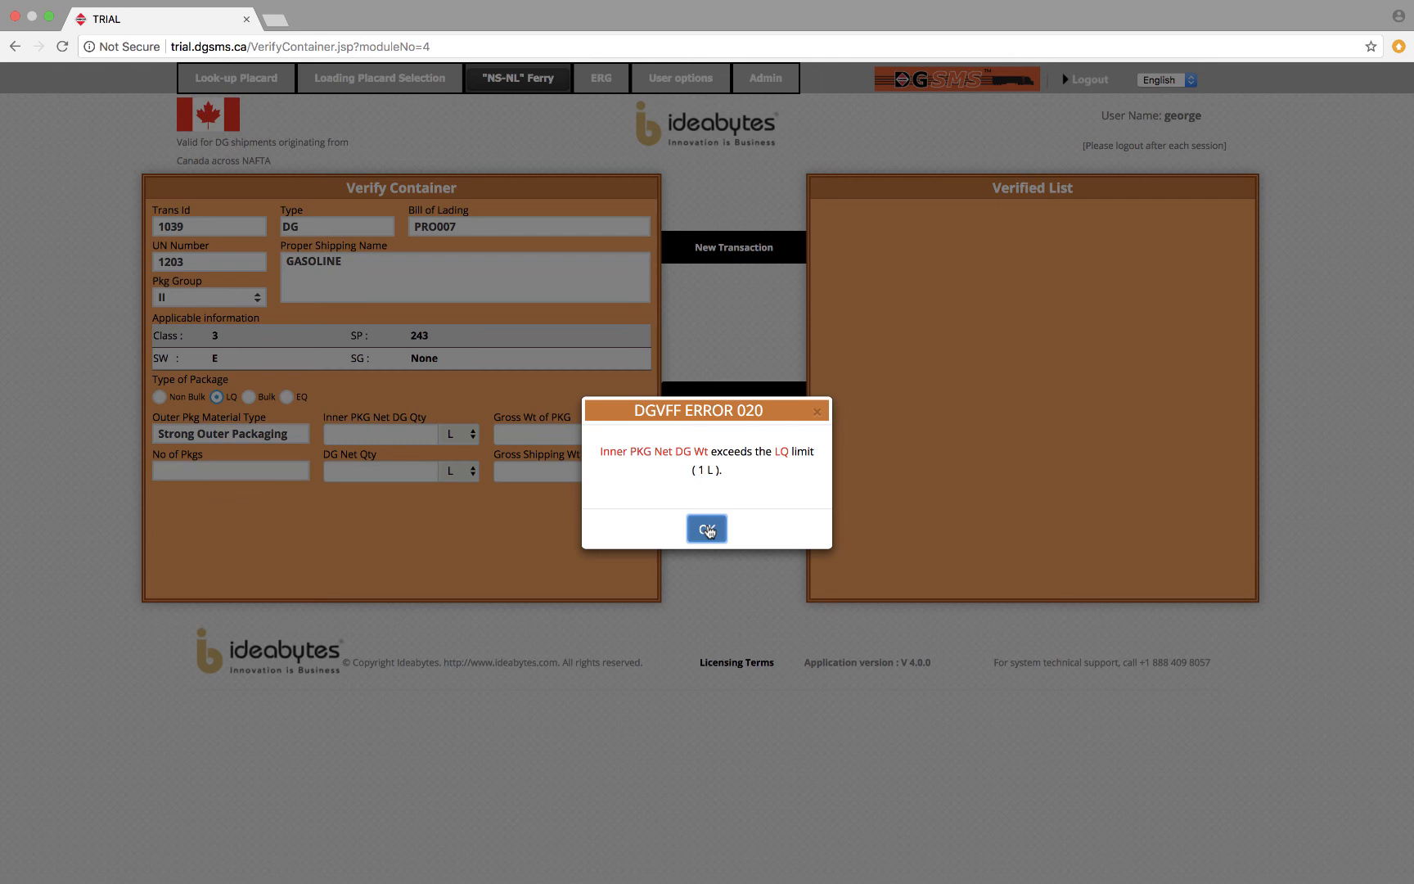
click(709, 532)
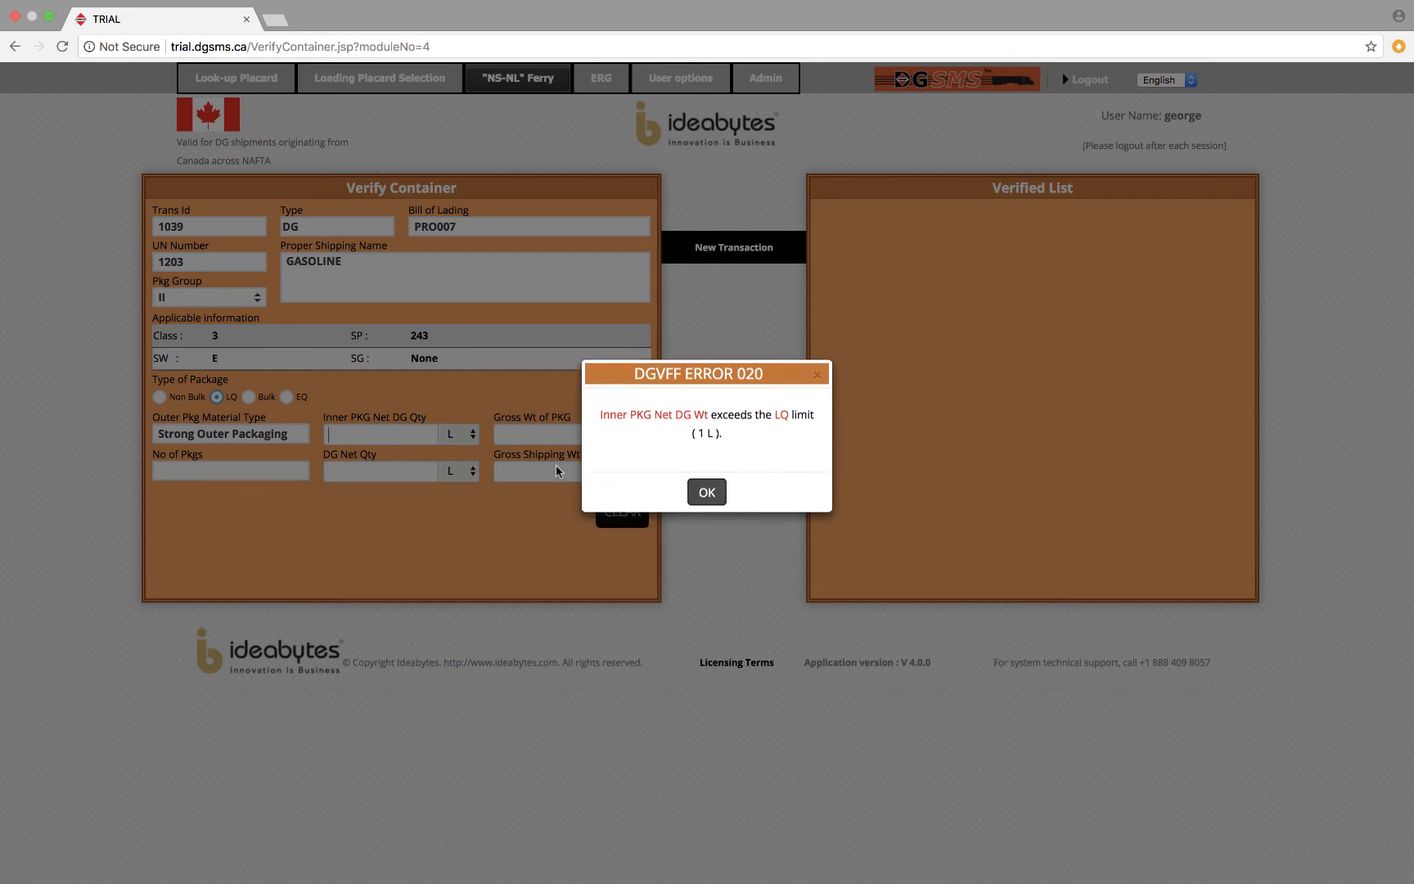
Set the gasoline's inner package net quantity to 1 L with 100 packages and add it to the verified list.
text(1)
click(549, 434)
text(1)
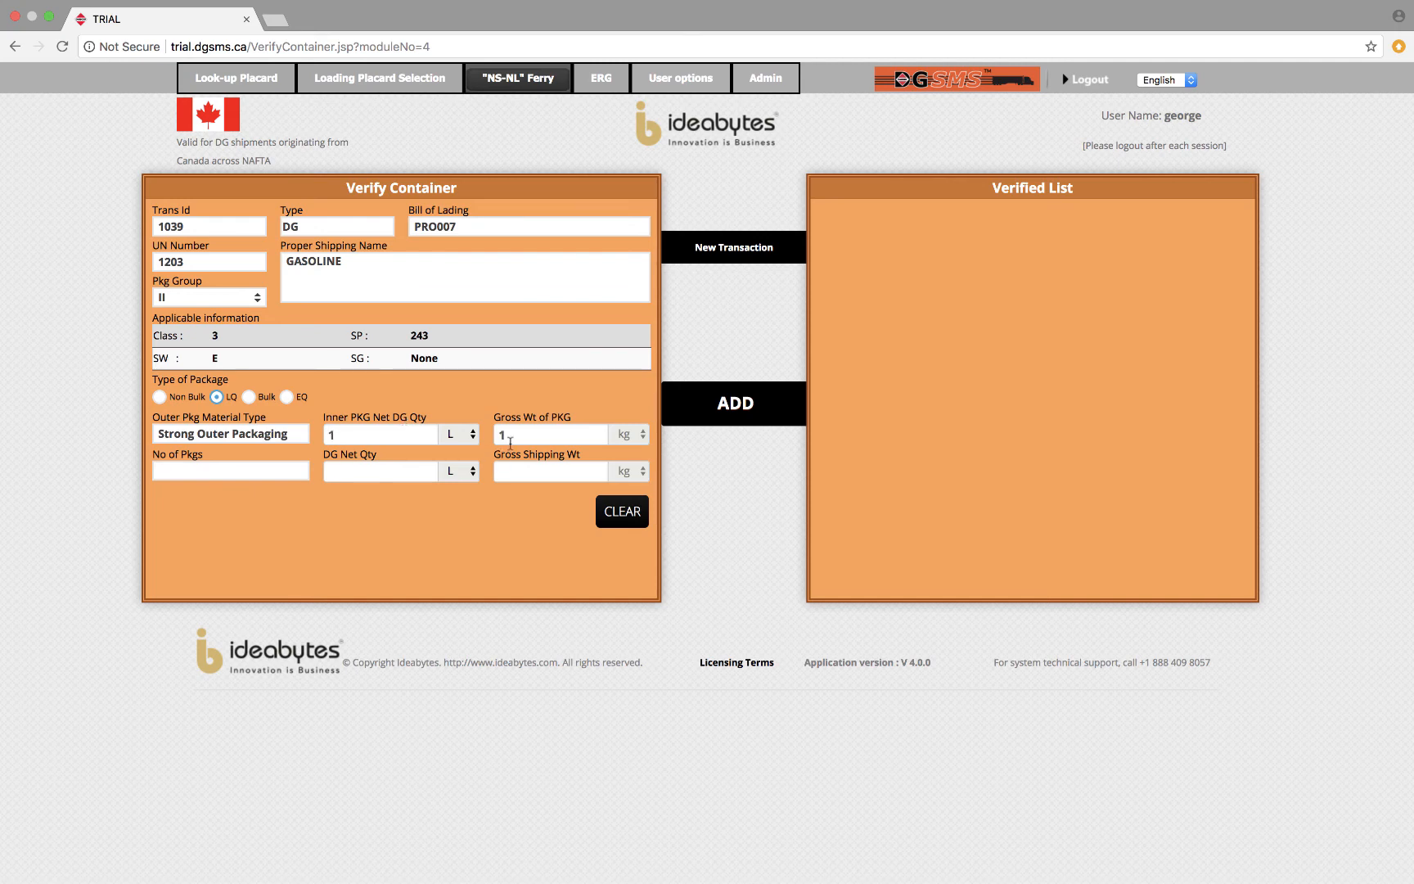
click(253, 469)
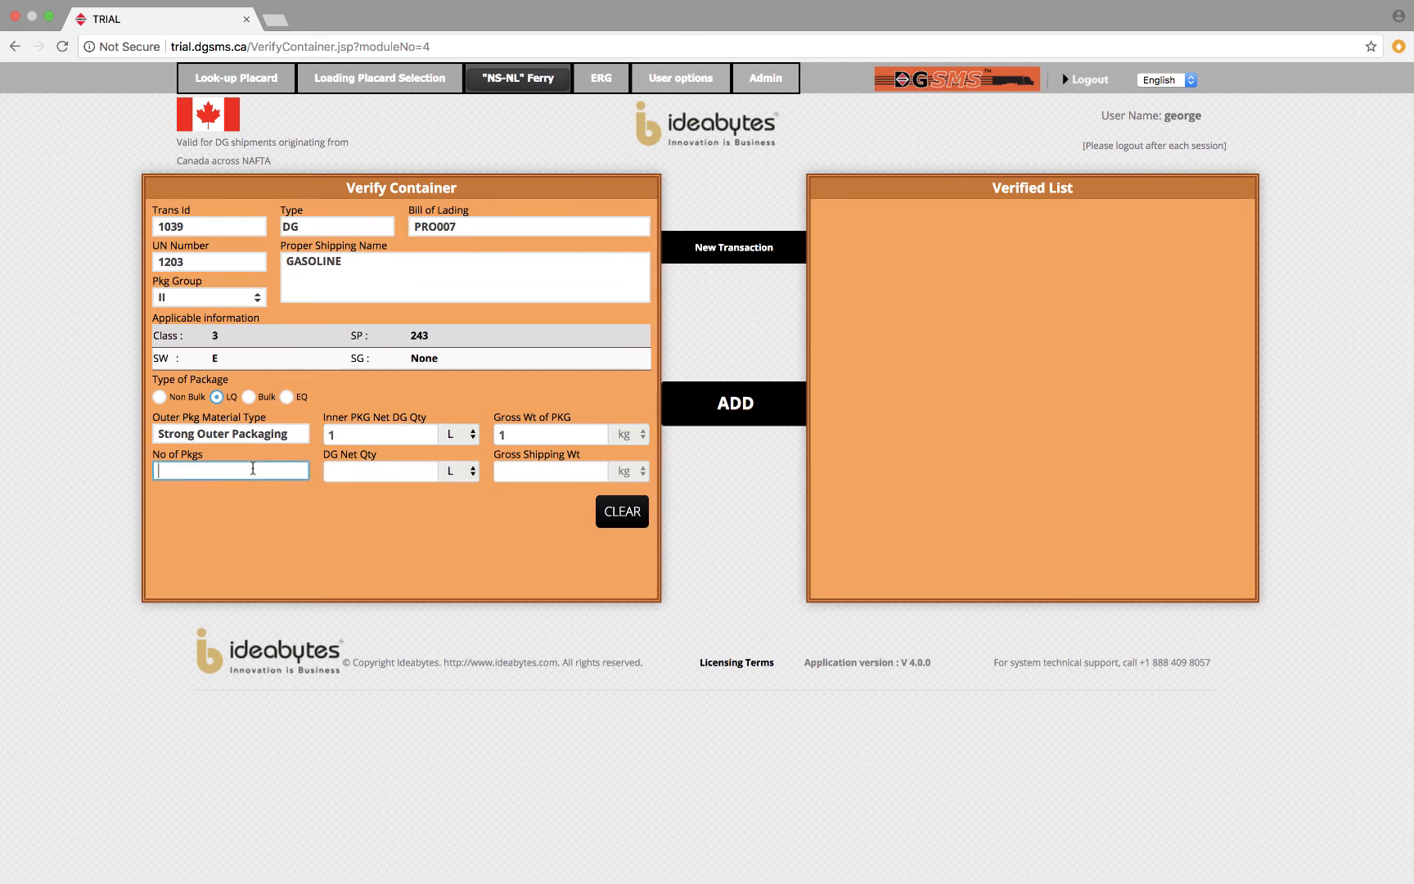
text(100)
click(736, 403)
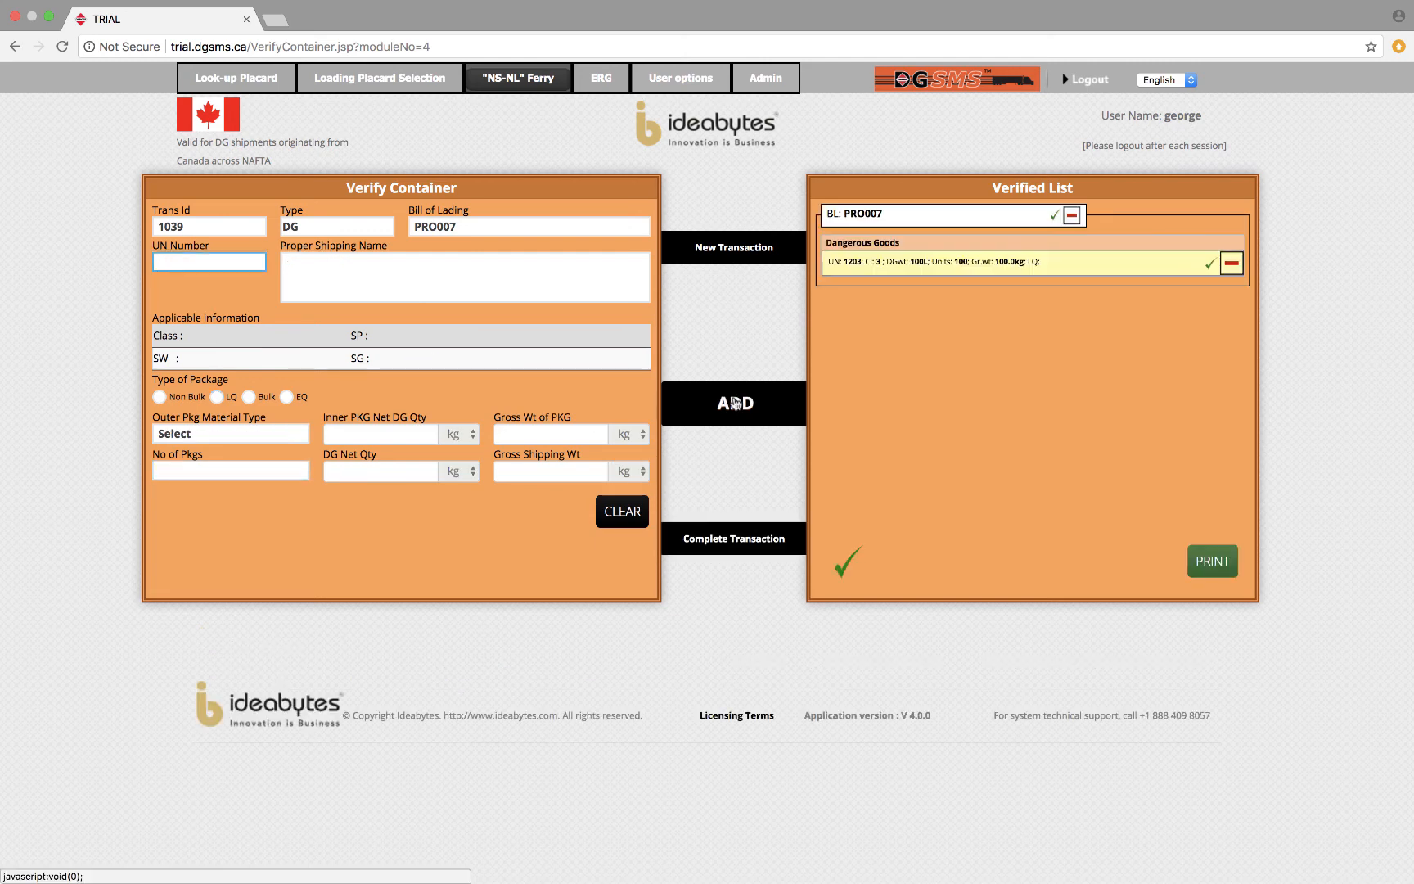
Start another entry under PRO007 with UN number 1002, package type LQ and Strong Outer Packaging.
text(1002)
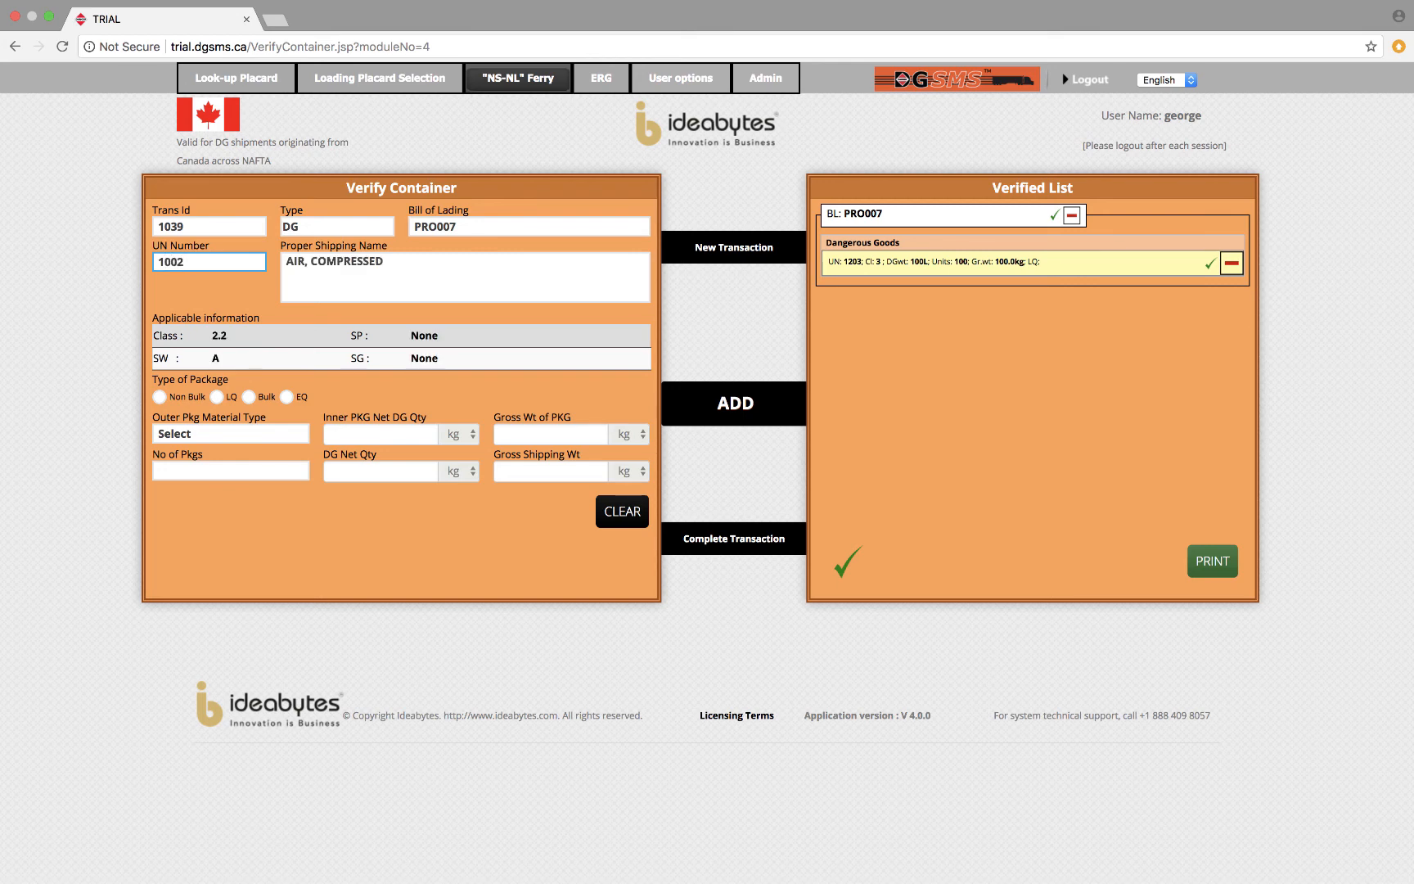
click(217, 397)
click(246, 435)
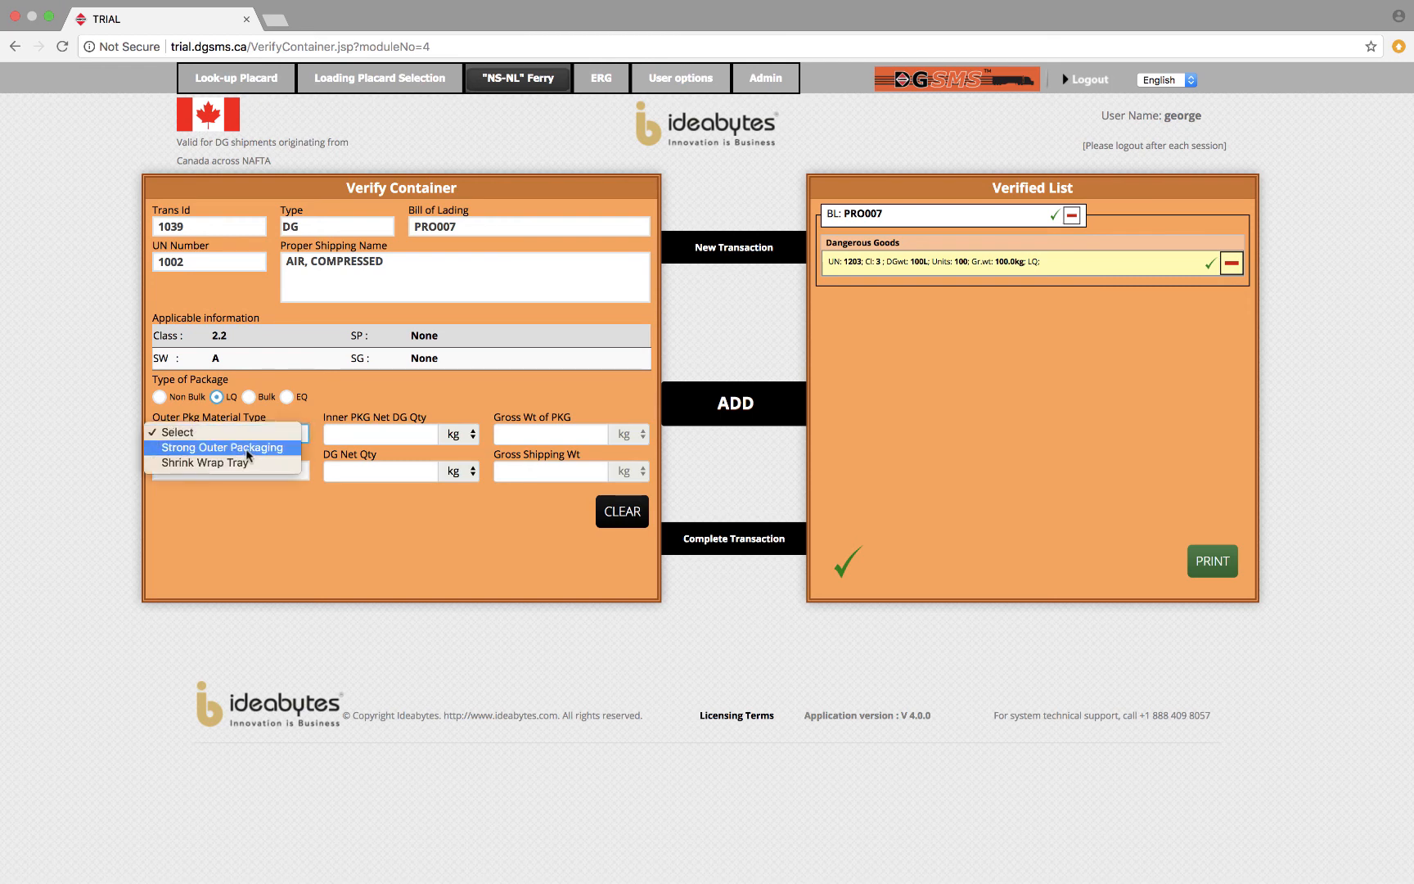
click(247, 446)
Try an inner package net quantity of 1 kg for the limited-quantity compressed air and dismiss the error.
click(382, 432)
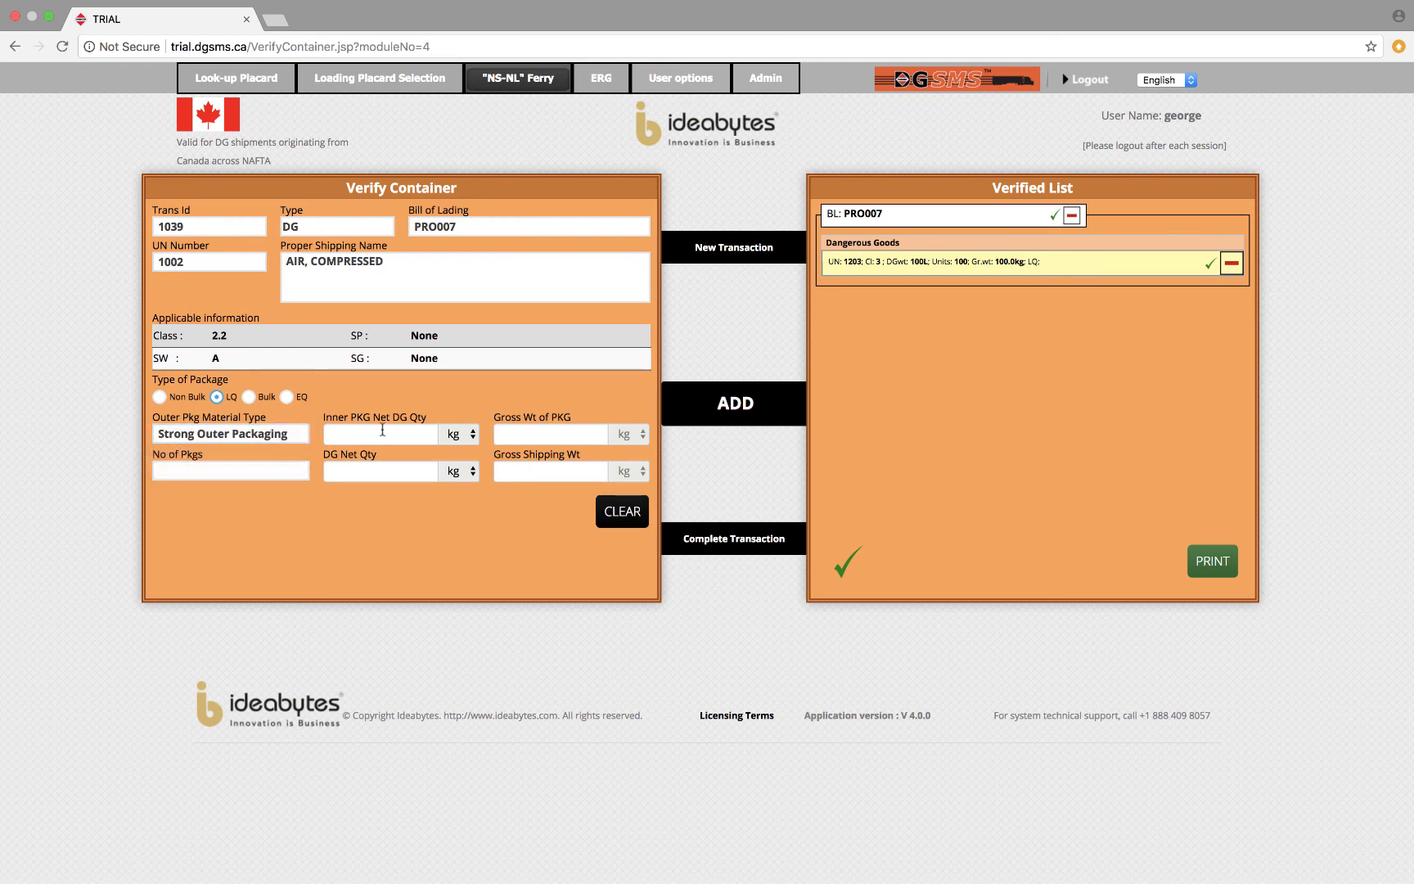
text(1)
key(Tab)
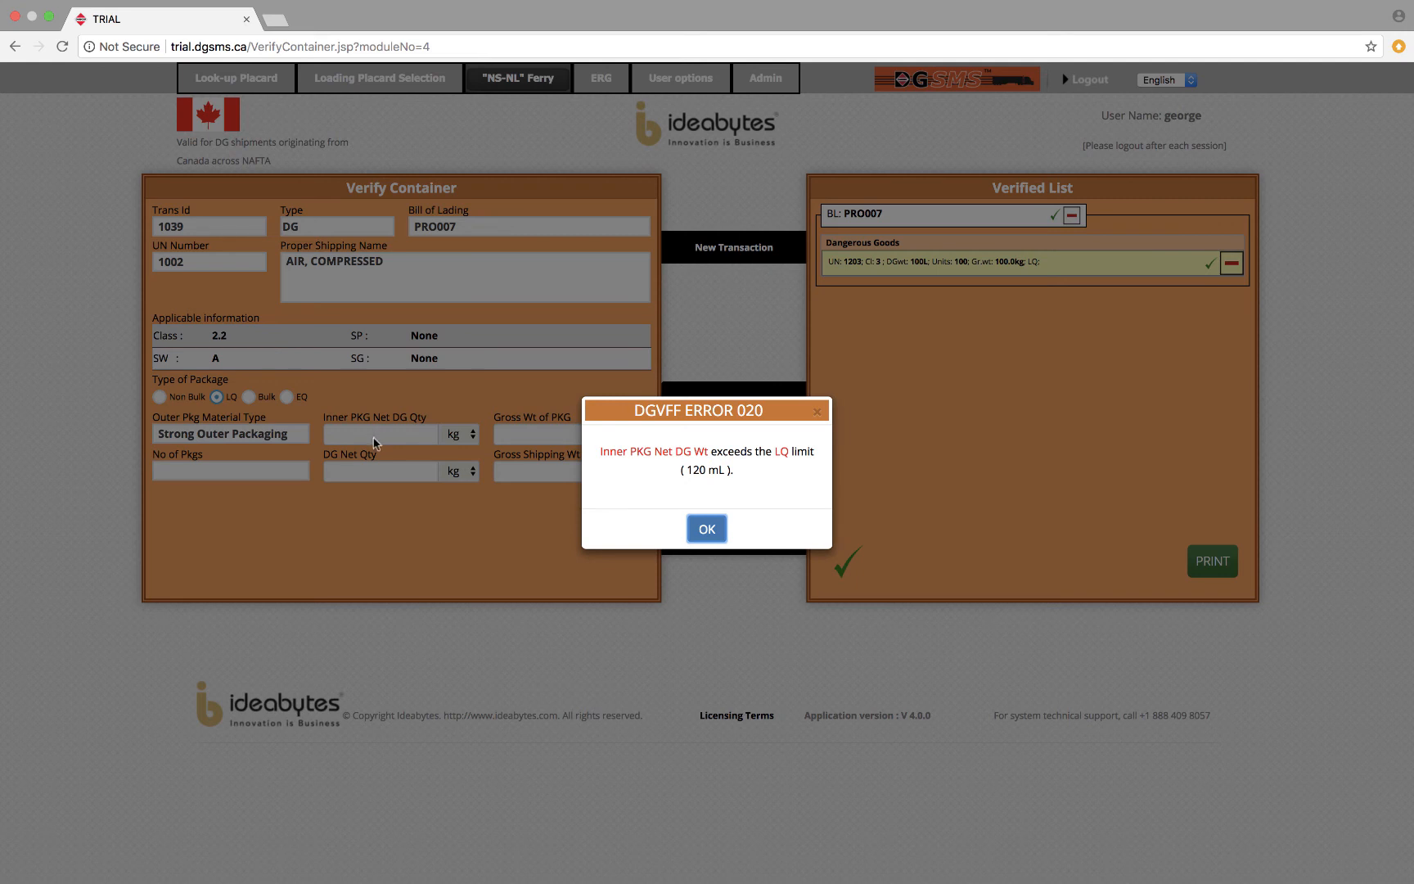
click(707, 531)
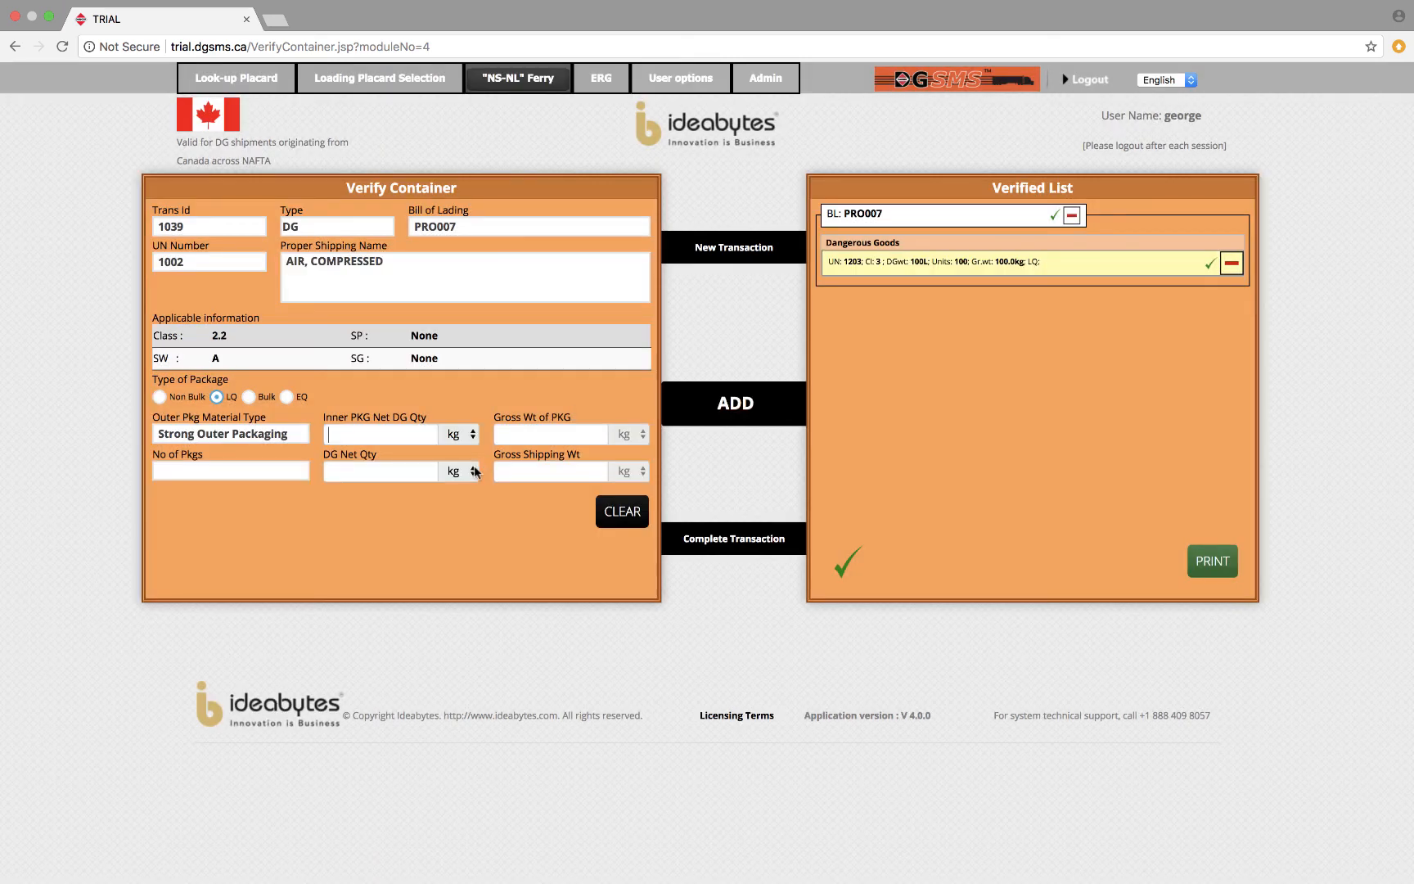
Set the compressed air's inner package net quantity to 0.120 kg with 200 packages and add it to the verified list.
click(396, 435)
text(0.120)
click(304, 471)
text(200)
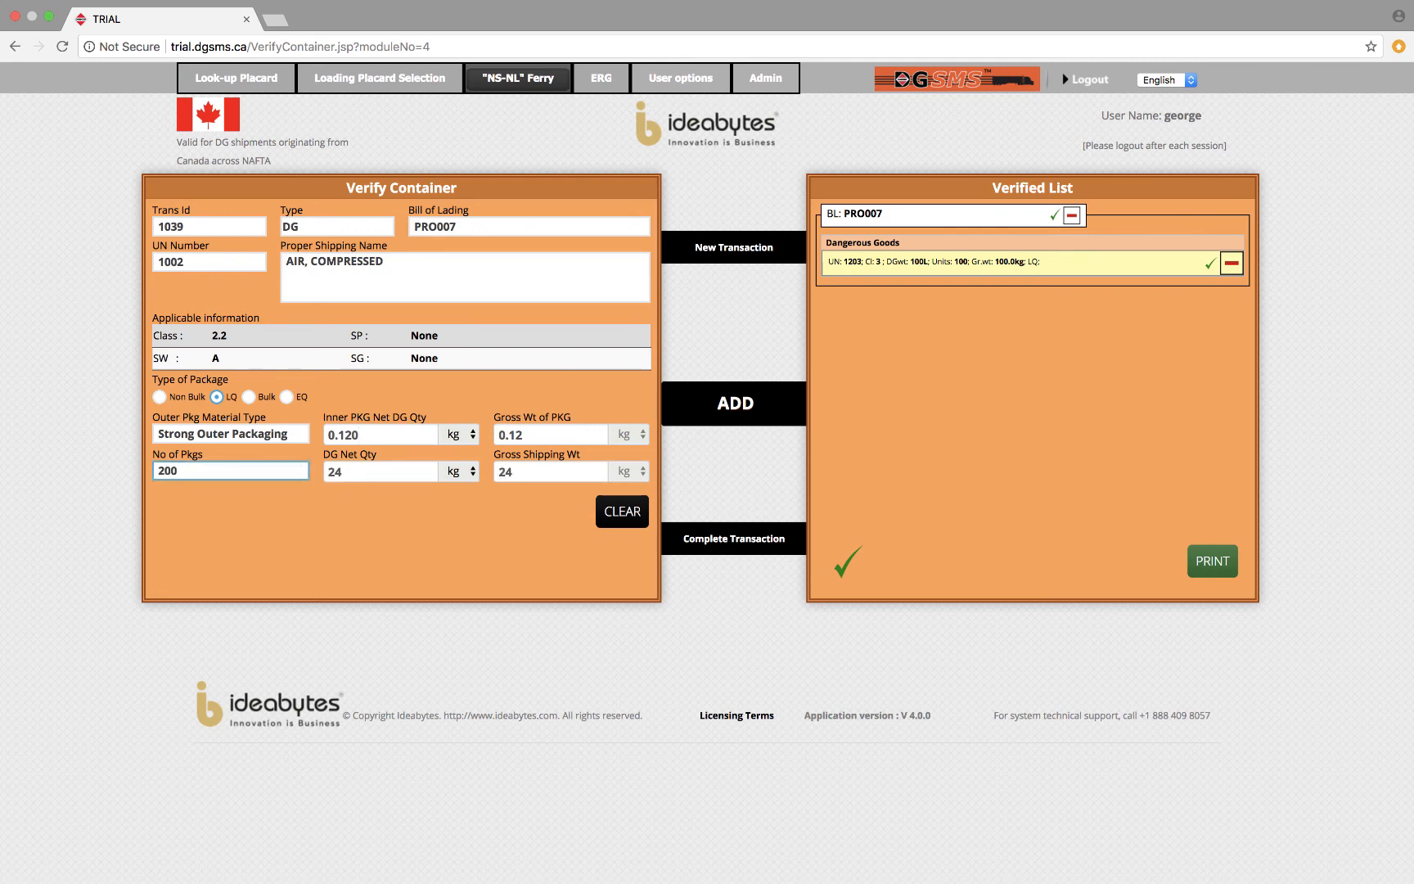
click(736, 406)
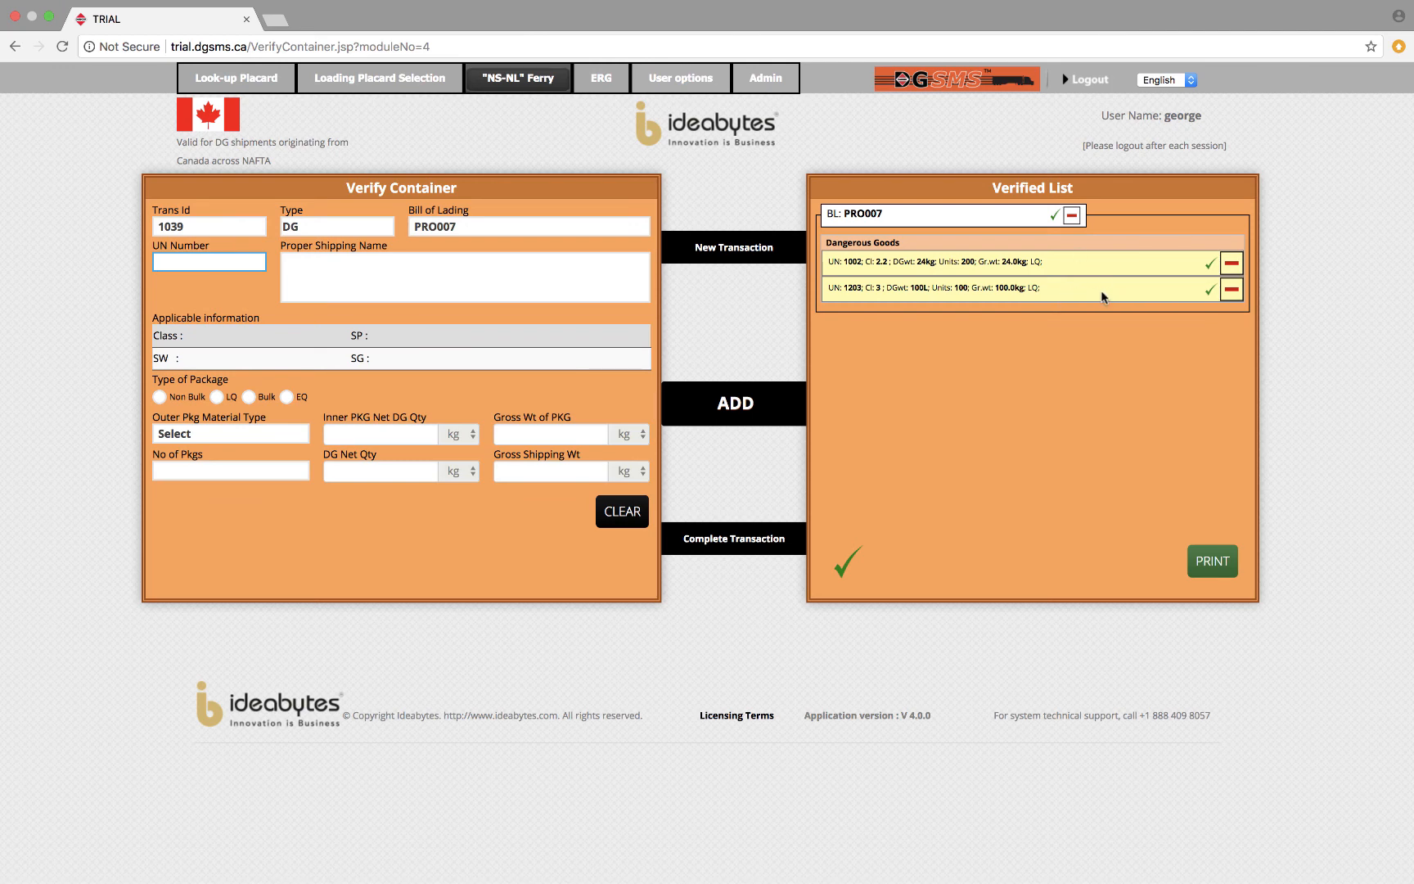
Review the PRO007 container's compliance manifest and required placards, close it without printing, and dismiss the completion notice.
click(1224, 569)
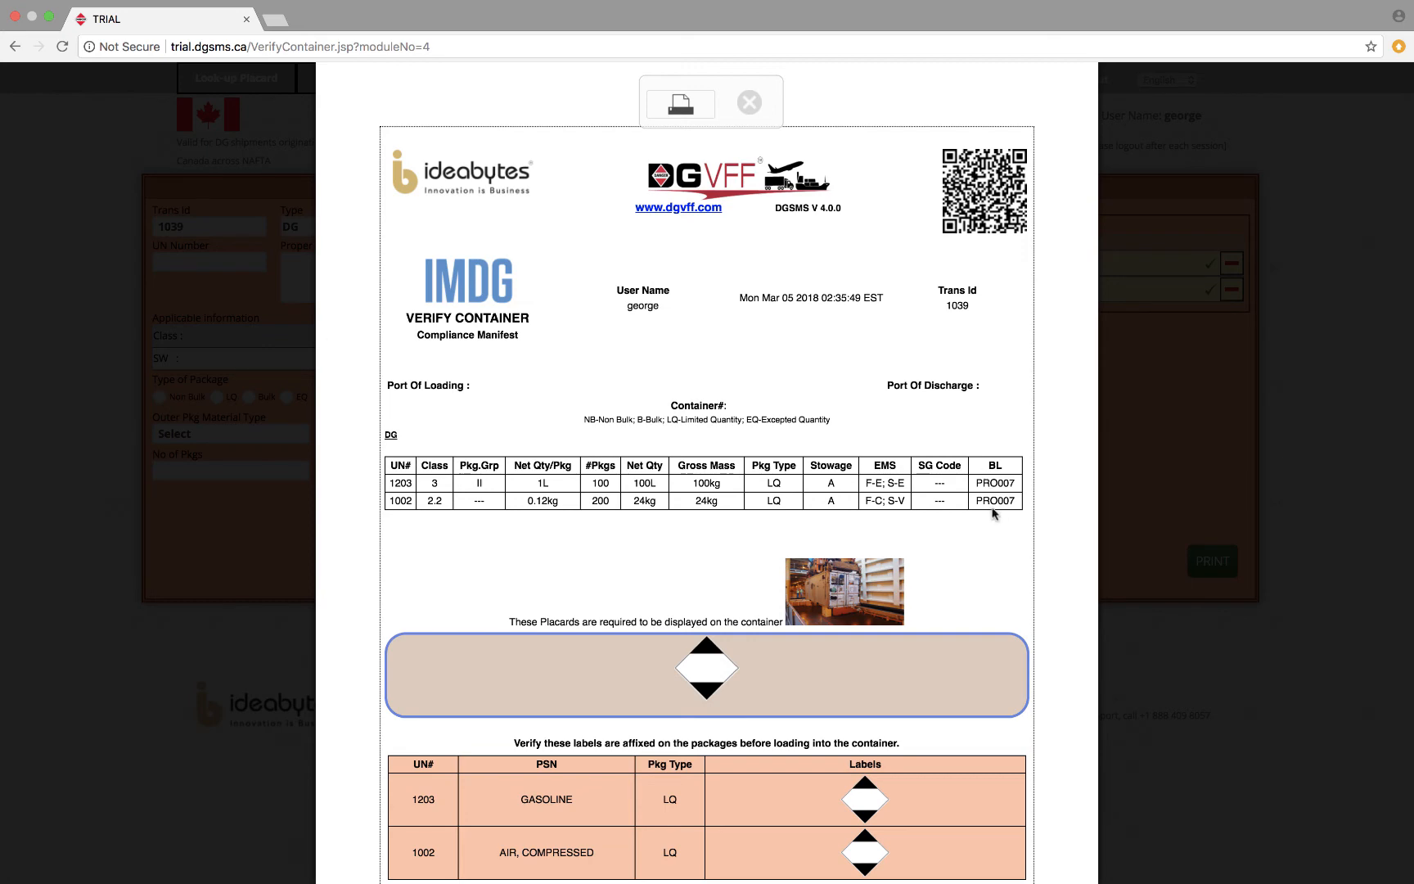
scroll(996, 590, down, 3)
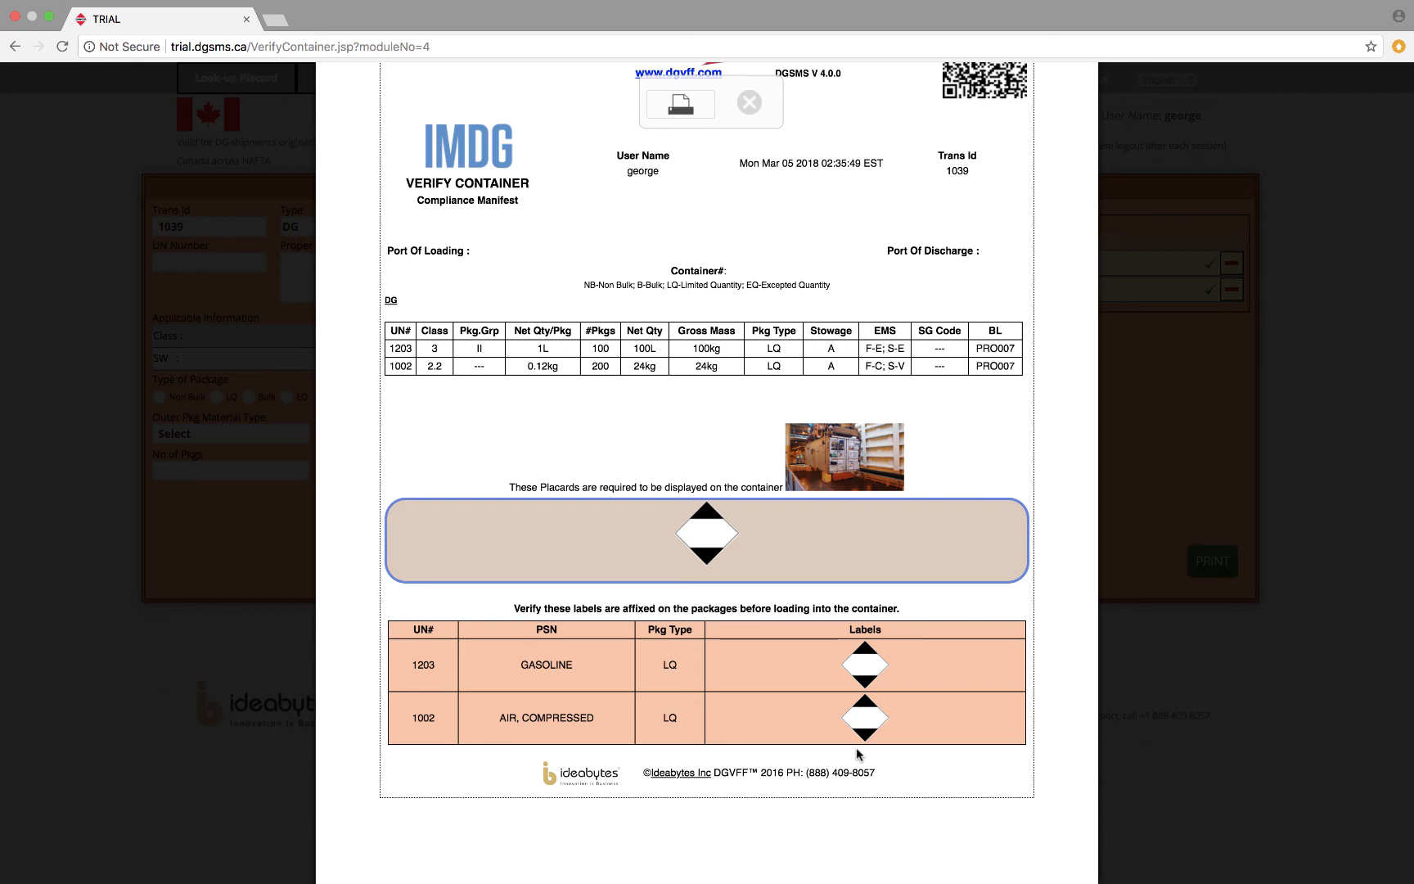
click(750, 104)
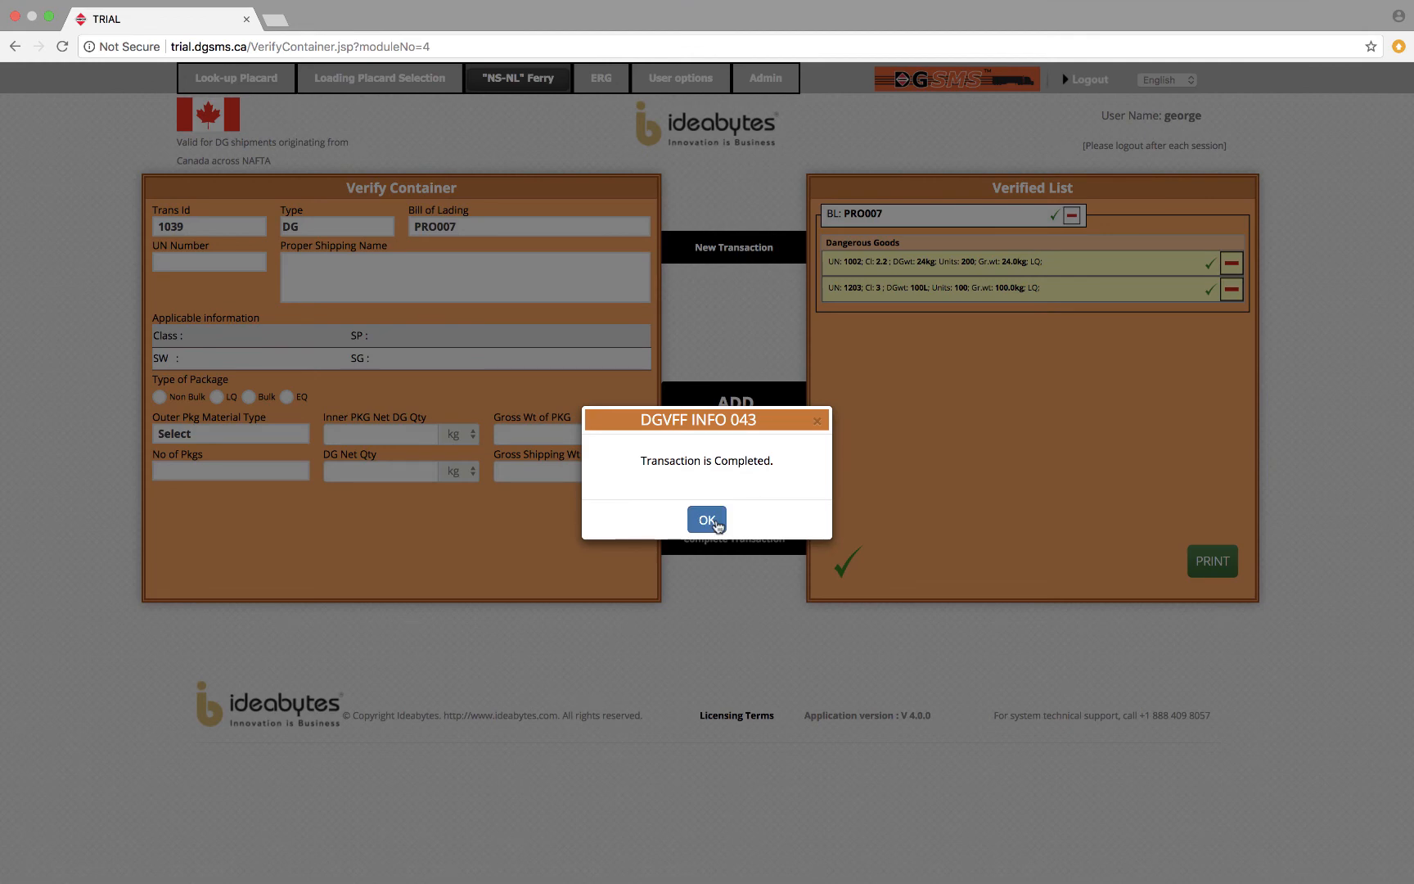
click(707, 520)
click(471, 298)
click(471, 230)
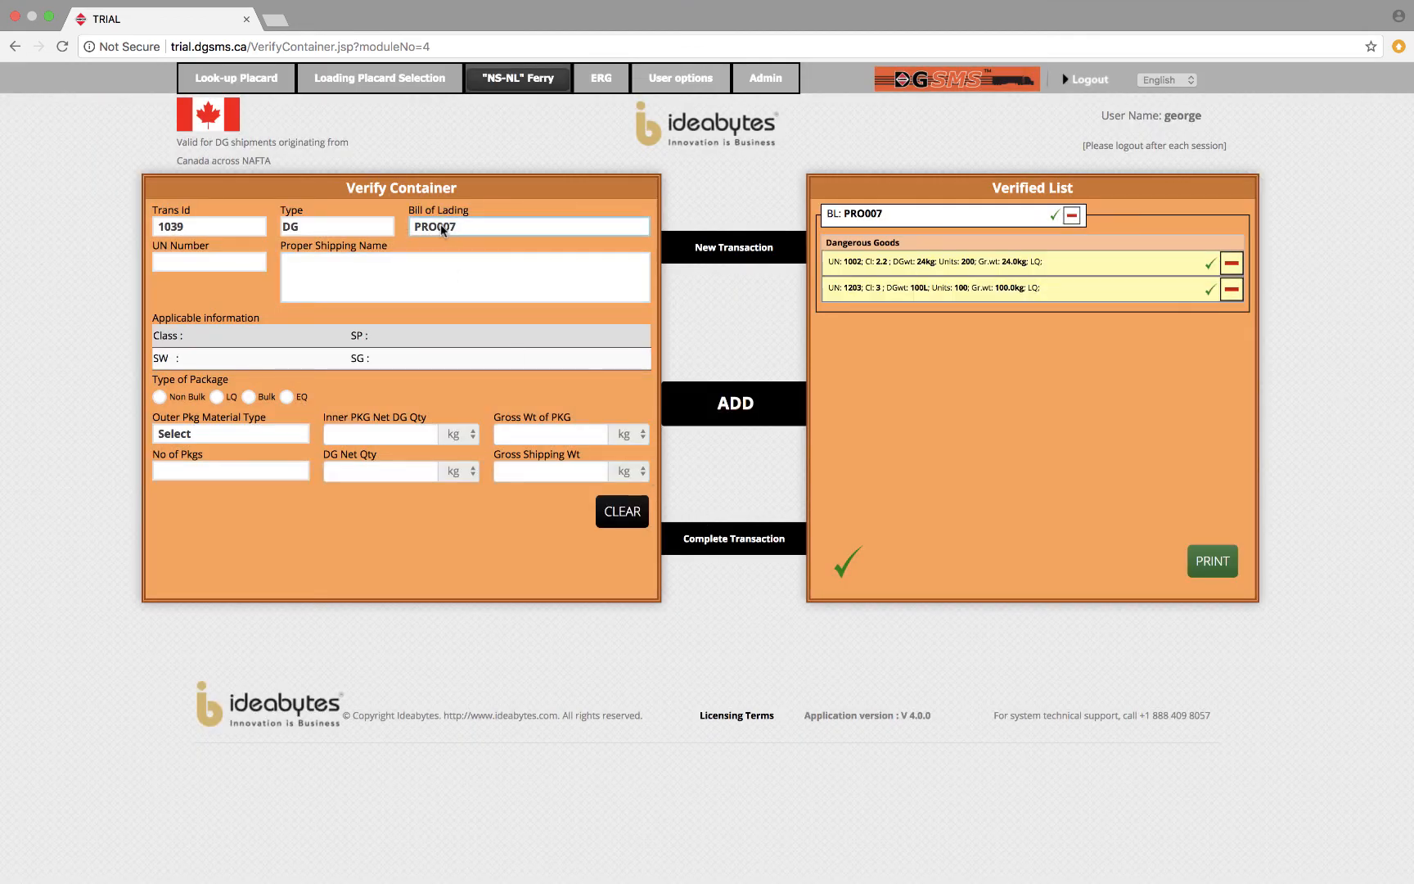
Start a new container transaction with bill of lading PRO008 and UN number 1830, sulphuric acid.
click(710, 250)
click(483, 227)
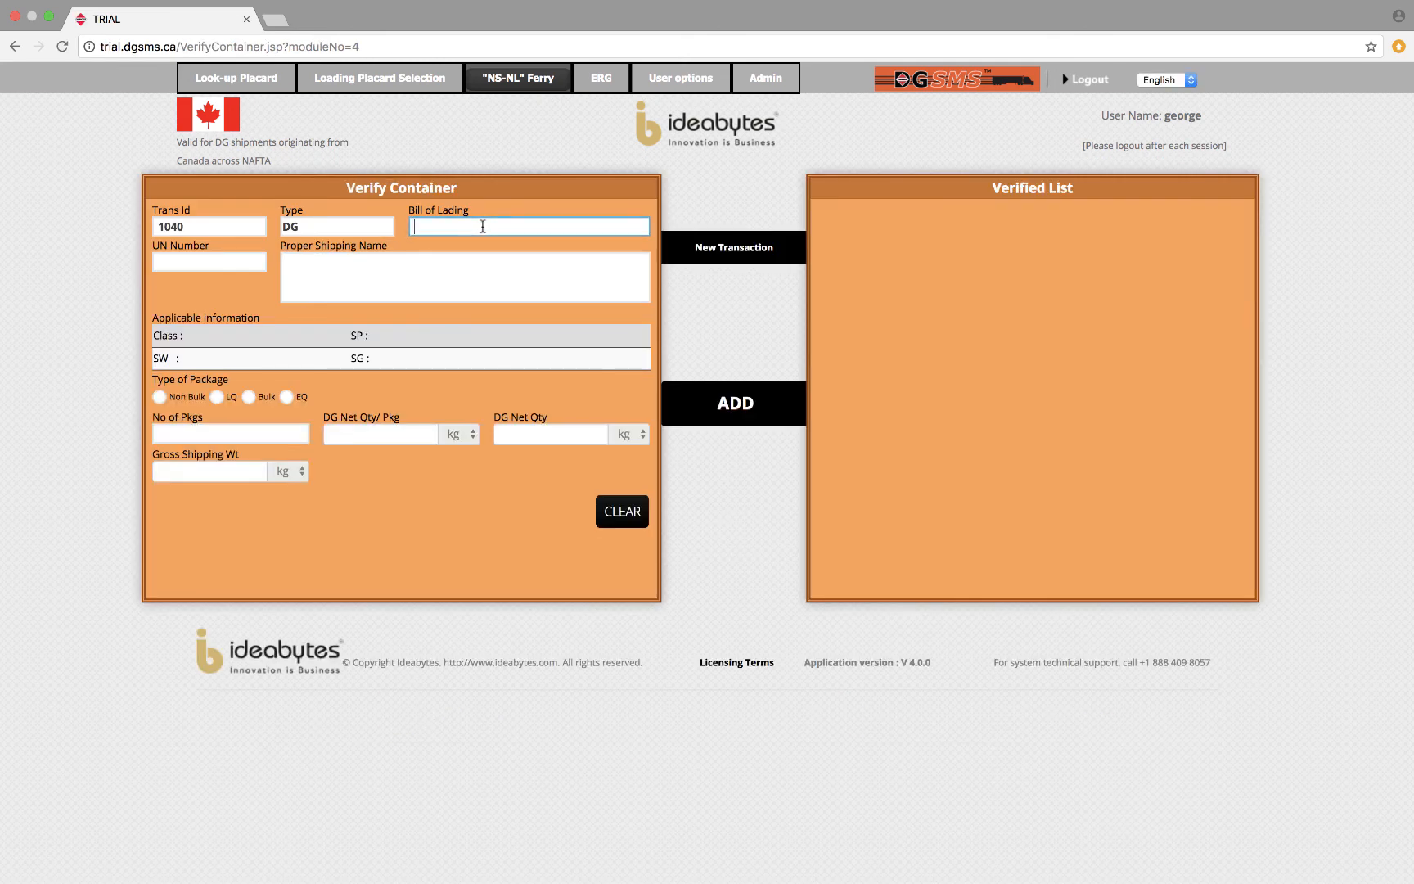
text(PRO008)
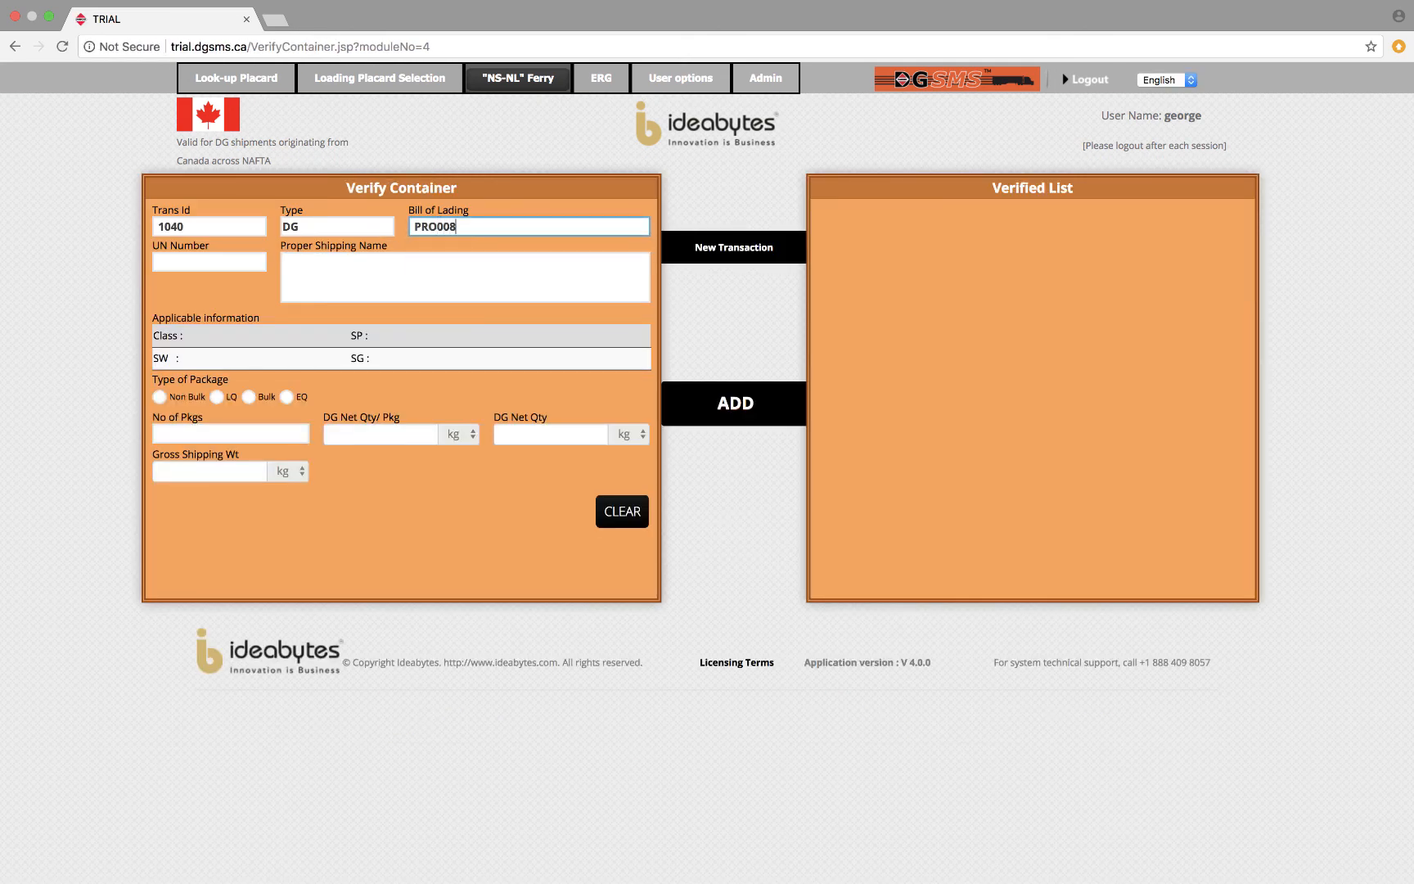
click(230, 263)
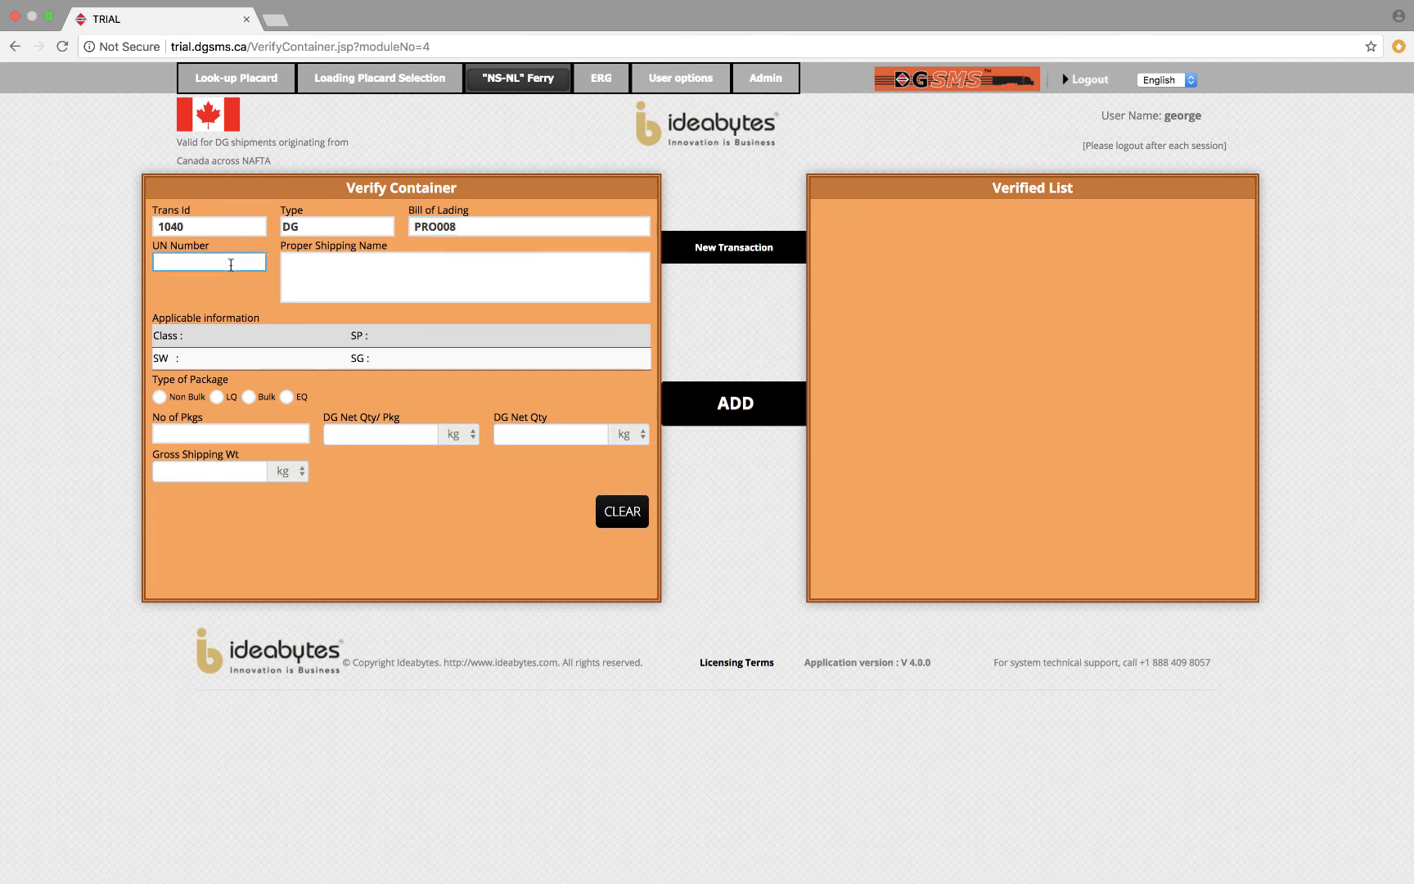
text(1830)
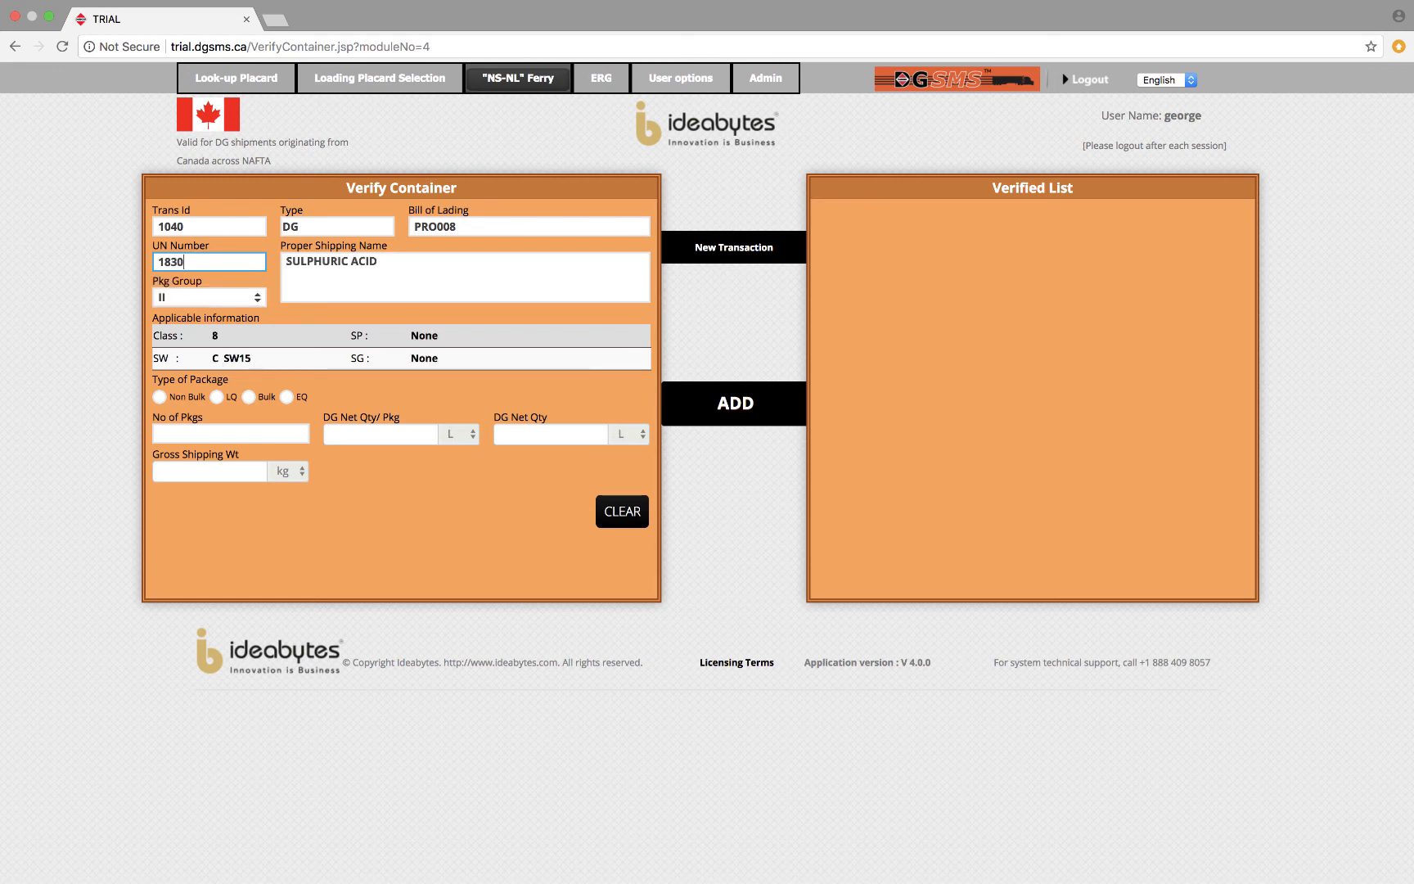
Set the sulphuric acid's package type to Bulk with 3 packages of 1000 L each and add it to the verified list.
click(160, 397)
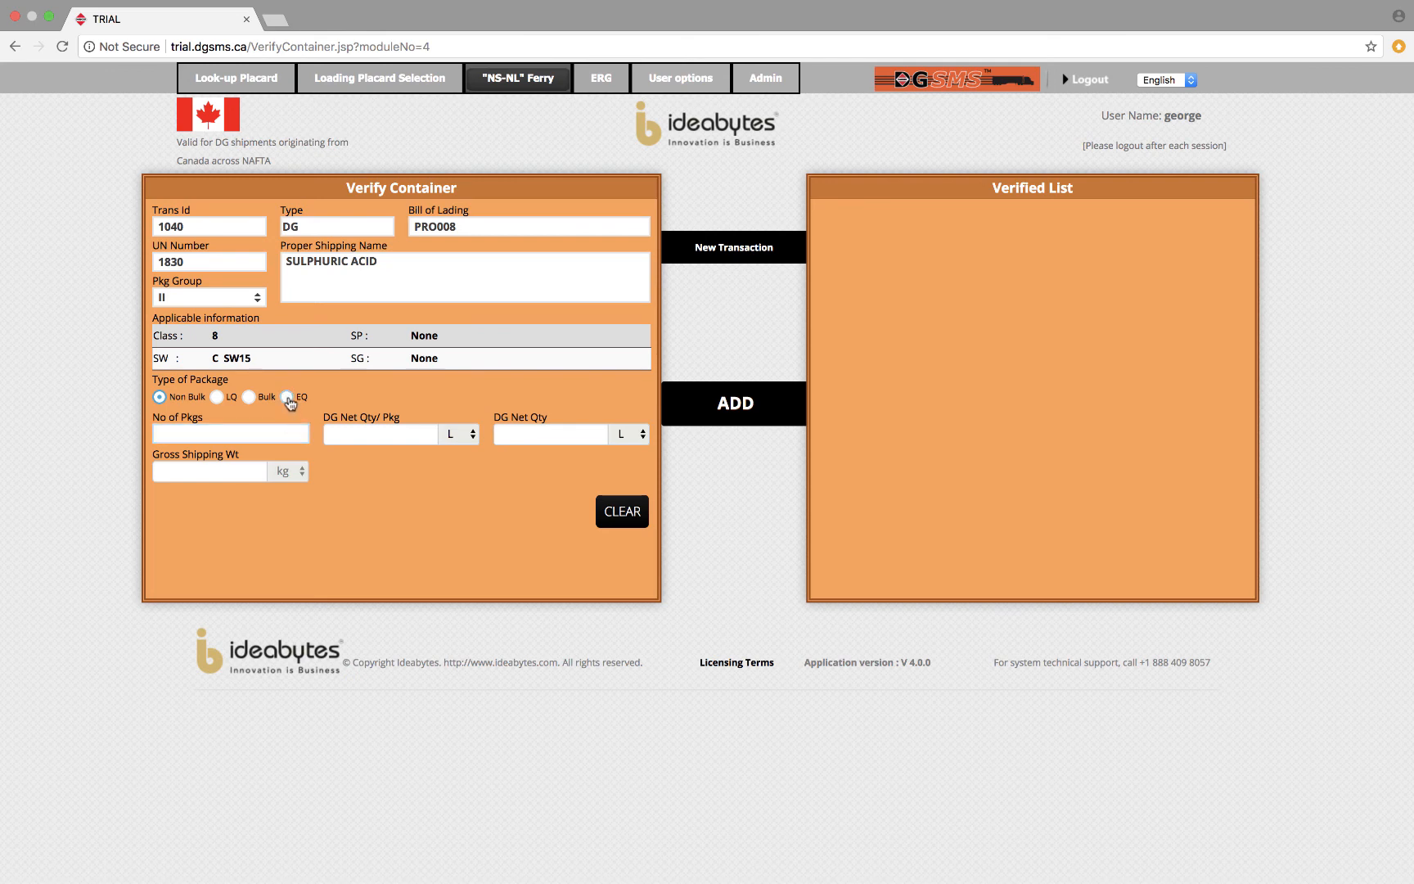
click(287, 398)
click(248, 397)
click(250, 436)
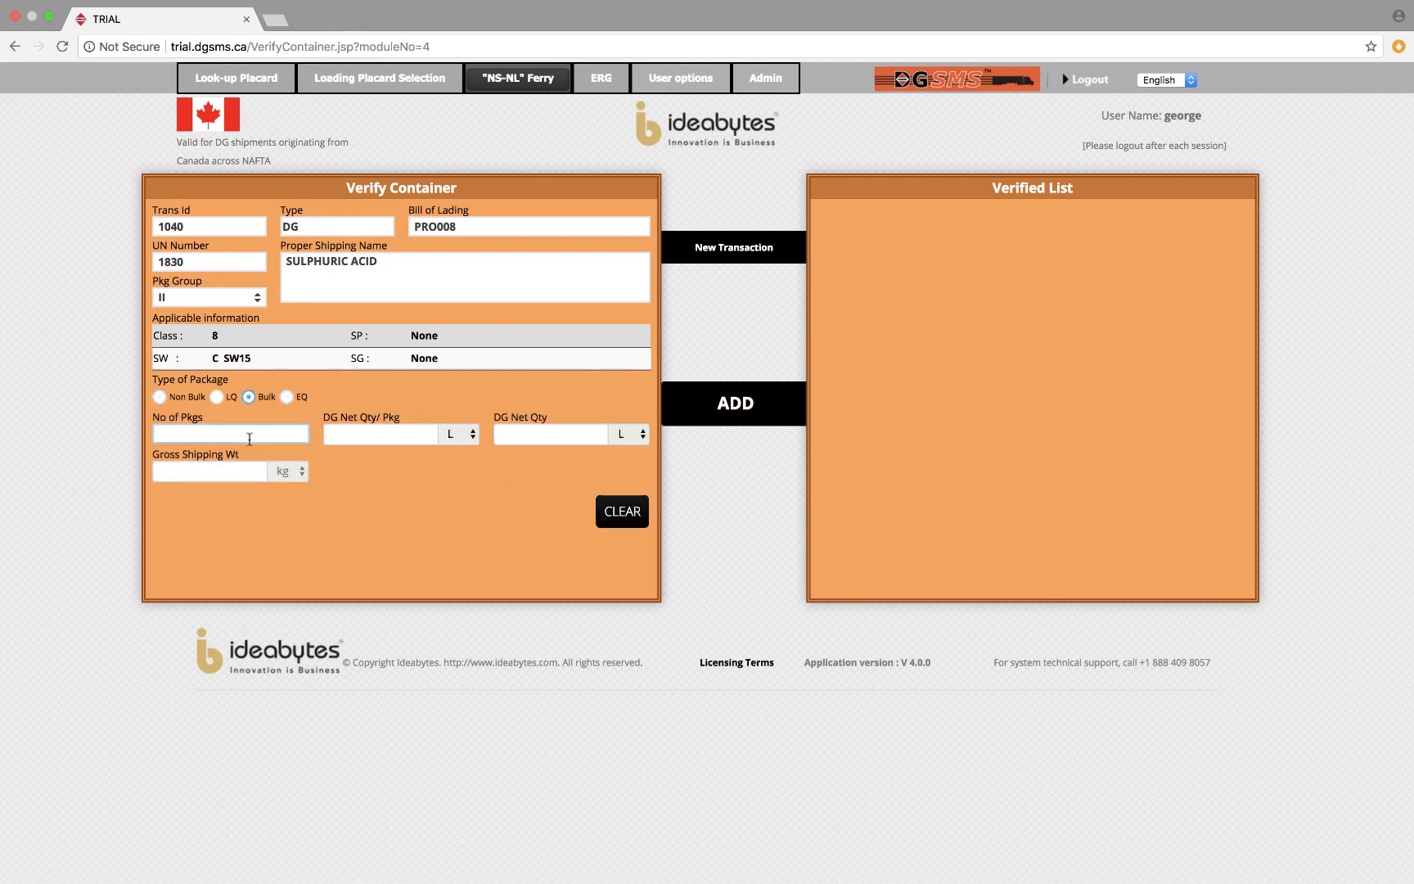
text(3)
key(Tab)
text(1000)
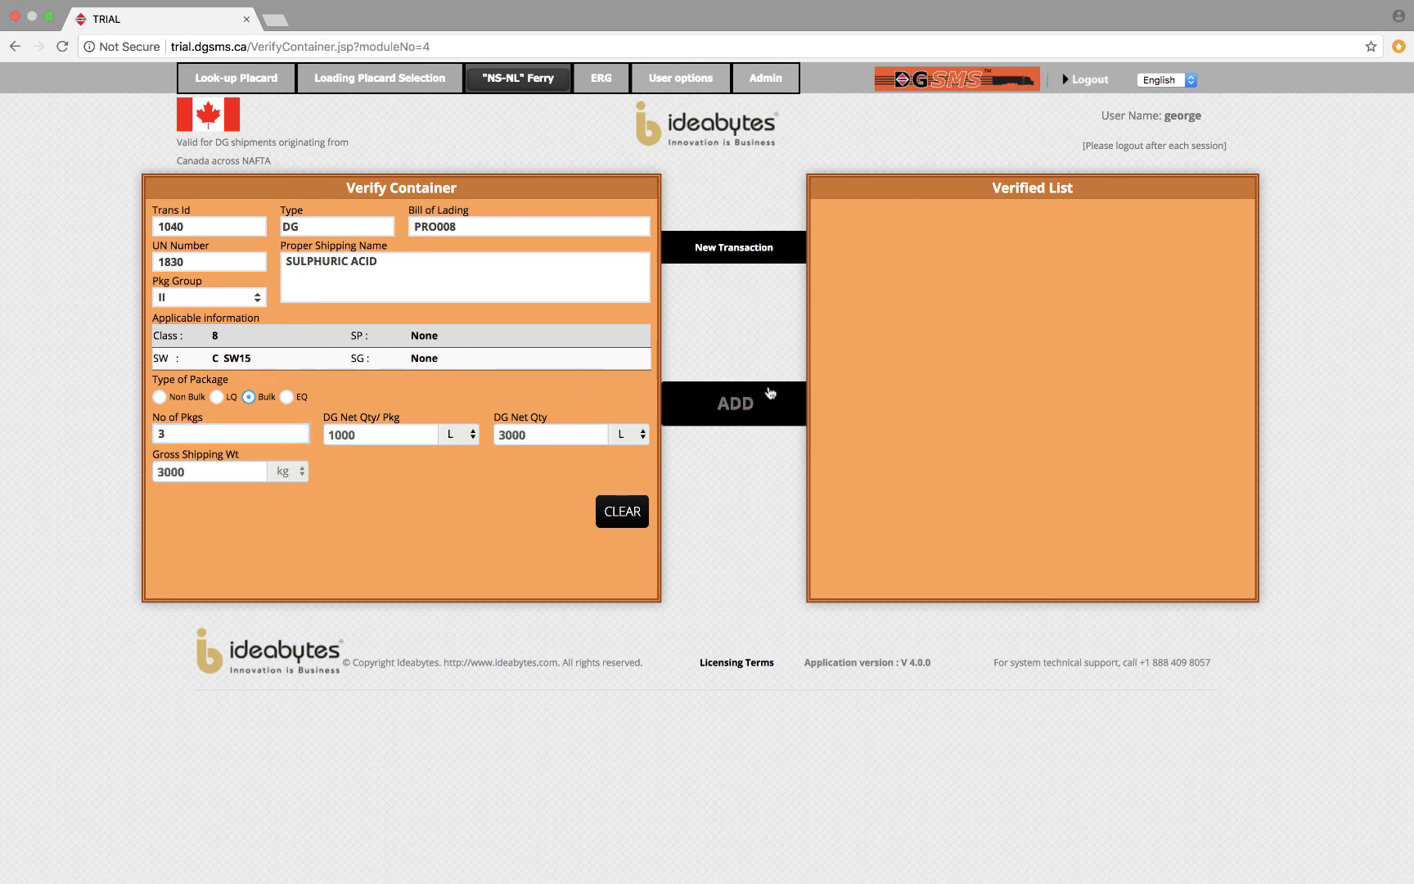
click(745, 409)
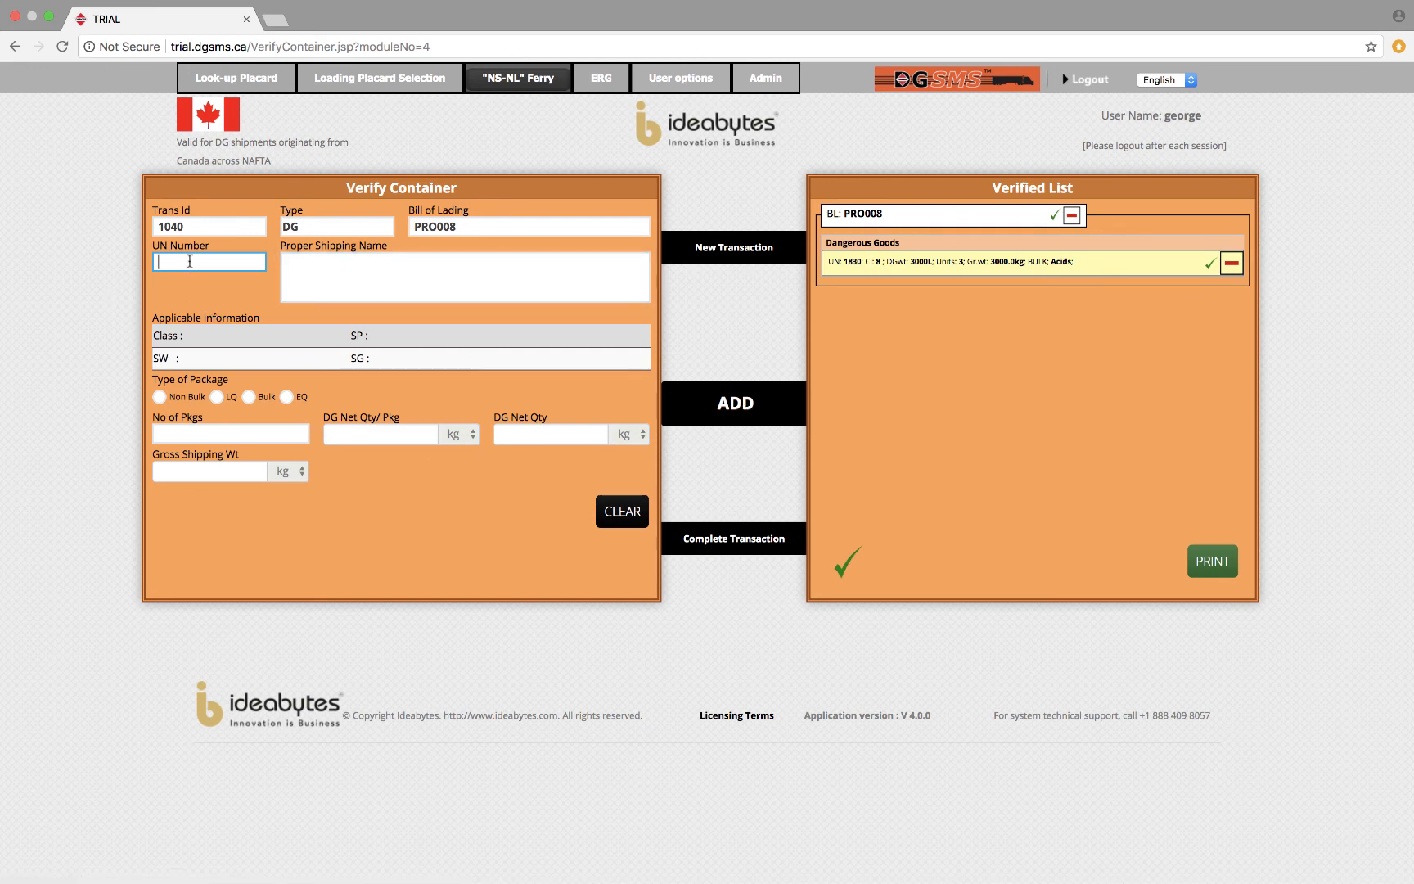
Add UN number 1002 to PRO008 as LQ in Strong Outer Packaging, with 0.12 kg inner package net quantity and 500 packages.
text(1002)
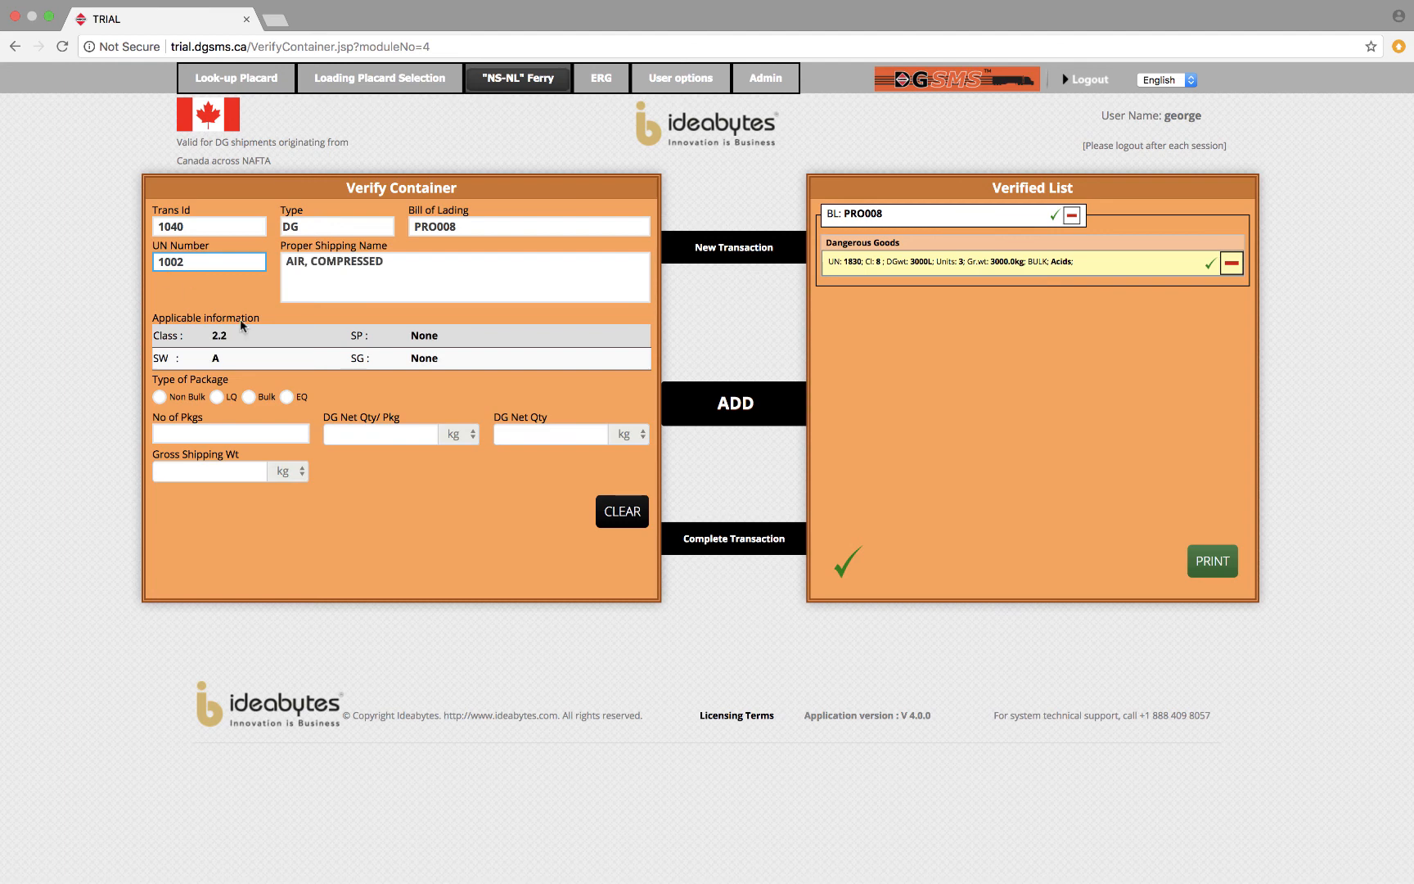
click(217, 398)
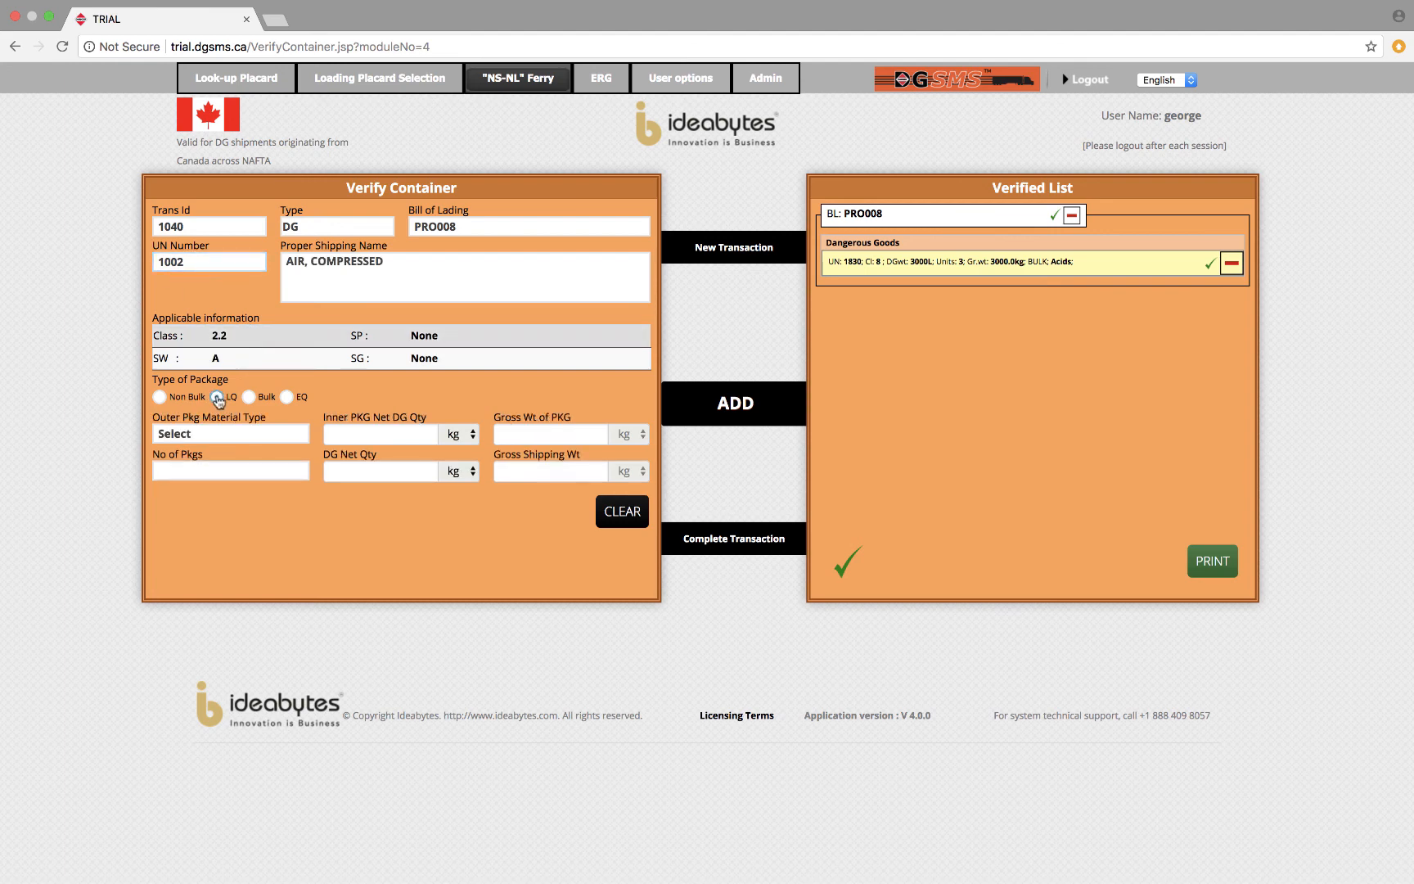
click(238, 433)
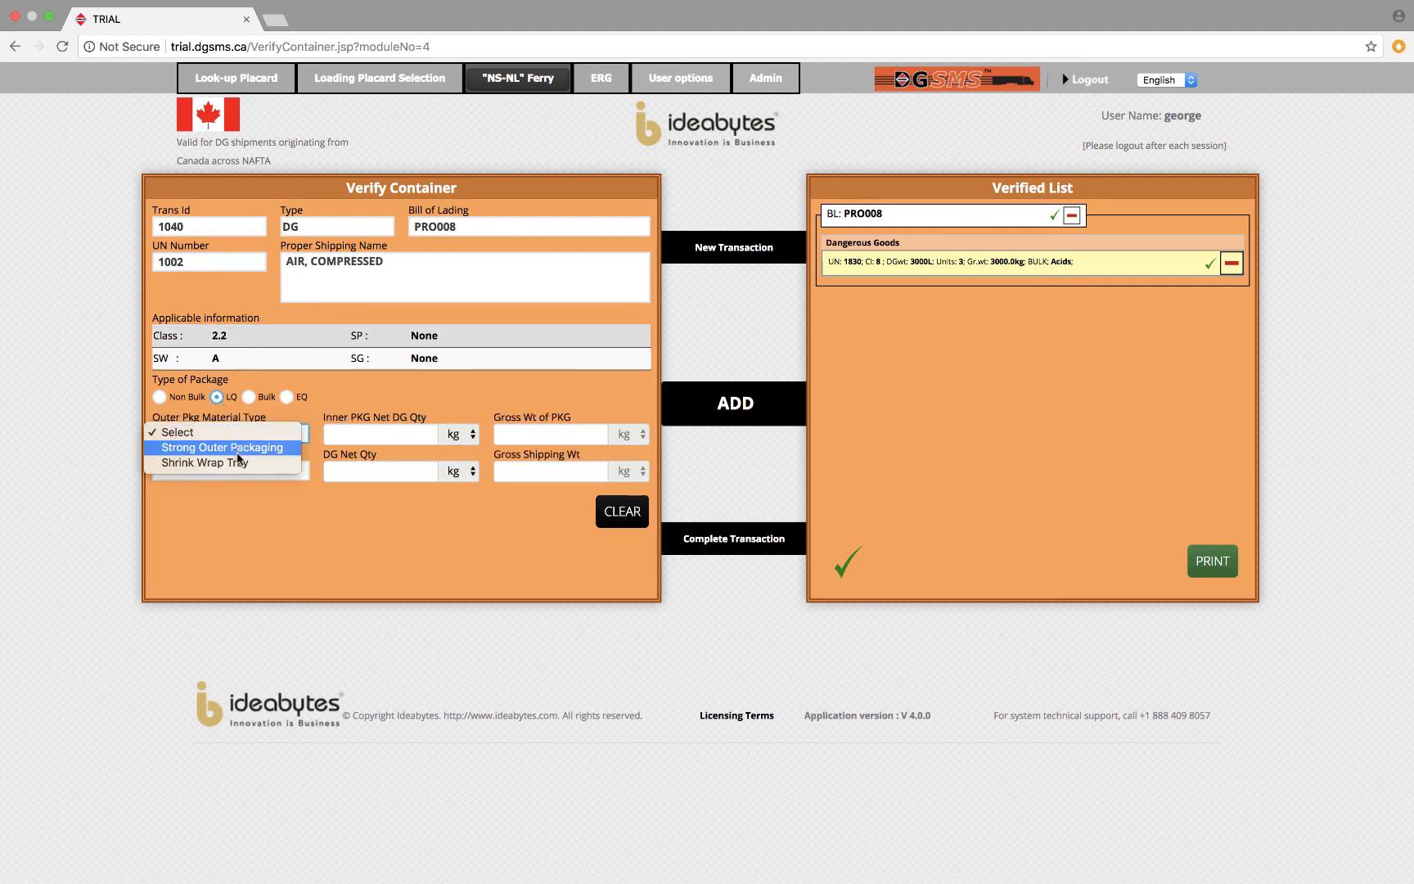
click(238, 455)
click(342, 435)
text(0.12)
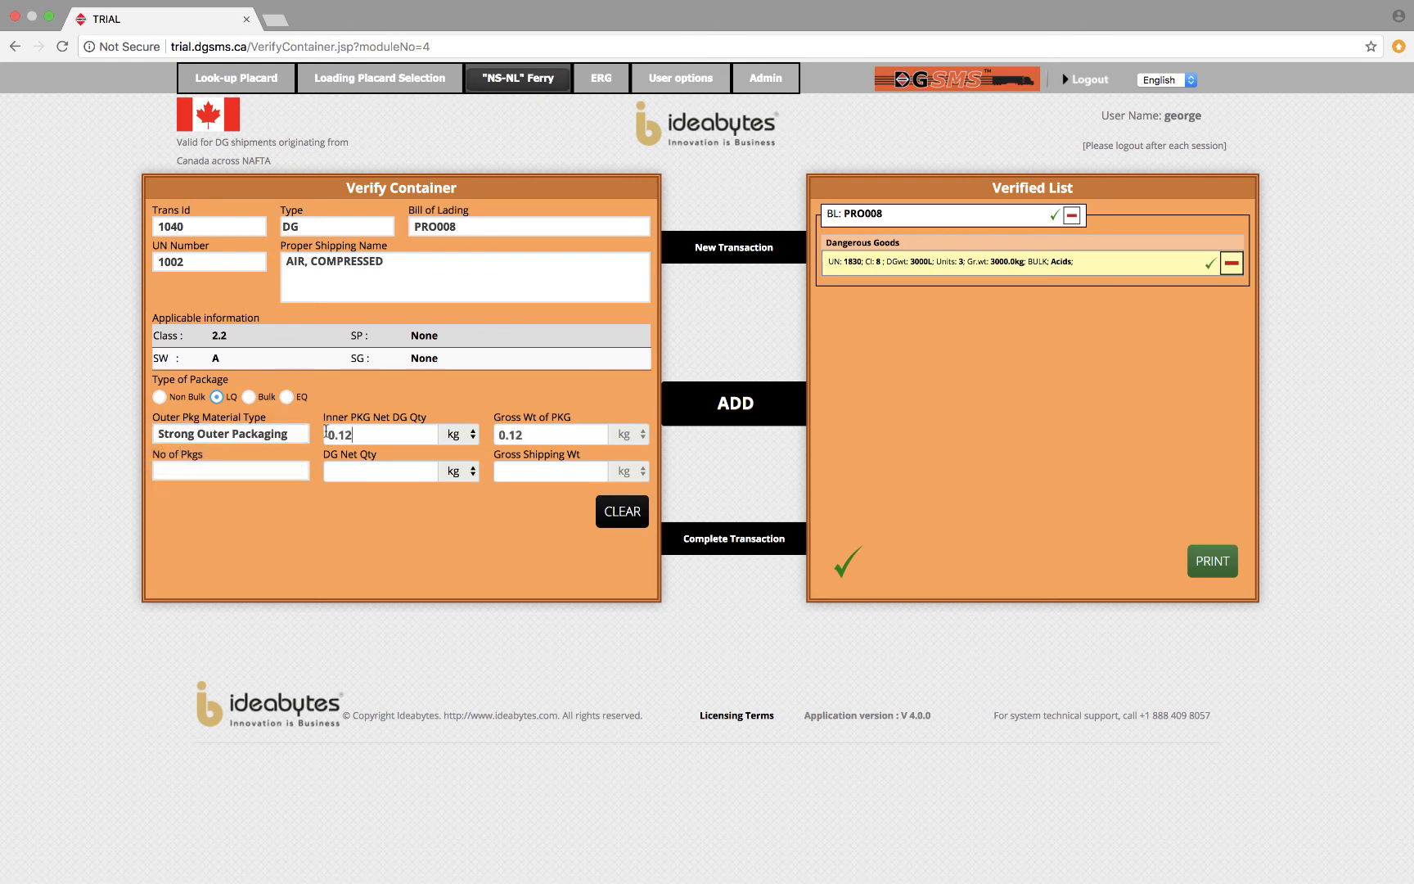
click(243, 470)
text(500)
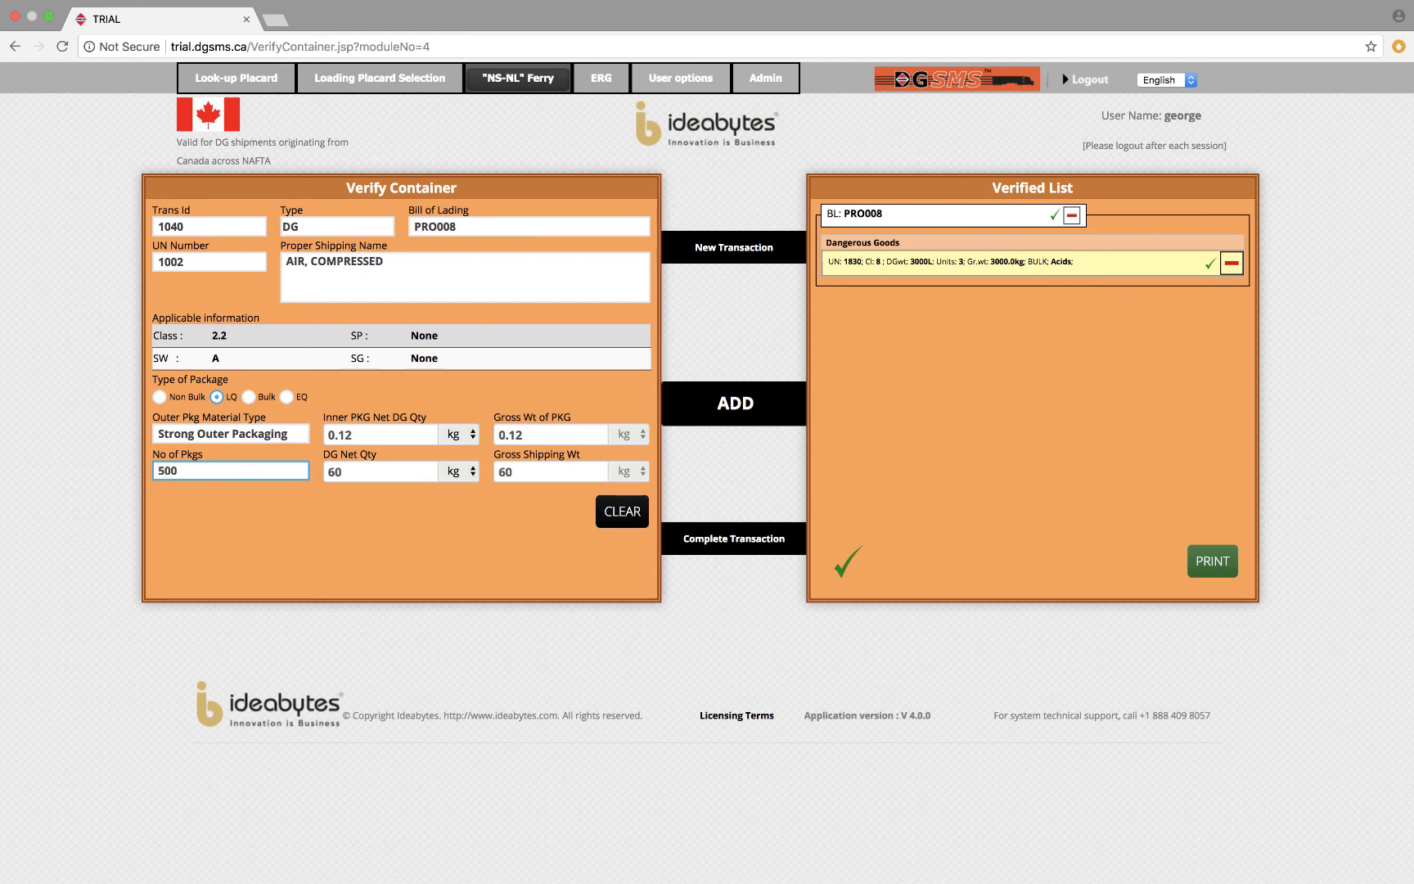
click(723, 406)
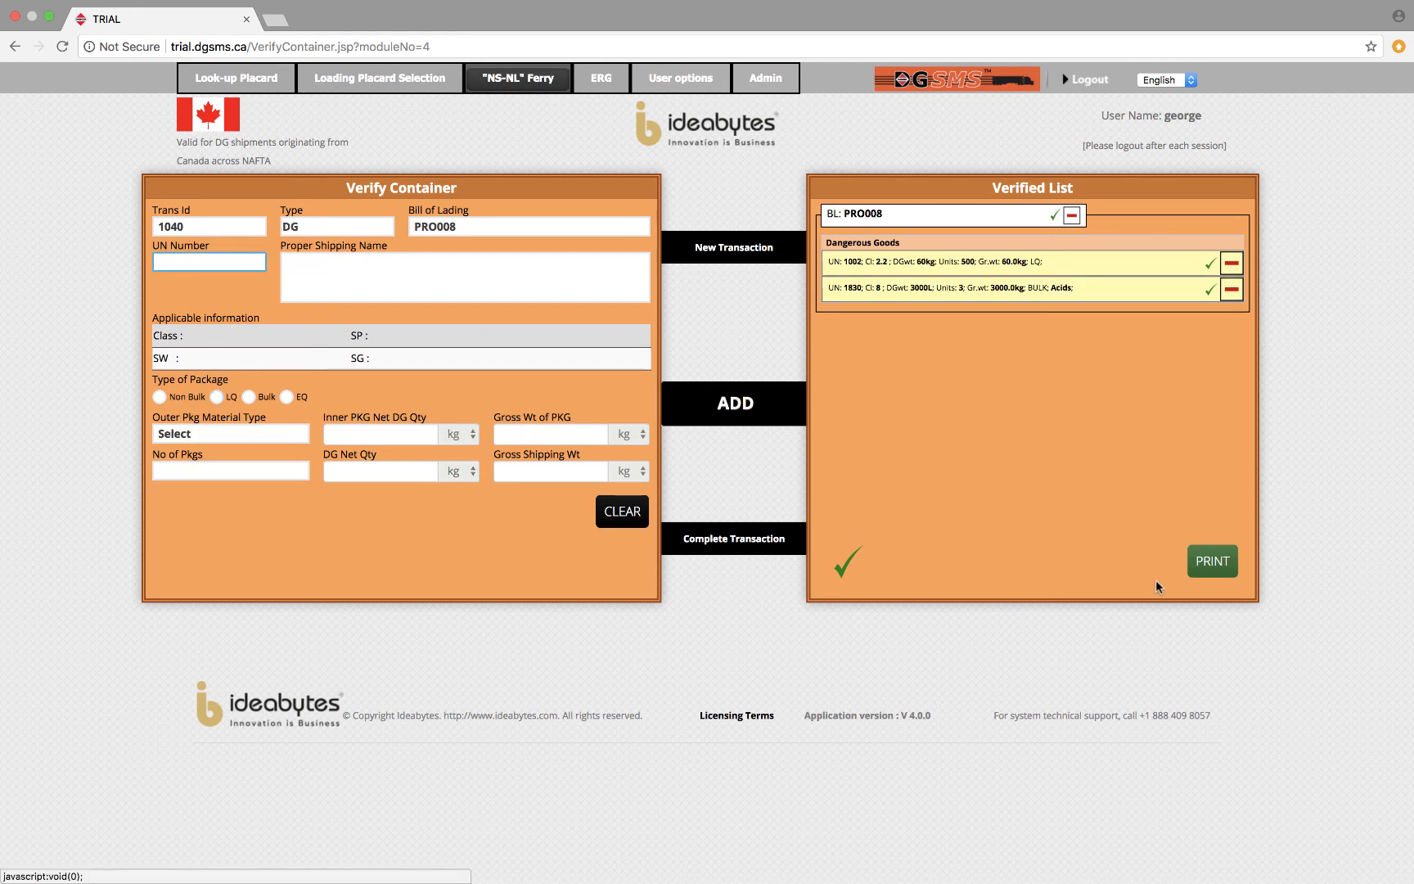
Generate the PRO008 container's compliance manifest, check its required placards, close it without printing, and dismiss the completion notice.
click(1196, 570)
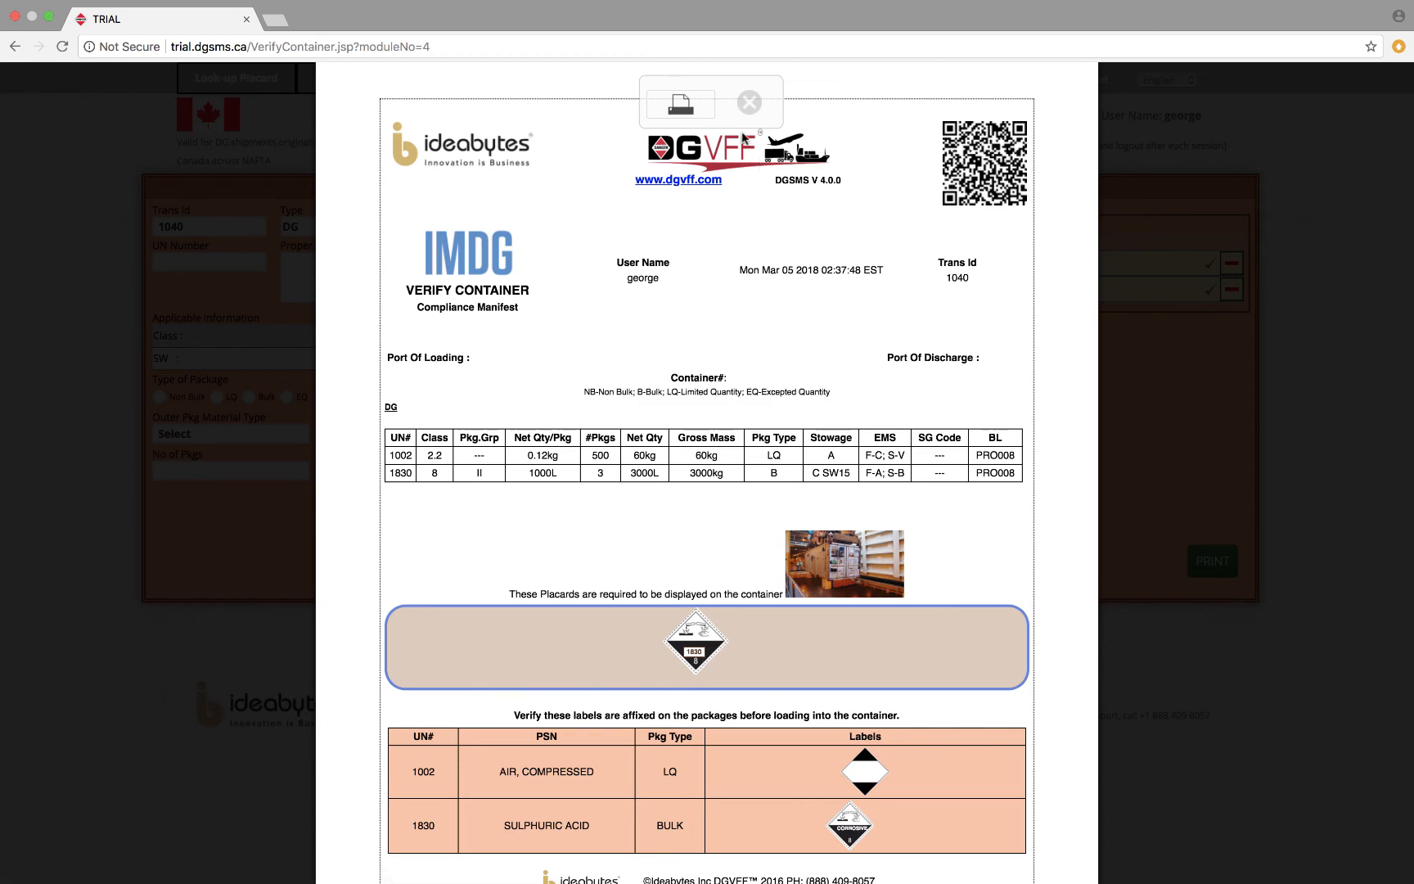
click(750, 101)
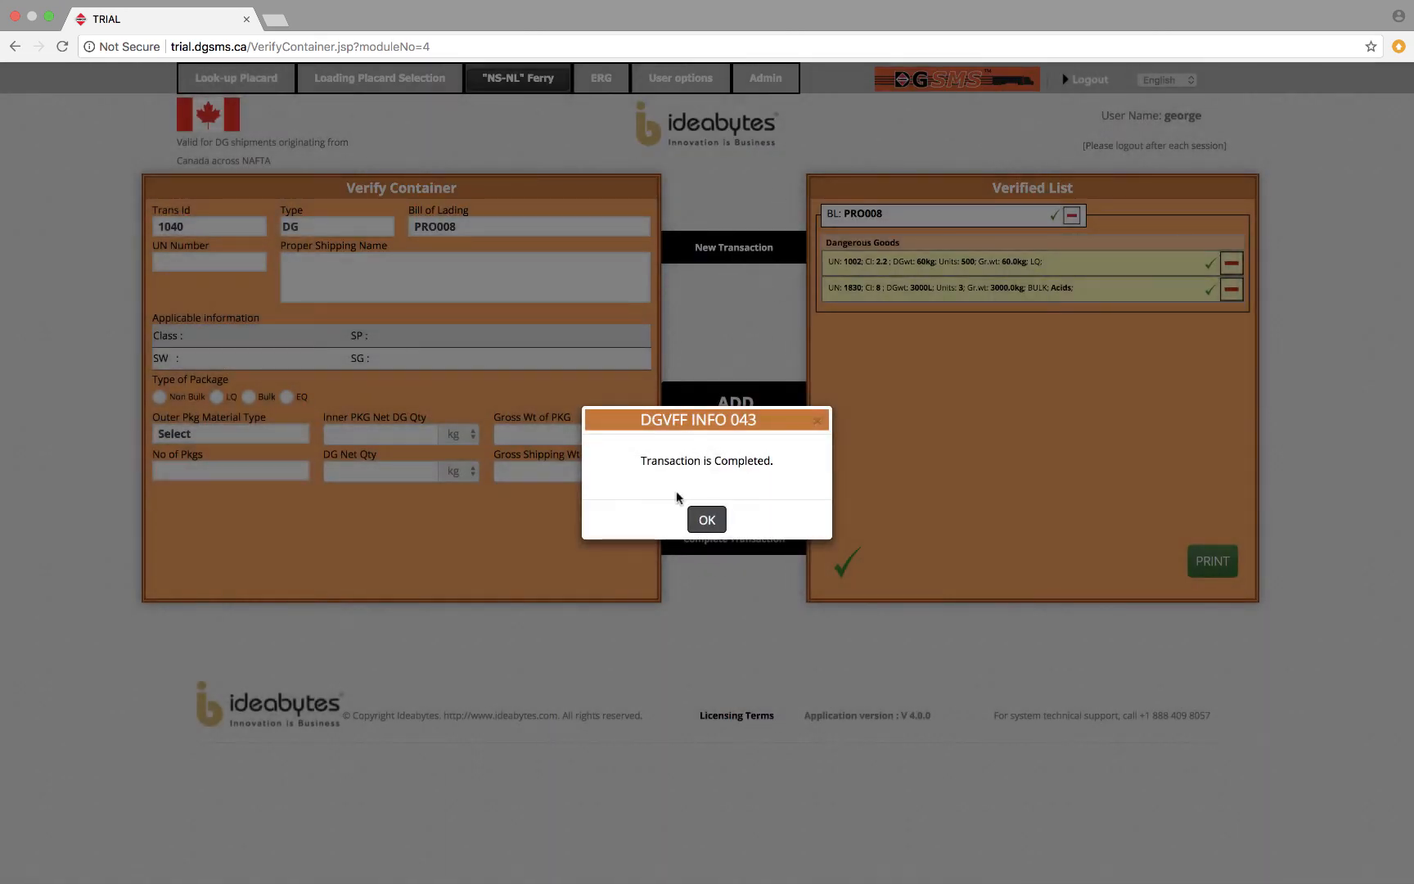
click(702, 521)
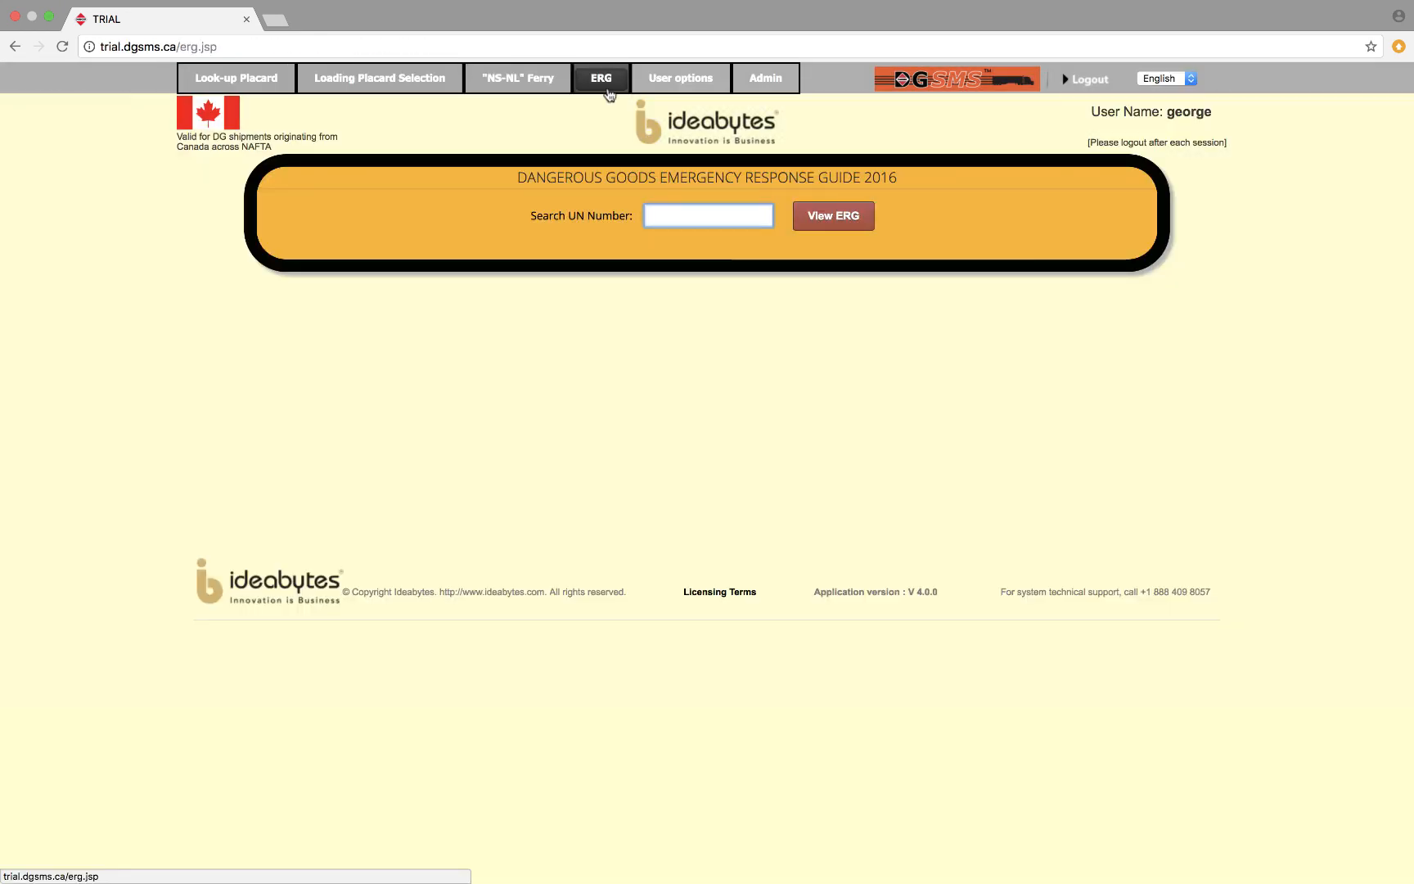
Look up UN number 1830 in the Emergency Response Guide and choose Sulfuric acid as the exact material.
click(678, 214)
text(12)
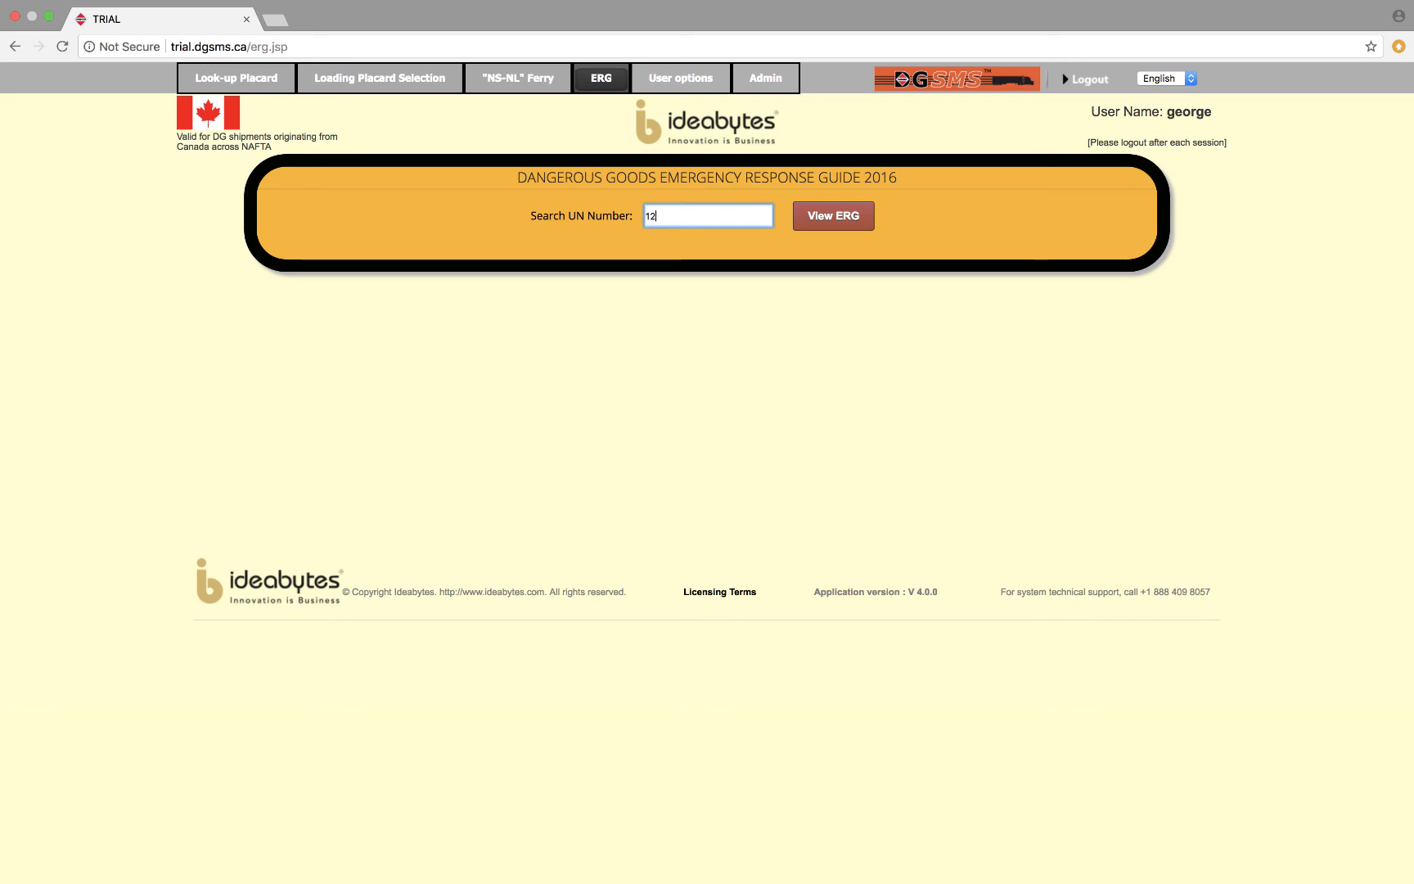
key(BackSpace)
key(BackSpace)
text(1830)
click(818, 219)
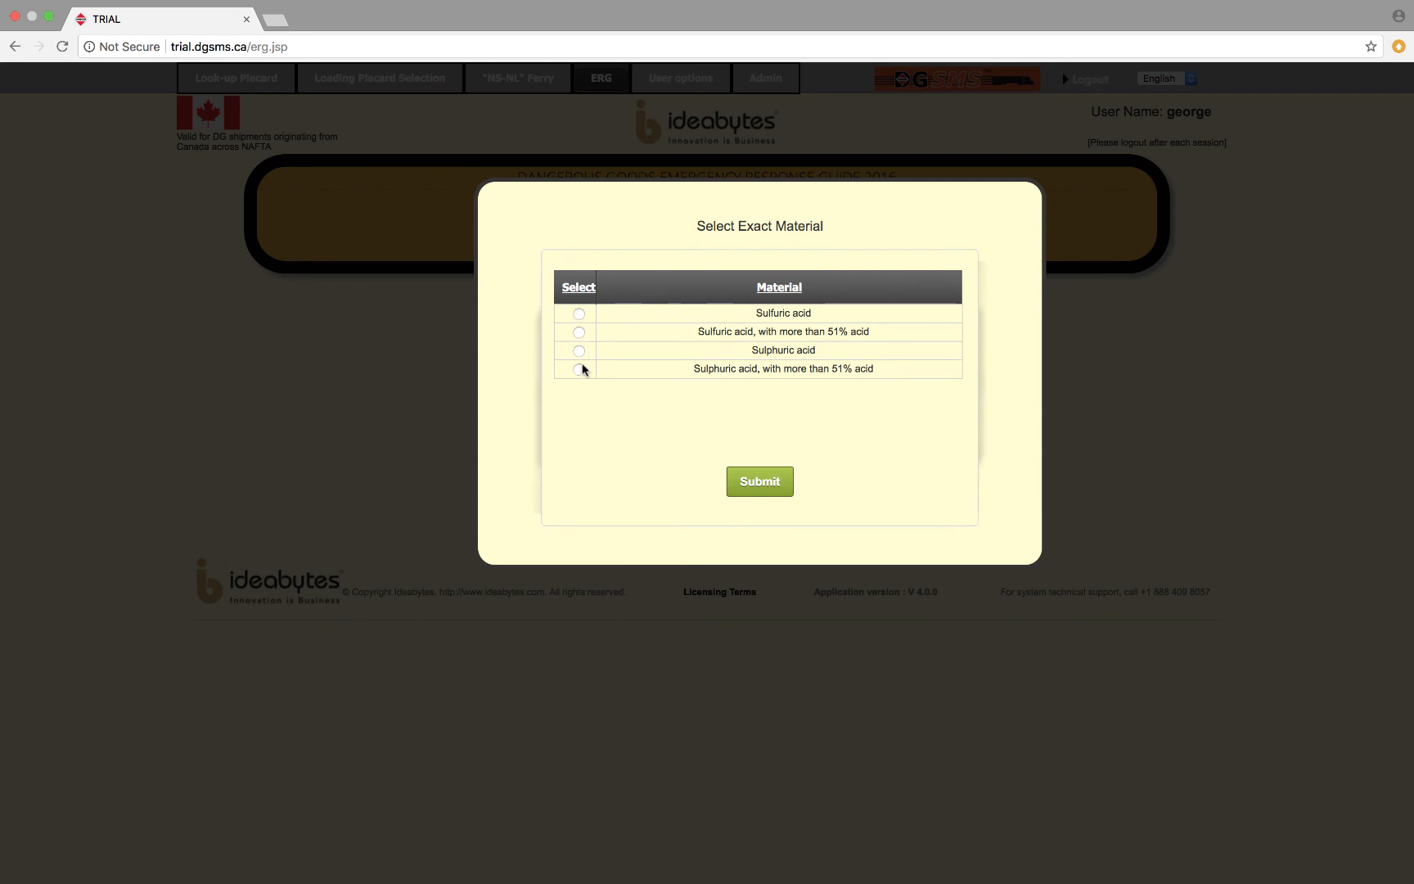
click(579, 315)
click(765, 483)
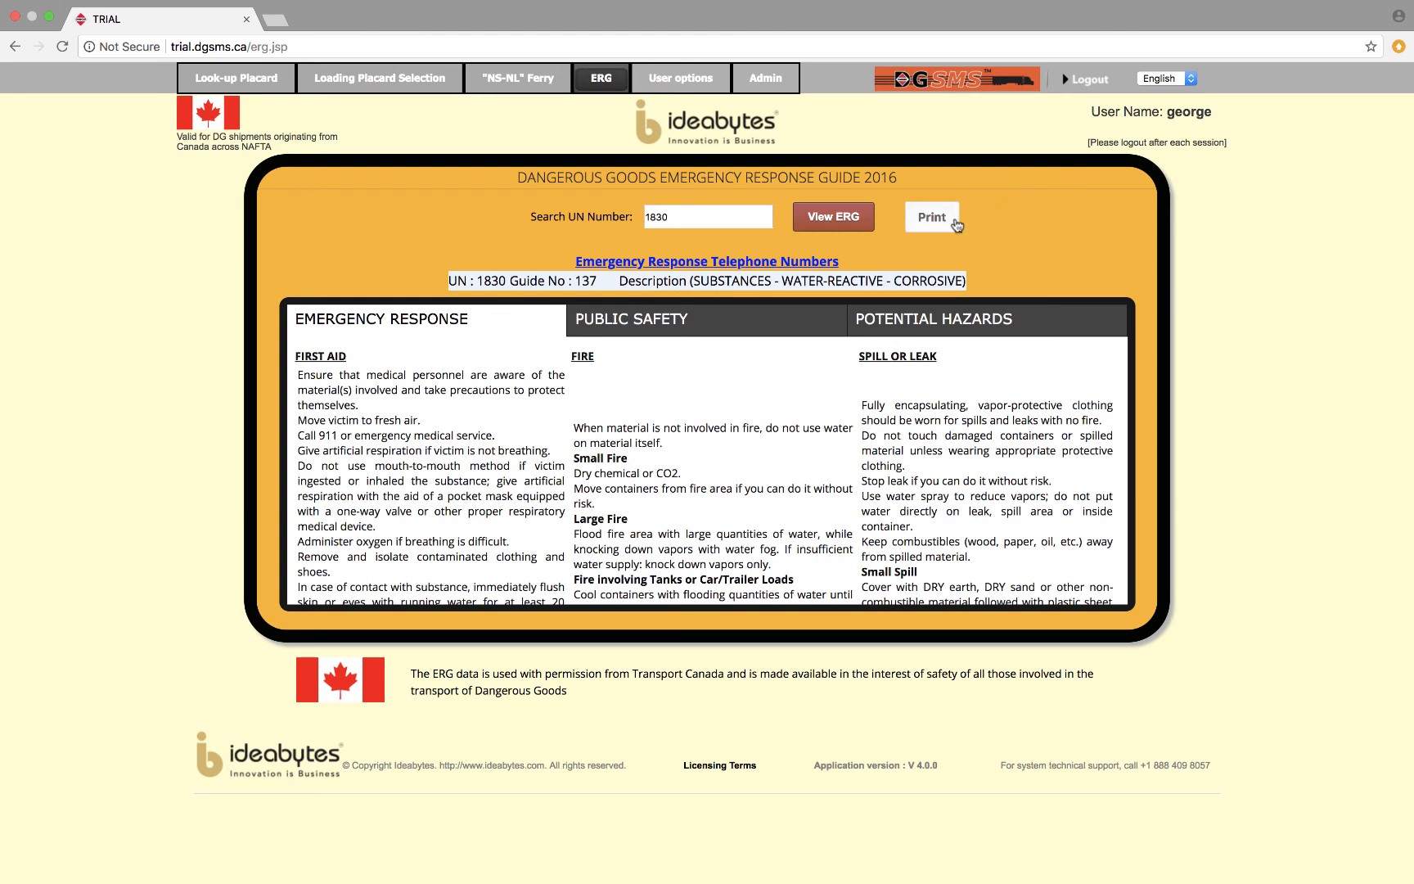
Examine the emergency response telephone numbers for Canada and the United States, then close the list.
click(782, 263)
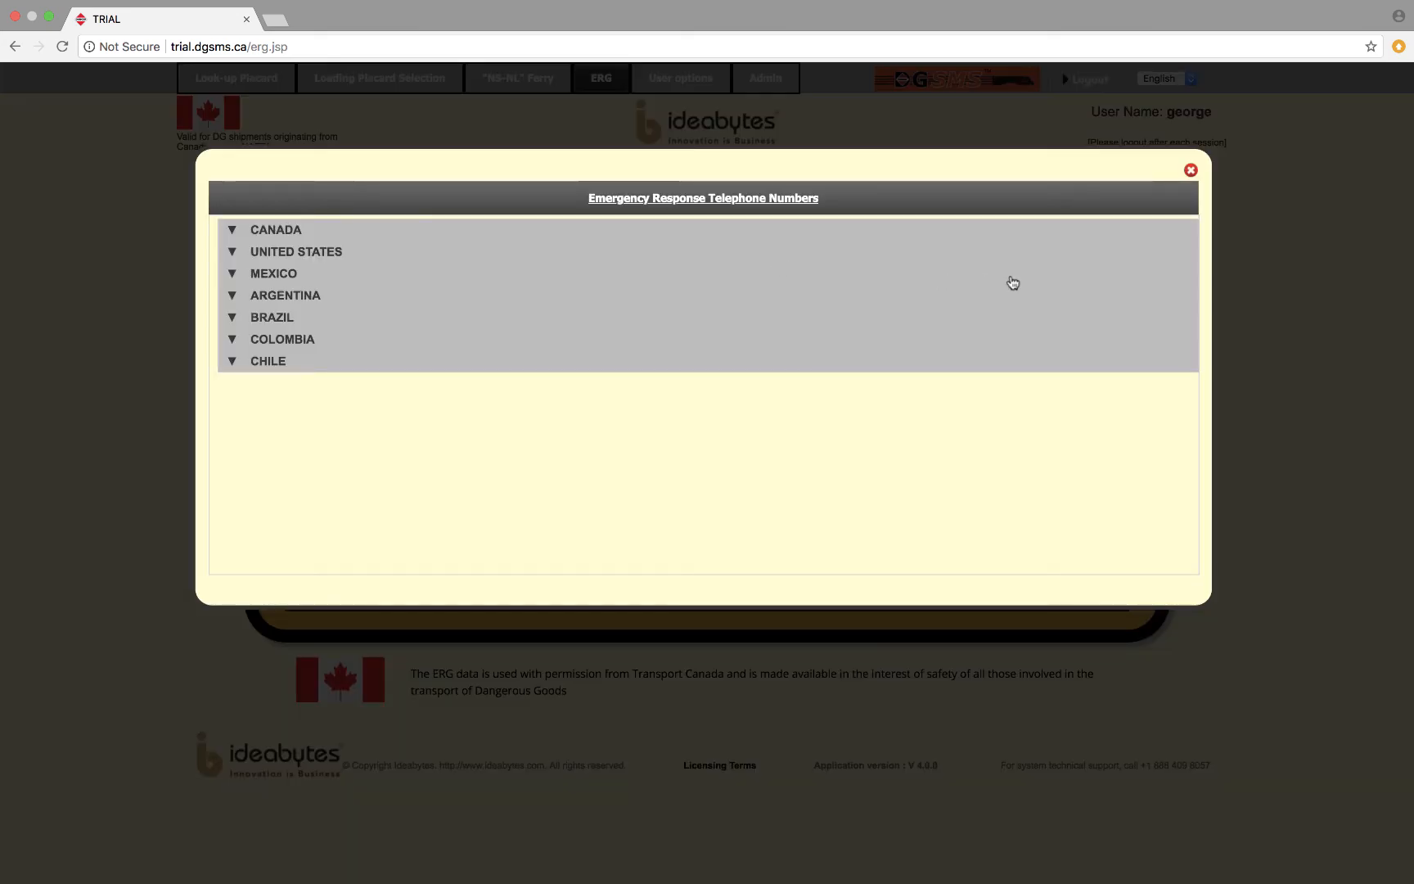
click(232, 228)
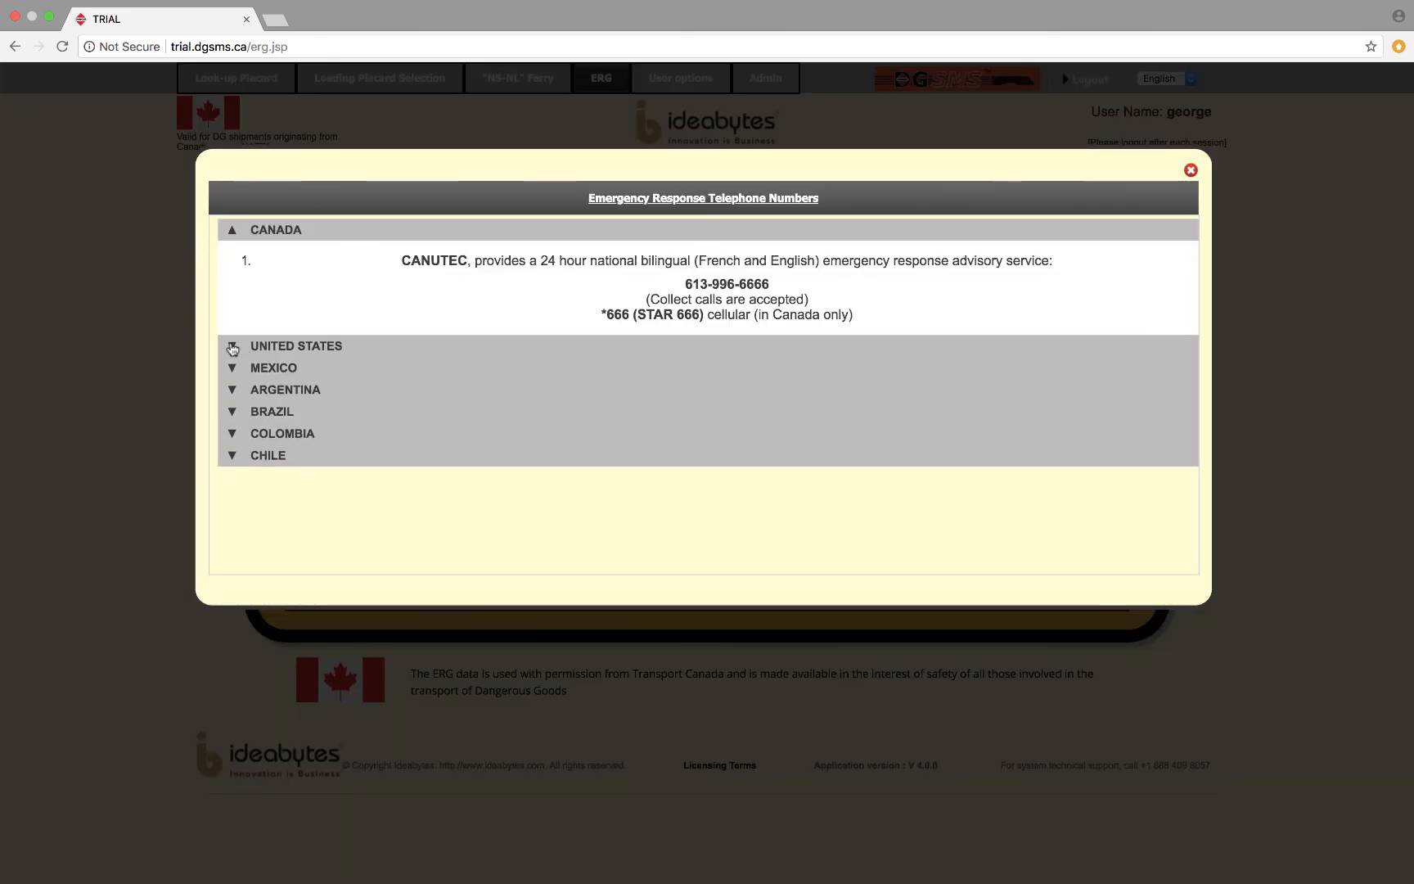
click(233, 346)
scroll(469, 414, down, 3)
scroll(469, 413, down, 3)
scroll(469, 413, up, 10)
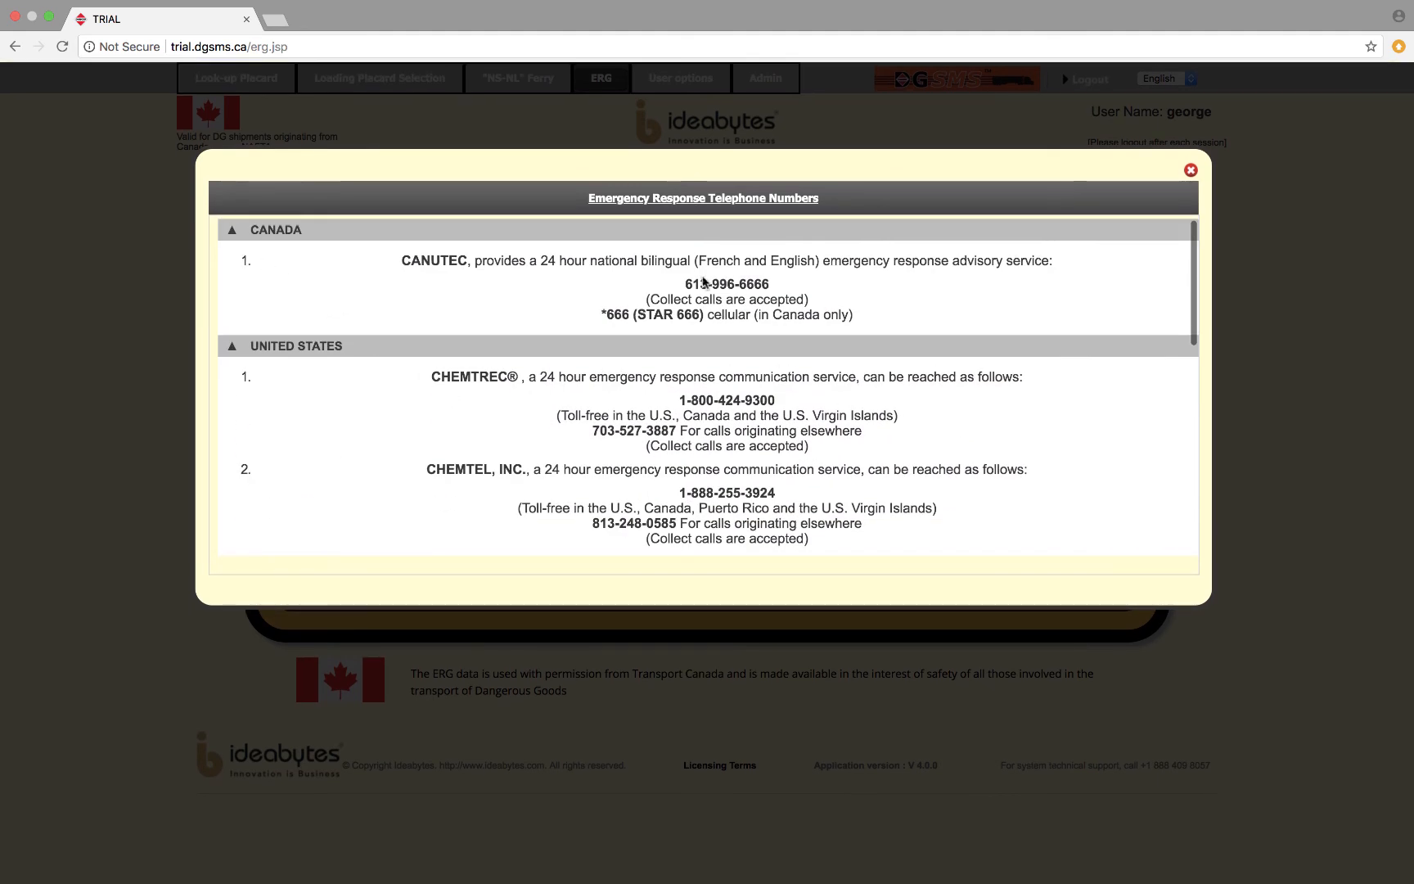
click(1191, 169)
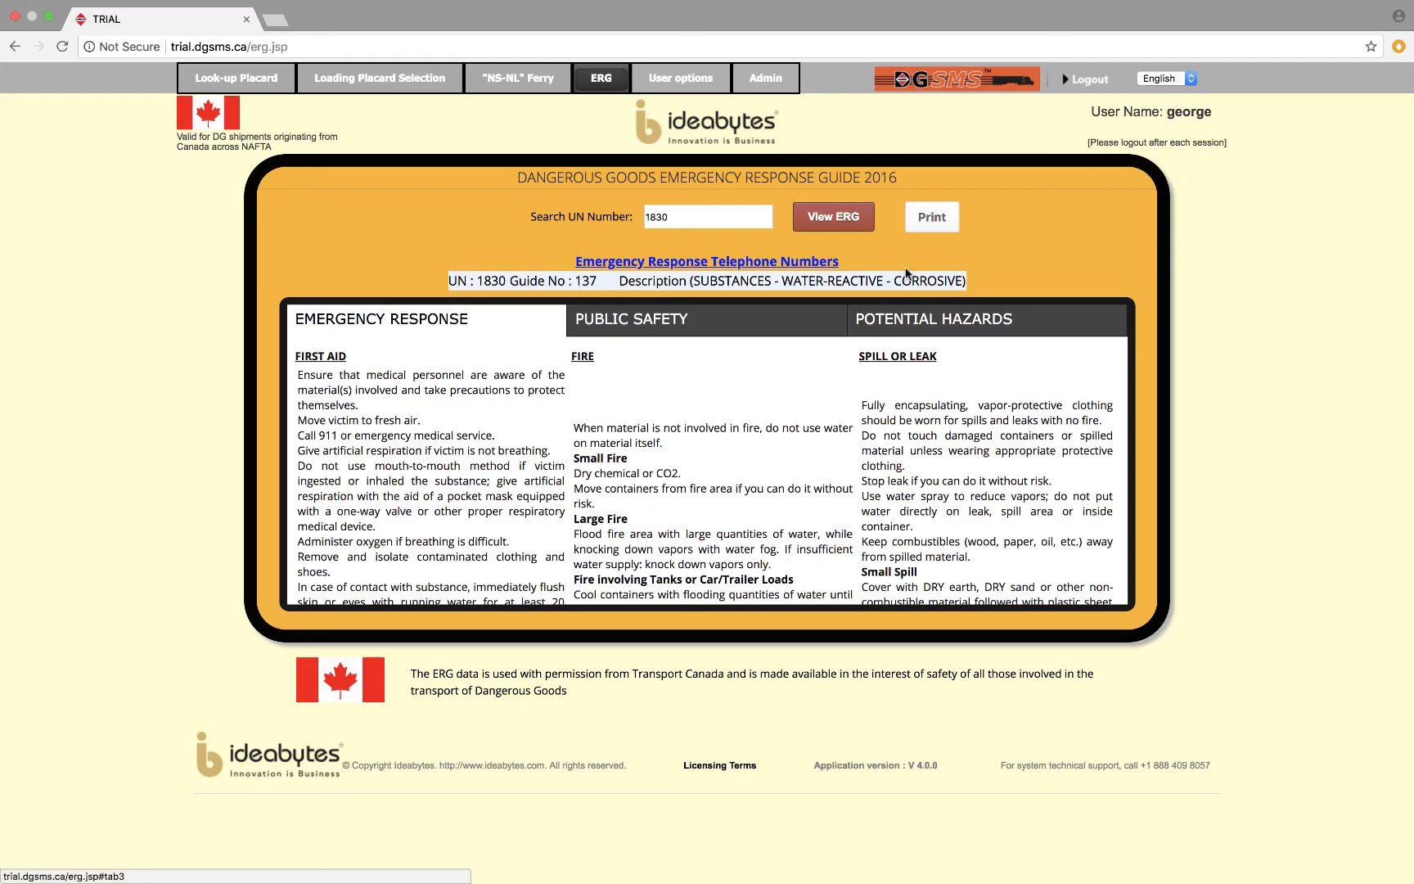
Examine the public safety and potential hazards guidance for UN 1830, preview the guide's printout, and cancel printing.
click(656, 325)
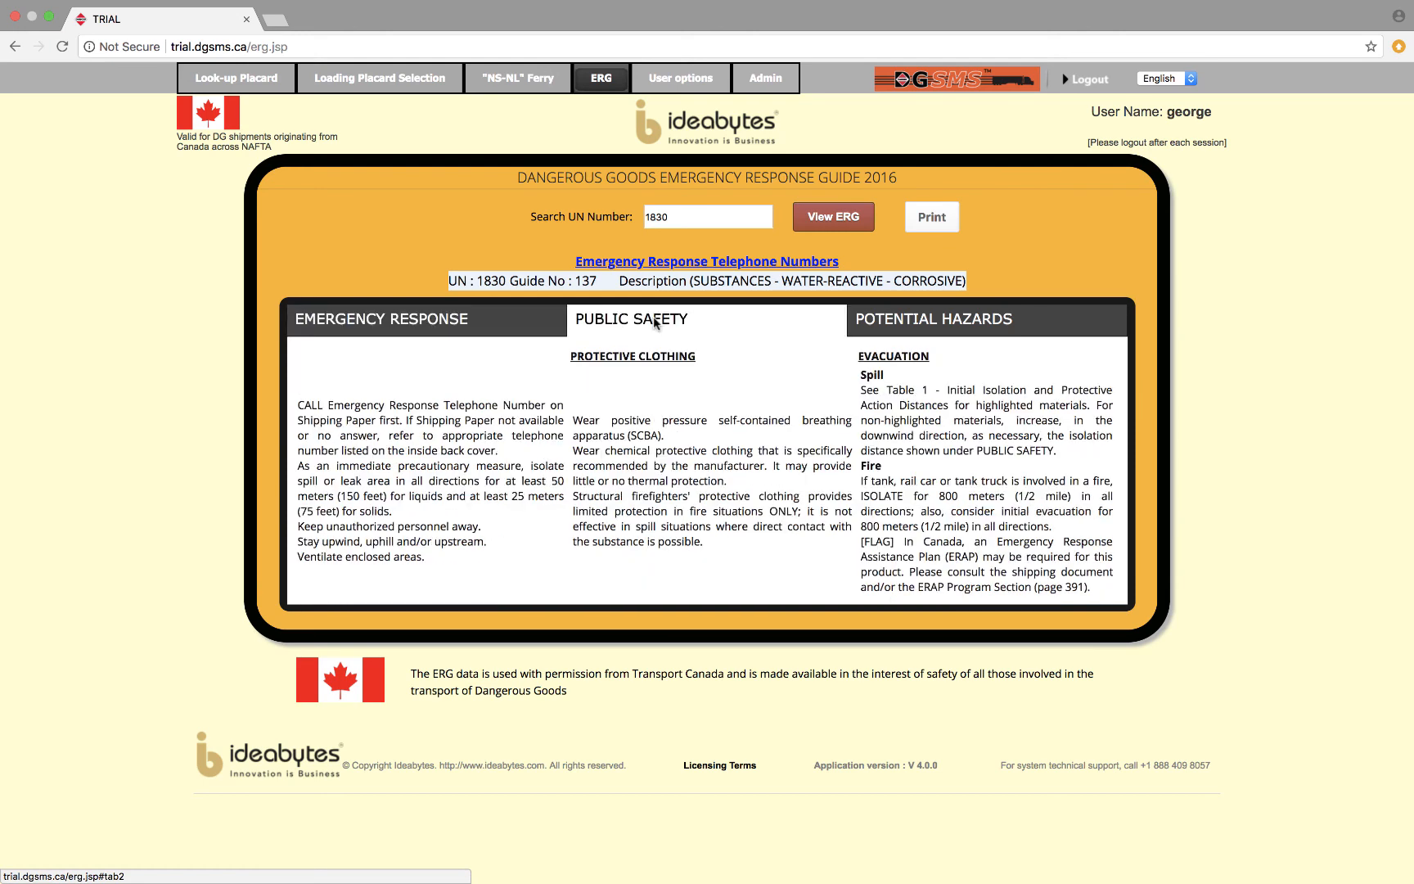
click(939, 323)
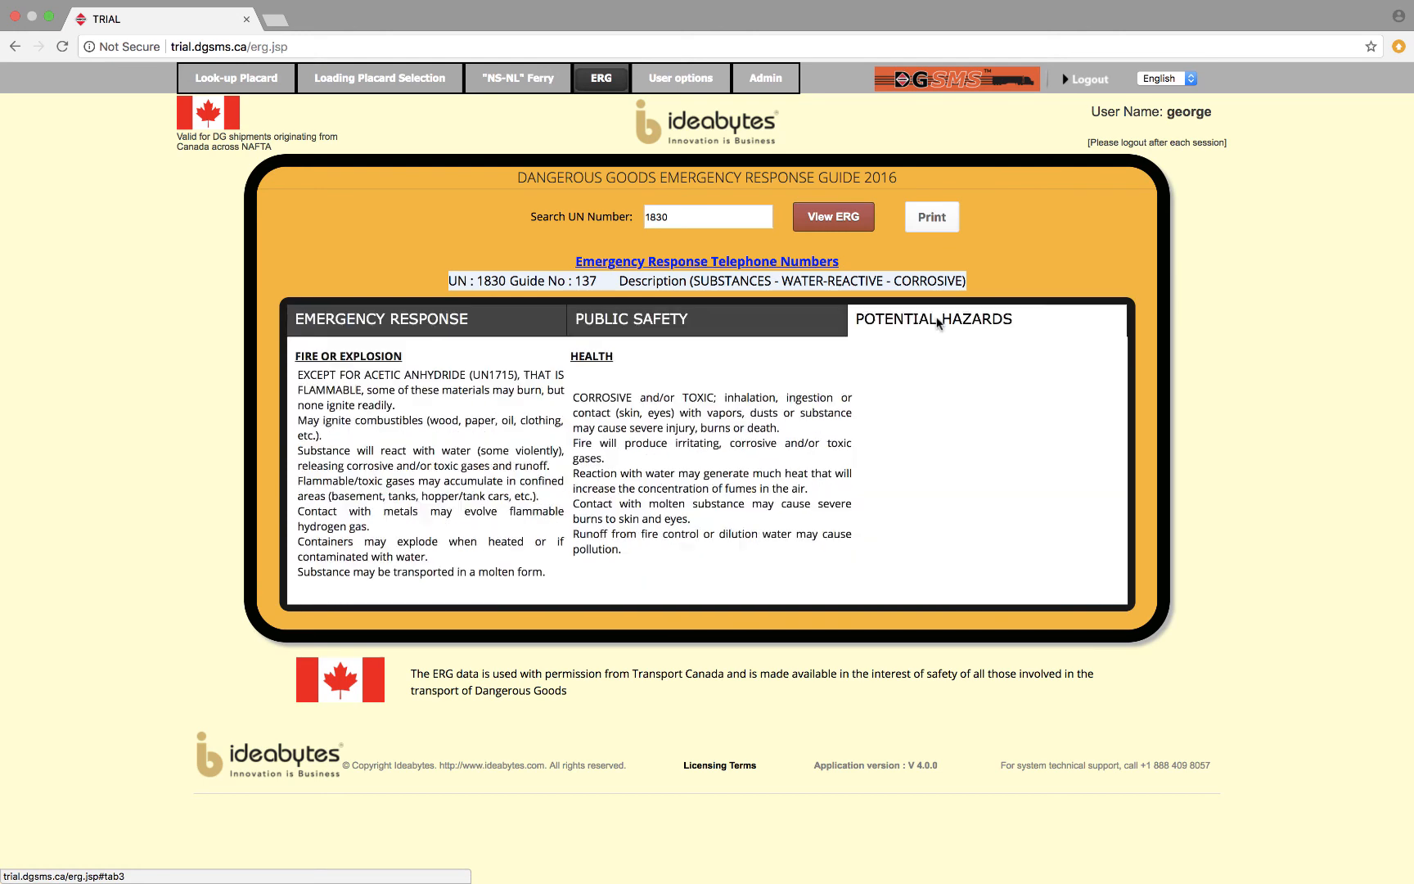
click(941, 218)
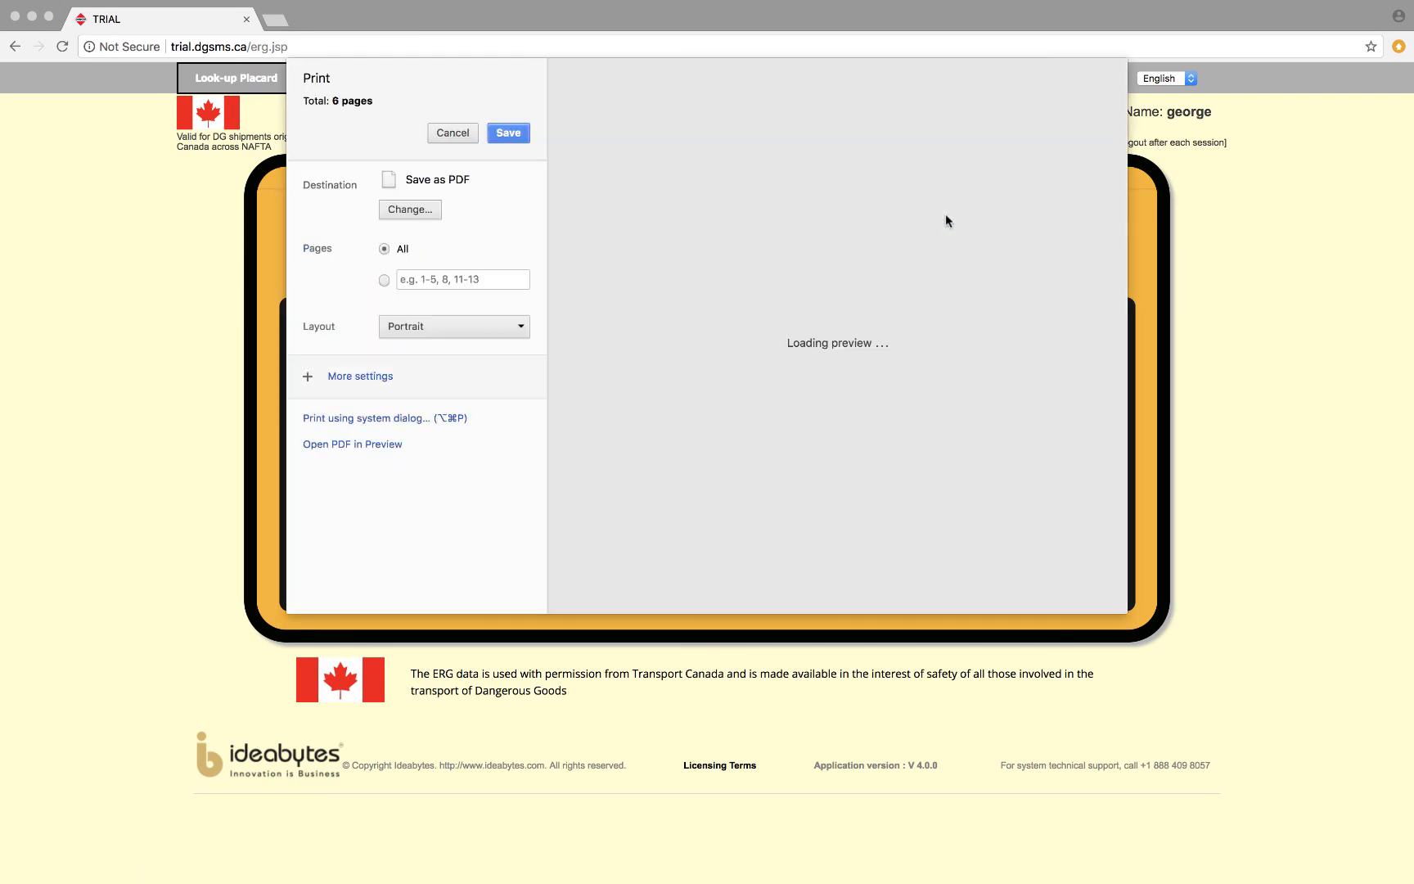
scroll(946, 218, down, 15)
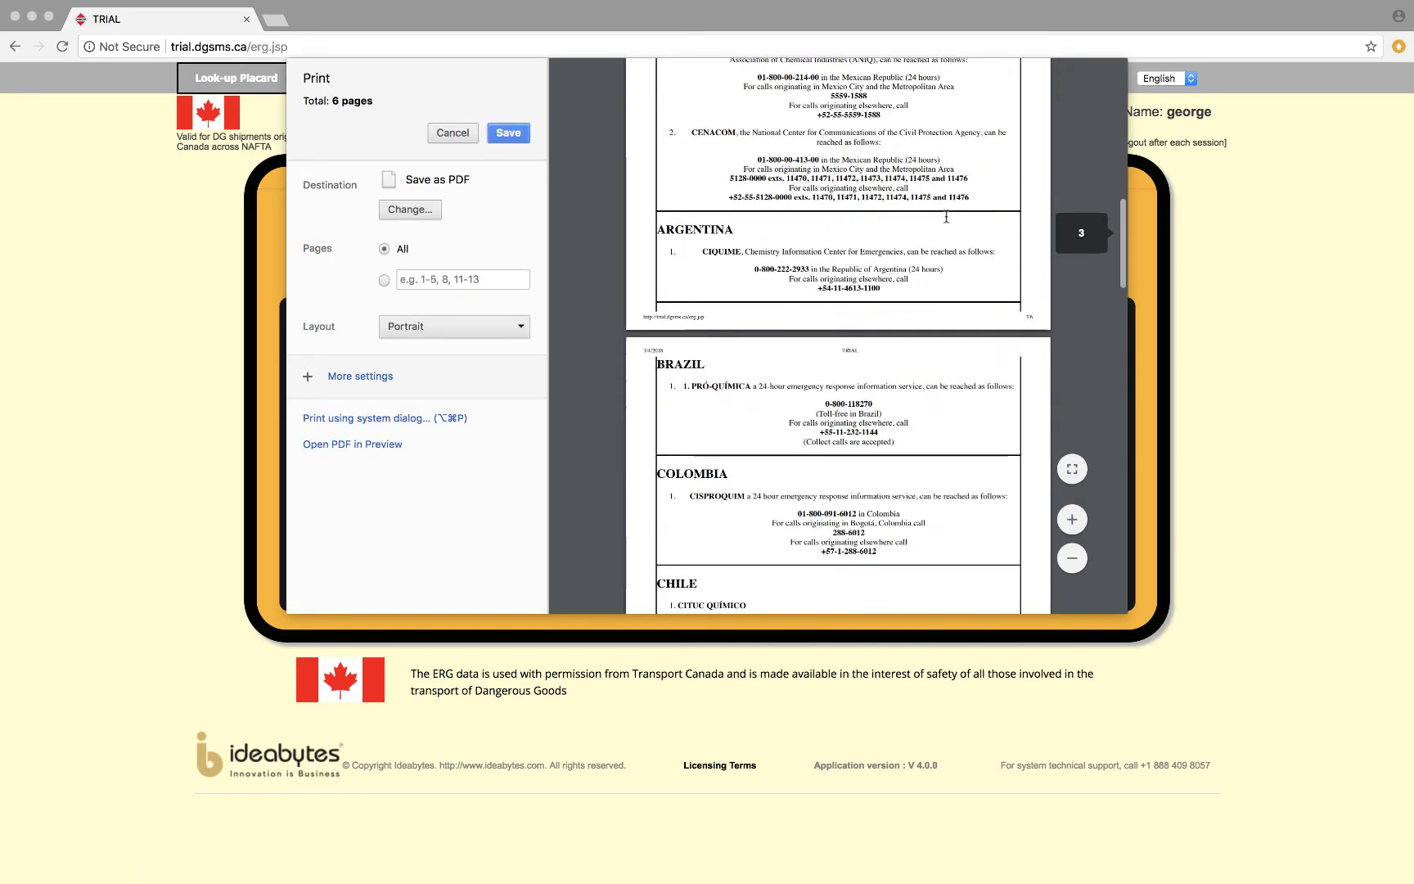
scroll(947, 216, down, 5)
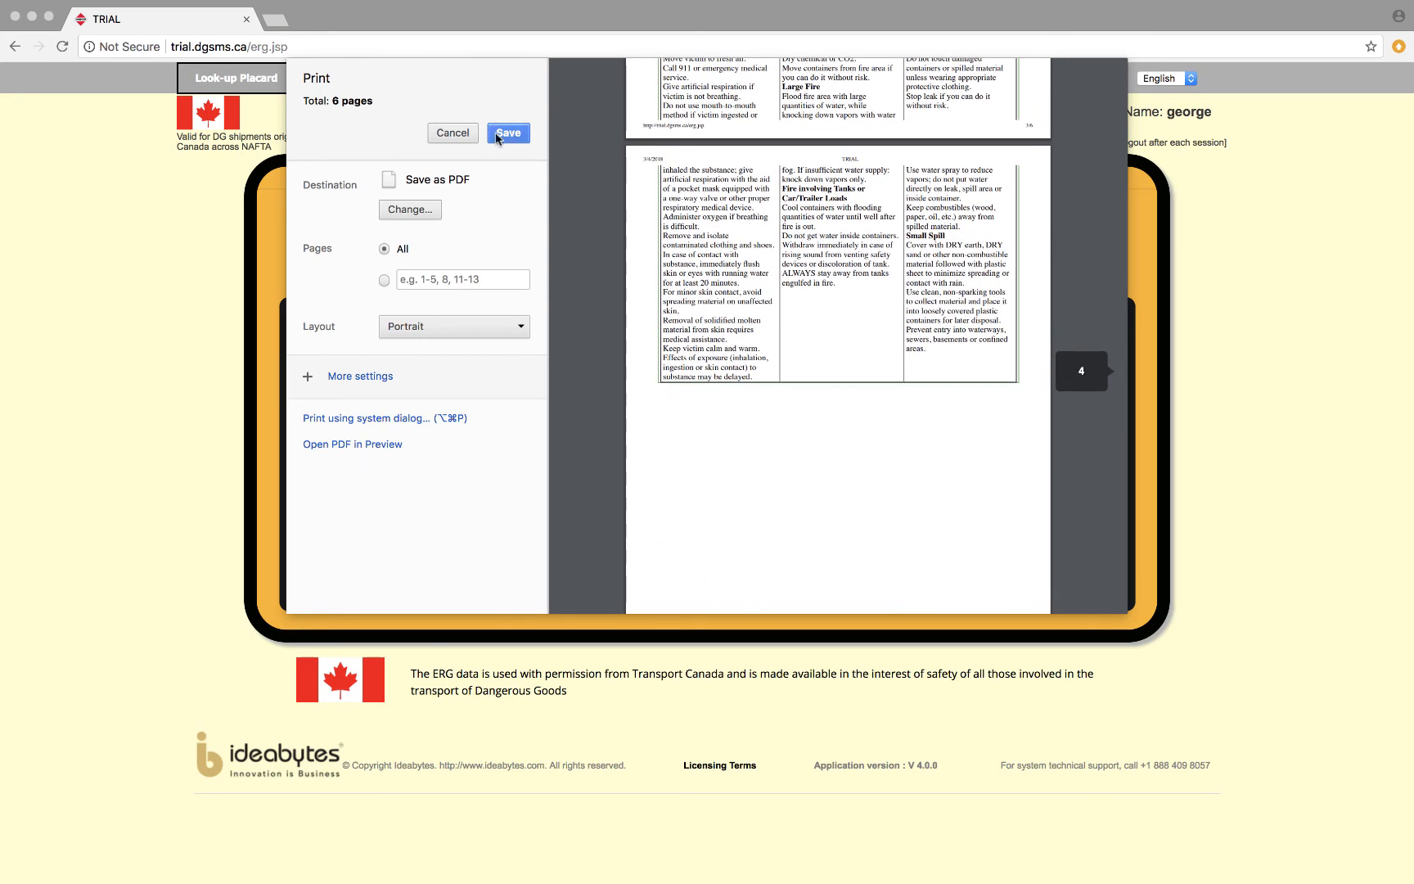
click(453, 133)
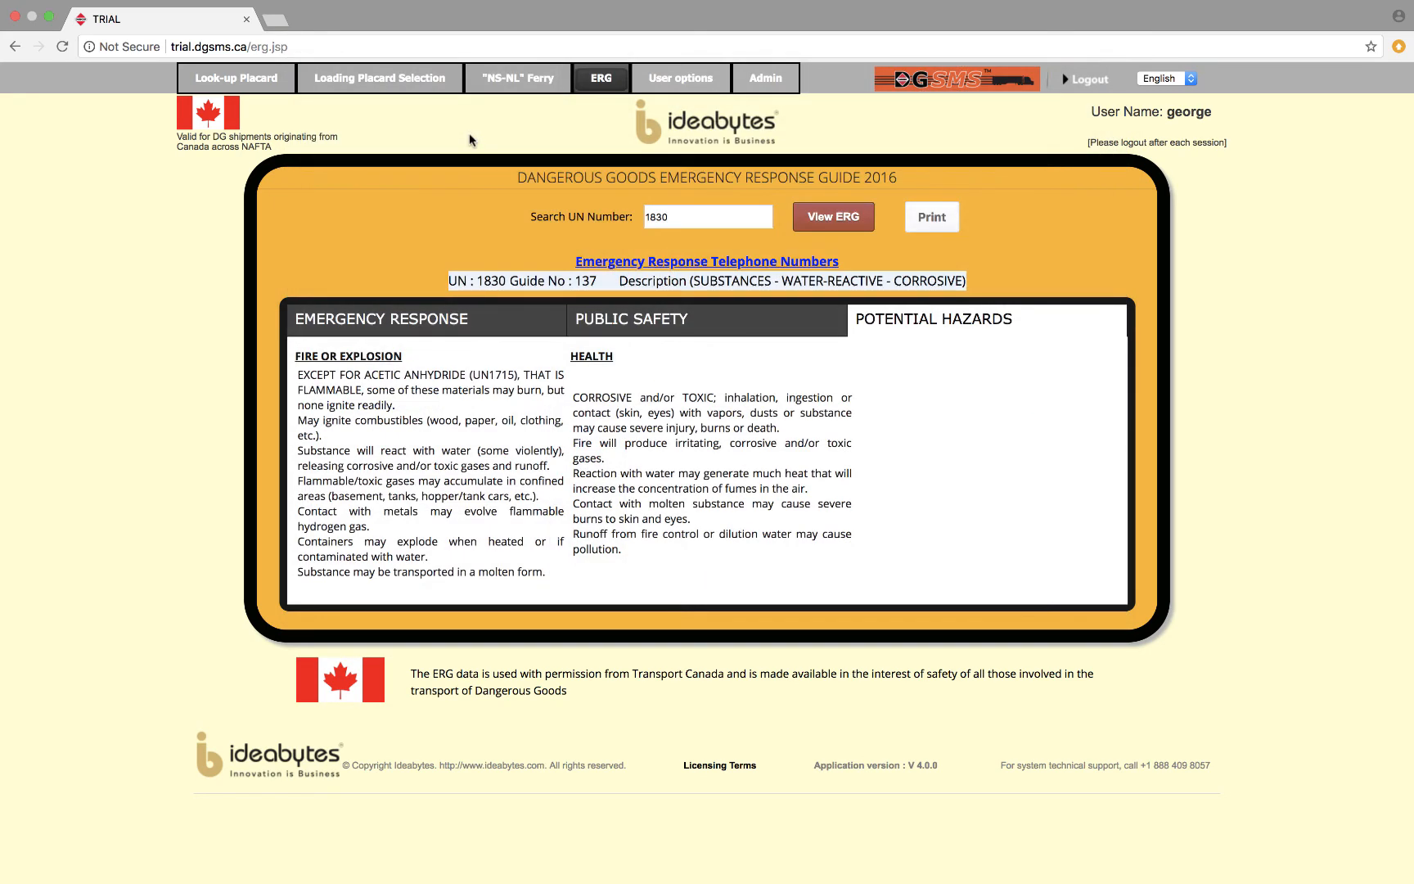
Open the past-transaction retrieval page and set a date range search from 2018-03-01 to 2018-03-05.
mouse_move(706, 87)
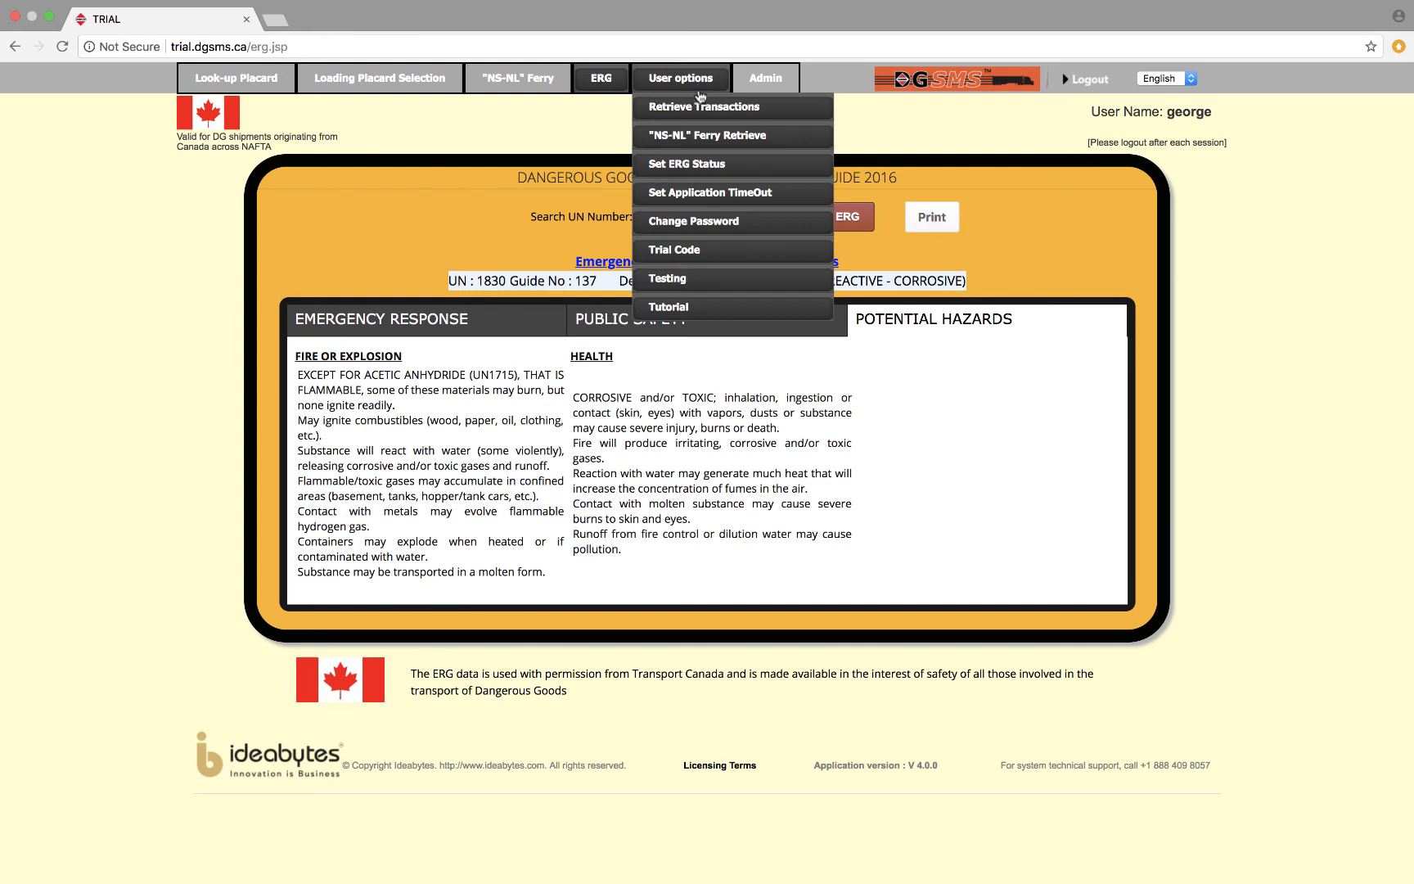
click(703, 107)
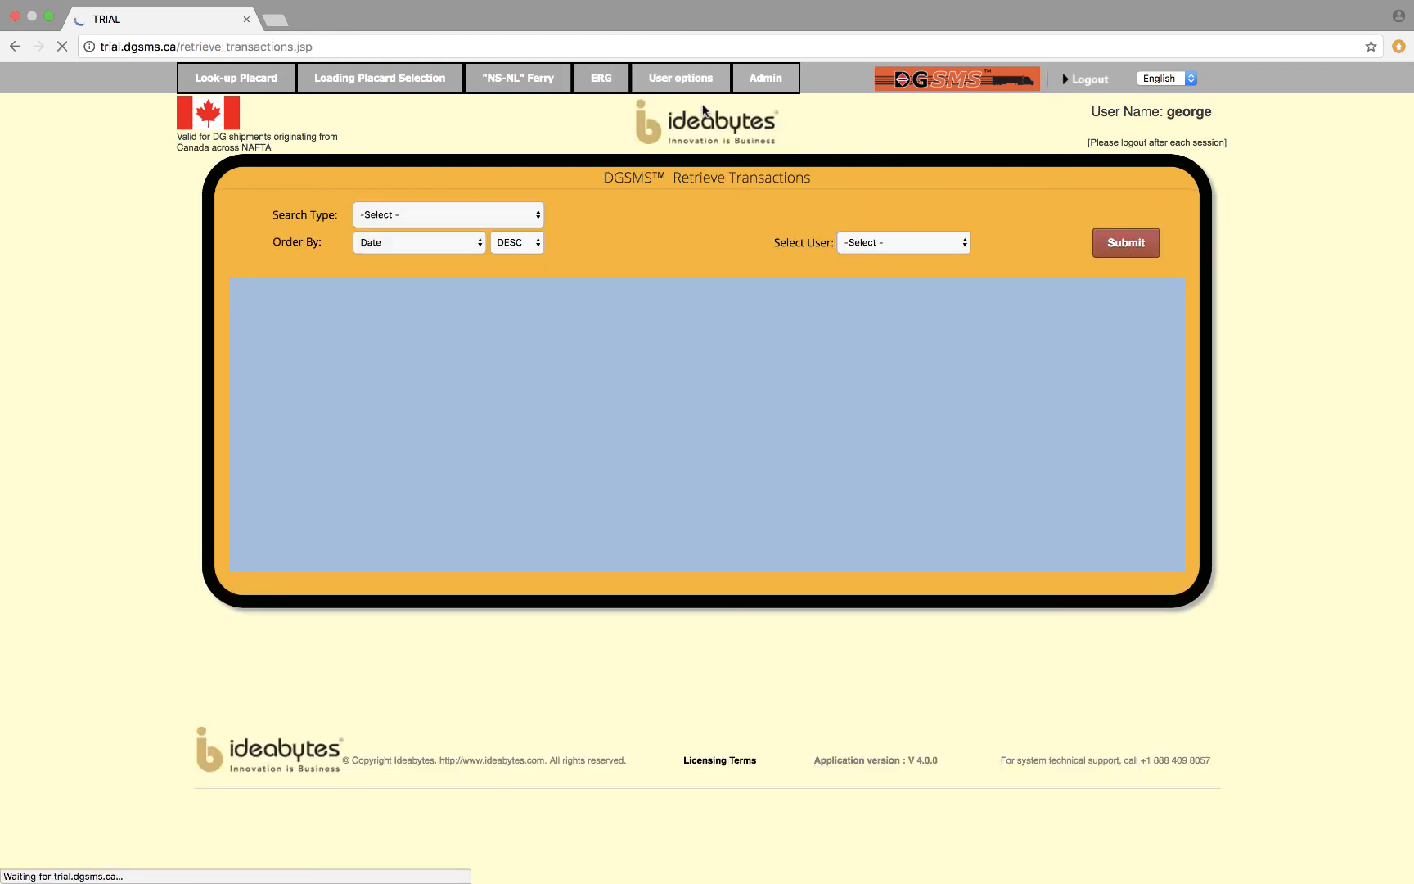
click(534, 215)
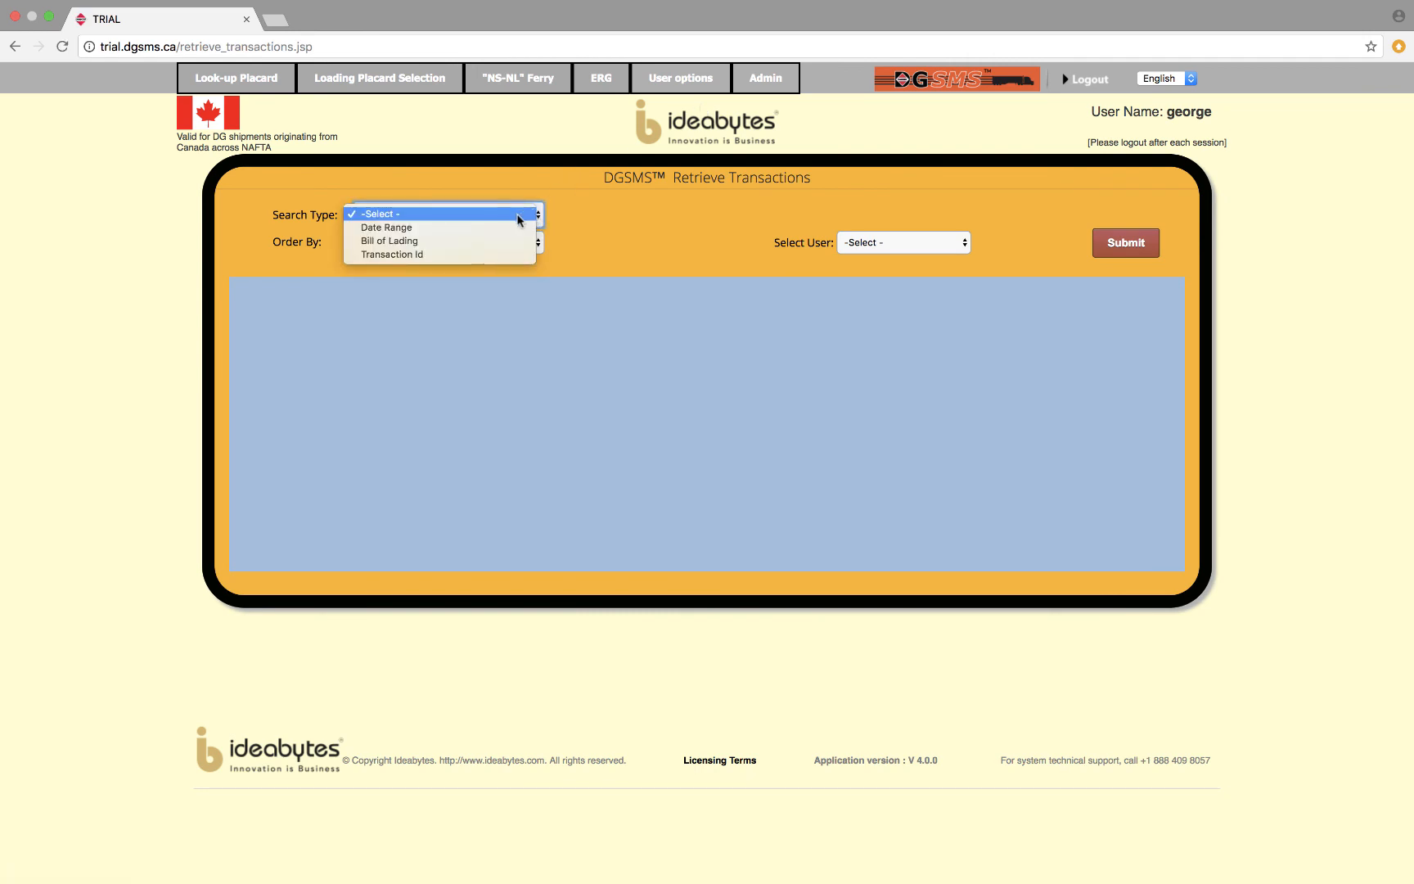
click(508, 229)
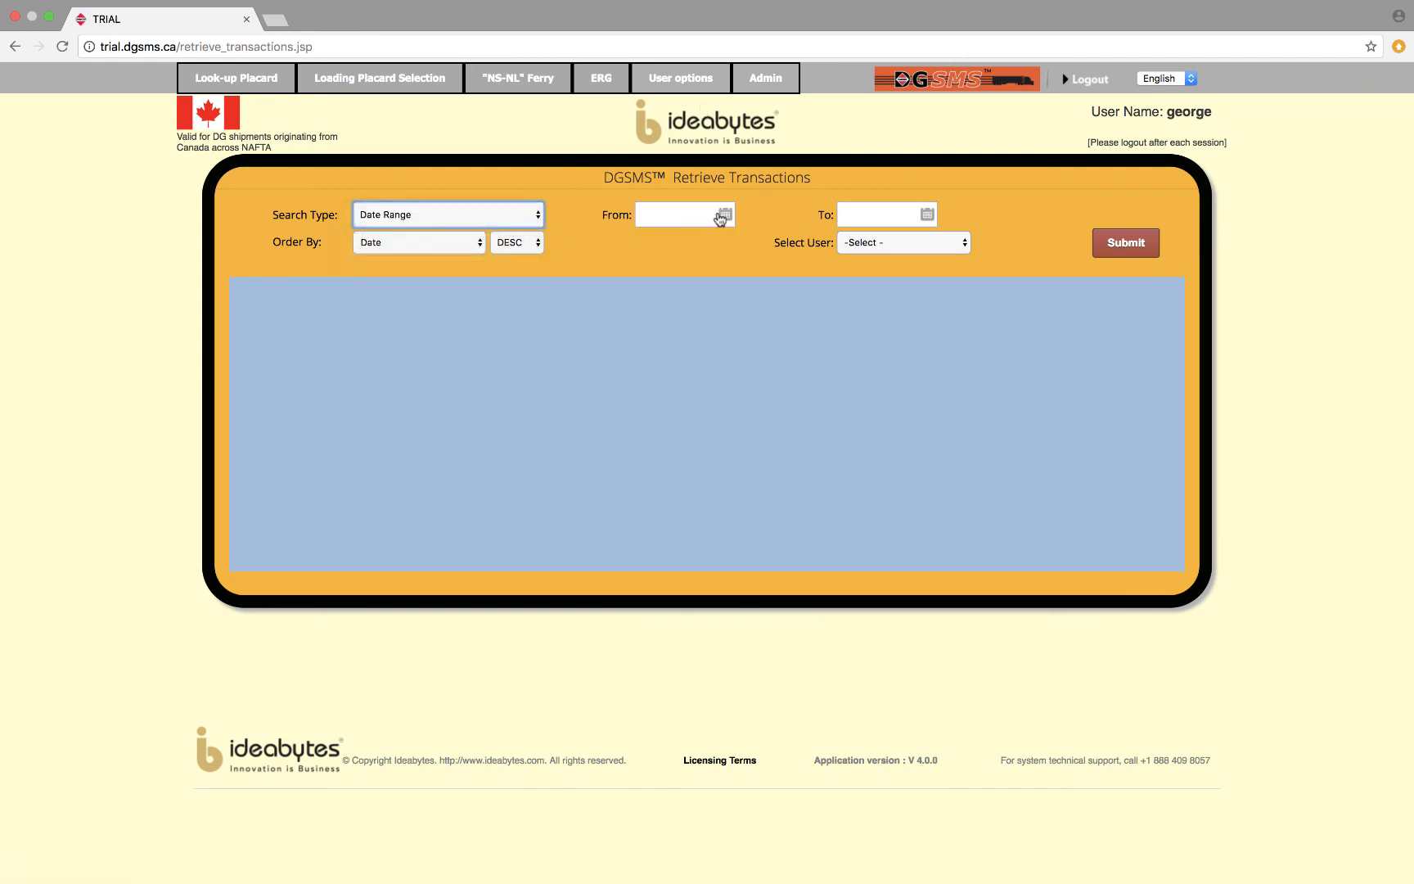
click(725, 215)
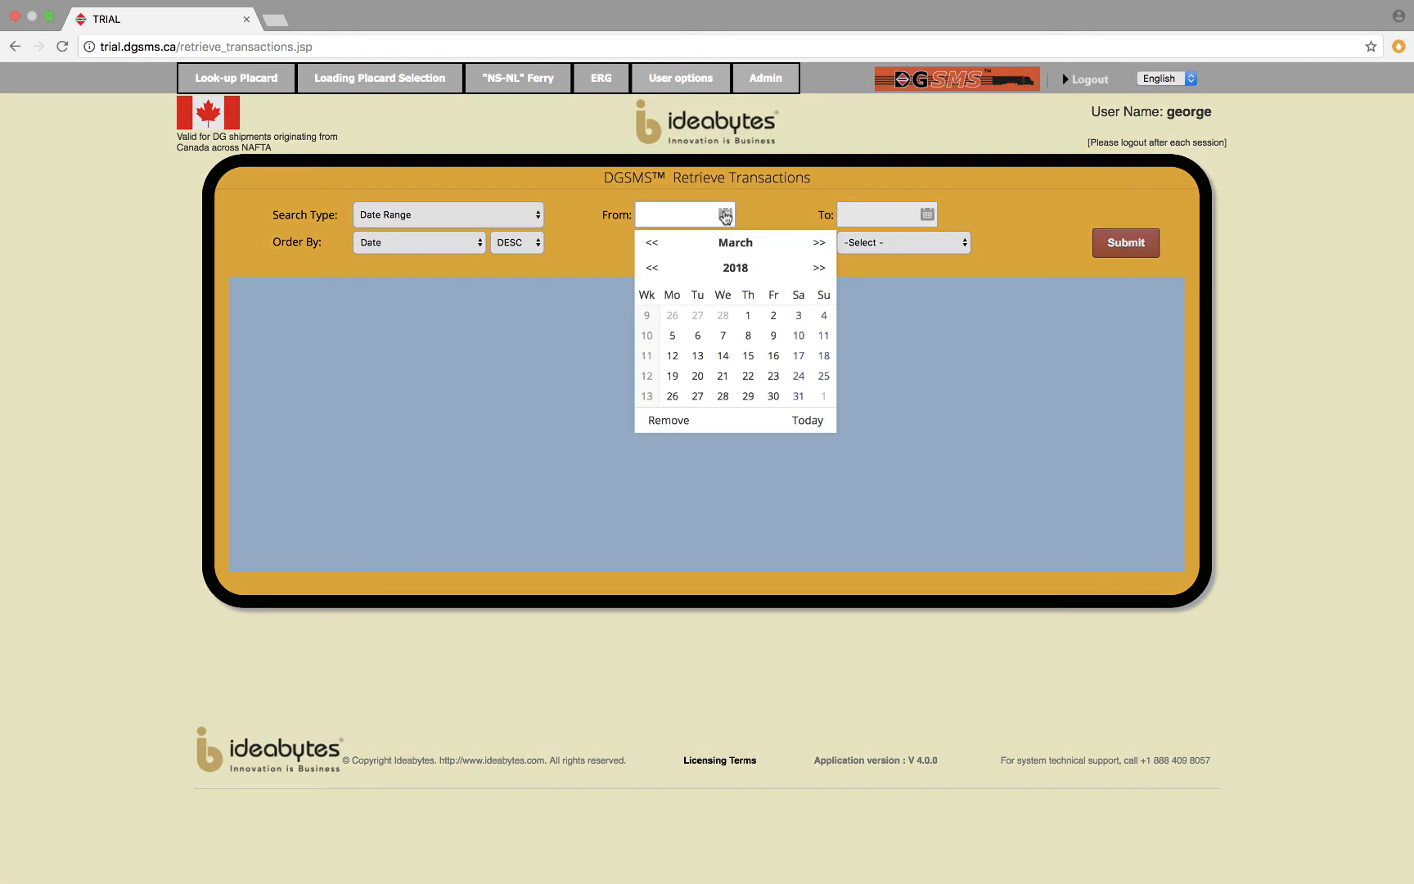
click(751, 320)
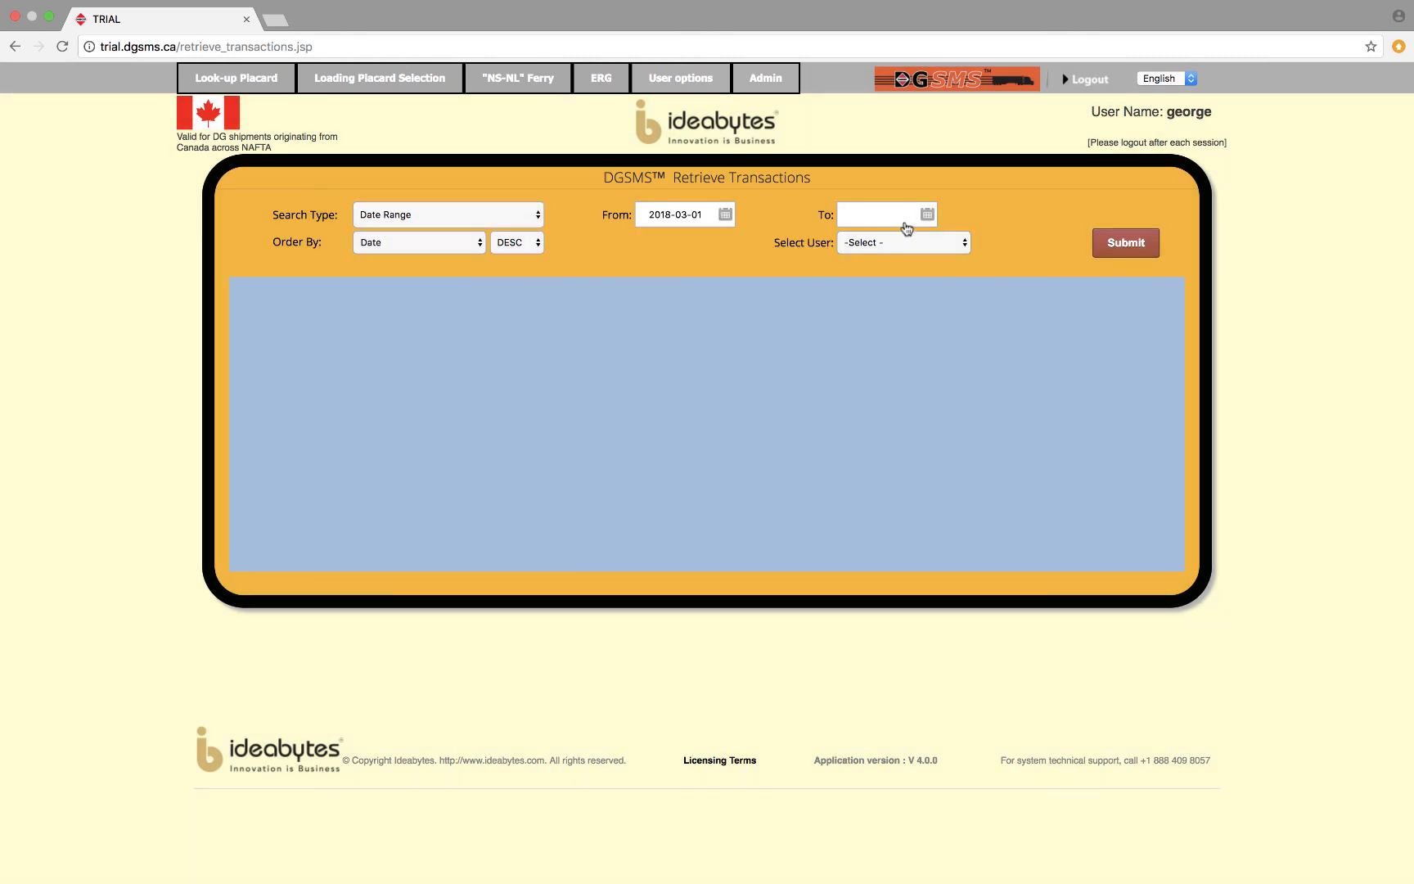
click(888, 223)
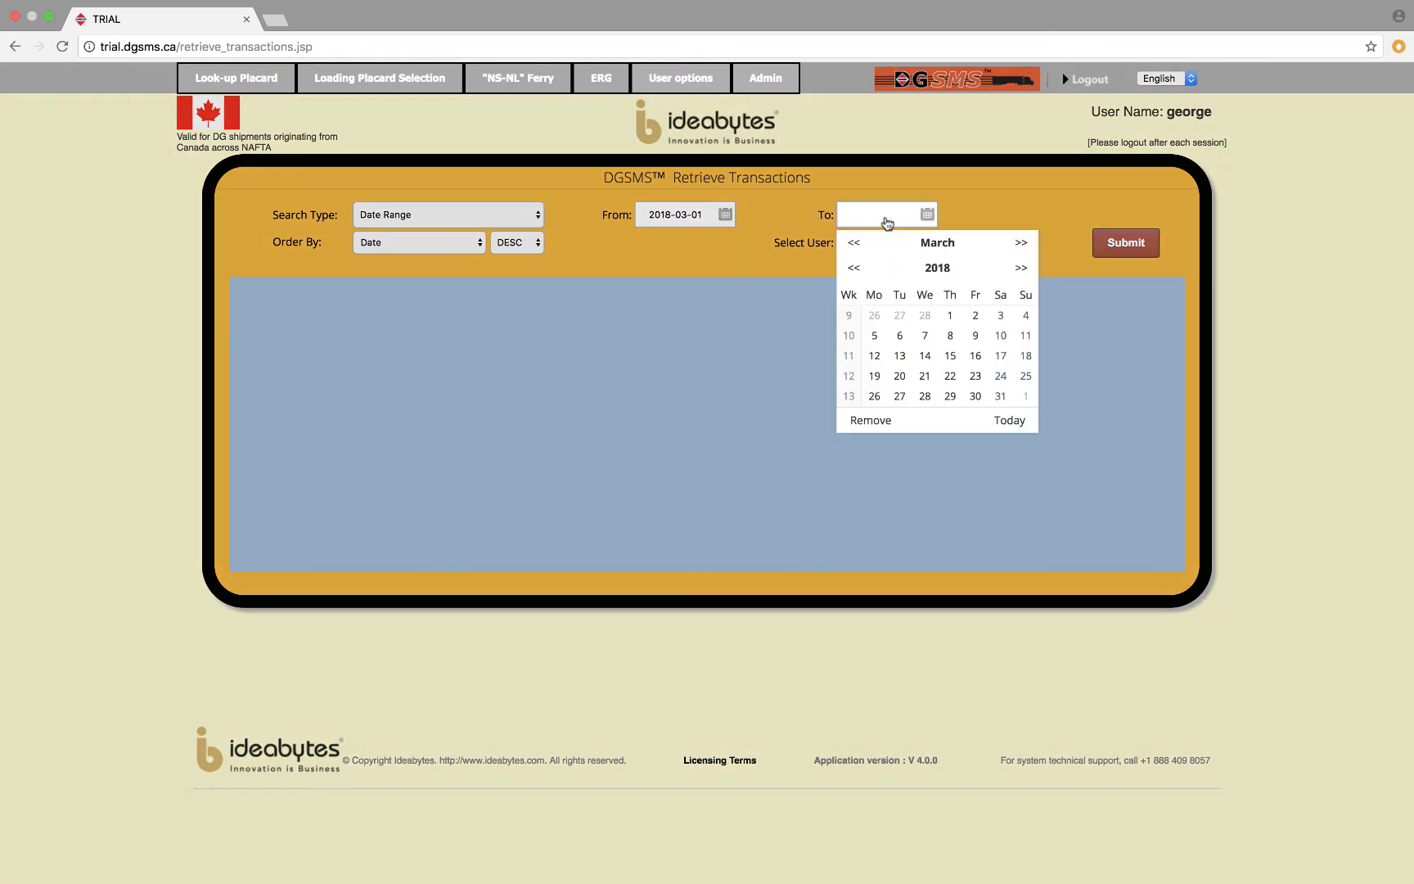
click(870, 336)
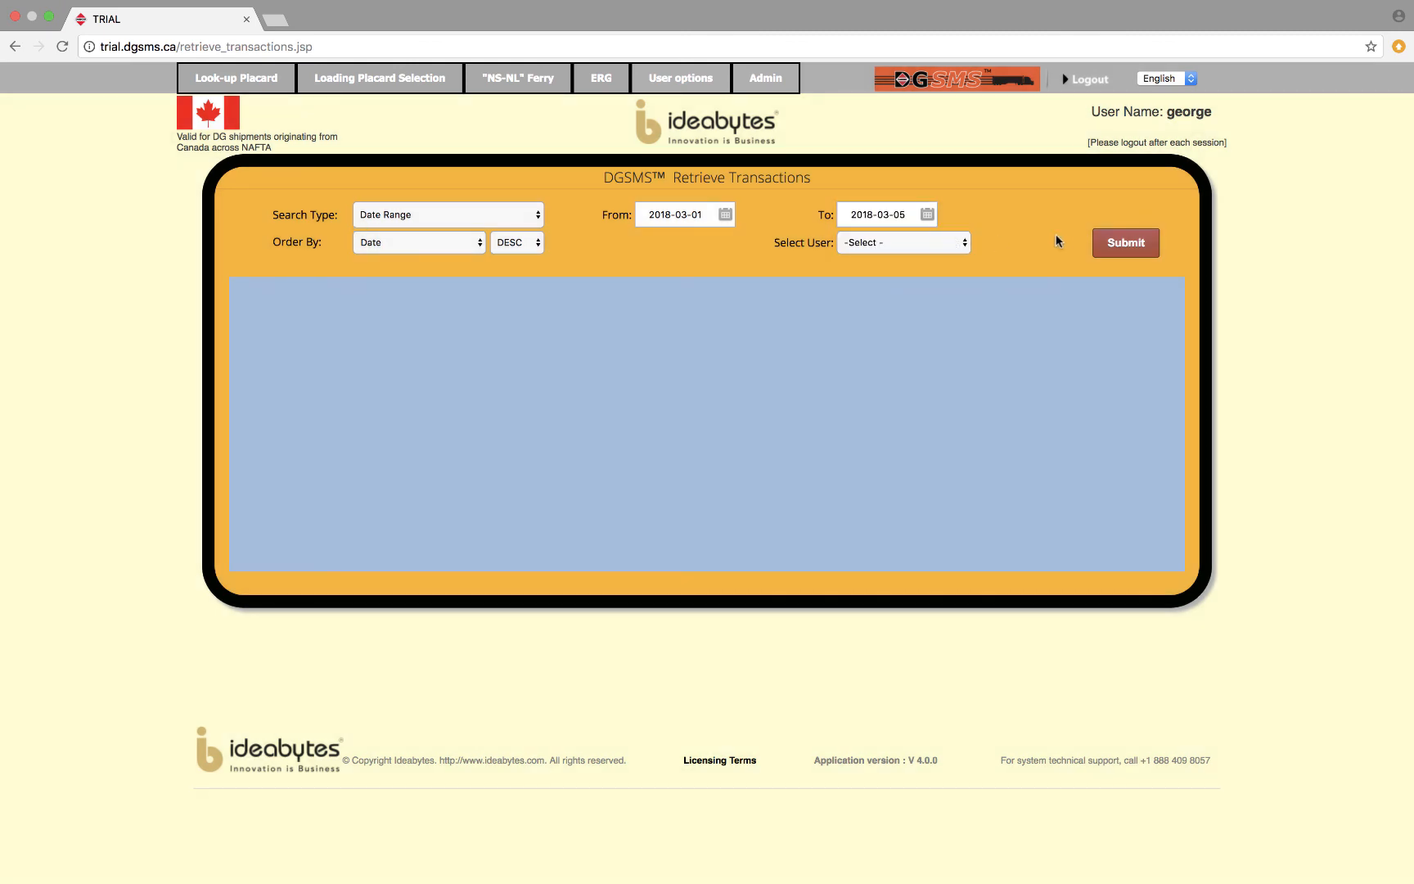
Retrieve all users' transactions in that range and copy the one with bills of lading pro003, PRO004 and PRO006 into a new loading transaction.
click(964, 243)
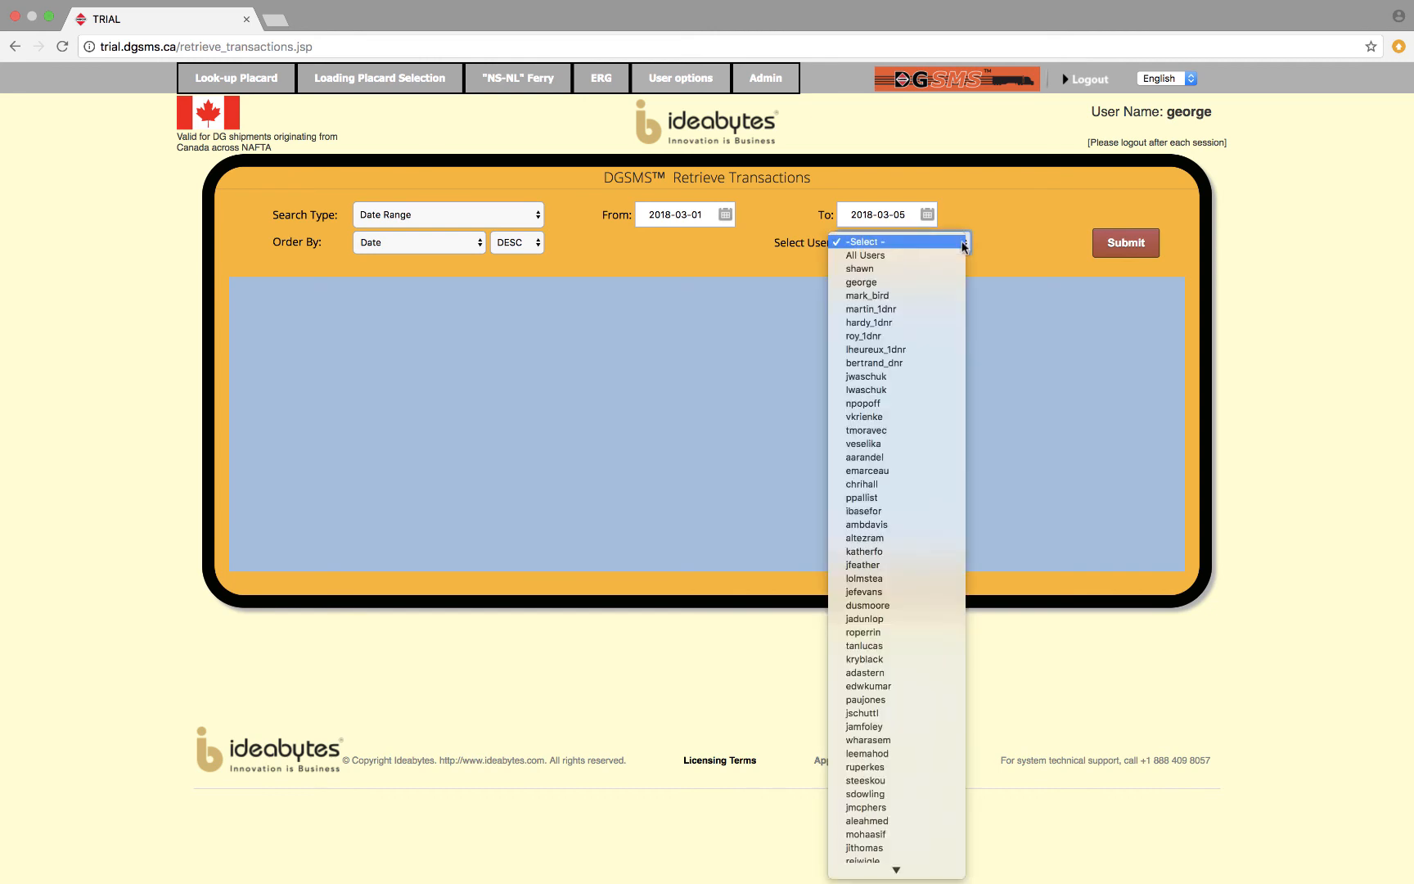
click(949, 256)
click(1145, 249)
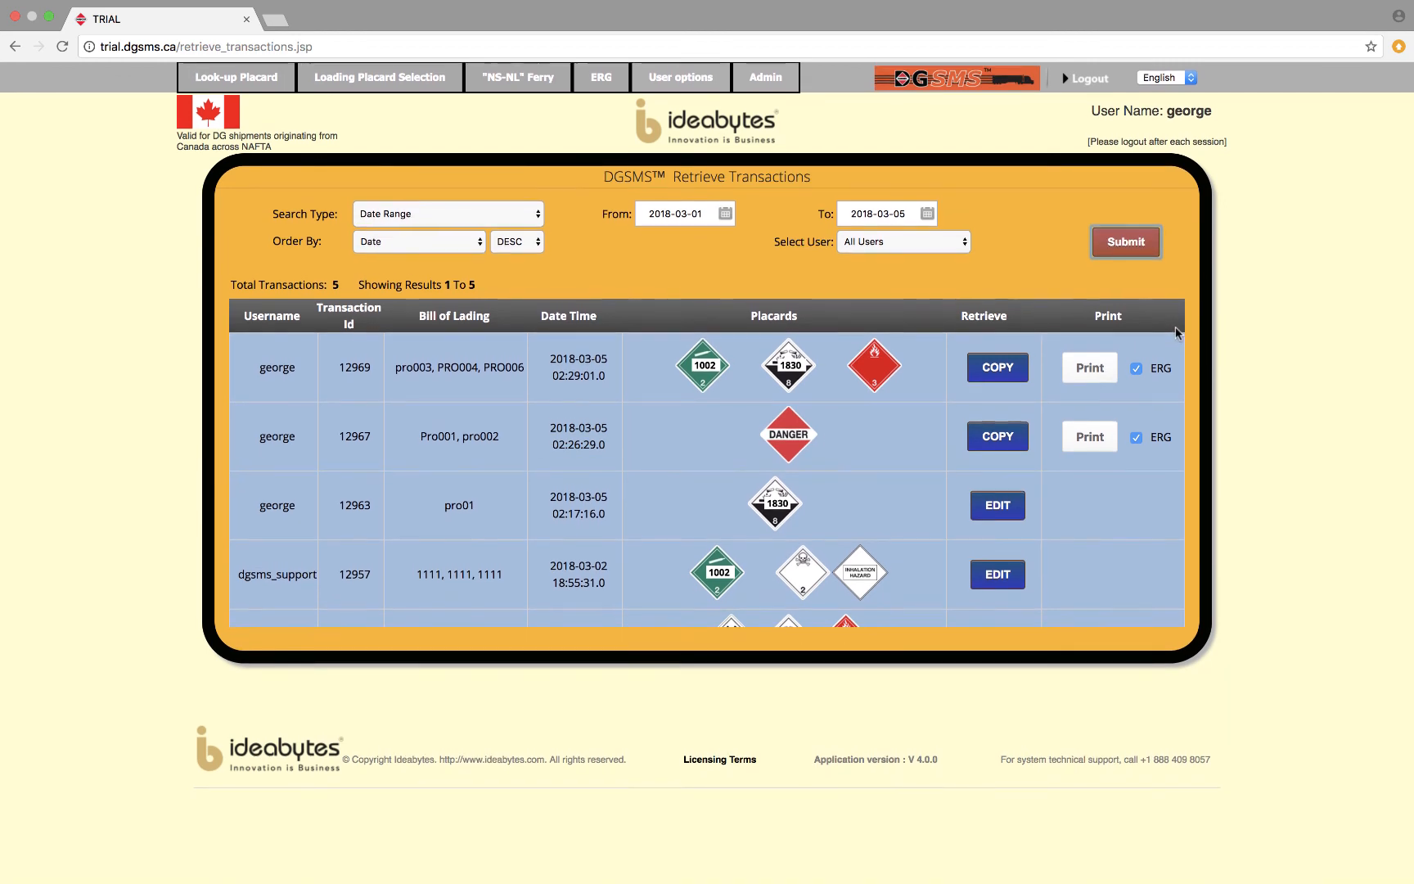
scroll(931, 404, down, 1)
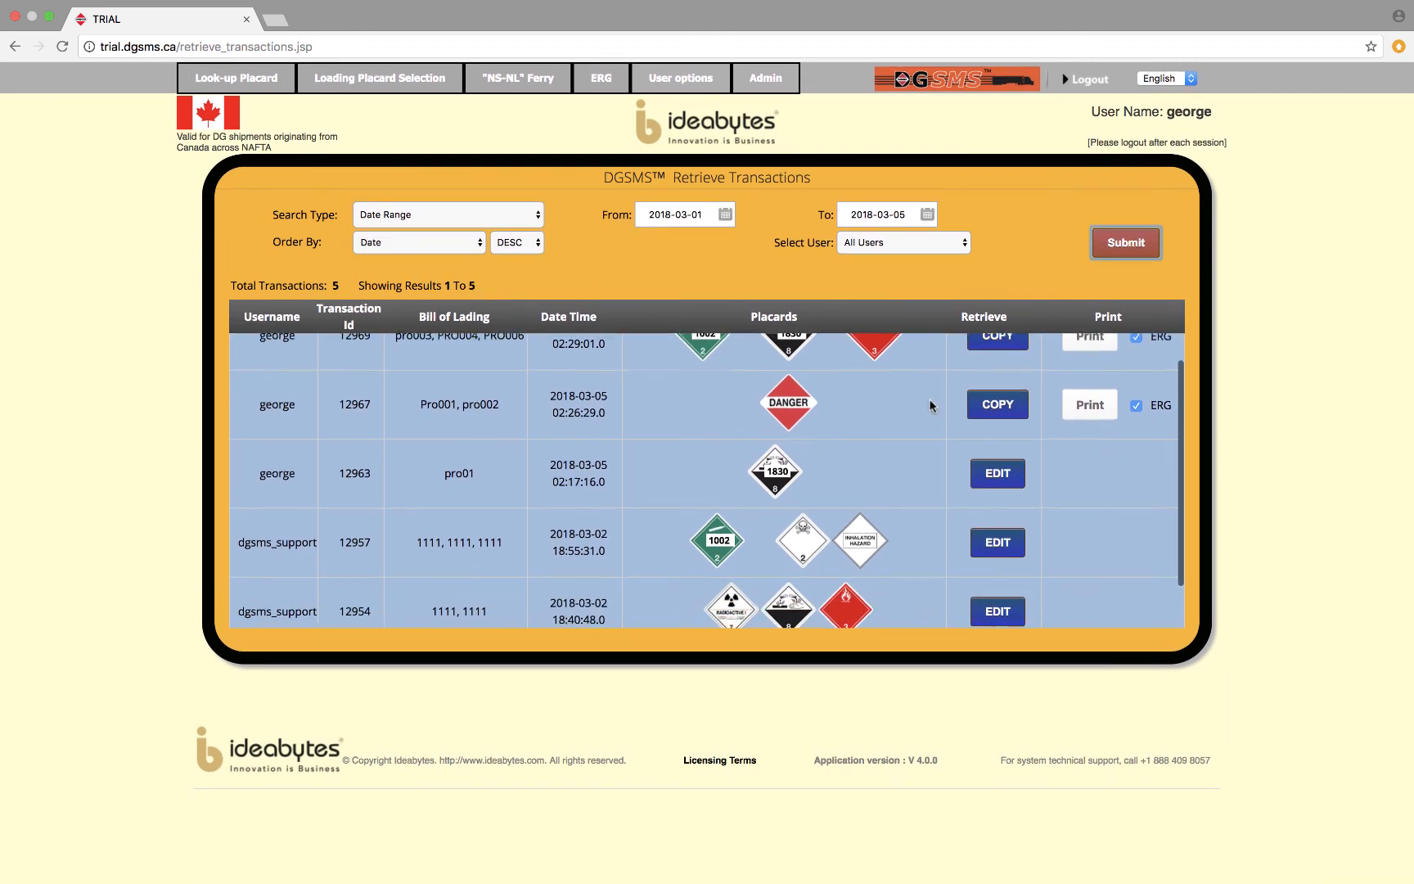
scroll(933, 404, down, 2)
scroll(933, 405, up, 3)
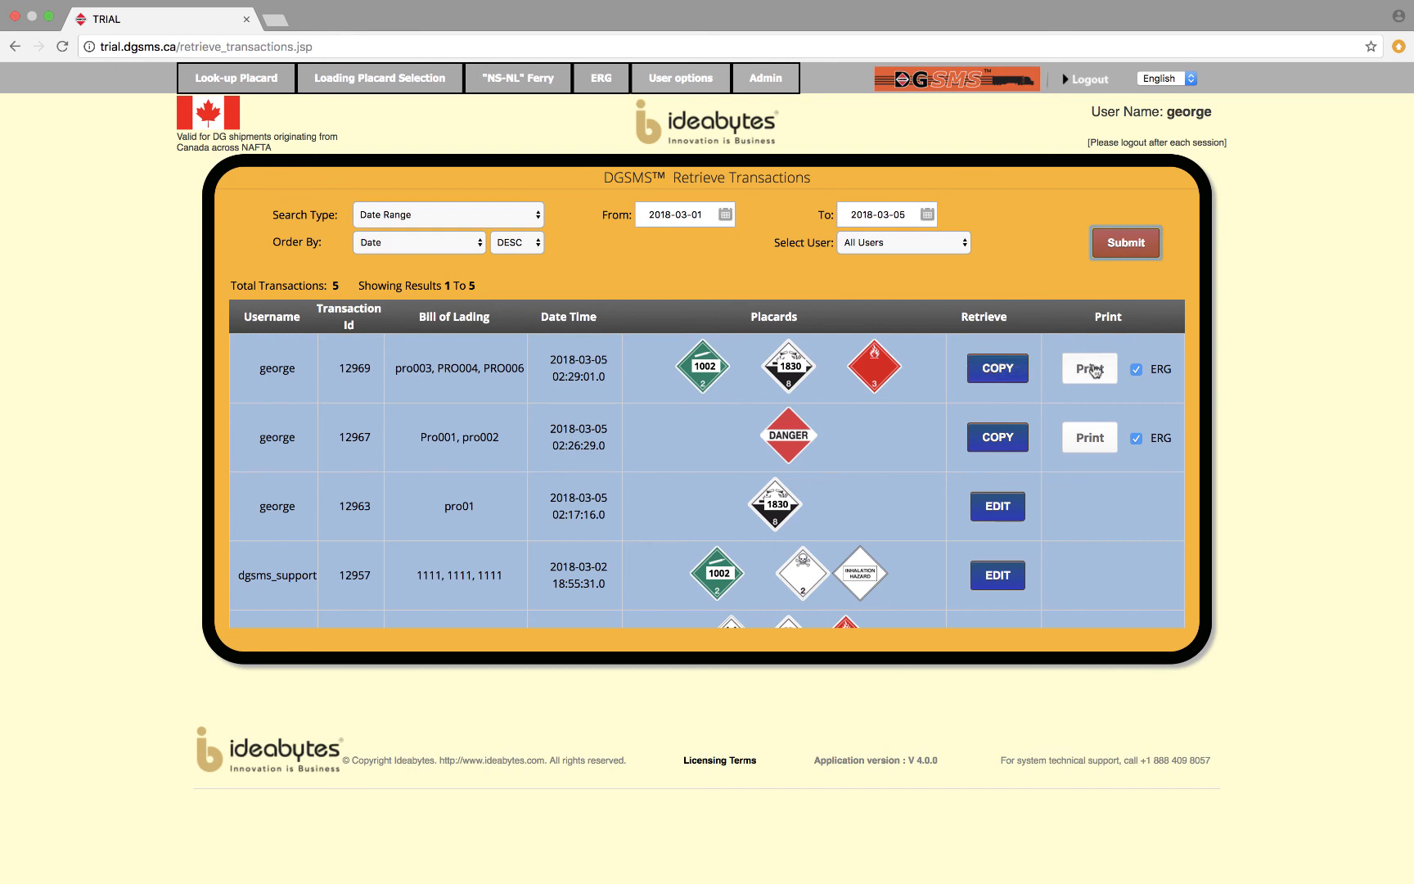
click(1004, 371)
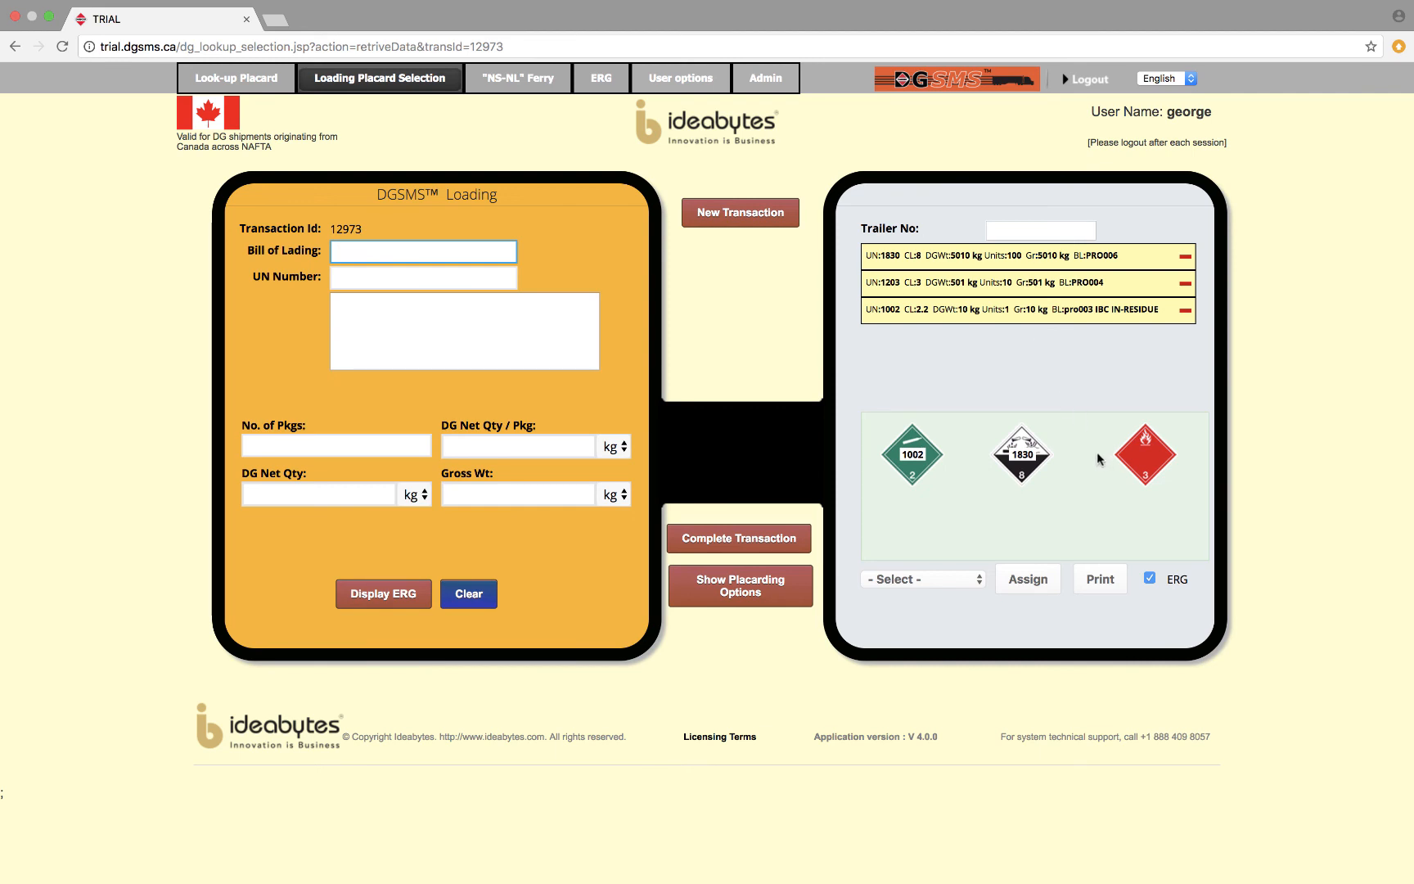
Visit the NS-NL ferry retrieval page and choose Disable in the ERG status settings without saving.
mouse_move(707, 84)
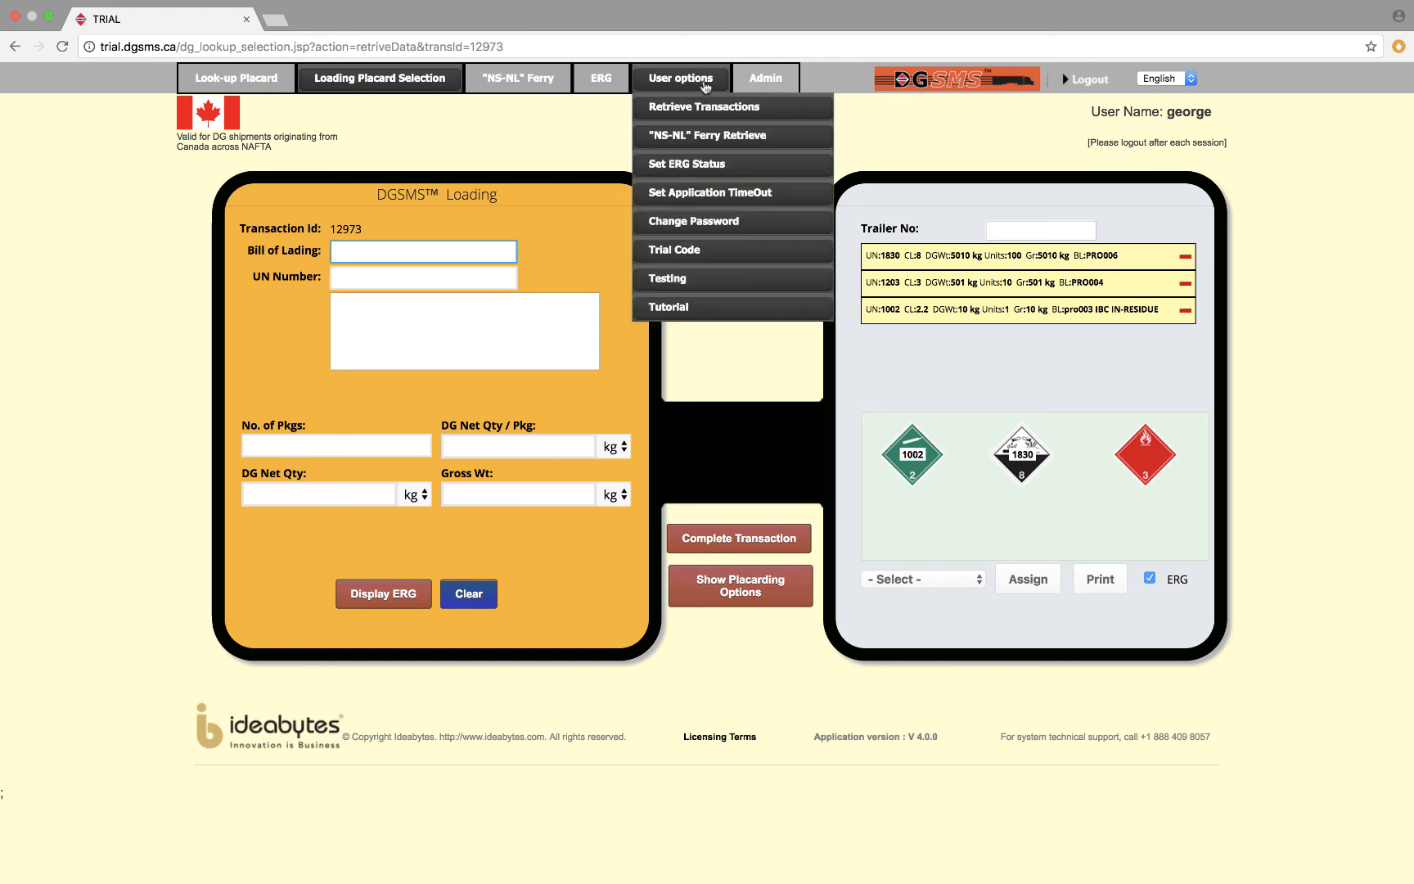
click(712, 136)
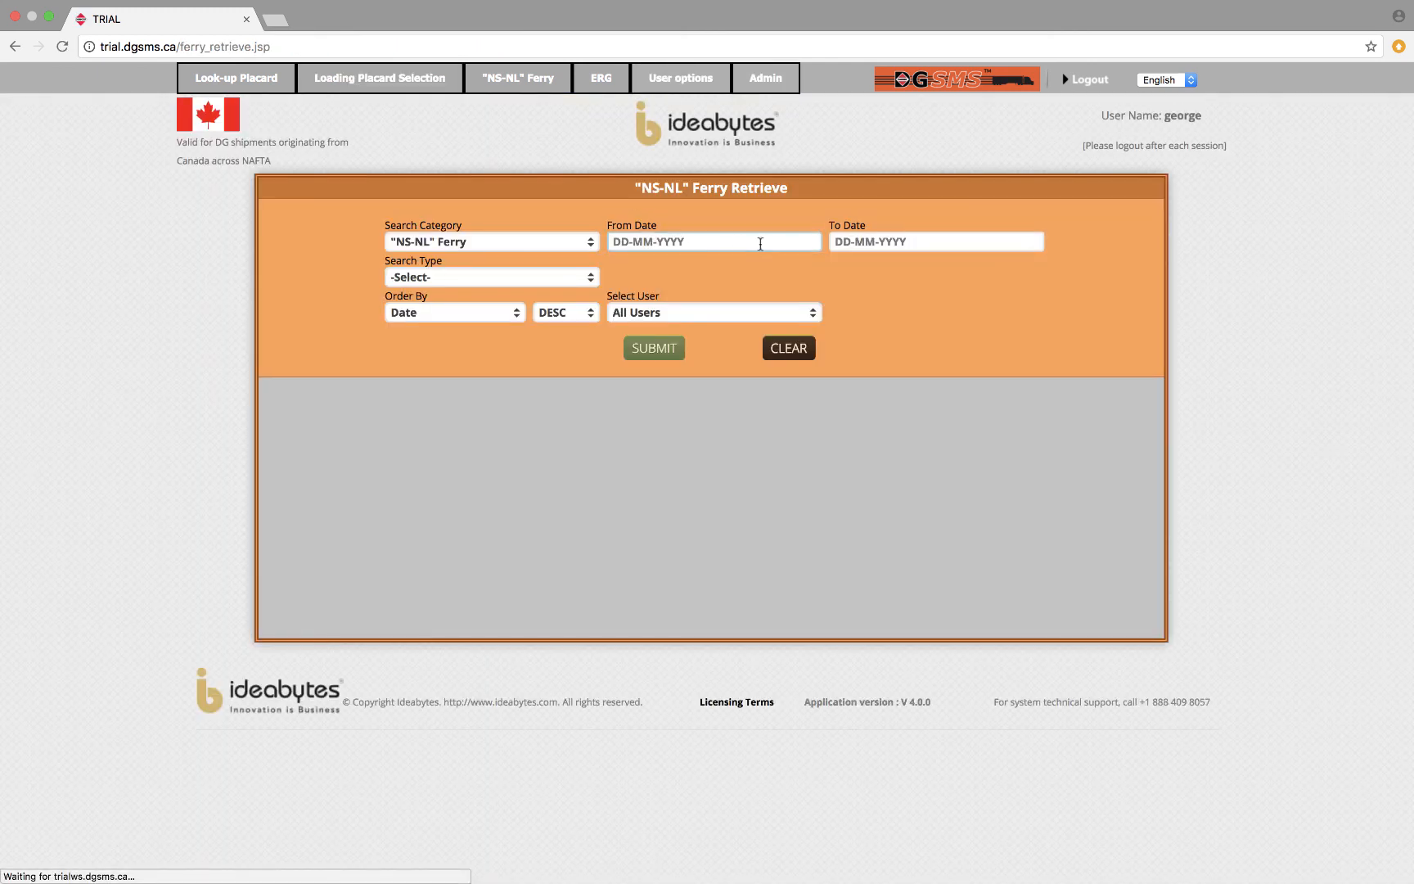
mouse_move(677, 89)
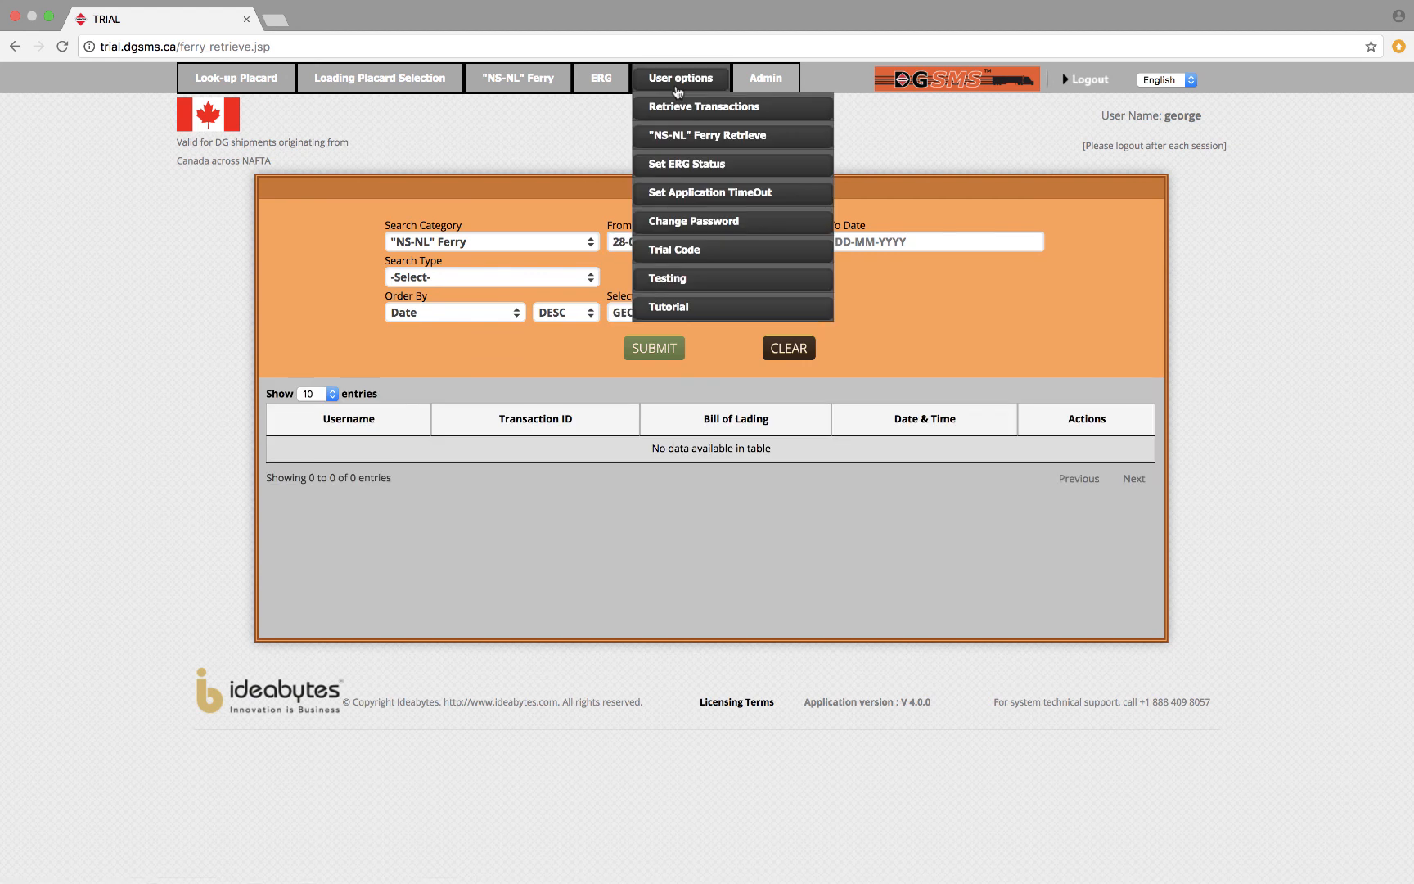
click(685, 164)
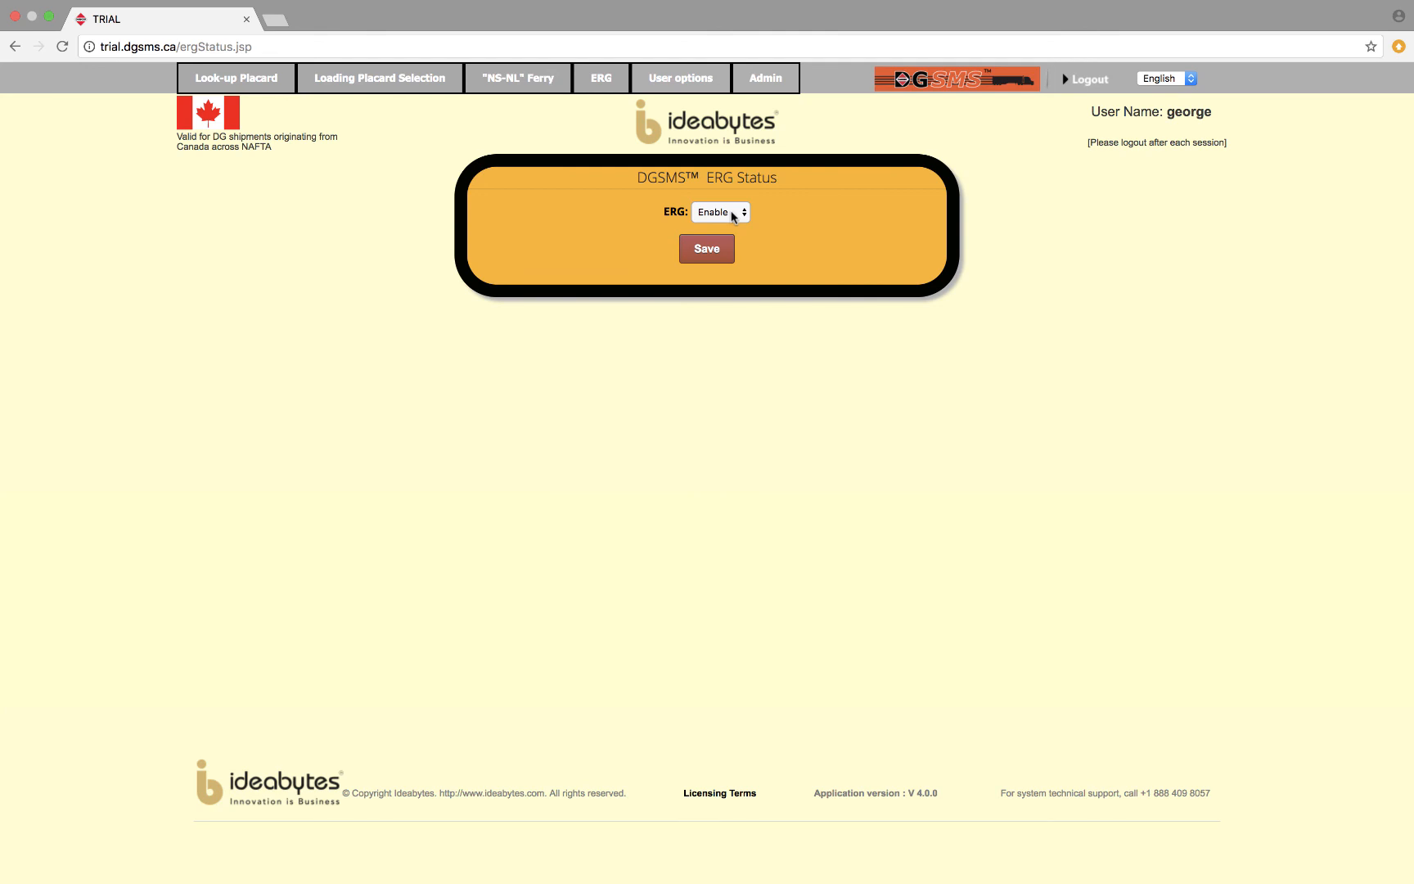
click(733, 216)
click(733, 198)
mouse_move(711, 82)
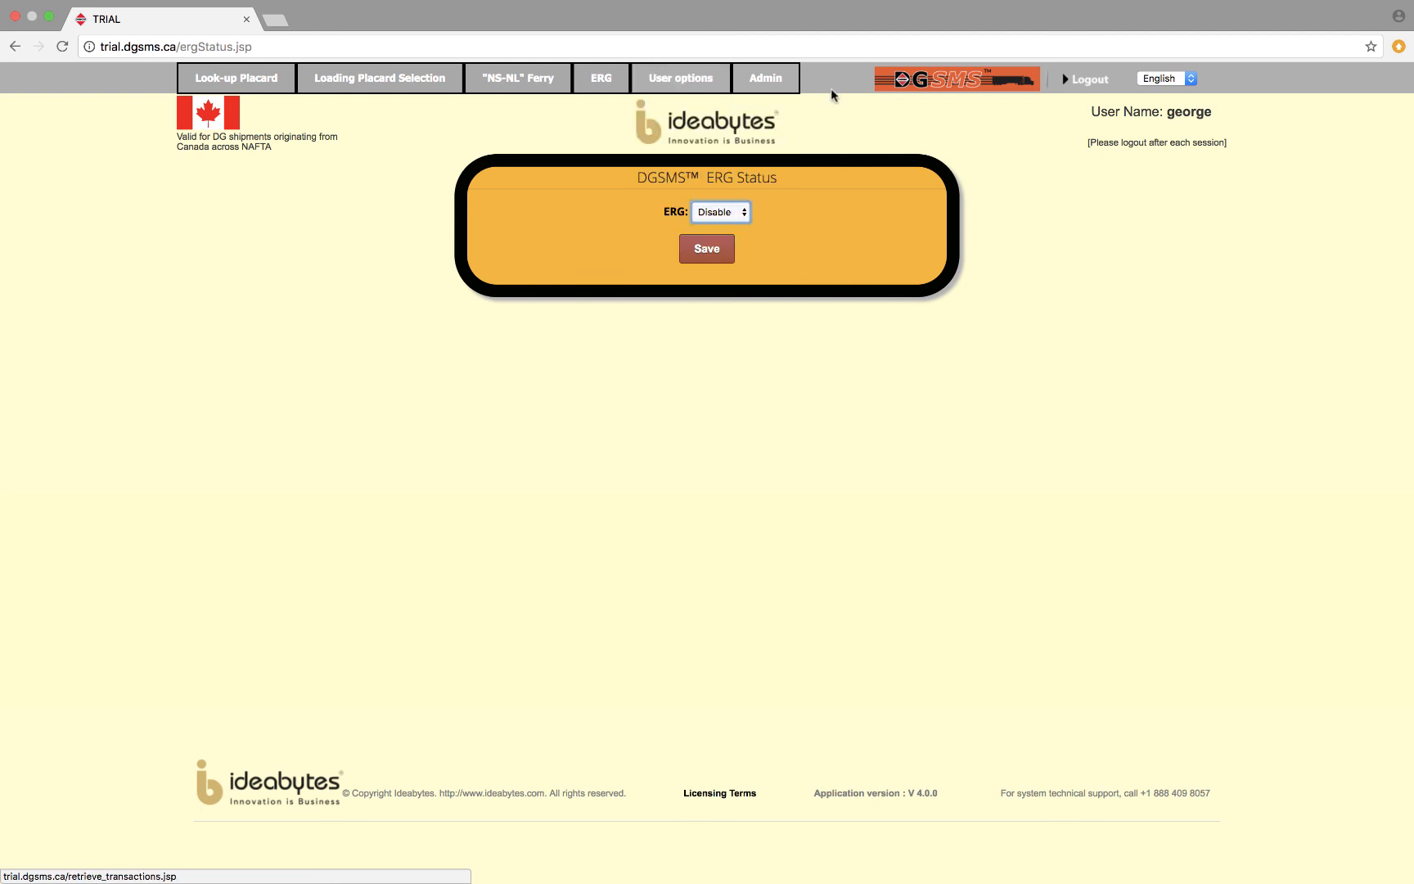
Add UN number 1203 to the restricted UN numbers in the administrator configuration options and dismiss the notice.
mouse_move(772, 80)
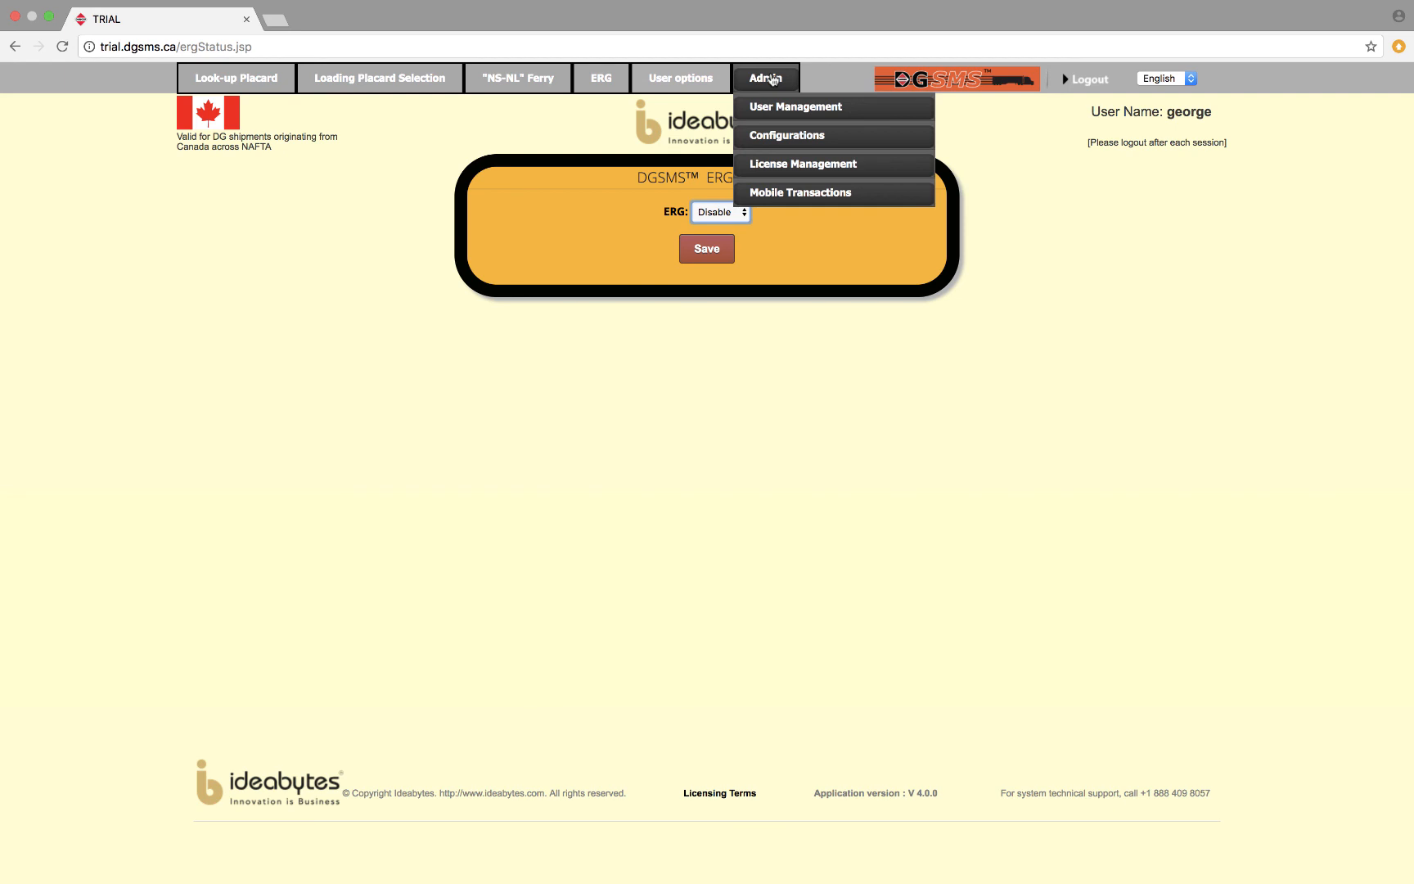
click(784, 138)
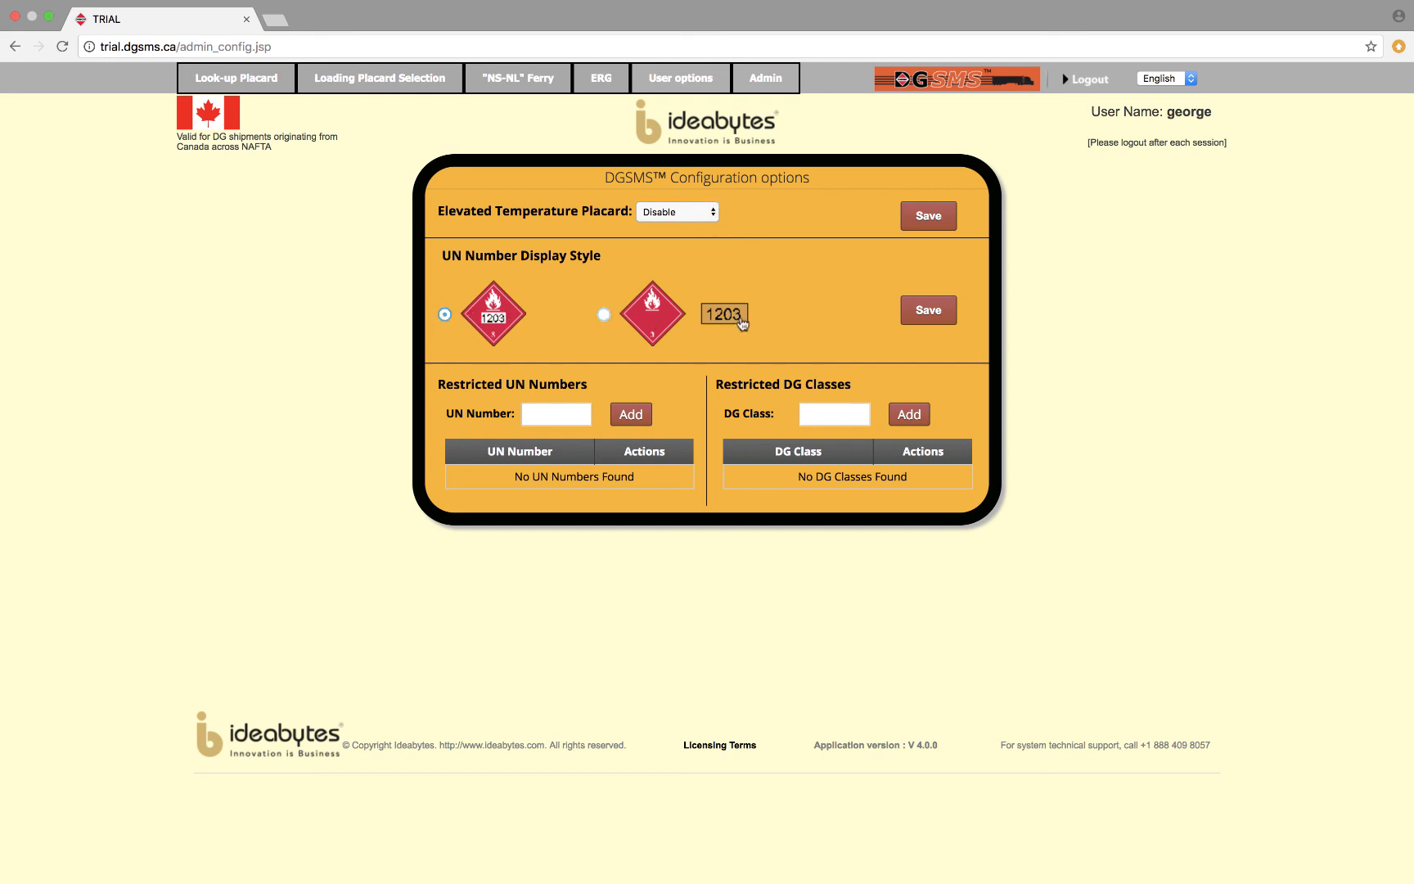
click(566, 417)
text(1203)
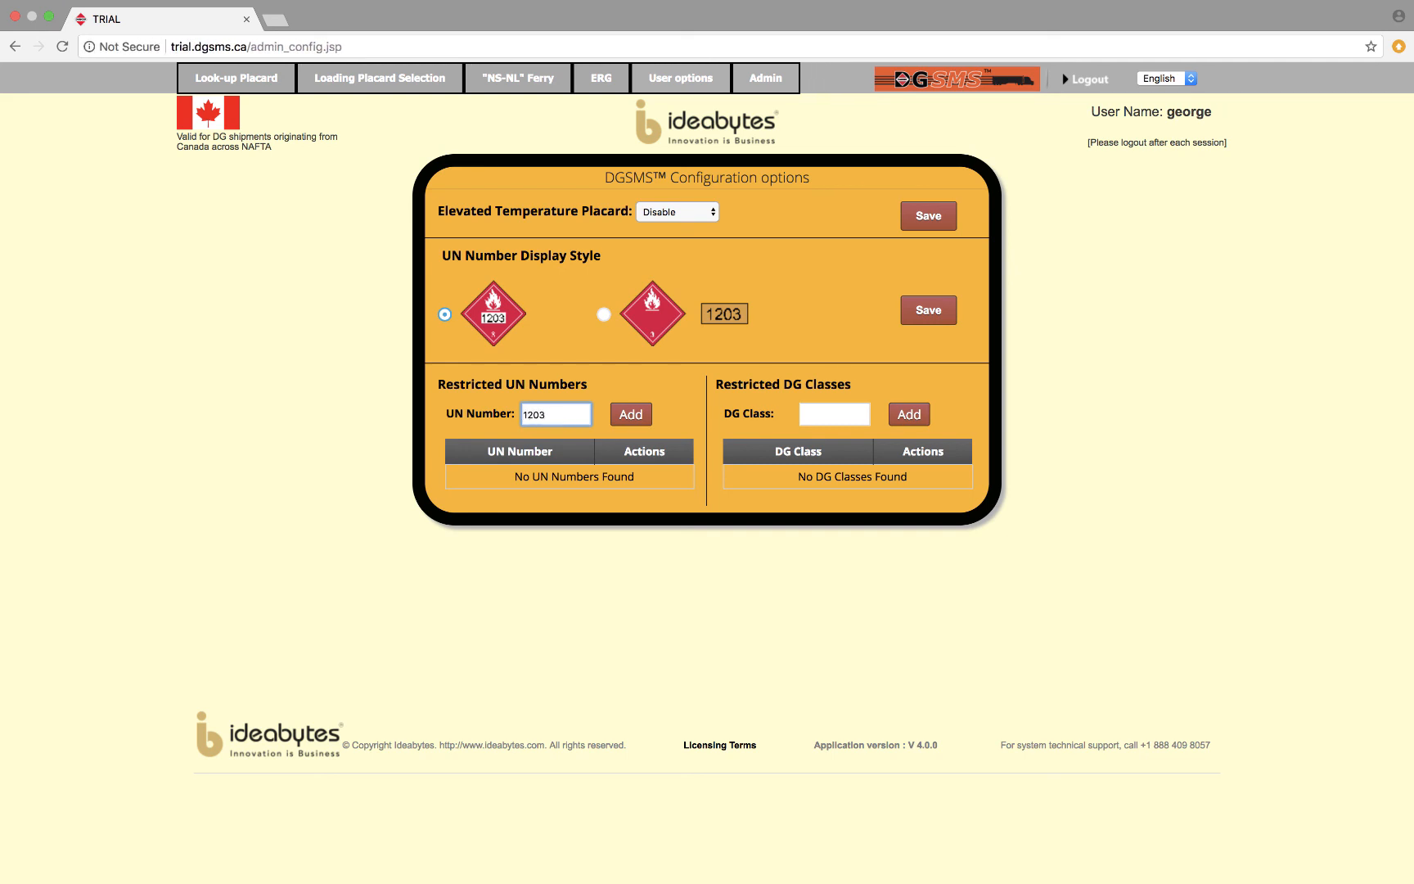
click(627, 413)
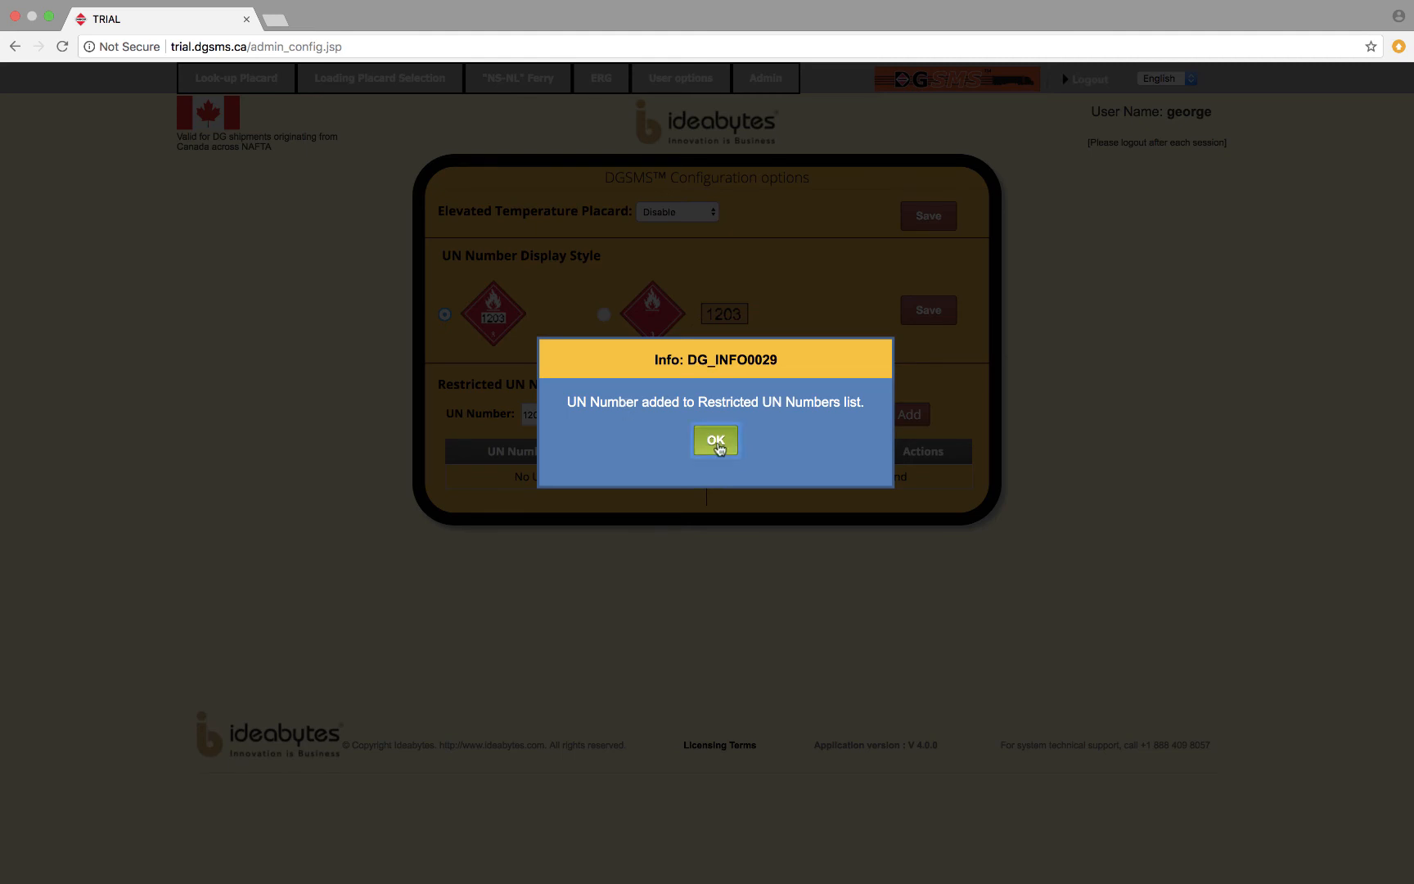
click(717, 442)
Try to enter UN number 1203 under bill of lading PRO009 in a new loading transaction and dismiss the notice.
click(332, 85)
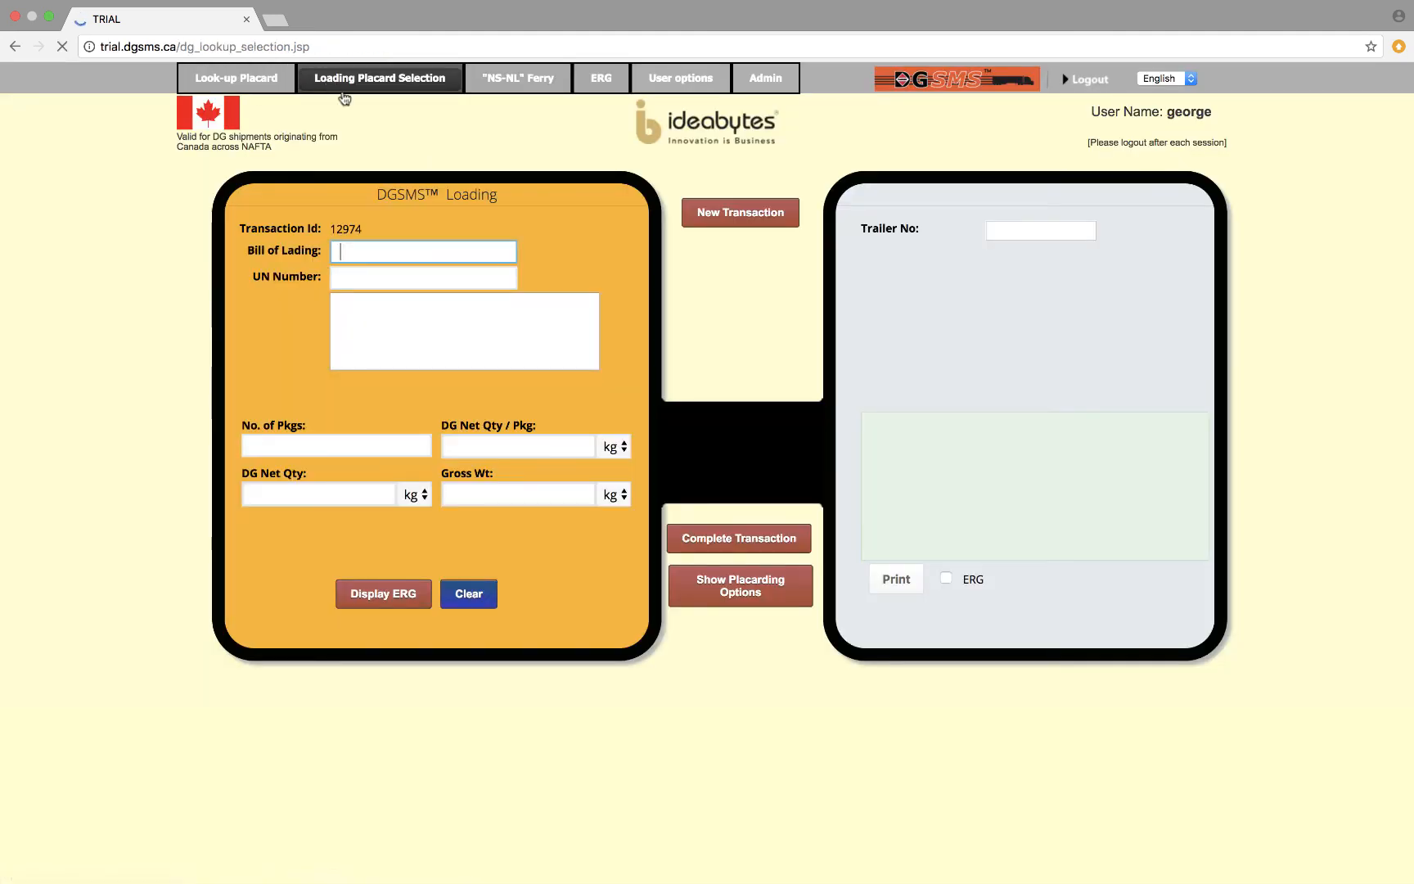
text(PRO009)
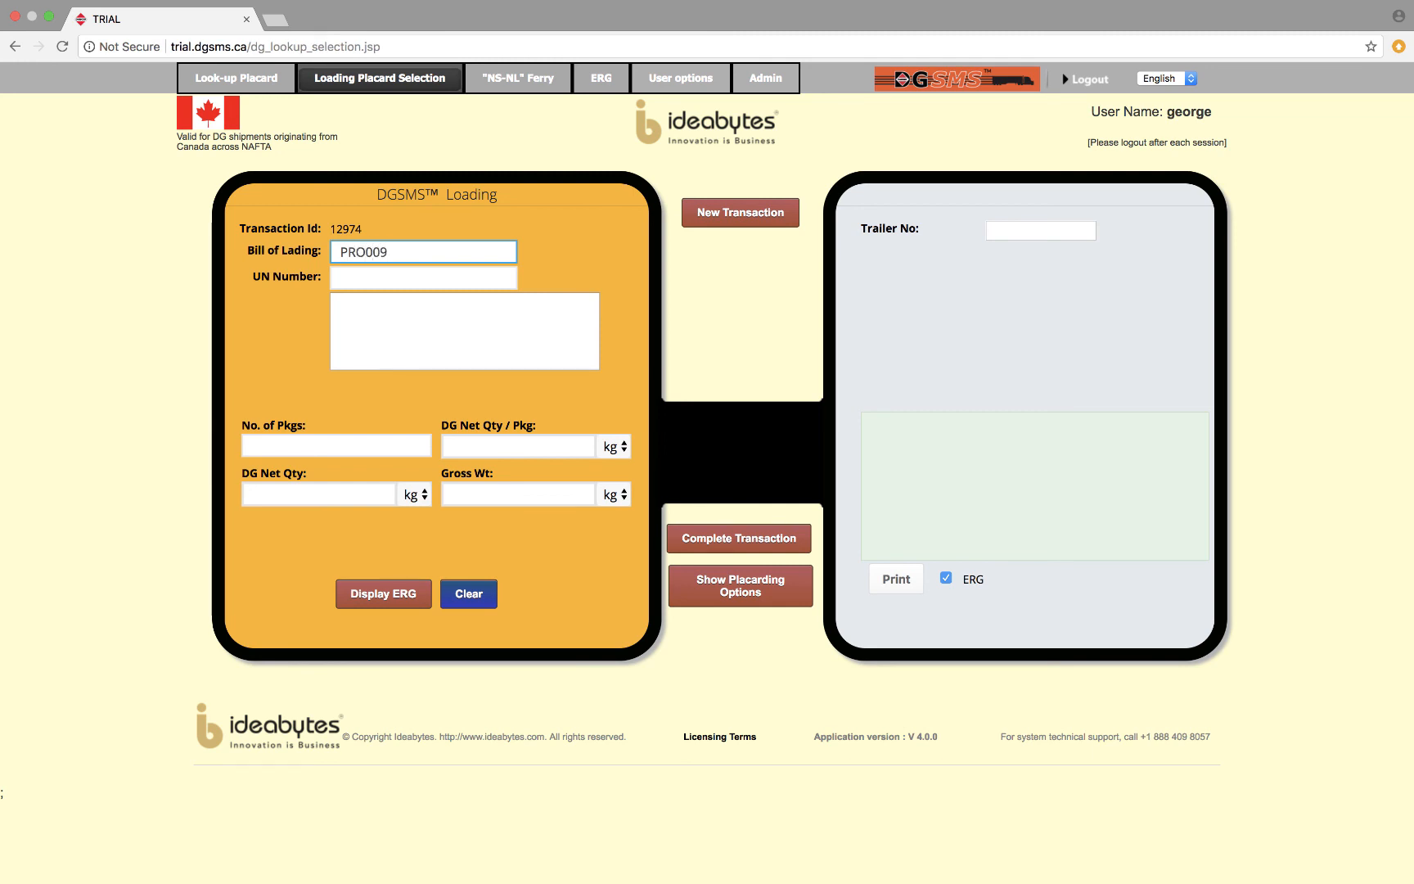
click(421, 275)
text(1203)
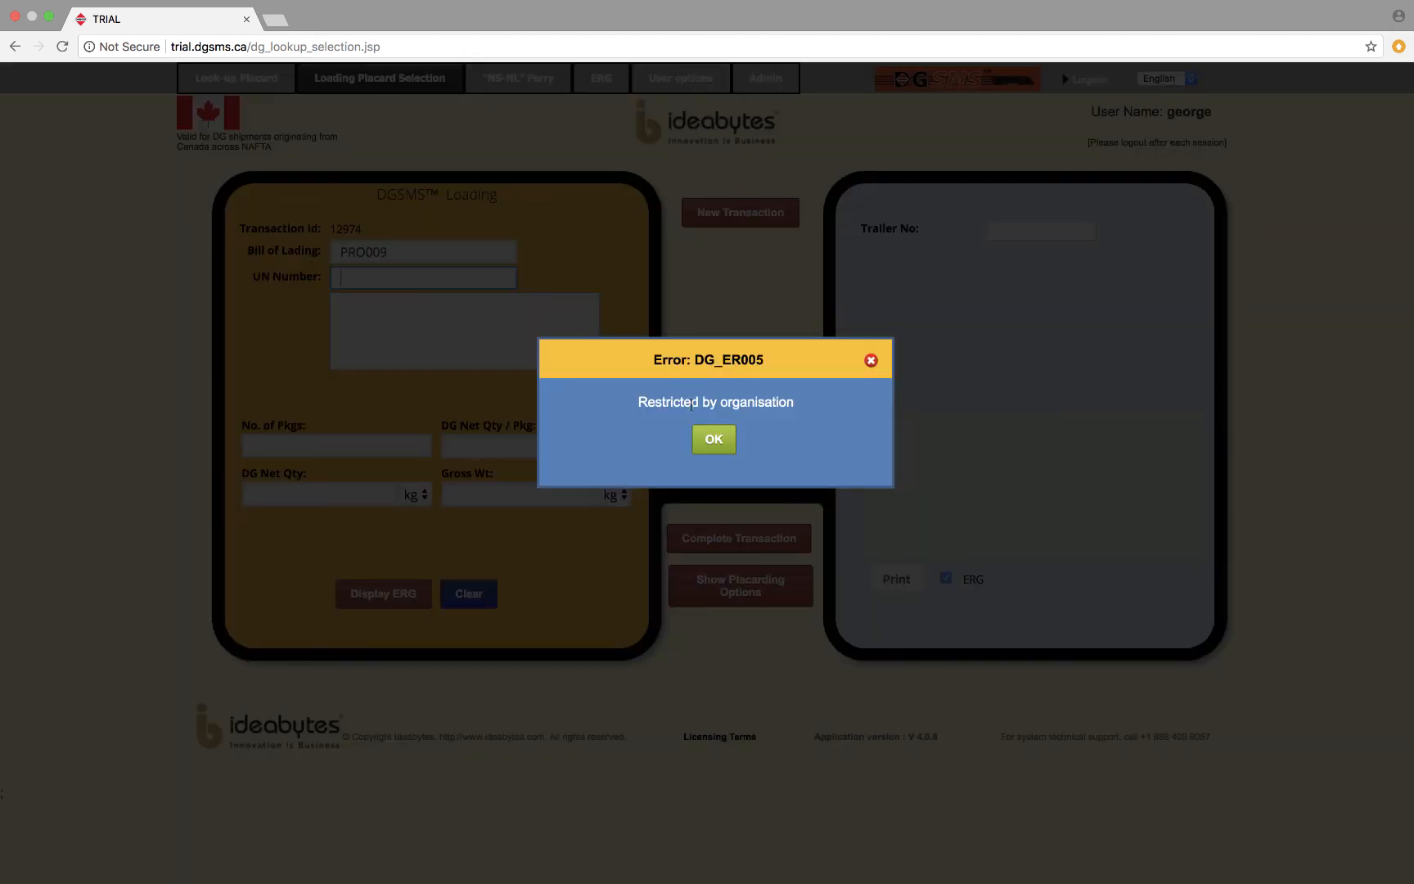
click(718, 441)
Remove UN number 1203 from the restricted UN numbers in the configuration options and dismiss the notice.
mouse_move(766, 78)
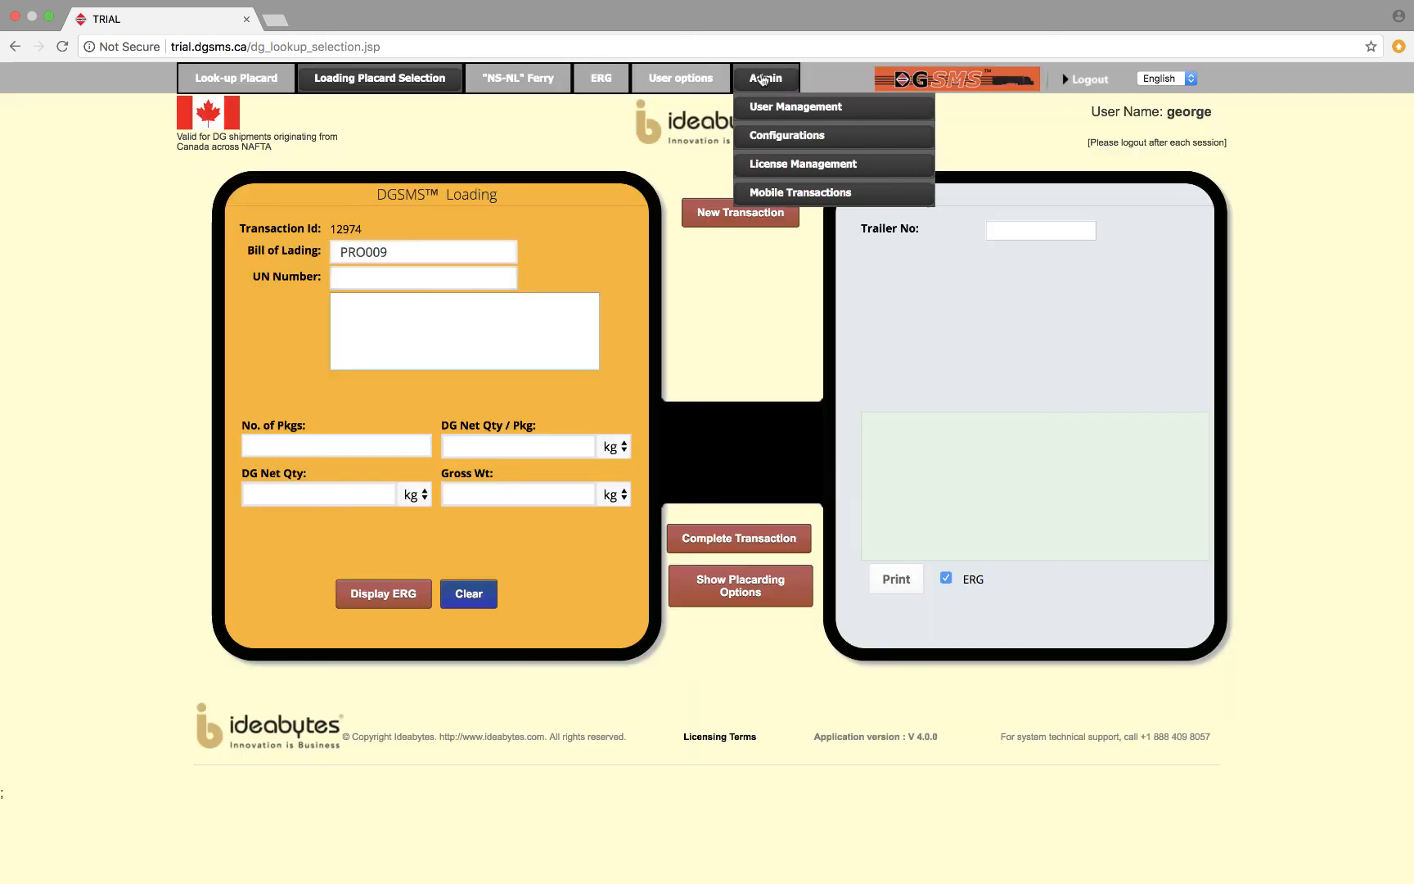
mouse_move(773, 108)
click(822, 134)
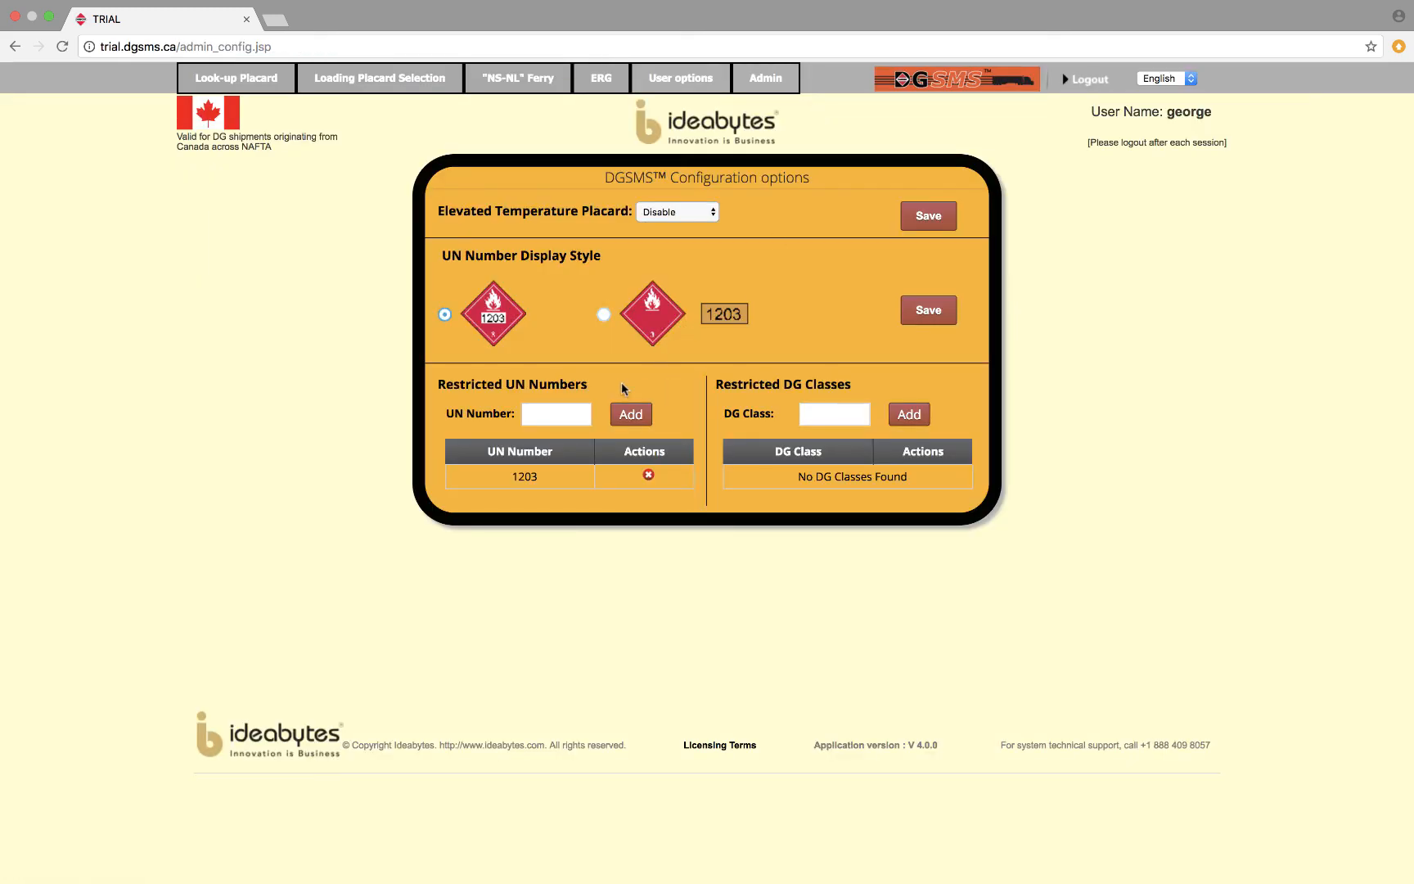
click(648, 475)
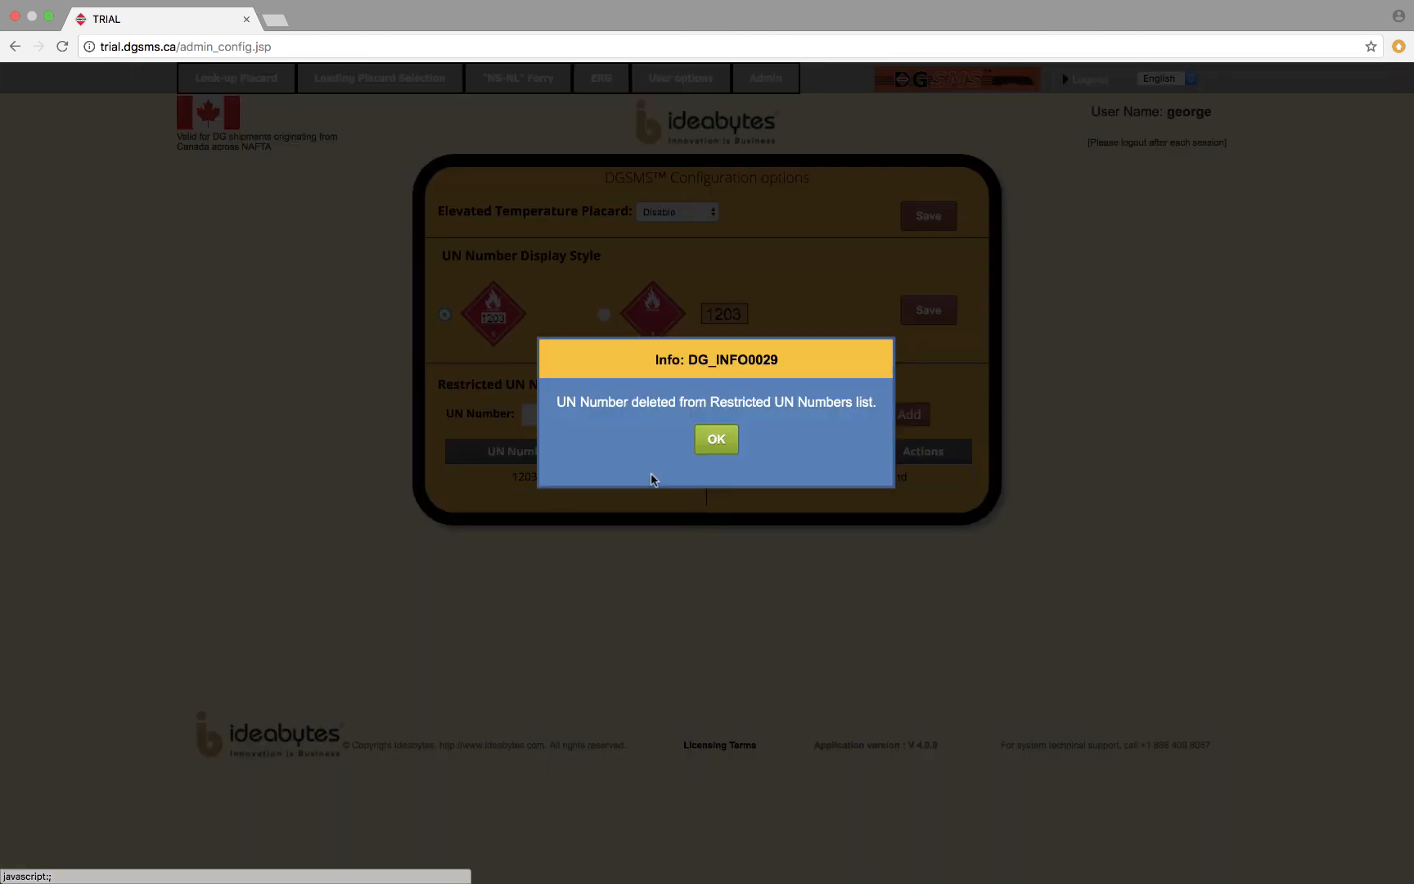
click(717, 442)
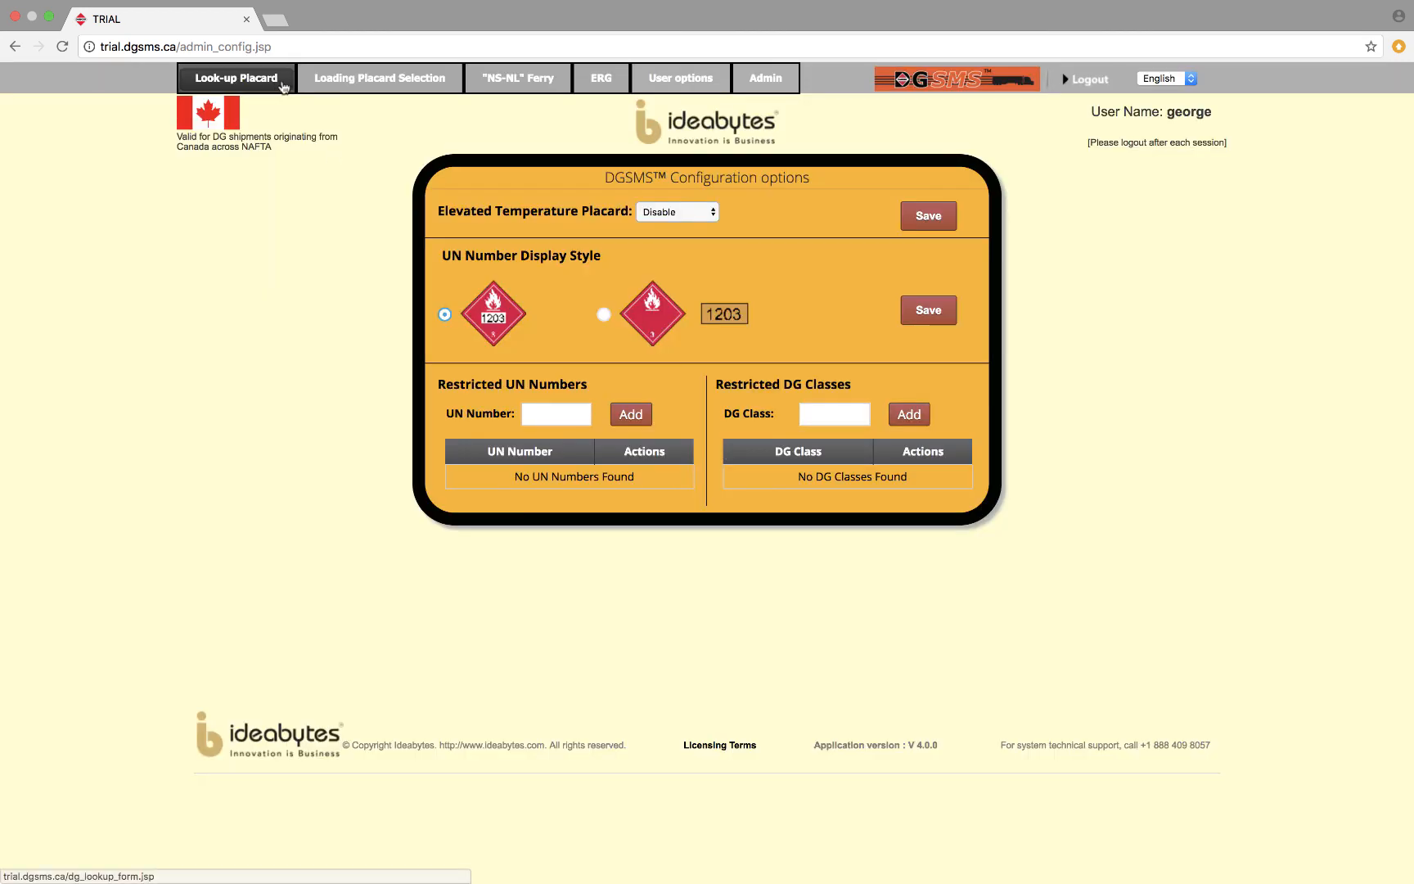
Start a new loading transaction with bill of lading PRO009 and UN number 1203, choosing GASOLINE as the exact shipping name.
click(344, 80)
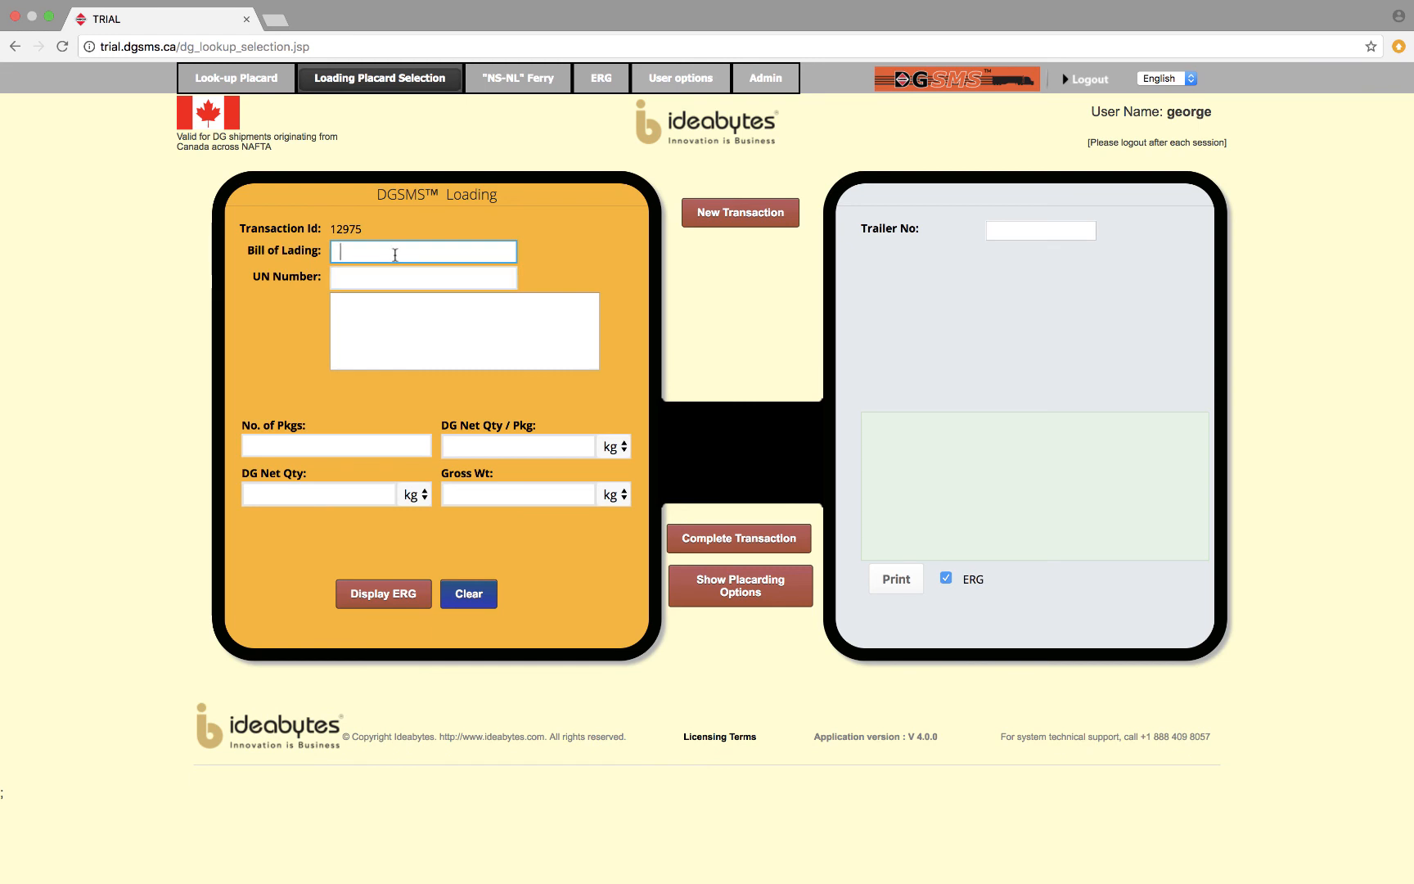
text(PRO00)
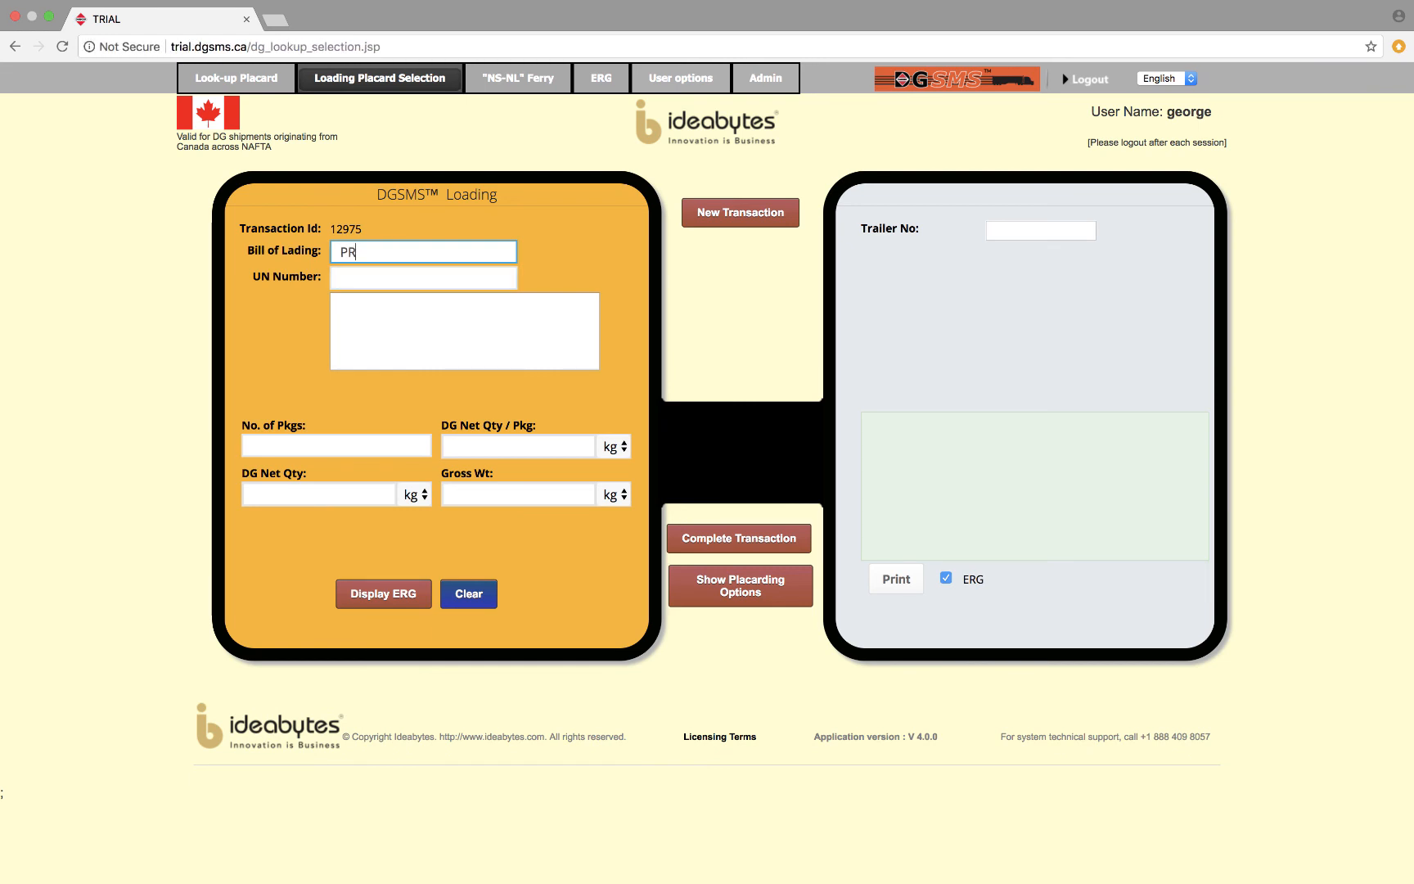
text(9)
click(399, 273)
text(1203)
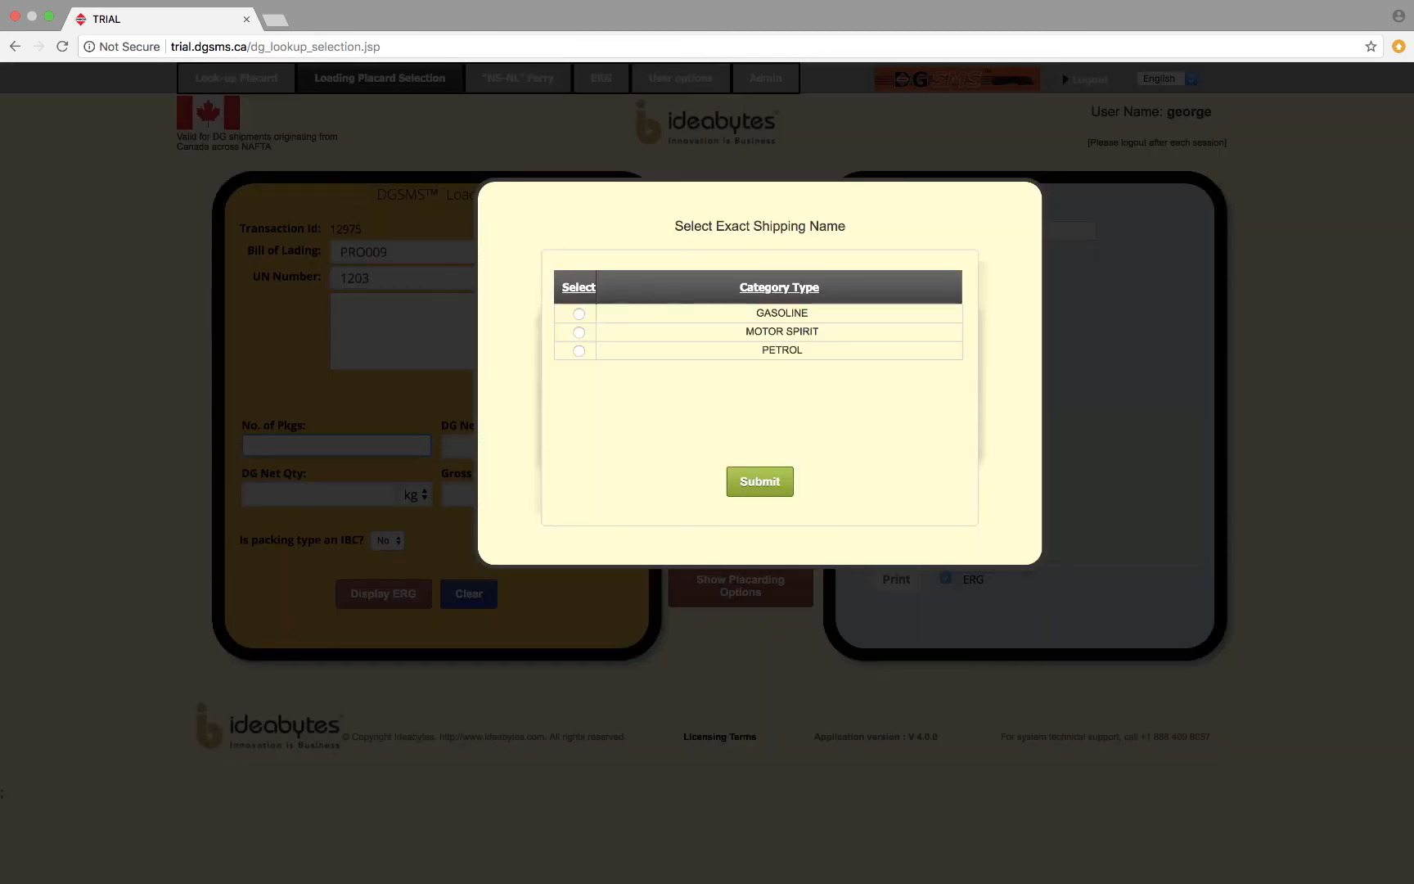
click(579, 332)
click(578, 313)
click(749, 482)
Return to the configuration options and enter 2.1 as the restricted DG class.
mouse_move(749, 82)
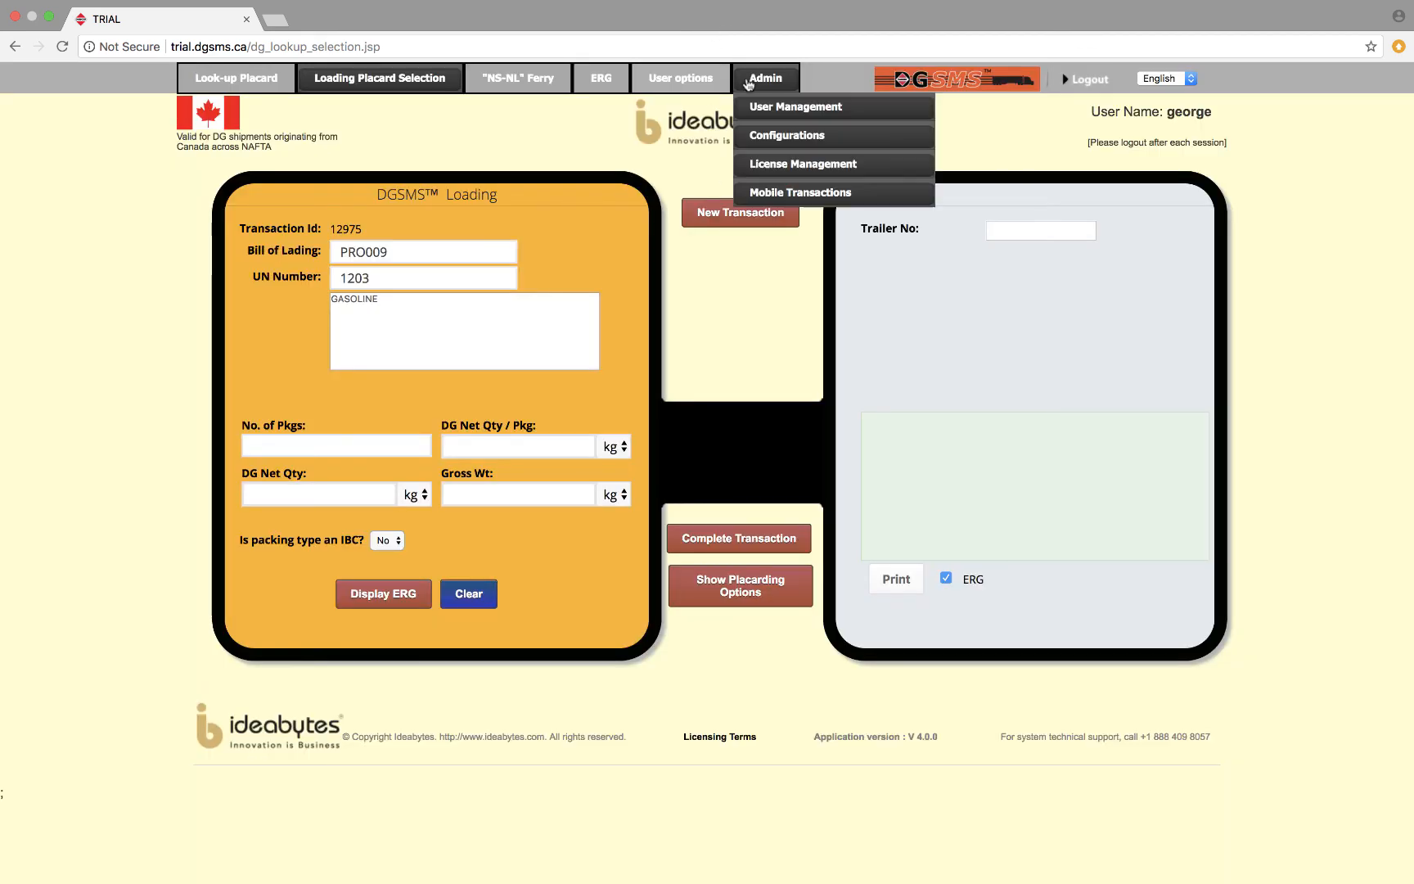
click(779, 137)
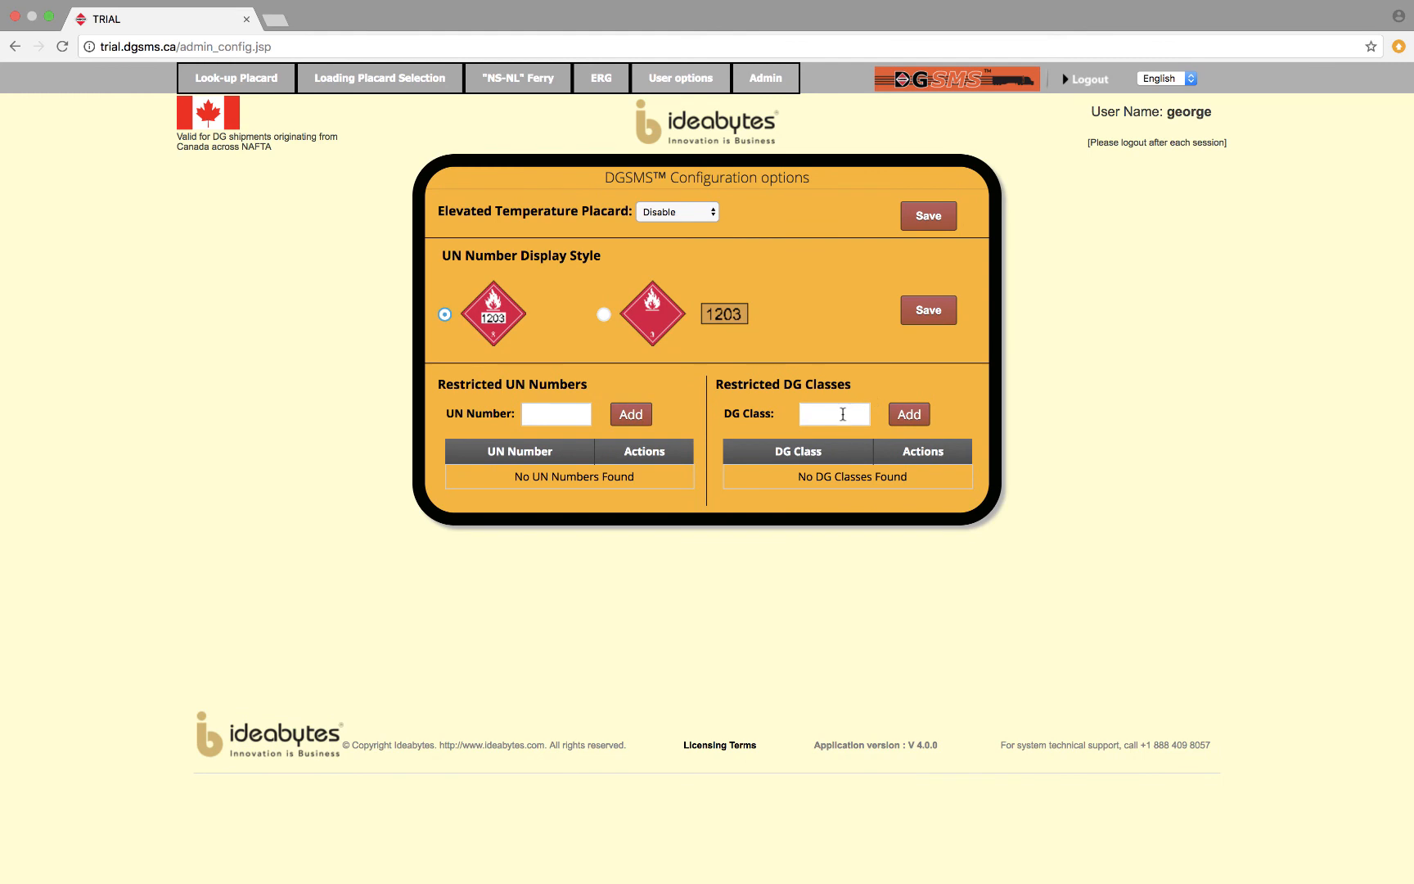
click(844, 414)
text(2.1)
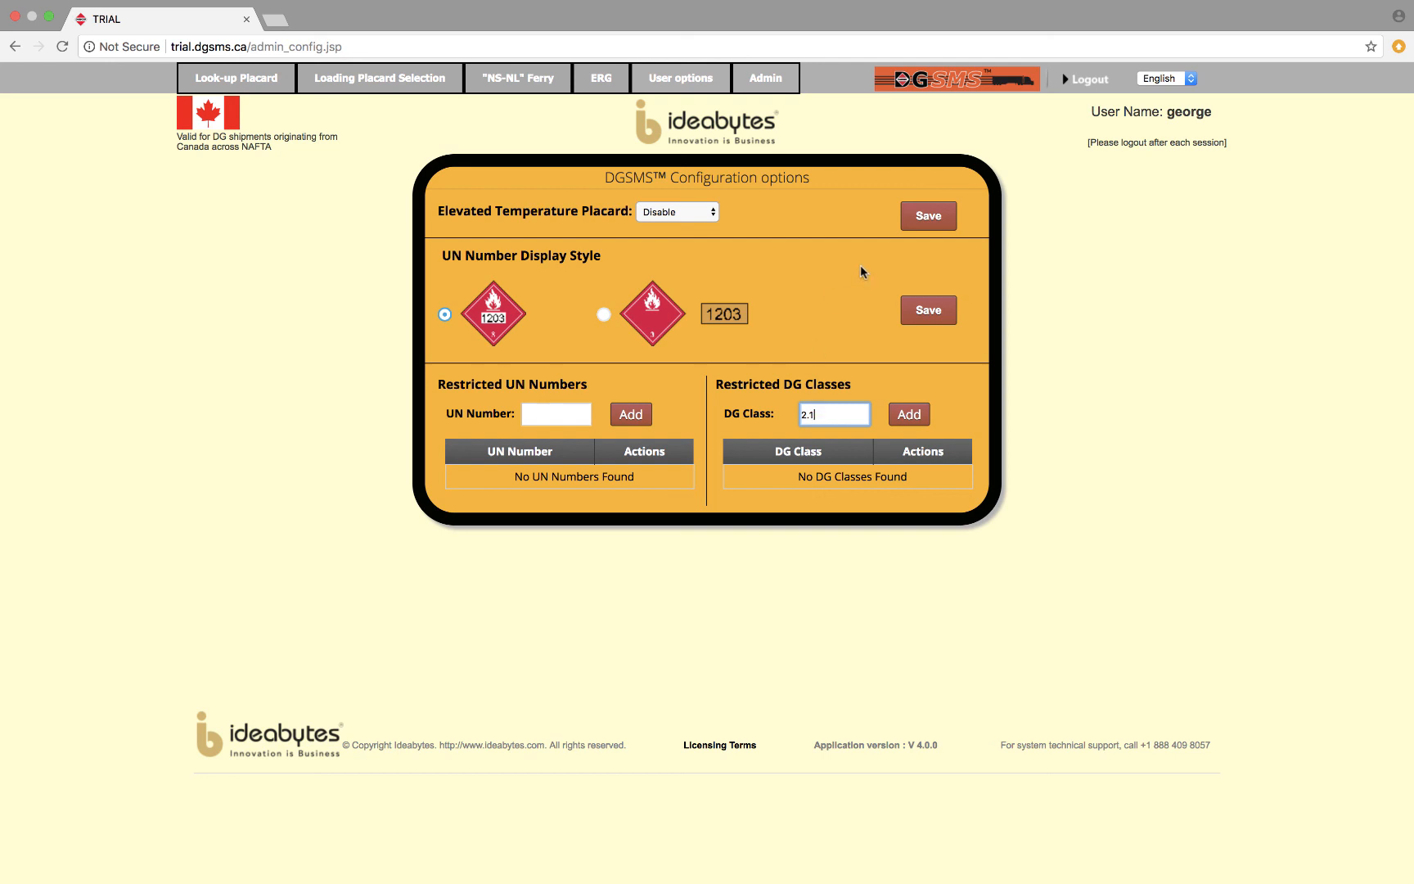
mouse_move(773, 86)
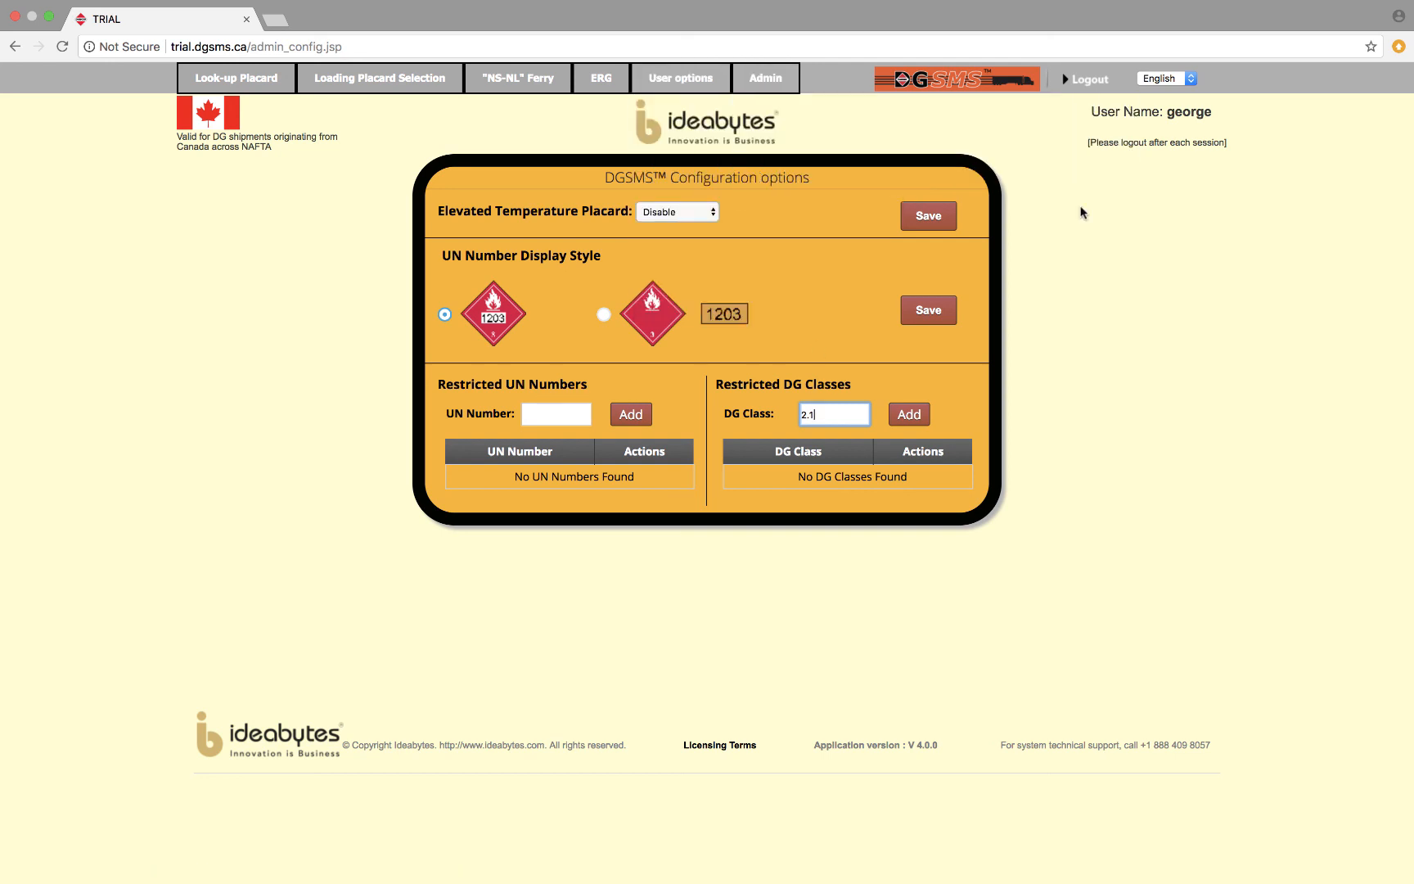